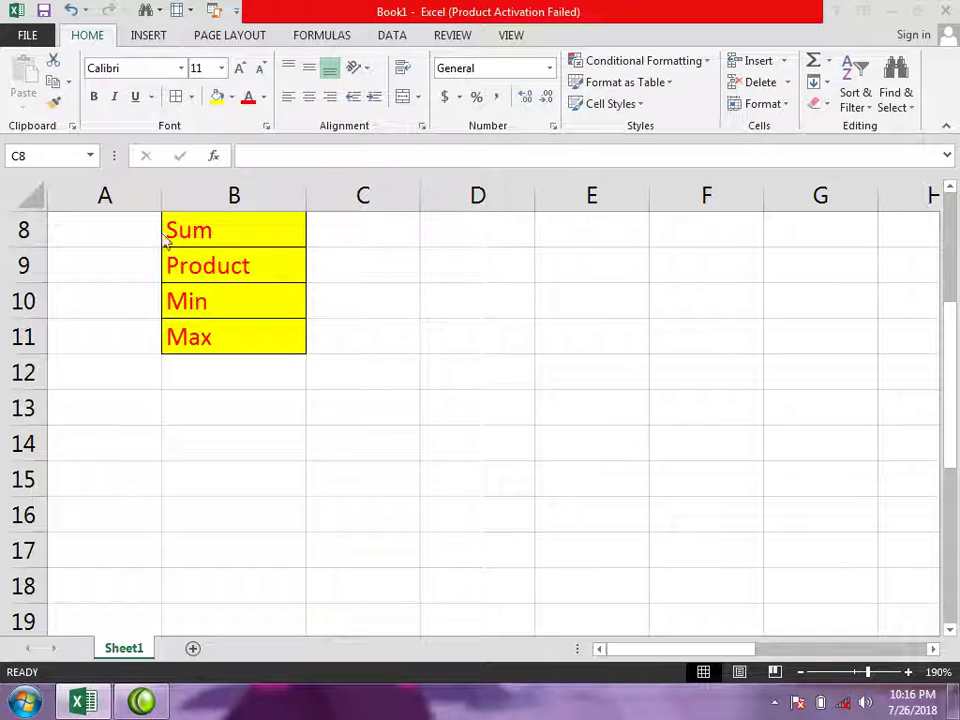
# Enter + beside Sum and * beside Product in column C.
pyautogui.click(360, 332)
pyautogui.moveTo(230, 265); pyautogui.dragTo(367, 296)
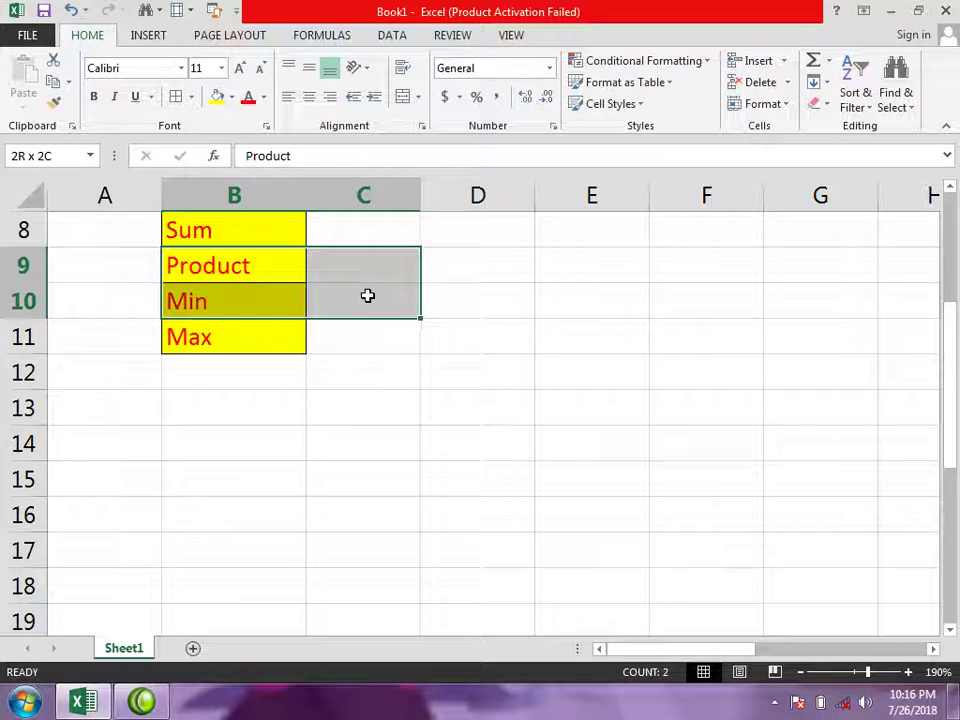
pyautogui.click(276, 322)
pyautogui.moveTo(276, 308); pyautogui.dragTo(341, 306)
pyautogui.click(258, 331)
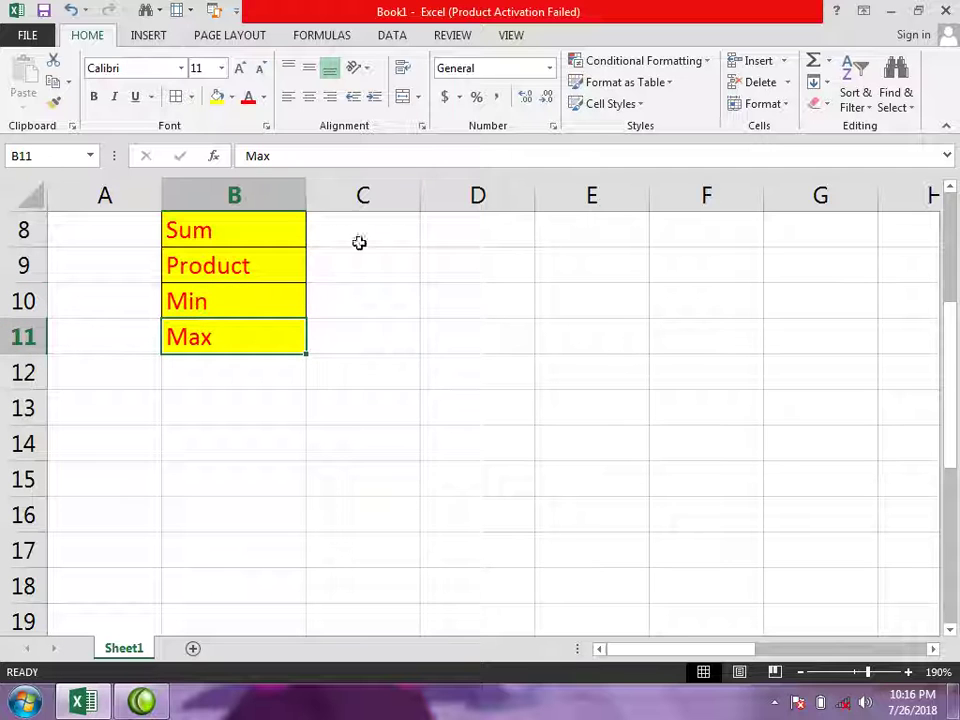
pyautogui.click(388, 222)
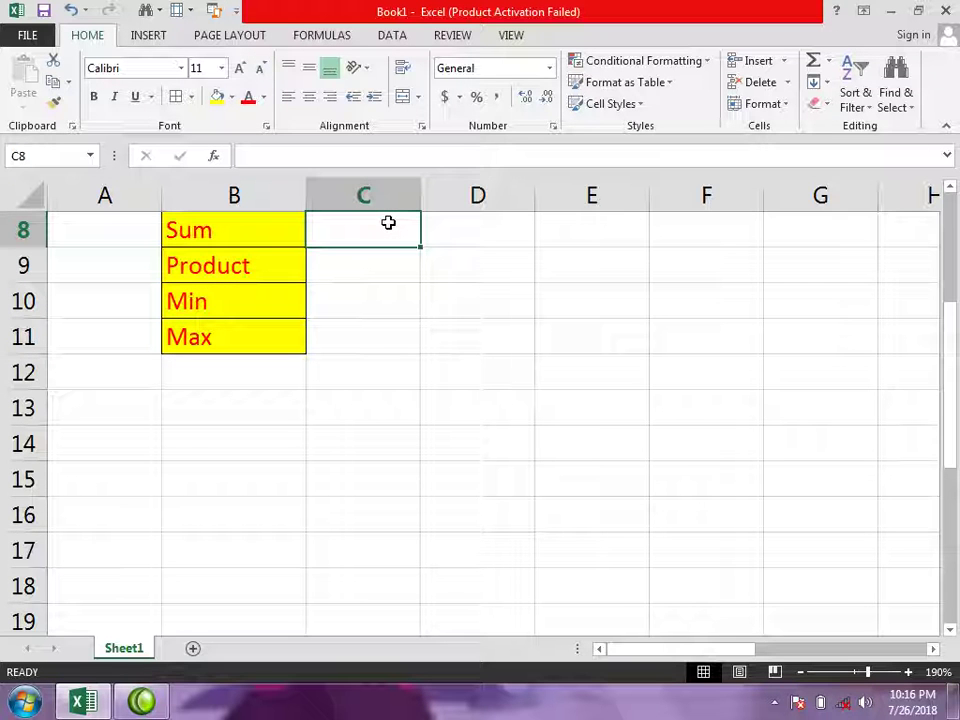
pyautogui.write('+')
pyautogui.press('Return')
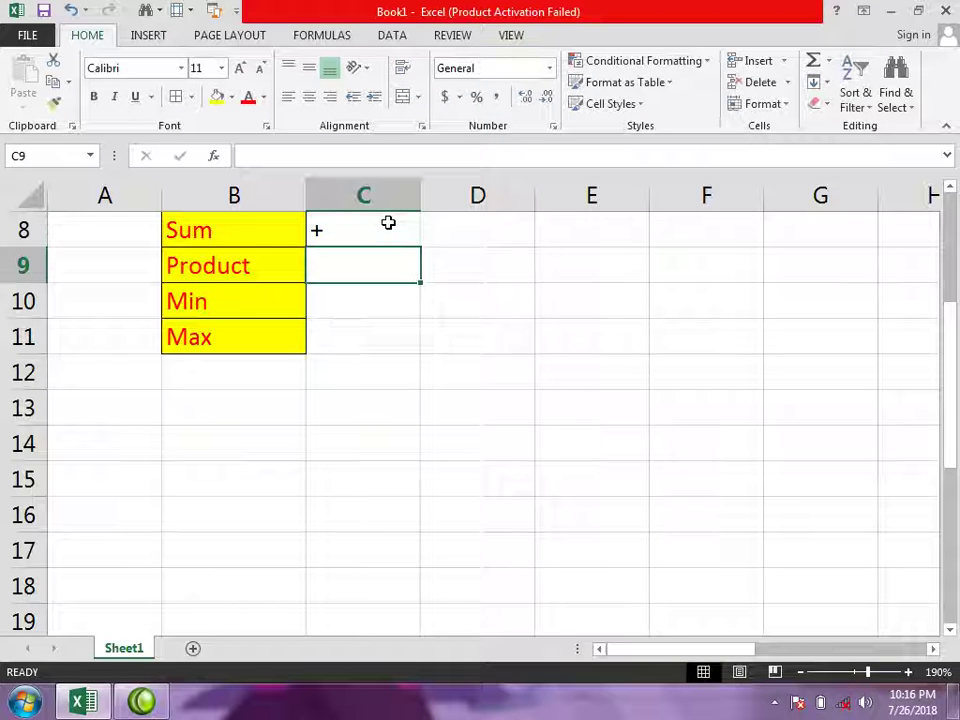
pyautogui.write('*')
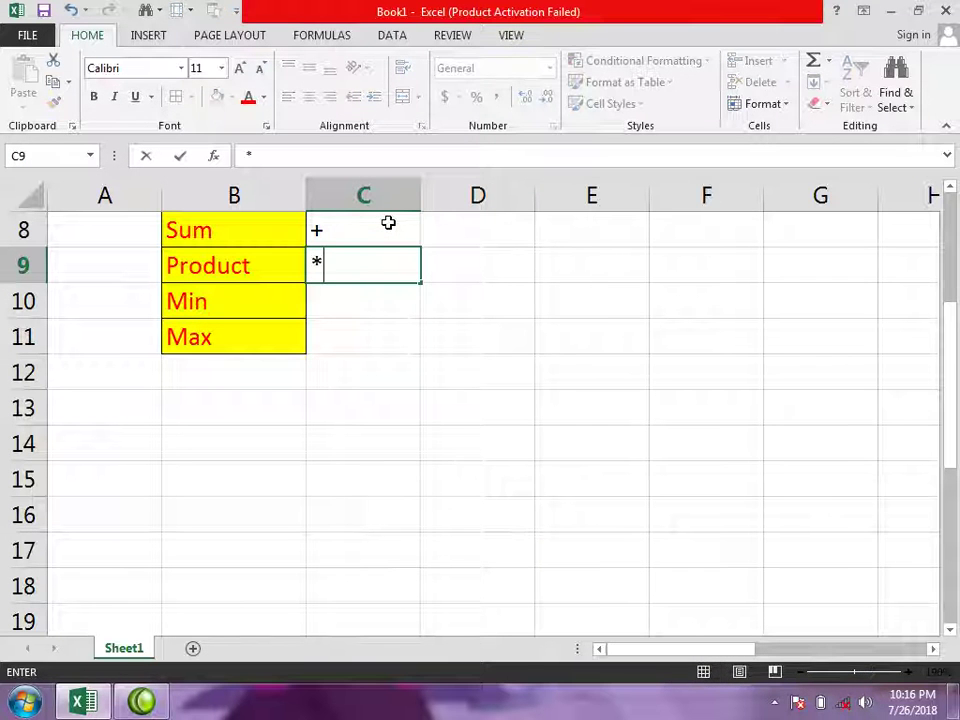
pyautogui.press('Return')
# Enter 'lower Digit' beside Min and 'high Digit' beside Max.
pyautogui.write('lower Di')
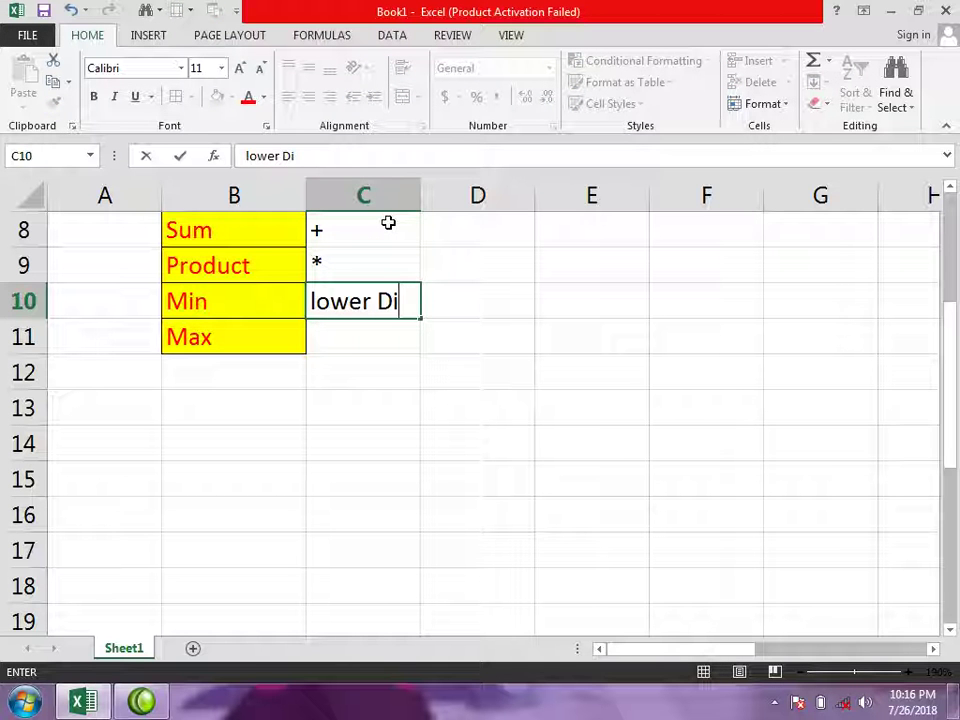
pyautogui.write('git')
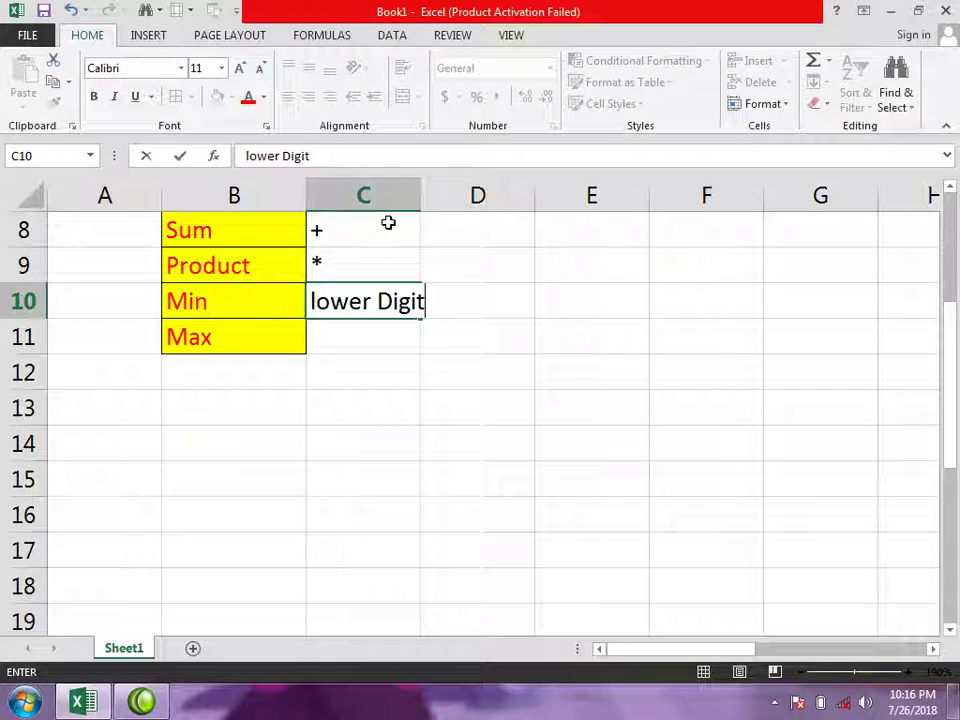
pyautogui.press('Return')
pyautogui.write('L')
pyautogui.press('BackSpace')
pyautogui.press('BackSpace')
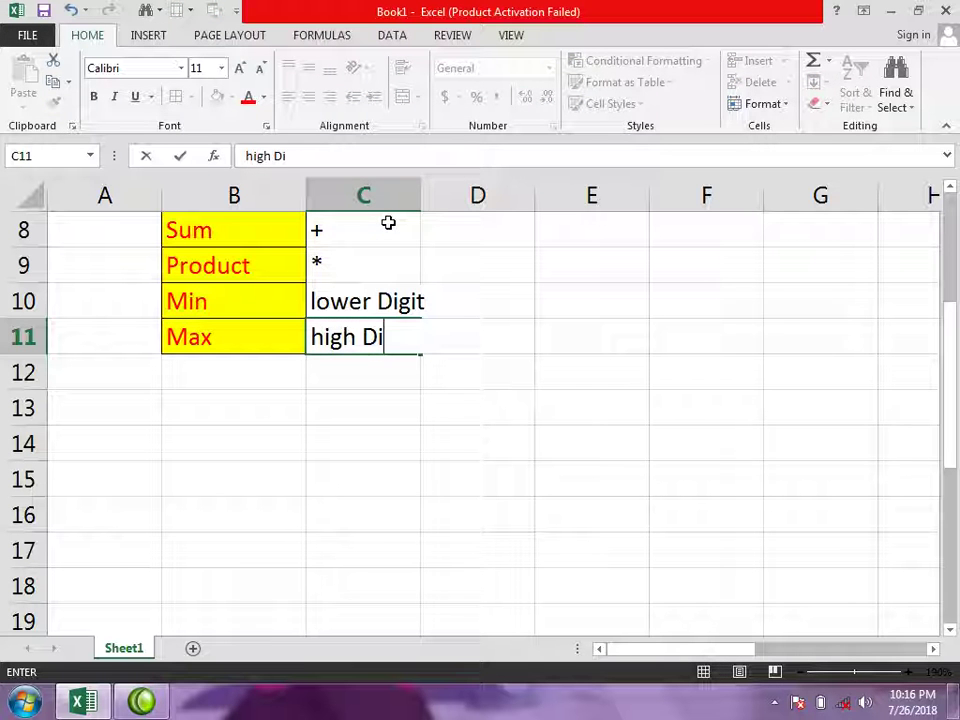
pyautogui.write('git')
pyautogui.press('Return')
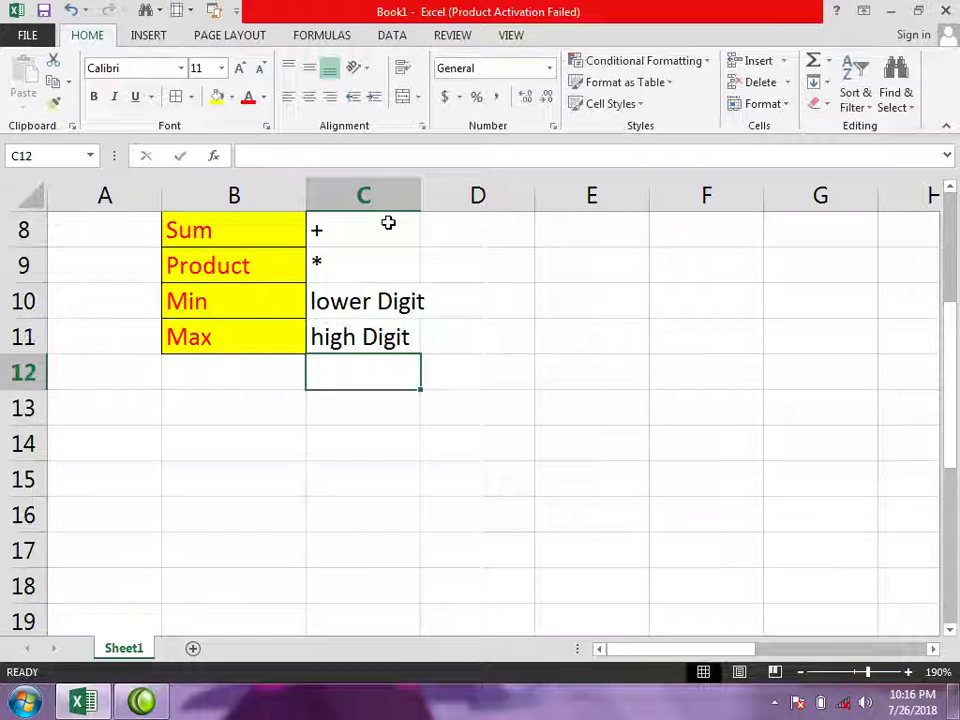
pyautogui.click(932, 648)
# Type the headers Items, Quantity, Price and Total across H8:K8.
pyautogui.click(932, 648)
pyautogui.click(932, 648)
pyautogui.click(339, 221)
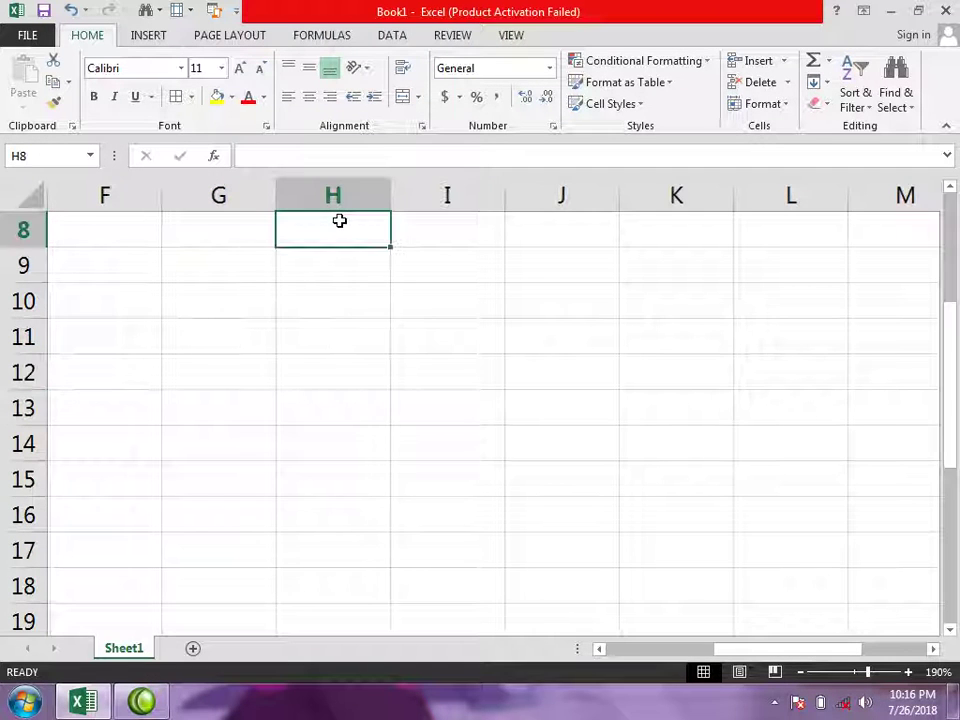
pyautogui.write('Item')
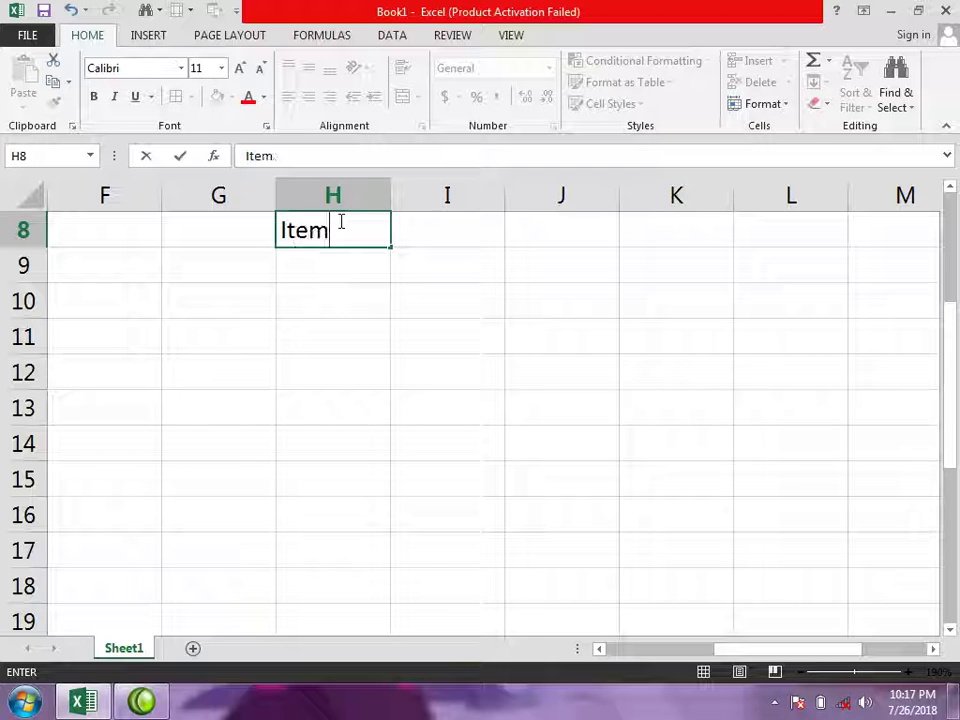
pyautogui.write('s')
pyautogui.press('Tab')
pyautogui.write('Quan')
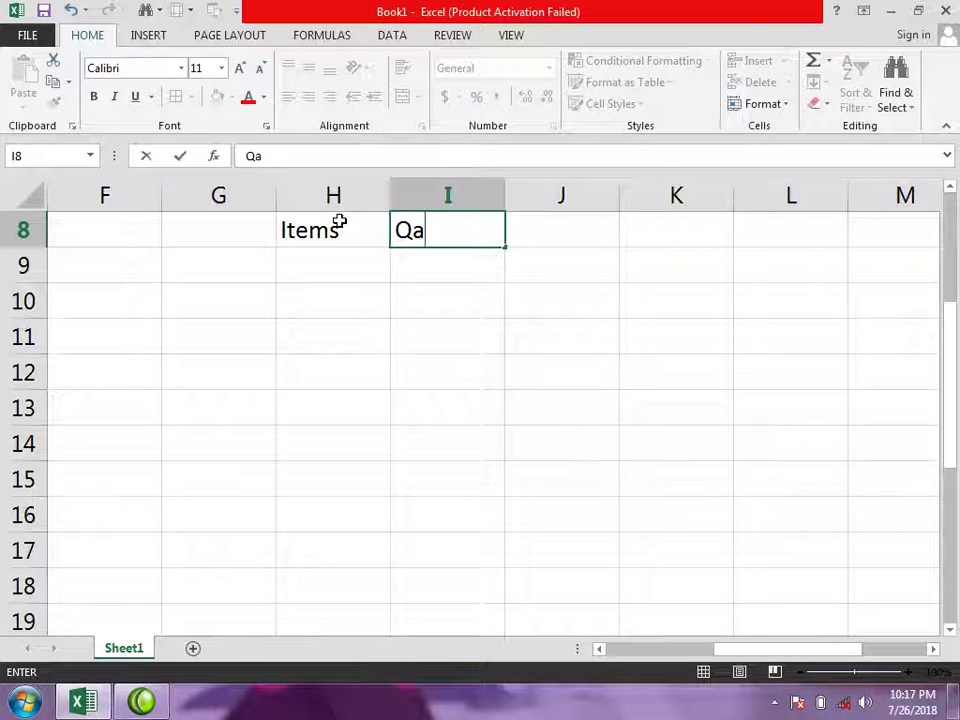
pyautogui.write('tity')
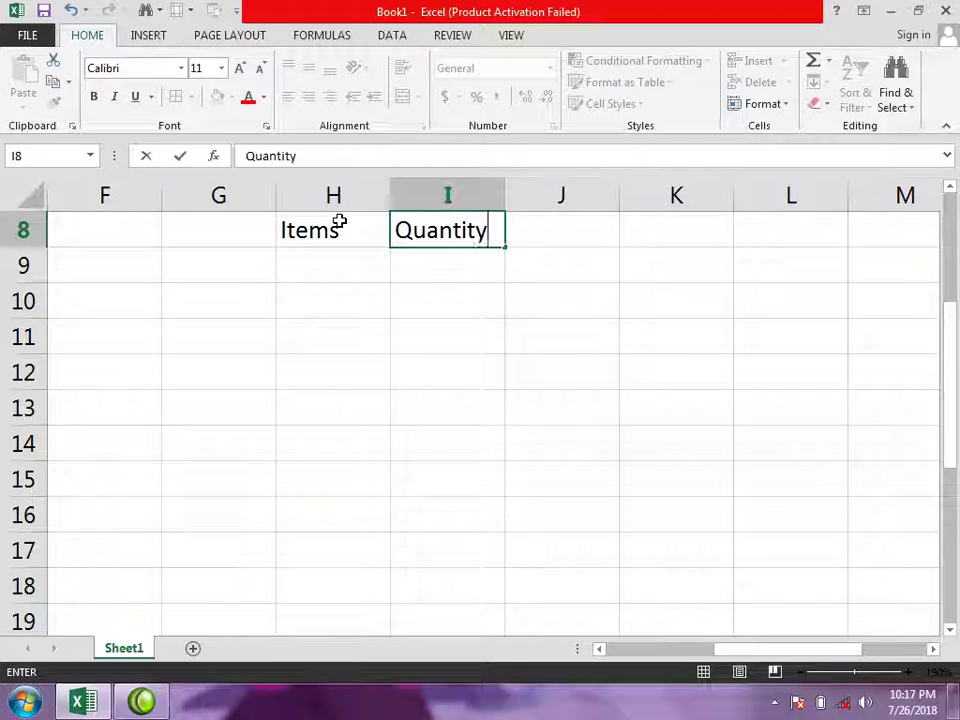
pyautogui.press('Tab')
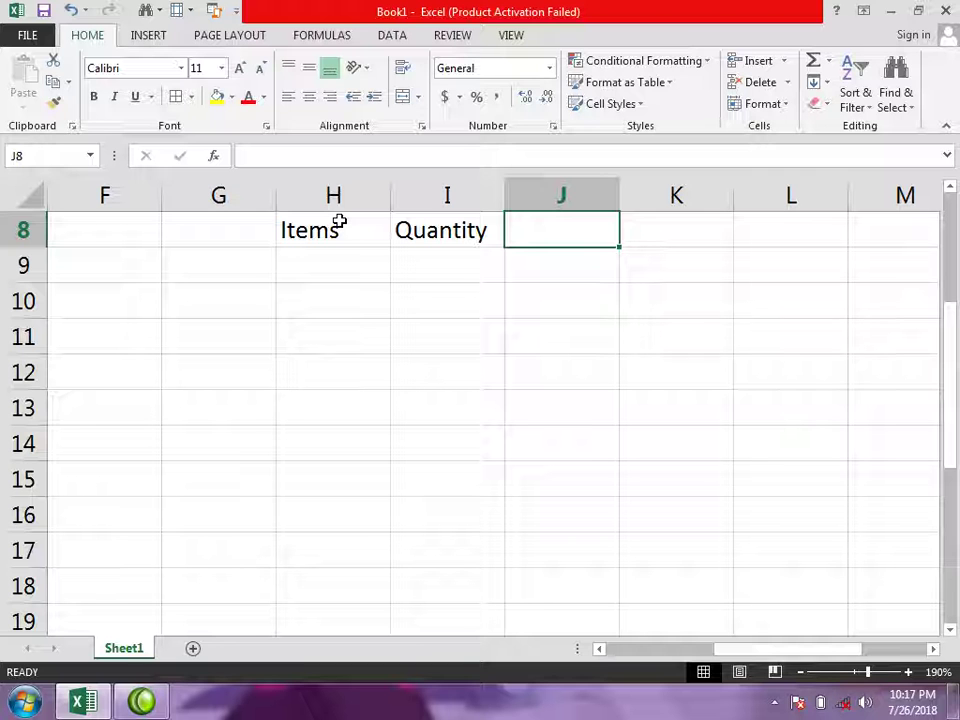
pyautogui.write('Price')
pyautogui.press('Tab')
pyautogui.write('Total')
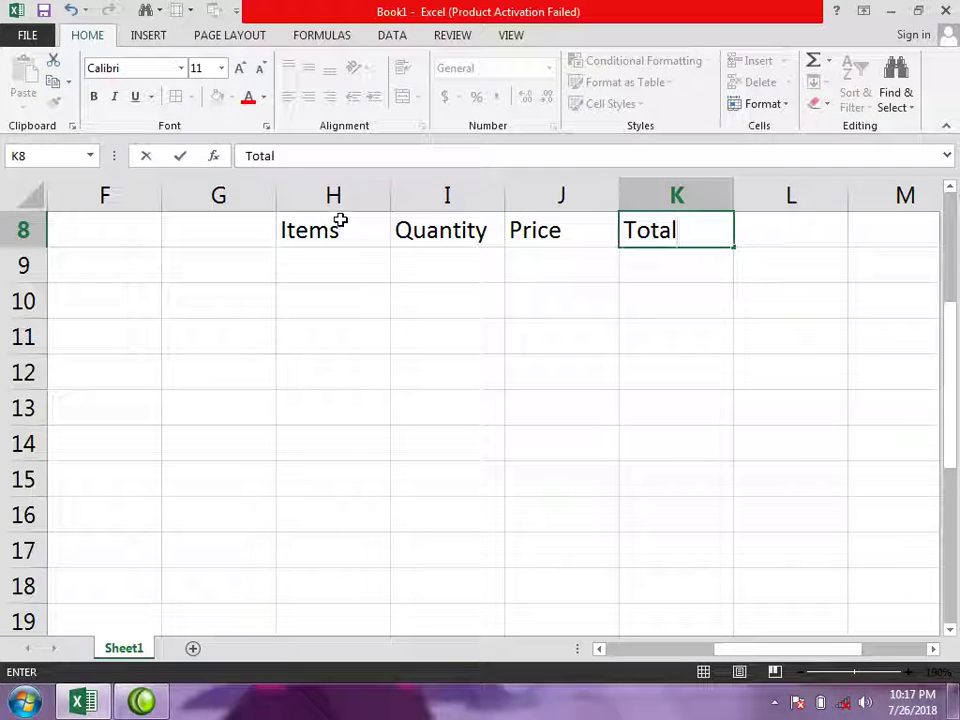
pyautogui.press('Return')
# Apply All Borders to the H8:K15 table area.
pyautogui.moveTo(321, 231)
pyautogui.mouseDown()
pyautogui.moveTo(659, 305)
pyautogui.moveTo(636, 488)
pyautogui.mouseUp()
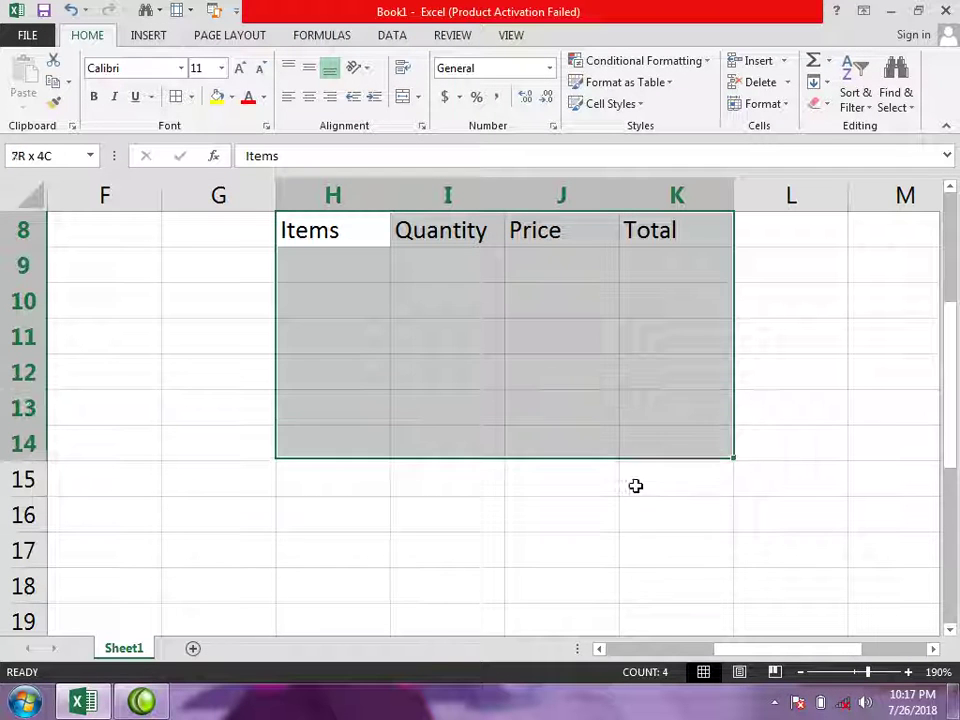
pyautogui.click(176, 107)
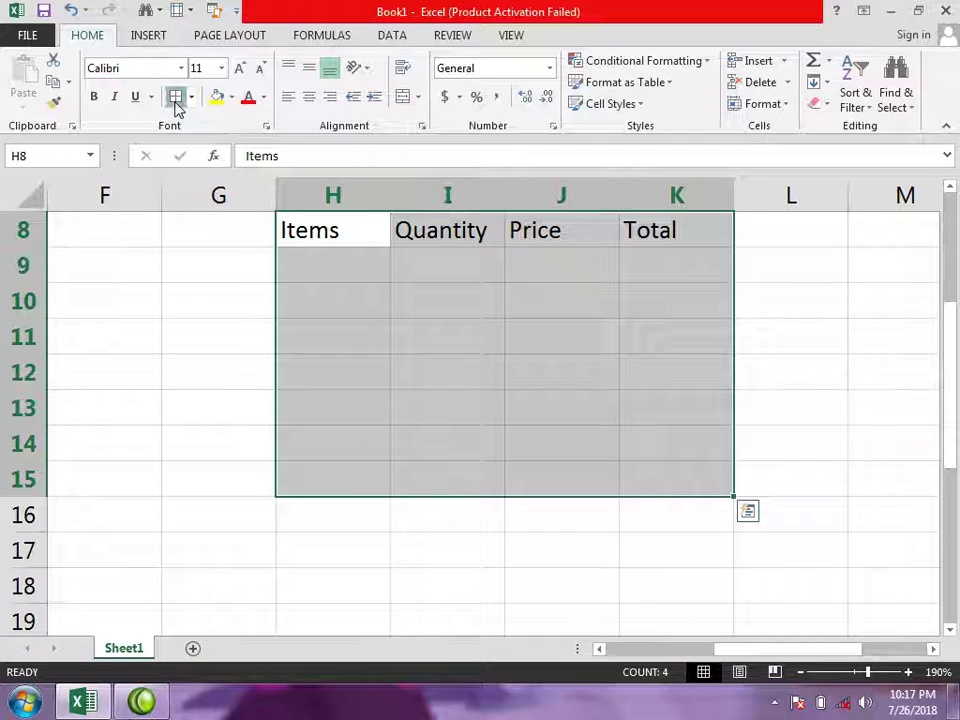
pyautogui.click(711, 534)
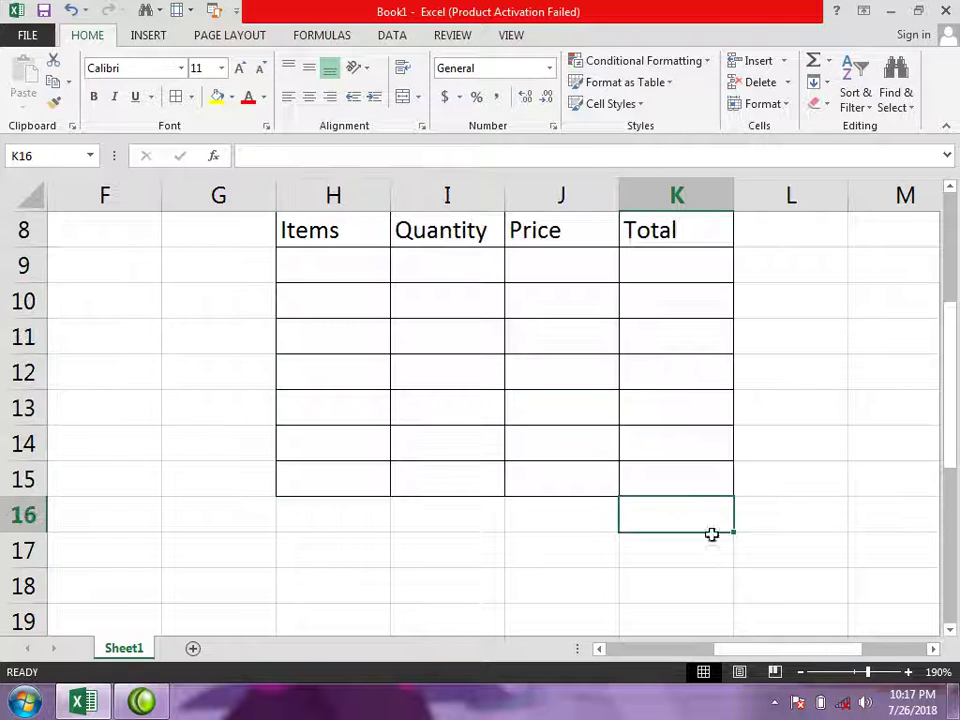
pyautogui.click(932, 649)
pyautogui.moveTo(828, 651); pyautogui.dragTo(864, 648)
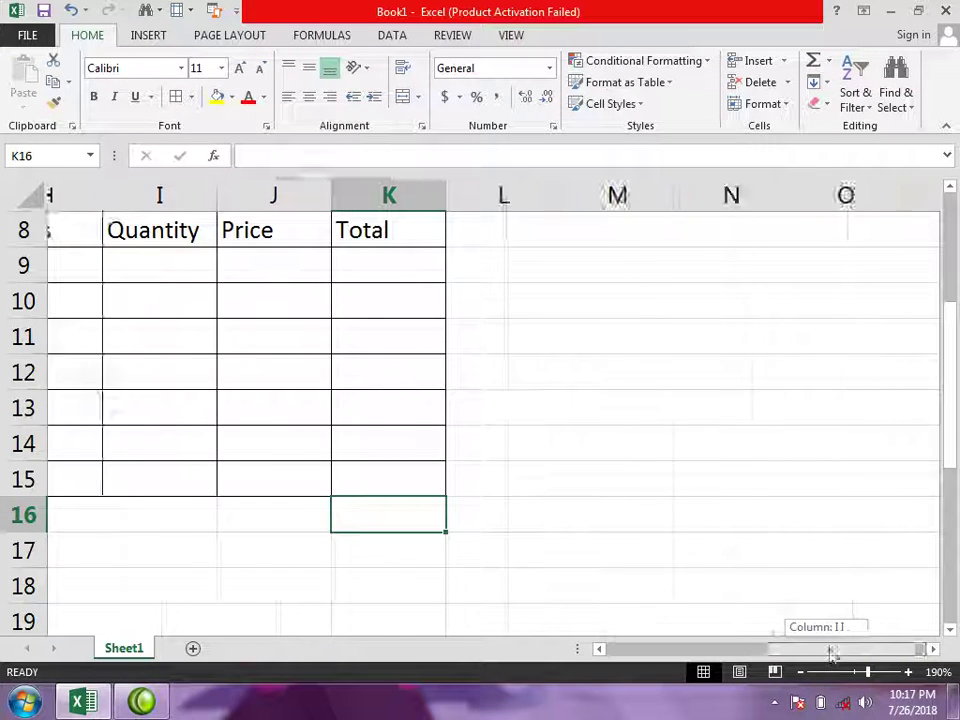
pyautogui.click(658, 232)
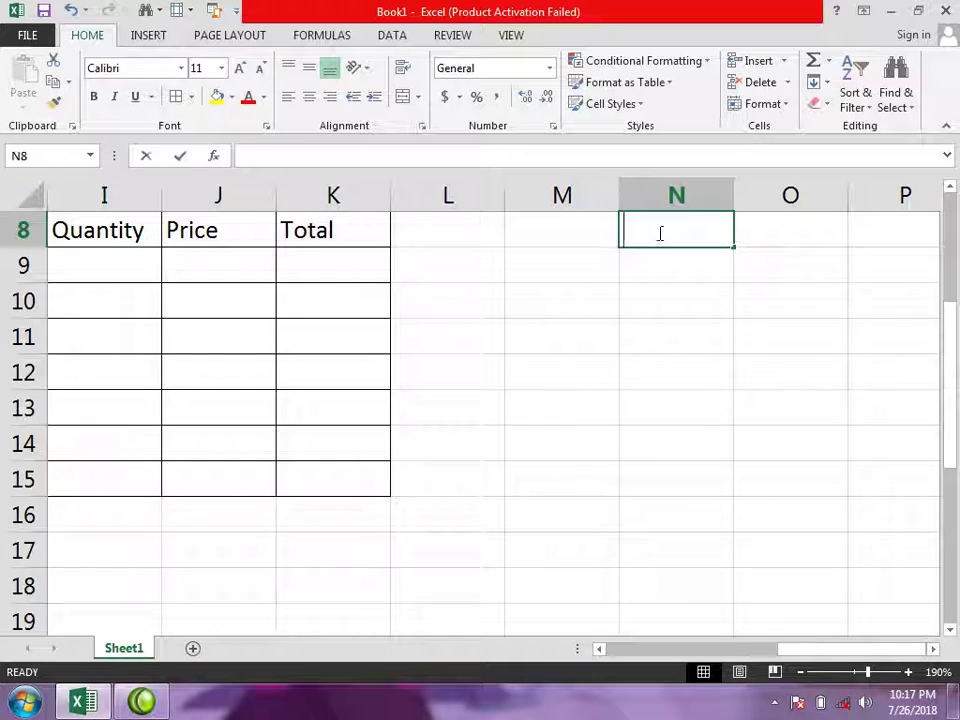
# Enter the headers Items and Amount in N8:O8.
pyautogui.write(',It')
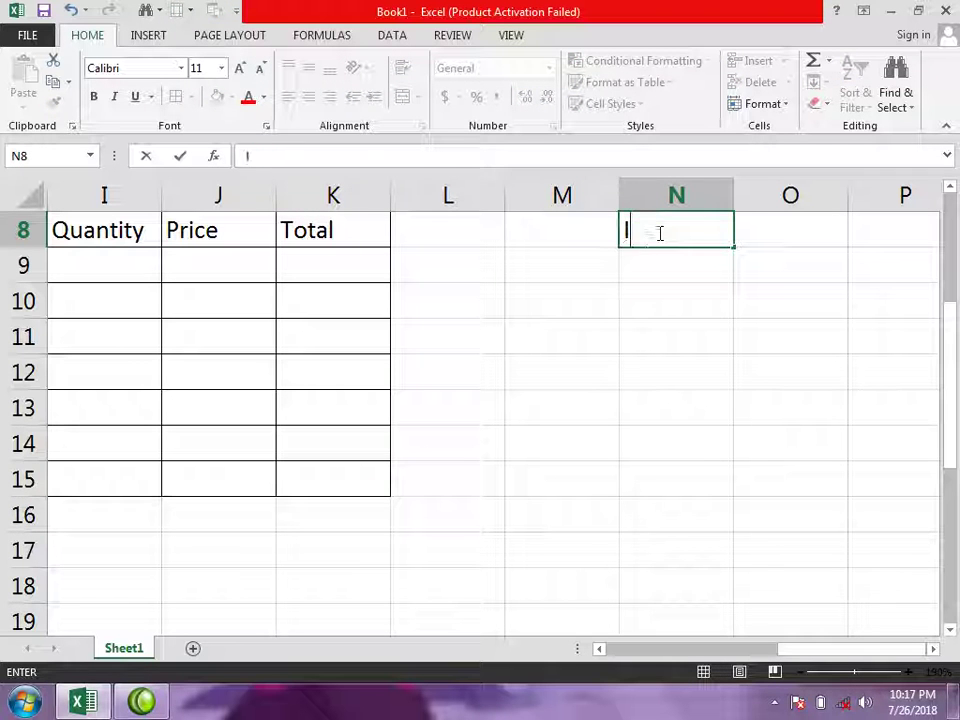
pyautogui.write('tems')
pyautogui.press('Tab')
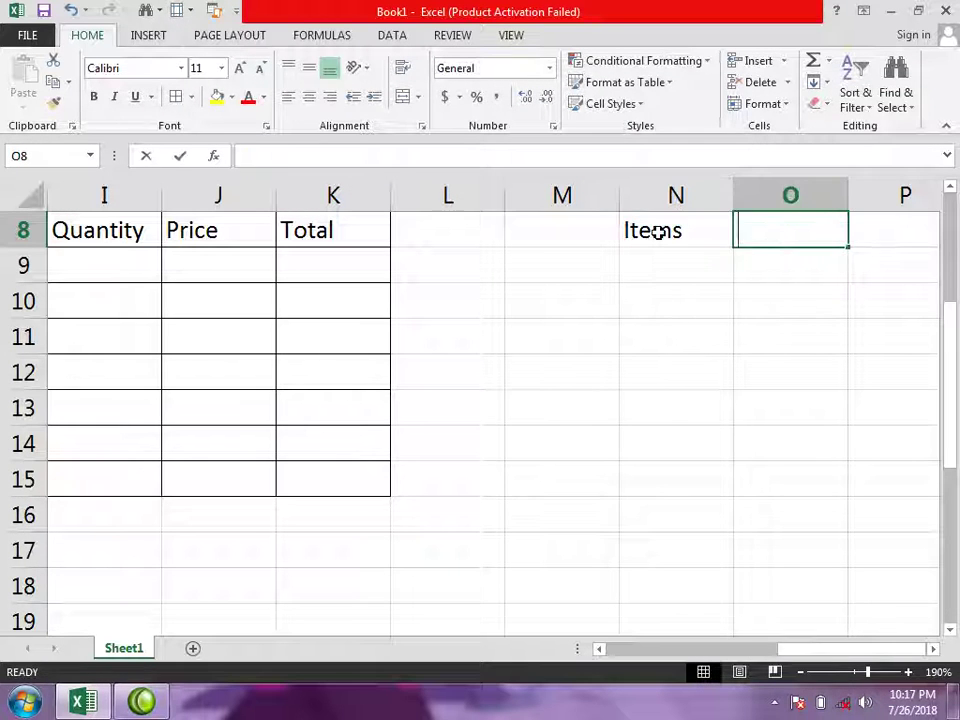
pyautogui.write('Amount')
pyautogui.press('Return')
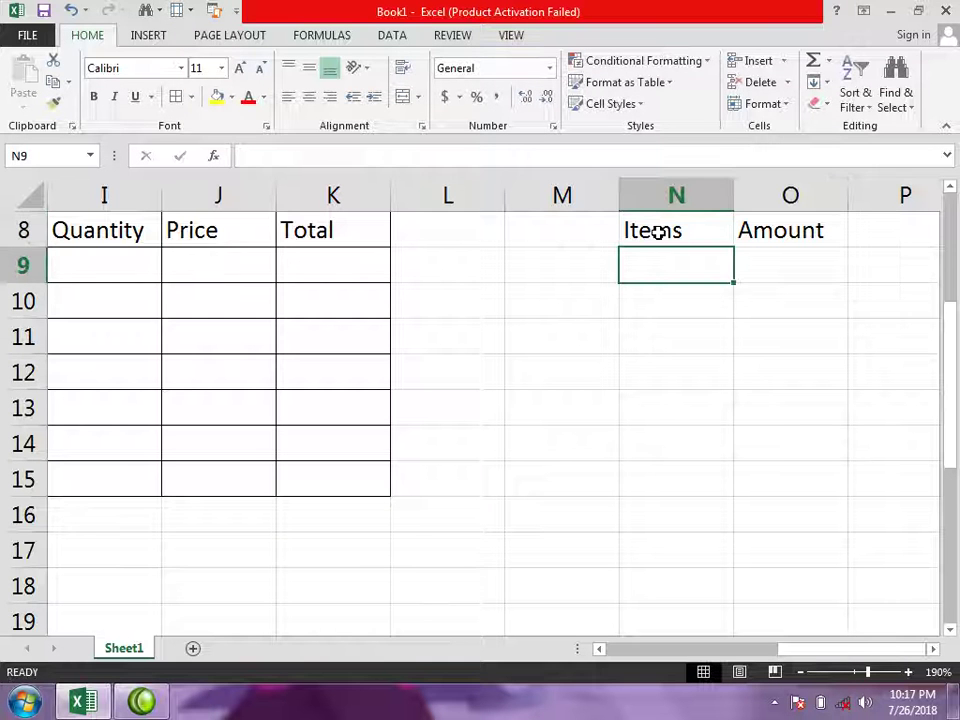
pyautogui.doubleClick(678, 230)
pyautogui.click(765, 381)
# Border every cell of N8:O17 and fill the Items and Amount headers yellow.
pyautogui.moveTo(670, 232)
pyautogui.mouseDown()
pyautogui.moveTo(846, 326)
pyautogui.moveTo(816, 555)
pyautogui.mouseUp()
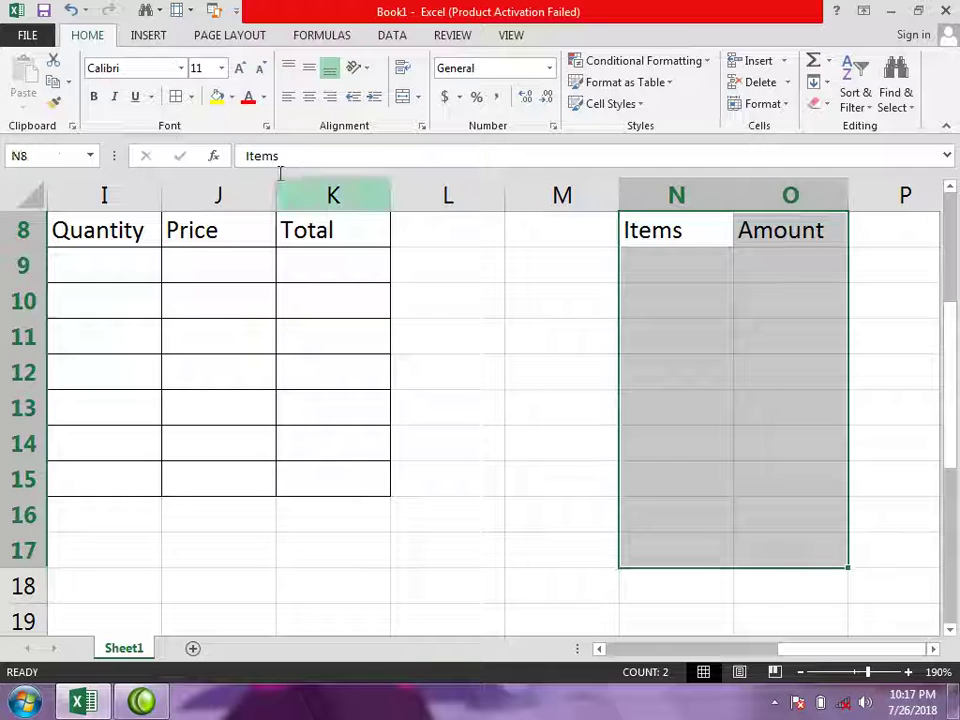
pyautogui.click(176, 97)
pyautogui.moveTo(665, 231); pyautogui.dragTo(761, 231)
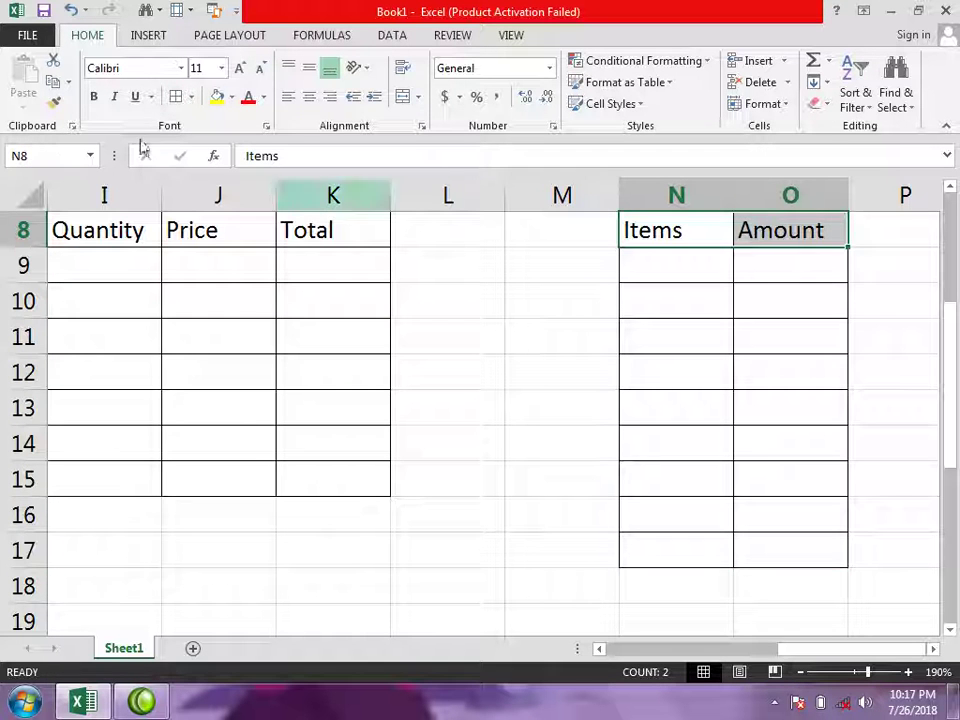
pyautogui.click(216, 97)
# Label N18 'Total Am:/' and widen column N to fit it.
pyautogui.click(675, 585)
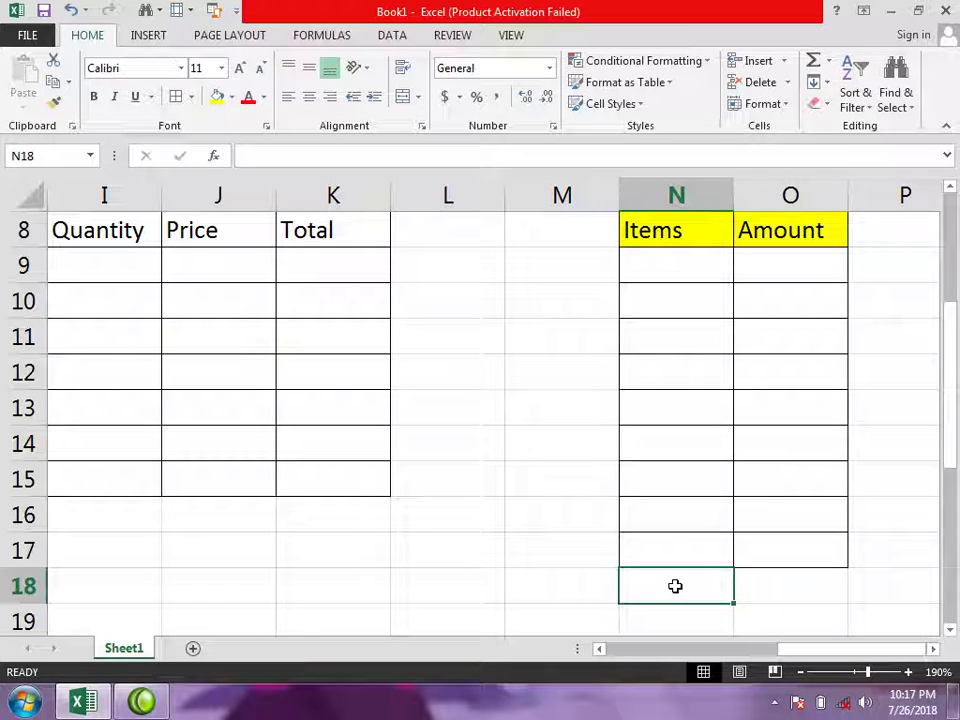
pyautogui.write('Total Am:')
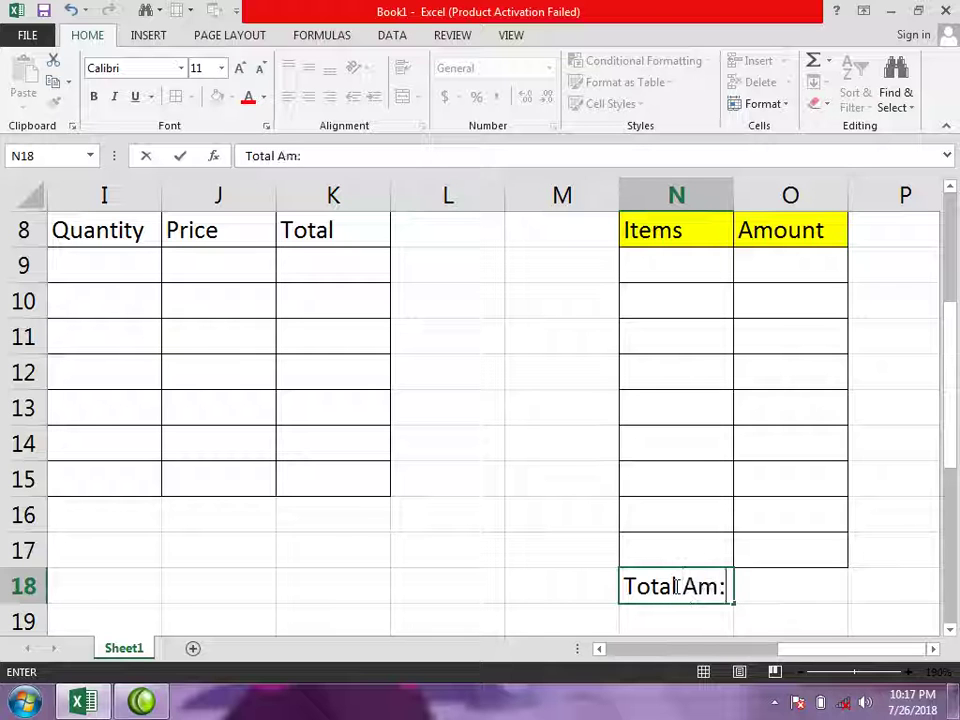
pyautogui.write('/')
pyautogui.press('Tab')
pyautogui.click(921, 380)
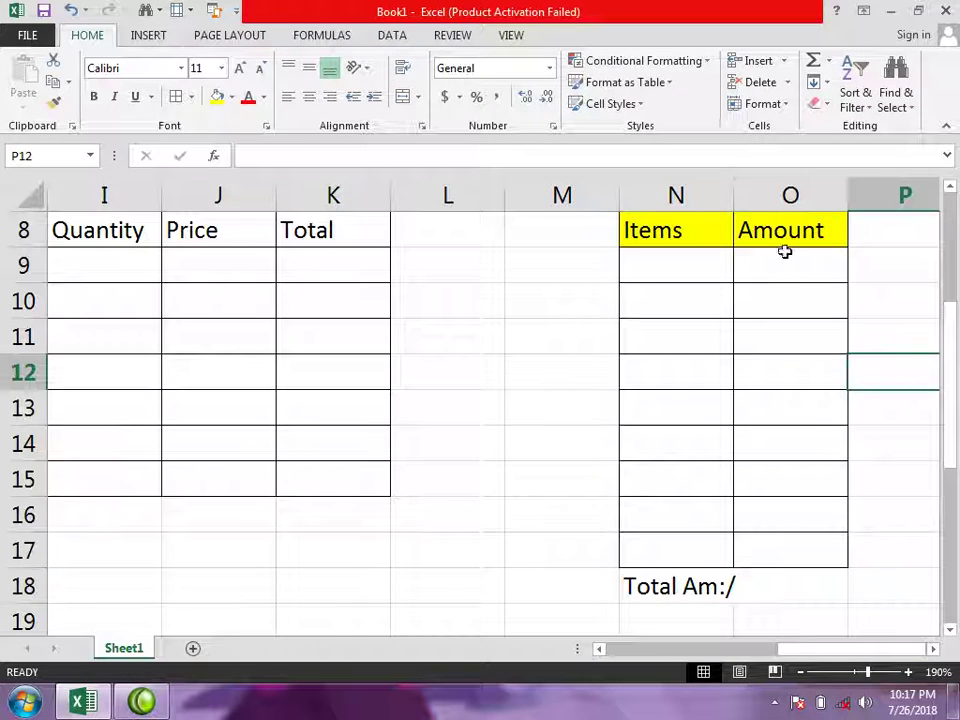
pyautogui.moveTo(735, 200); pyautogui.dragTo(747, 200)
# Apply the blue Accent5 cell style to the Total Am:/ row N18:O18.
pyautogui.moveTo(707, 585); pyautogui.dragTo(789, 602)
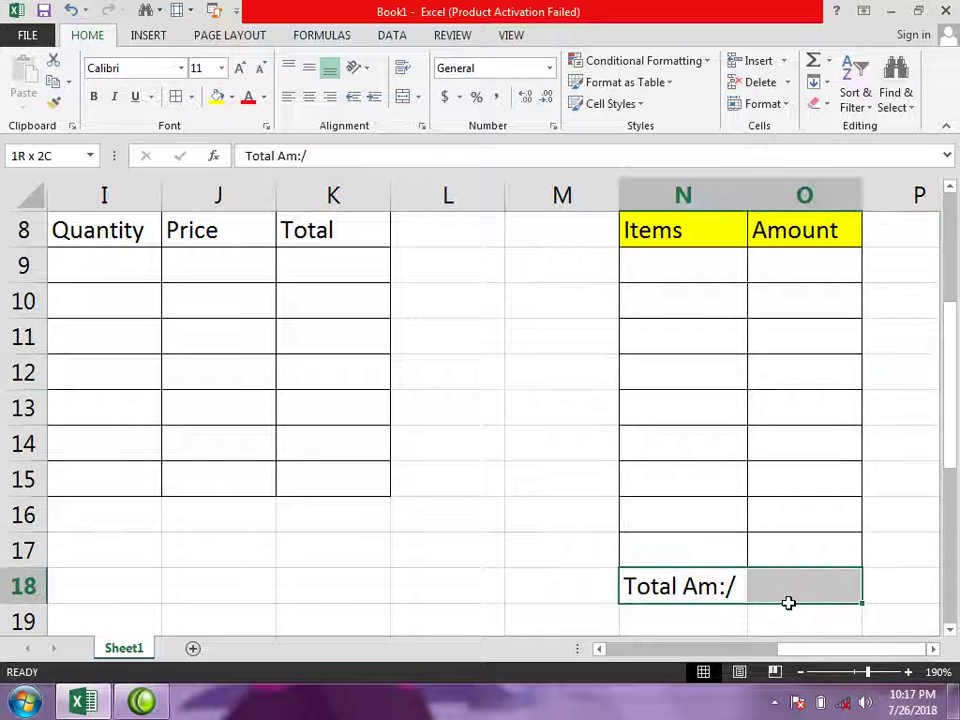
pyautogui.click(590, 104)
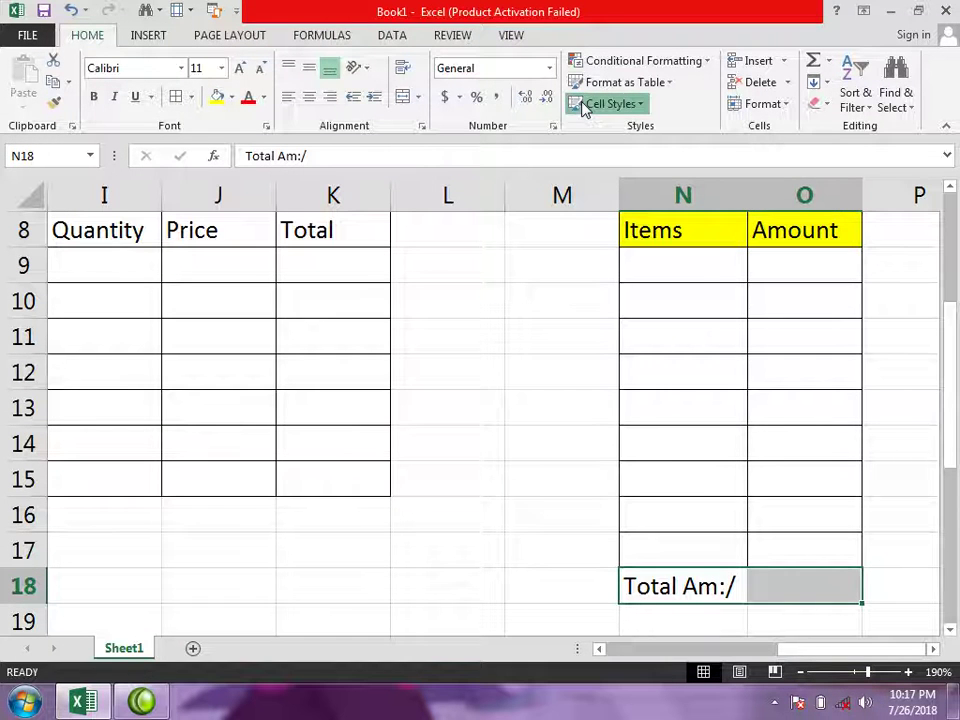
pyautogui.click(790, 406)
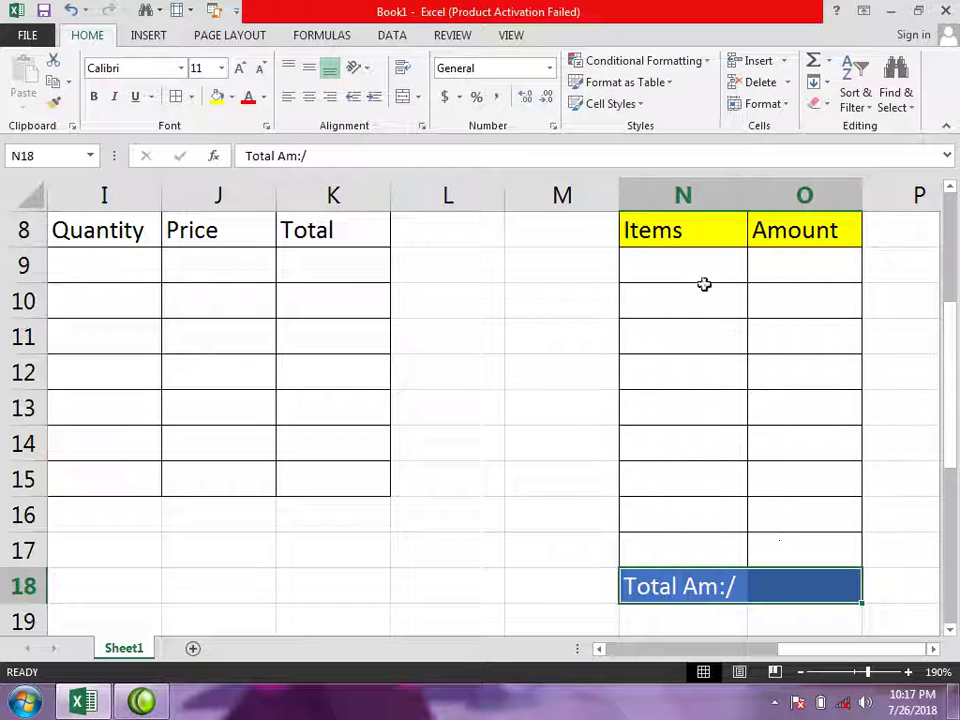
pyautogui.click(678, 252)
# Enter suger 12000, Rice 6000, Salt 1400, Cock 6700 and Juice 4000 in the table.
pyautogui.write('sy')
pyautogui.write('ger')
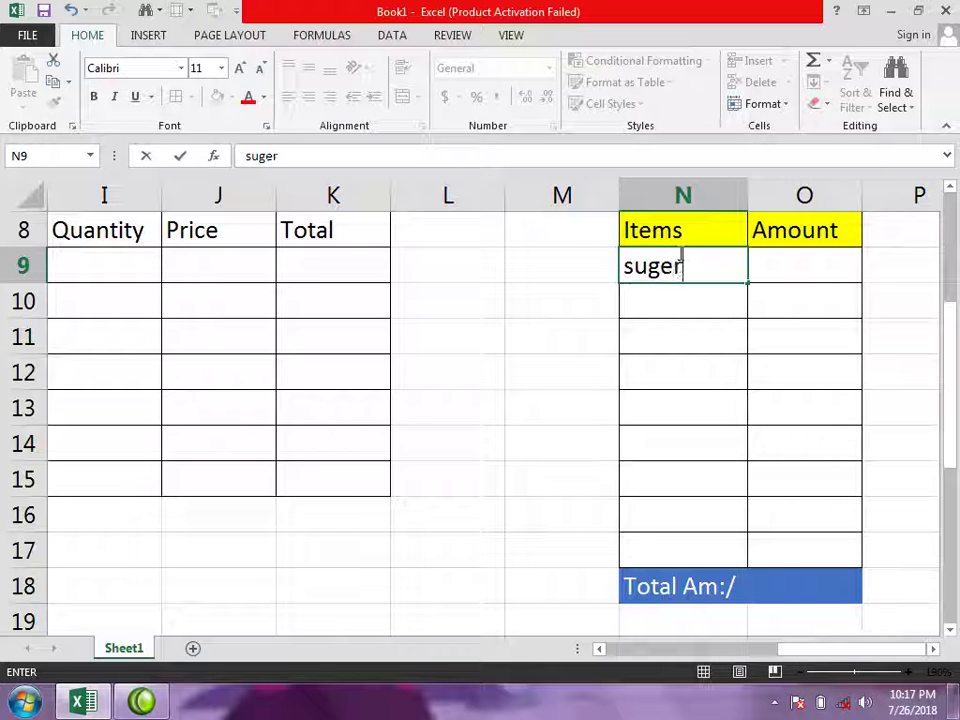
pyautogui.press('Tab')
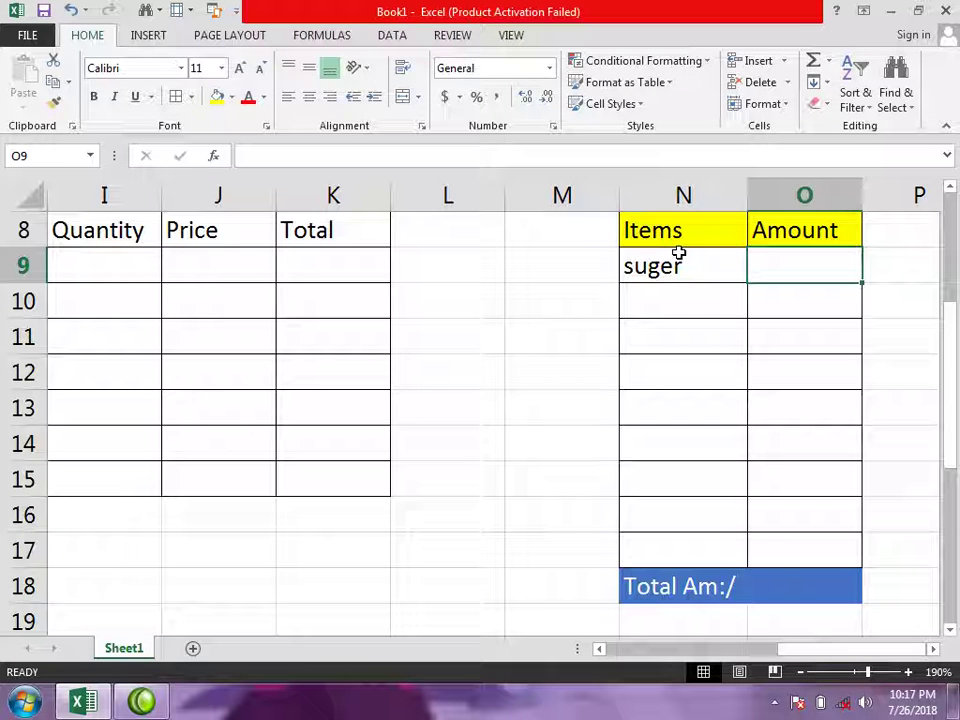
pyautogui.write('12000')
pyautogui.press('Return')
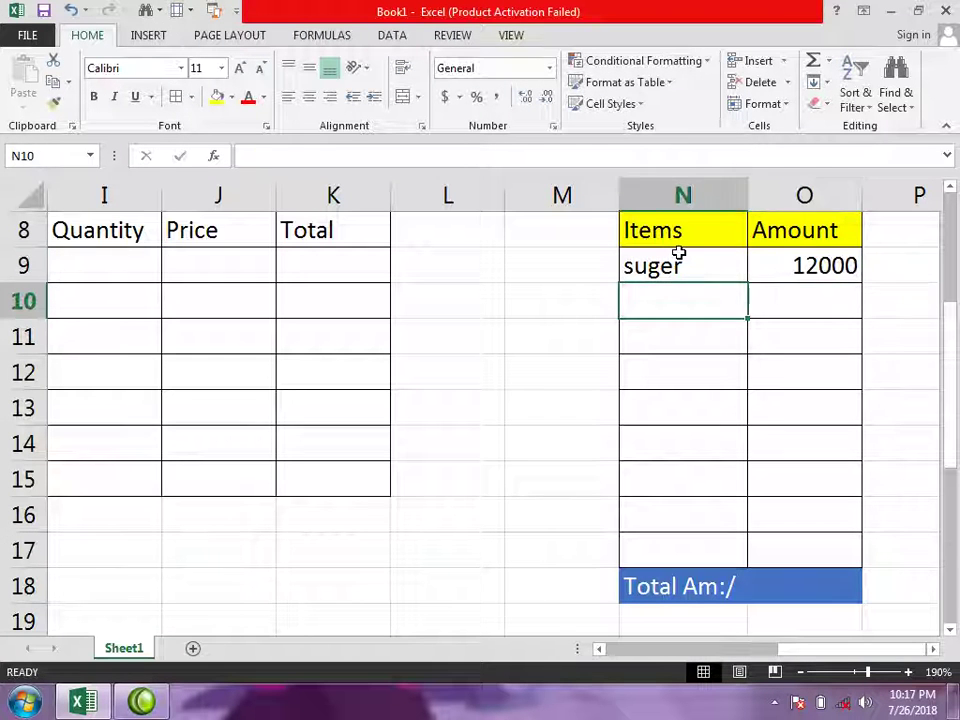
pyautogui.write('Rice')
pyautogui.press('Tab')
pyautogui.write('600')
pyautogui.press('Return')
pyautogui.write('Salt')
pyautogui.press('Tab')
pyautogui.write('120')
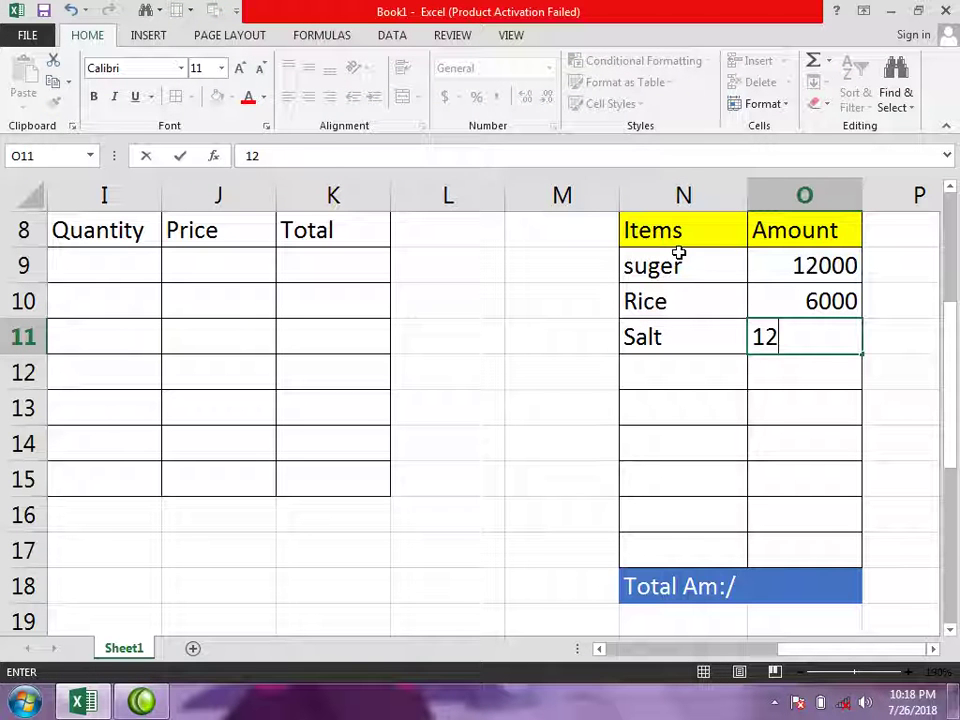
pyautogui.write('1400')
pyautogui.press('Return')
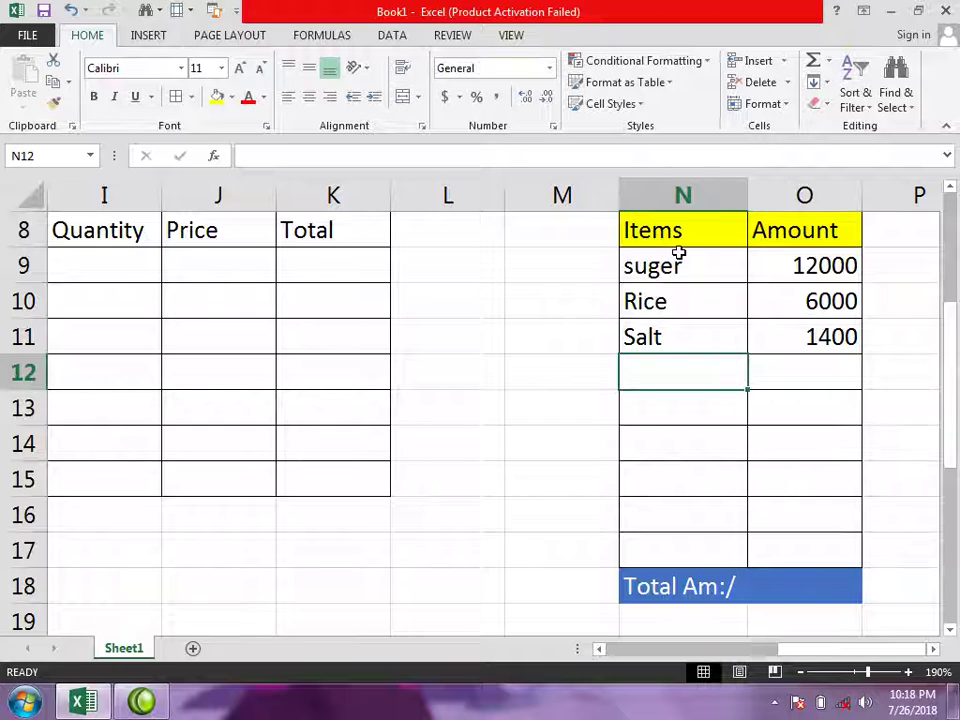
pyautogui.write('Coc')
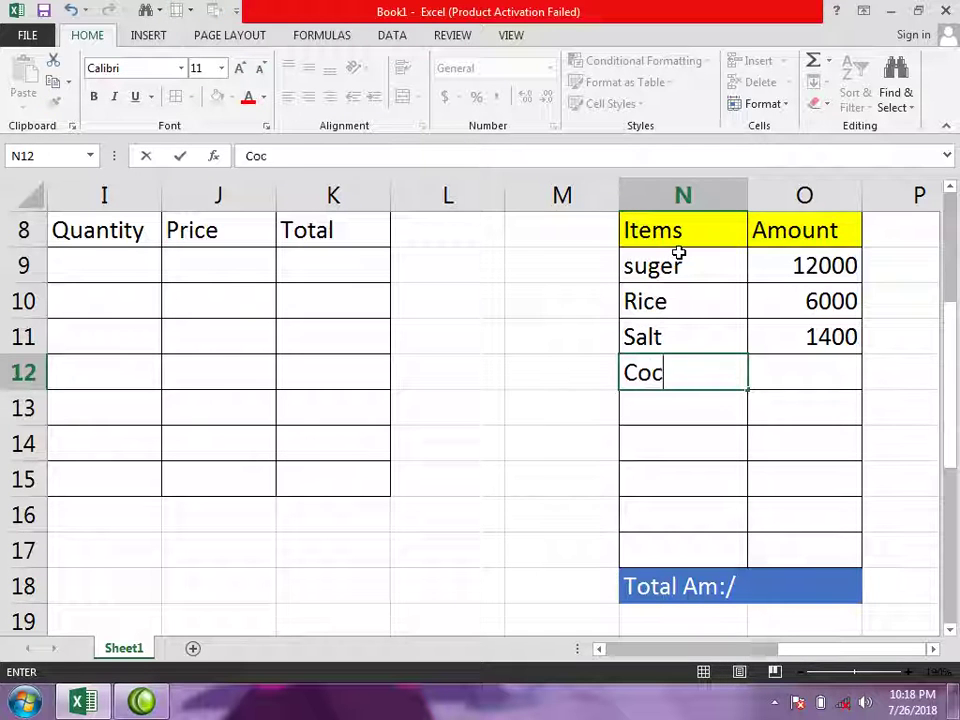
pyautogui.write('k')
pyautogui.press('Tab')
pyautogui.write('6700')
pyautogui.press('BackSpace')
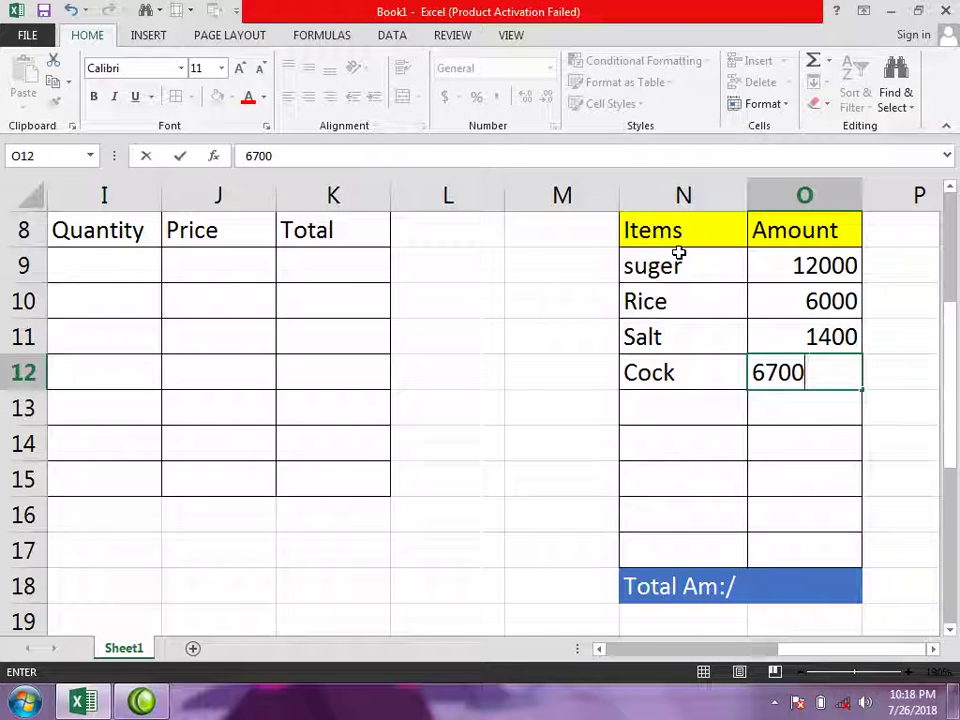
pyautogui.press('Return')
pyautogui.write('Juice')
pyautogui.press('Tab')
pyautogui.write('4000')
pyautogui.press('Return')
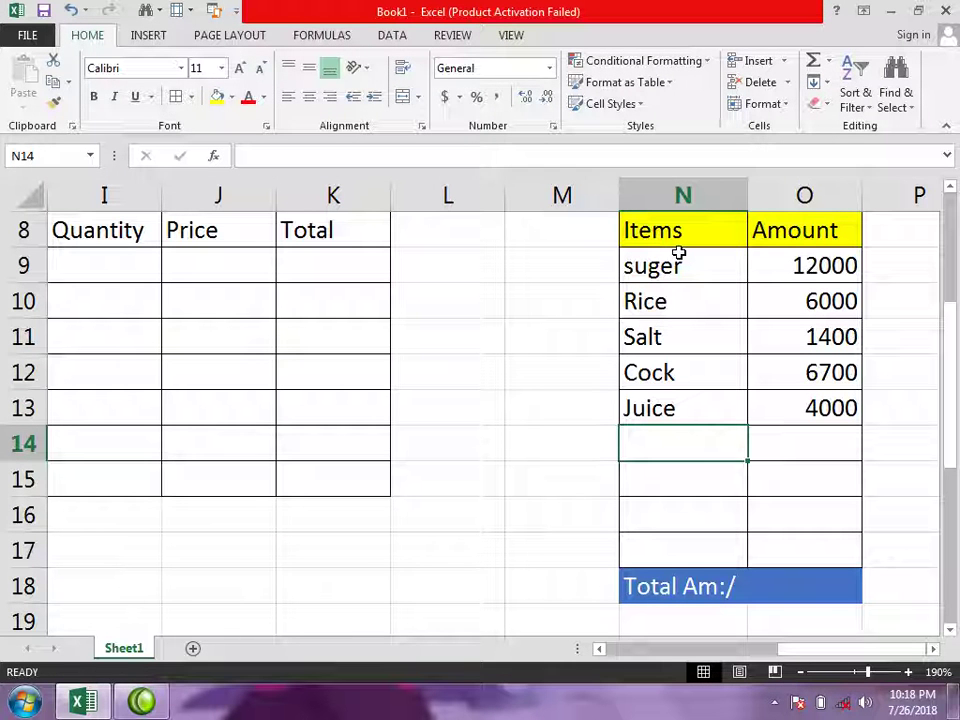
# Add Cards 6000, Fruits 13000, Mobile 6000 and Hard 7000 below Juice.
pyautogui.moveTo(673, 262); pyautogui.dragTo(829, 264)
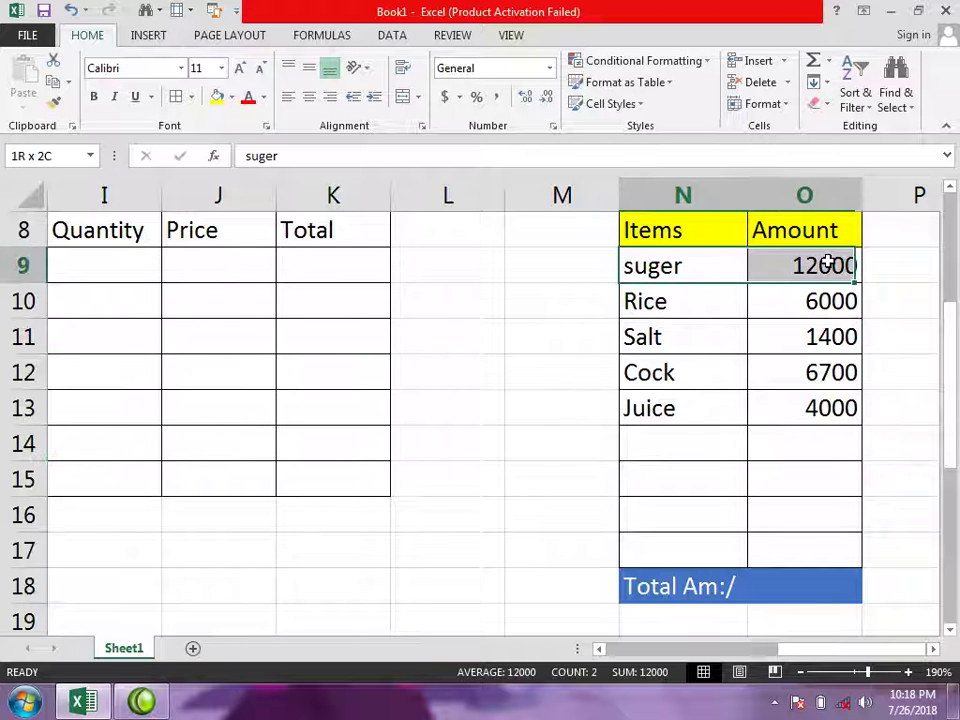
pyautogui.click(700, 312)
pyautogui.moveTo(767, 306); pyautogui.dragTo(790, 306)
pyautogui.moveTo(684, 336); pyautogui.dragTo(795, 325)
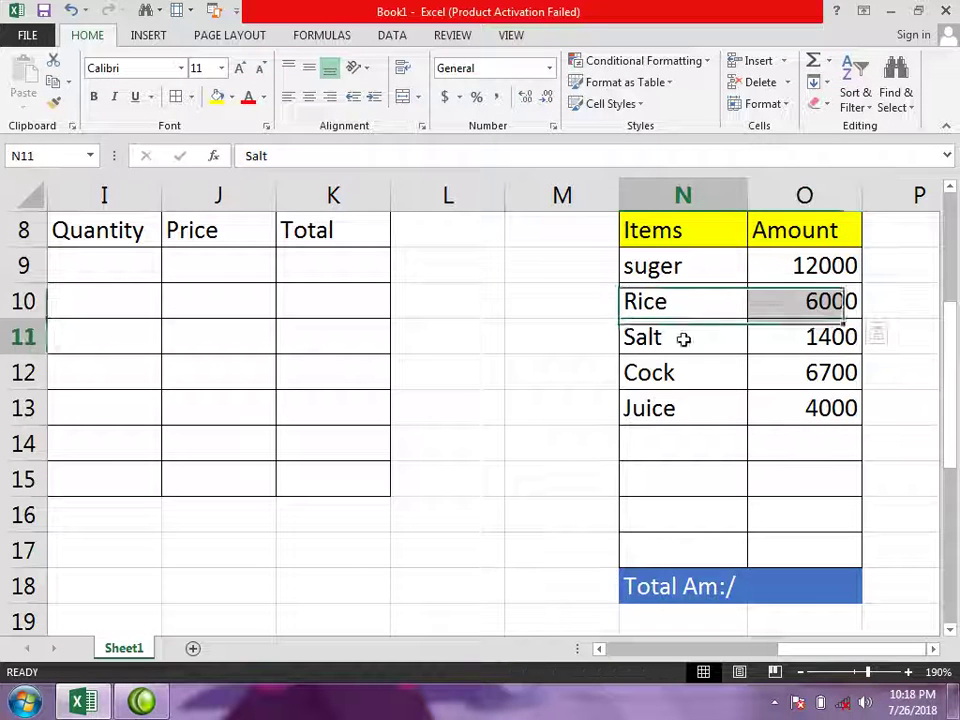
pyautogui.moveTo(662, 372); pyautogui.dragTo(784, 364)
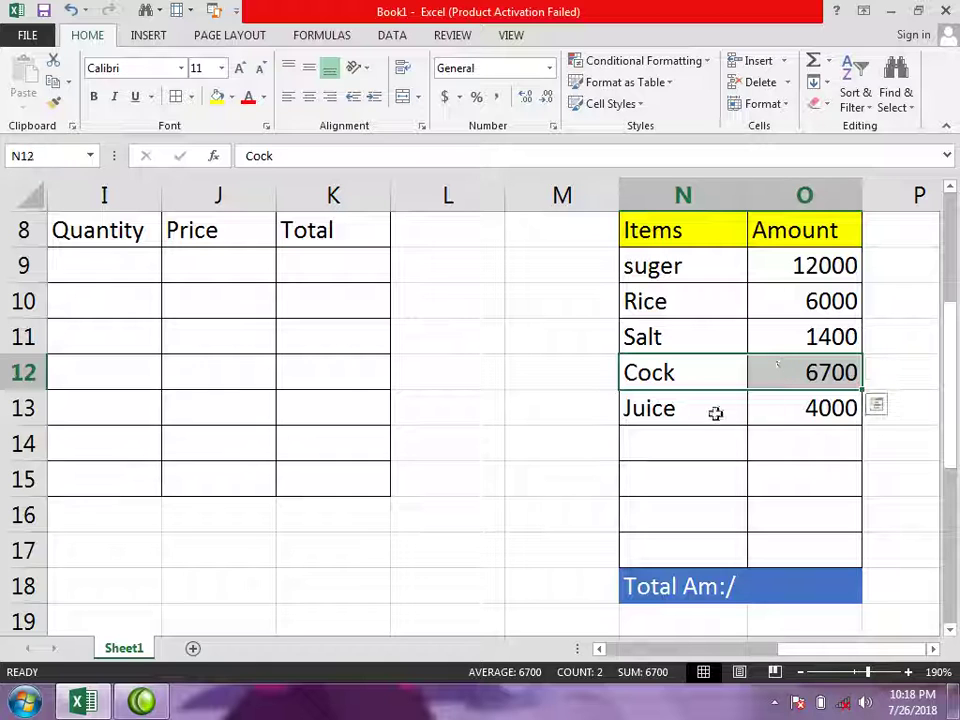
pyautogui.moveTo(716, 413); pyautogui.dragTo(799, 407)
pyautogui.click(715, 445)
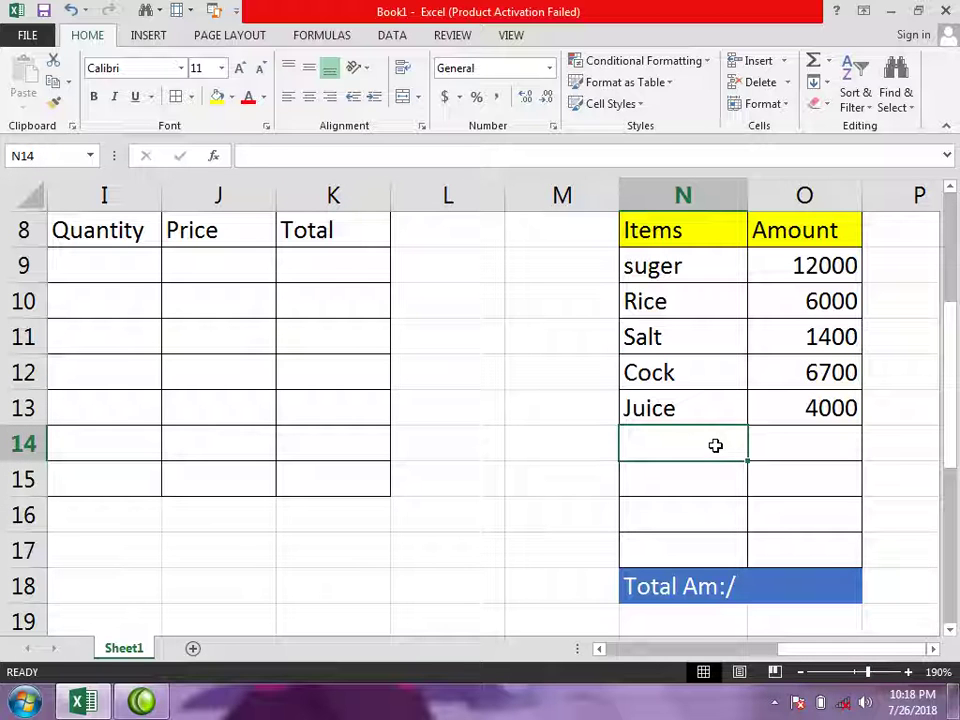
pyautogui.write('cAR')
pyautogui.press('BackSpace')
pyautogui.press('BackSpace')
pyautogui.press('BackSpace')
pyautogui.write('Cards')
pyautogui.press('Tab')
pyautogui.write('6000')
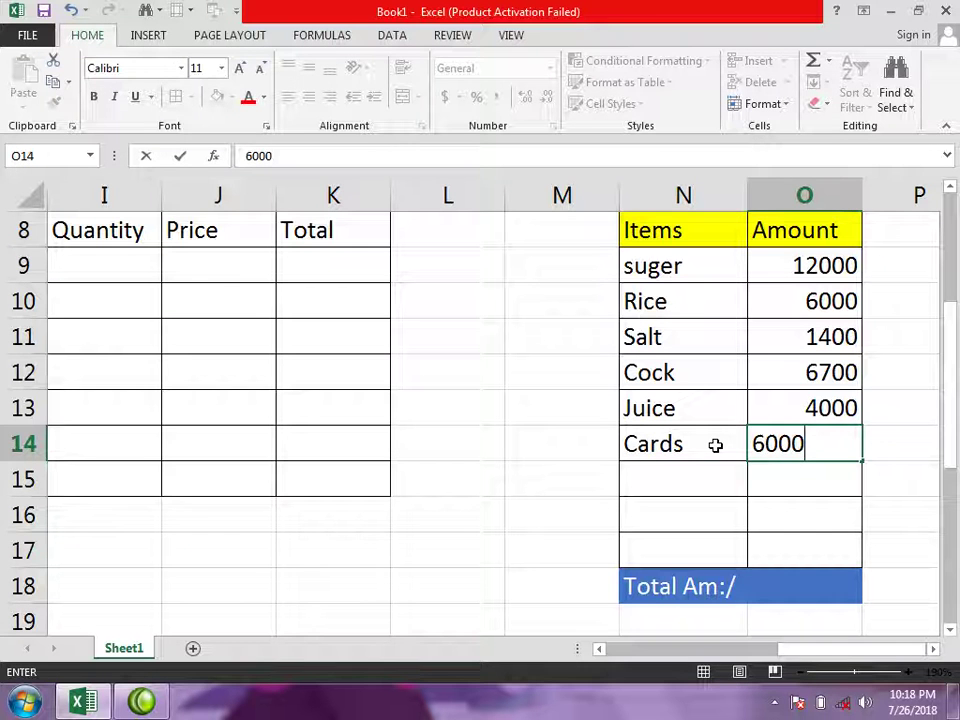
pyautogui.press('Return')
pyautogui.write('Frui')
pyautogui.press('Tab')
pyautogui.write('60')
pyautogui.press('BackSpace')
pyautogui.press('BackSpace')
pyautogui.press('BackSpace')
pyautogui.write('13000')
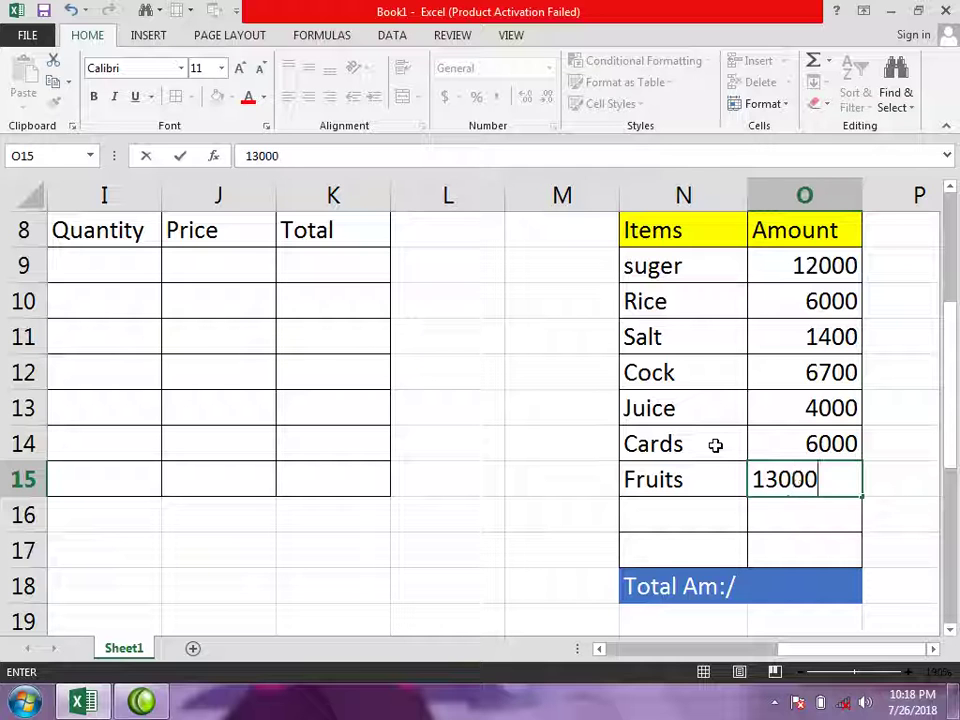
pyautogui.press('Return')
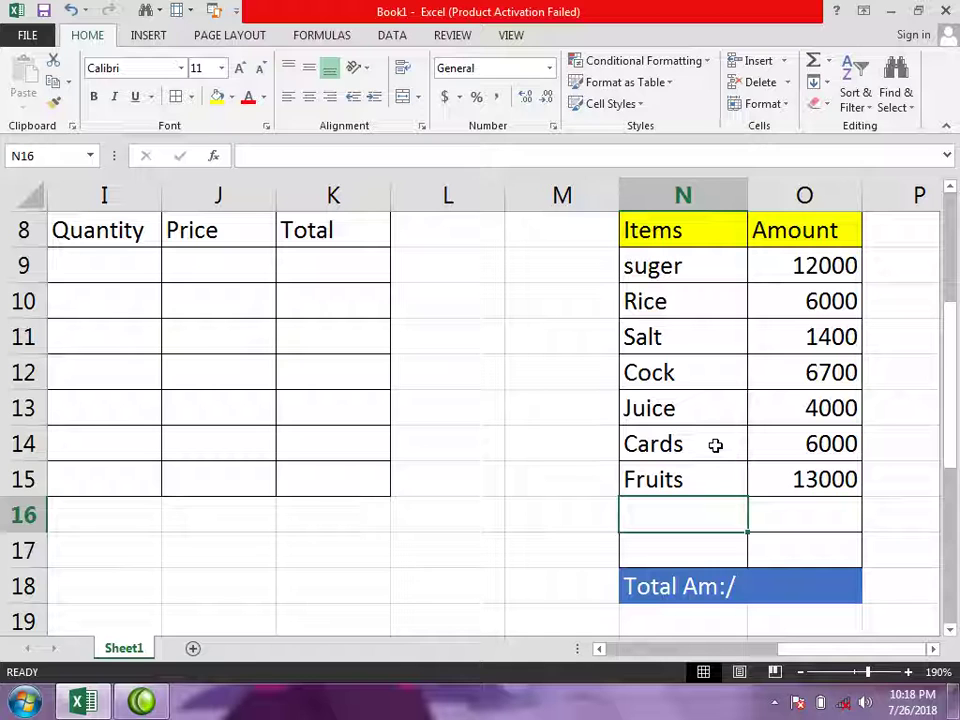
pyautogui.write('mOB')
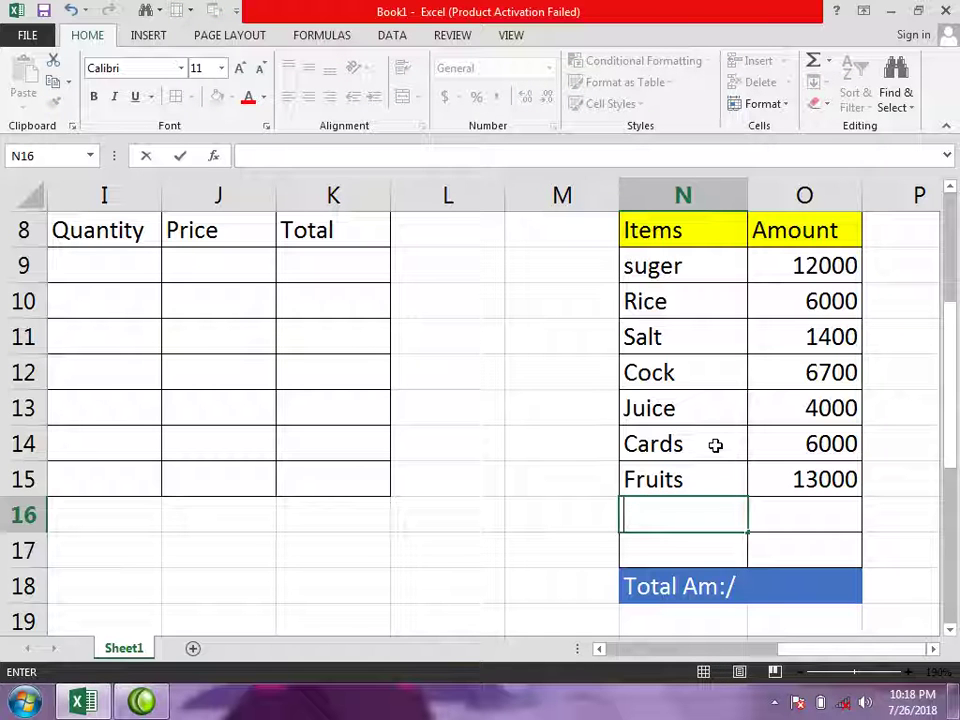
pyautogui.write('obile')
pyautogui.press('Tab')
pyautogui.write('600')
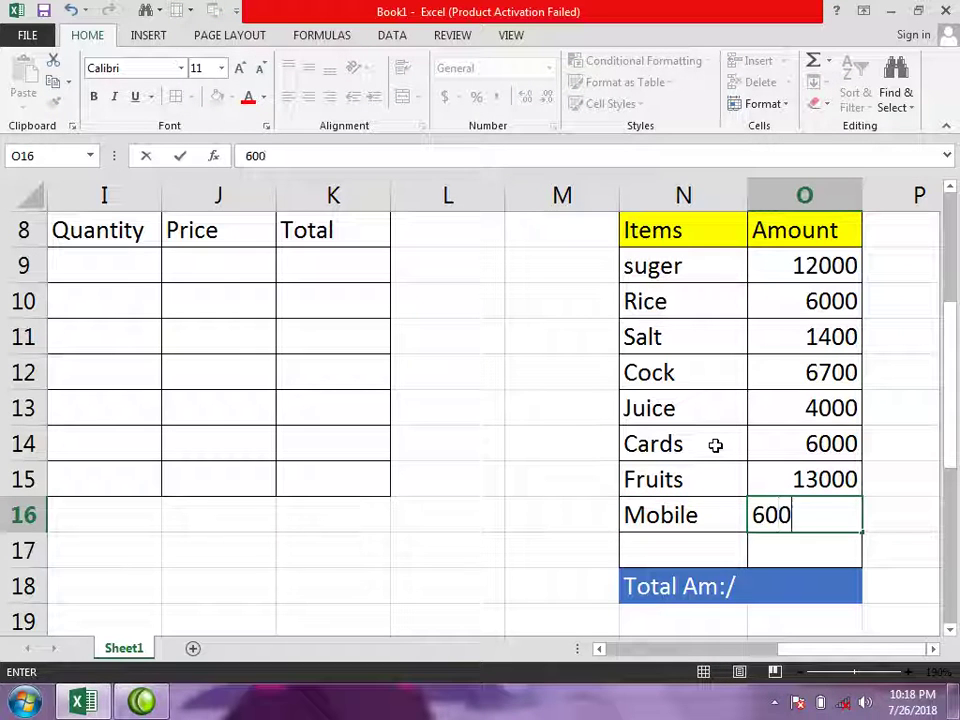
pyautogui.press('Return')
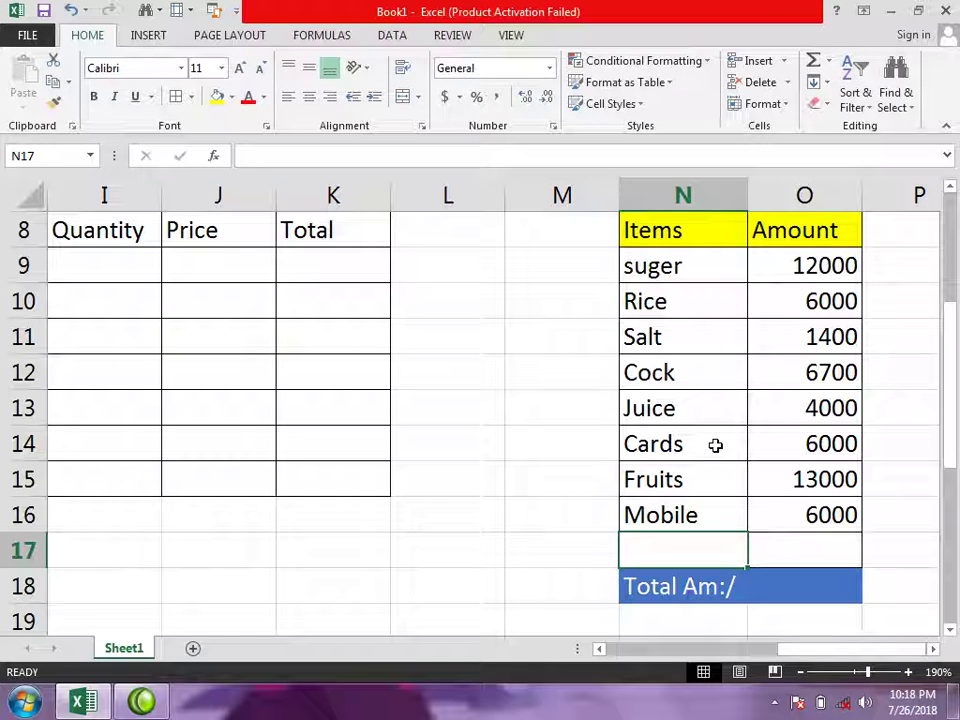
pyautogui.write('Hadd')
pyautogui.press('Tab')
pyautogui.write('7000')
pyautogui.press('Return')
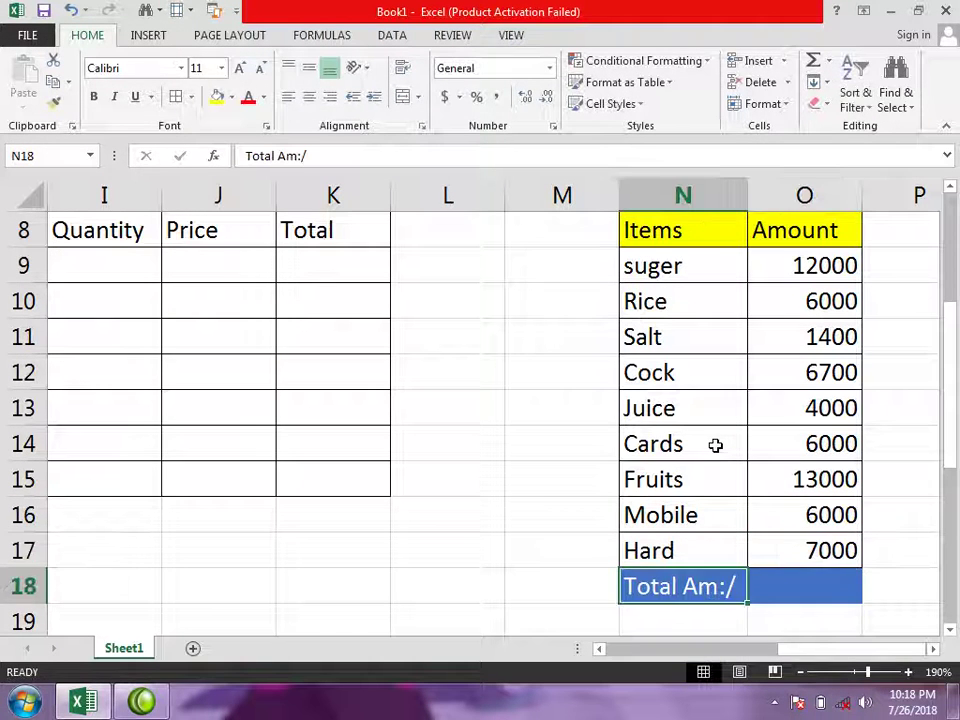
# Enter =SUM(O9:O17) in O18 so Total Am:/ shows 62100.
pyautogui.moveTo(649, 268); pyautogui.dragTo(782, 514)
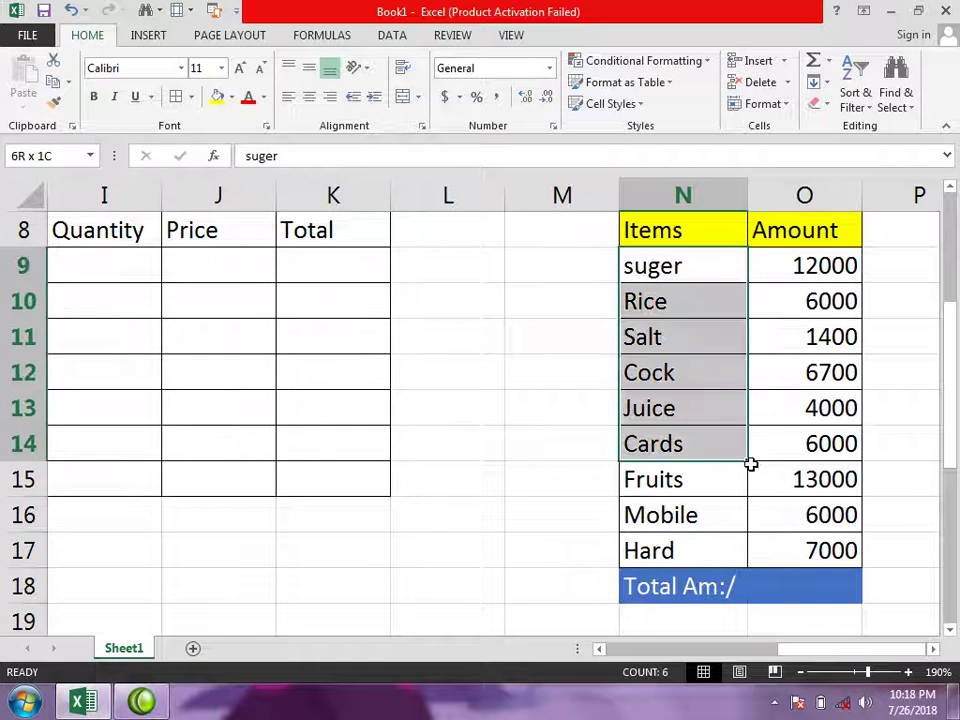
pyautogui.click(569, 272)
pyautogui.moveTo(632, 266); pyautogui.dragTo(836, 272)
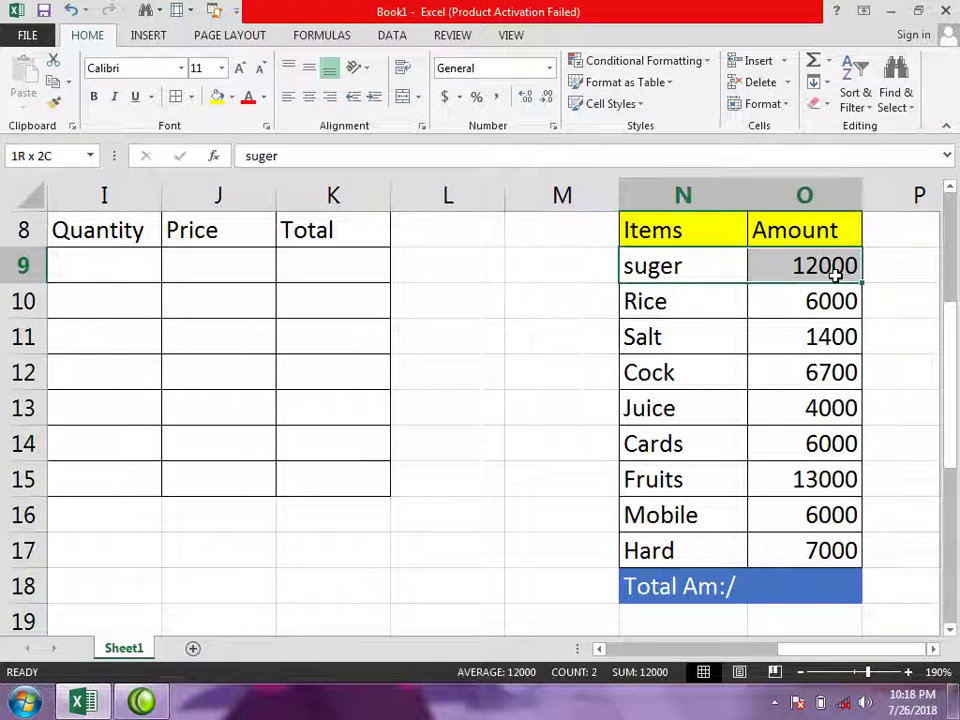
pyautogui.moveTo(636, 306); pyautogui.dragTo(838, 317)
pyautogui.moveTo(643, 336); pyautogui.dragTo(879, 345)
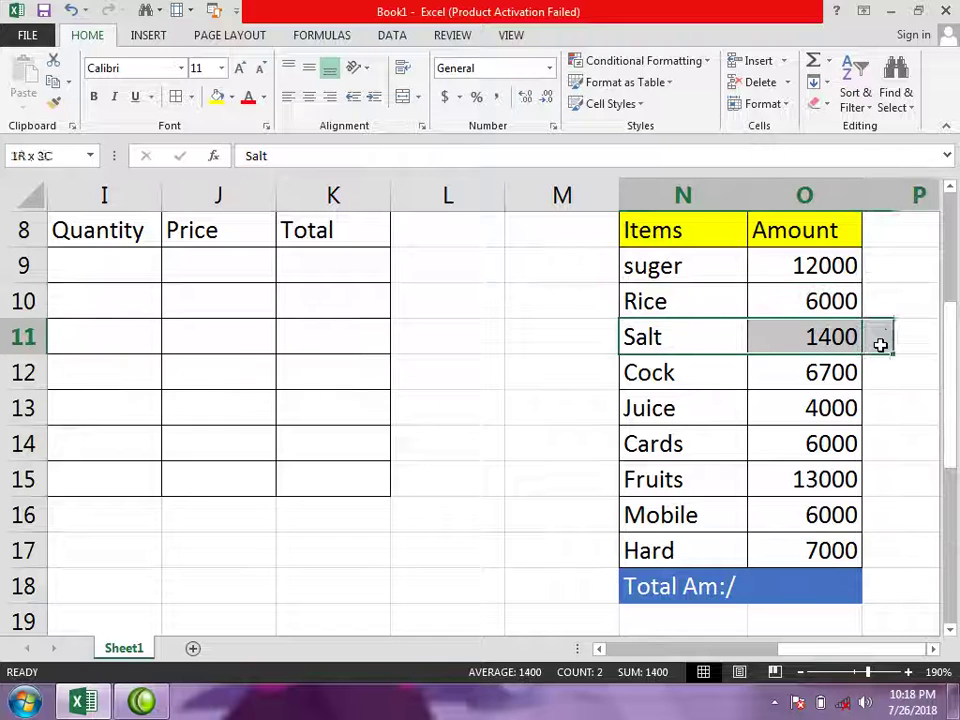
pyautogui.moveTo(673, 228); pyautogui.dragTo(836, 586)
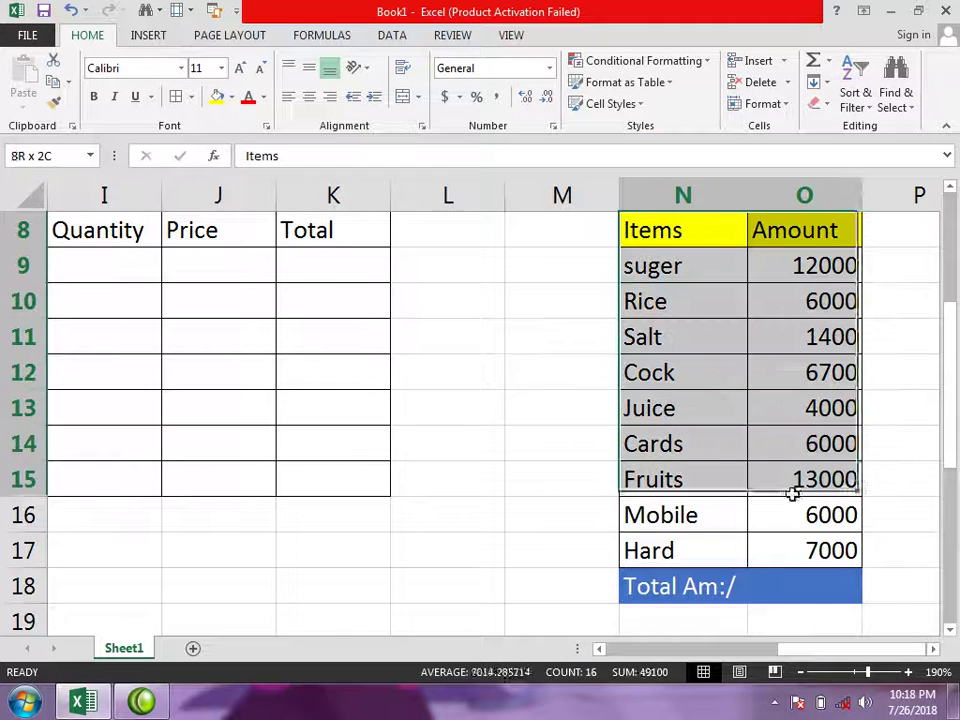
pyautogui.click(836, 586)
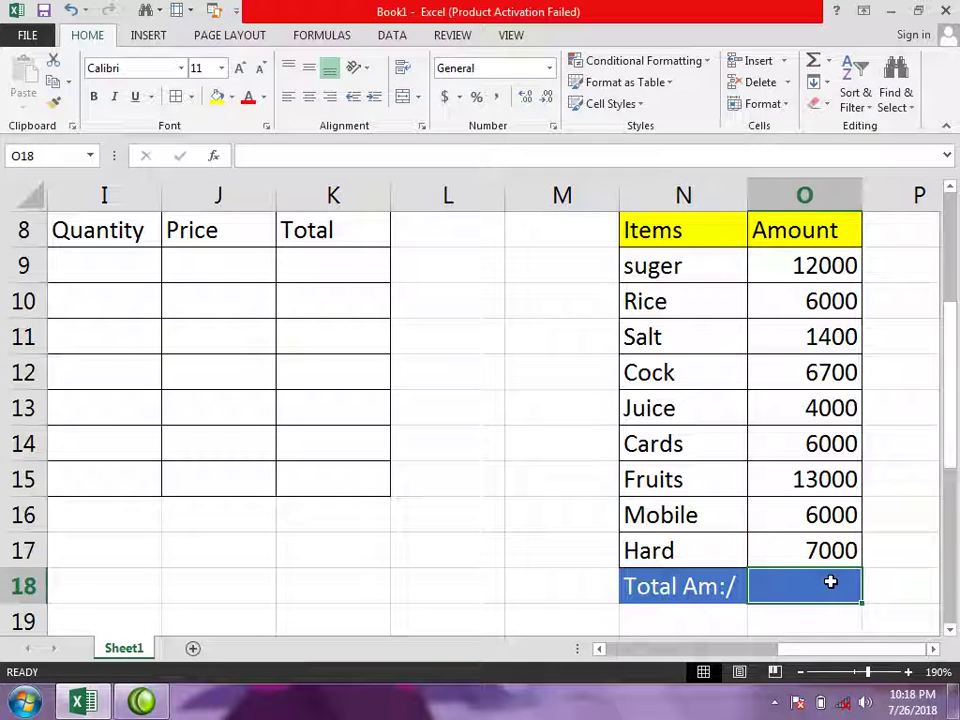
pyautogui.write('=')
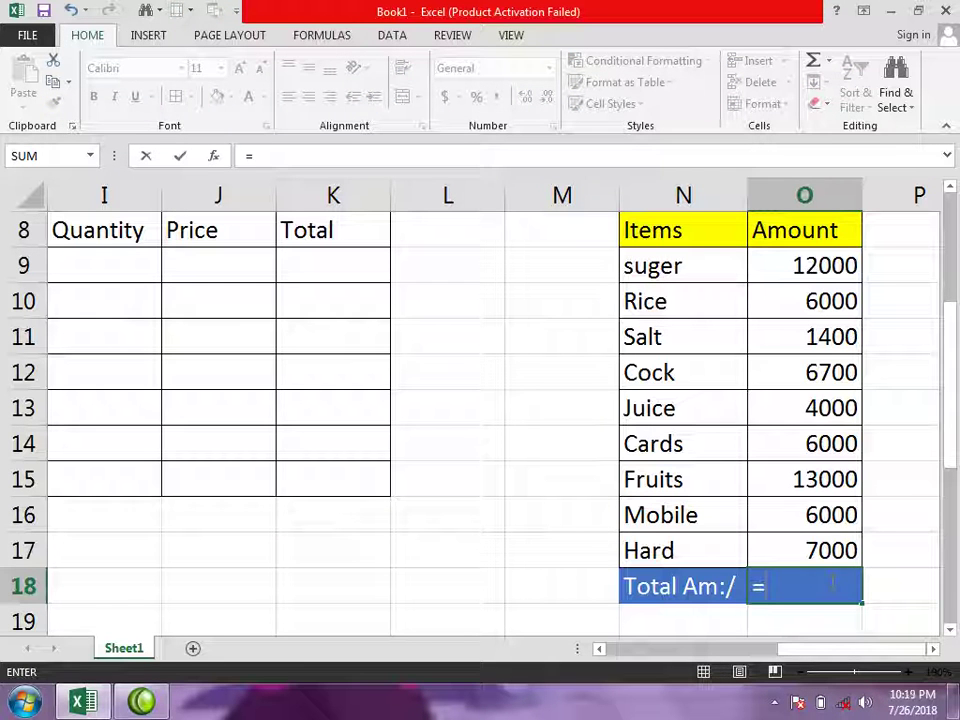
pyautogui.write('sum(')
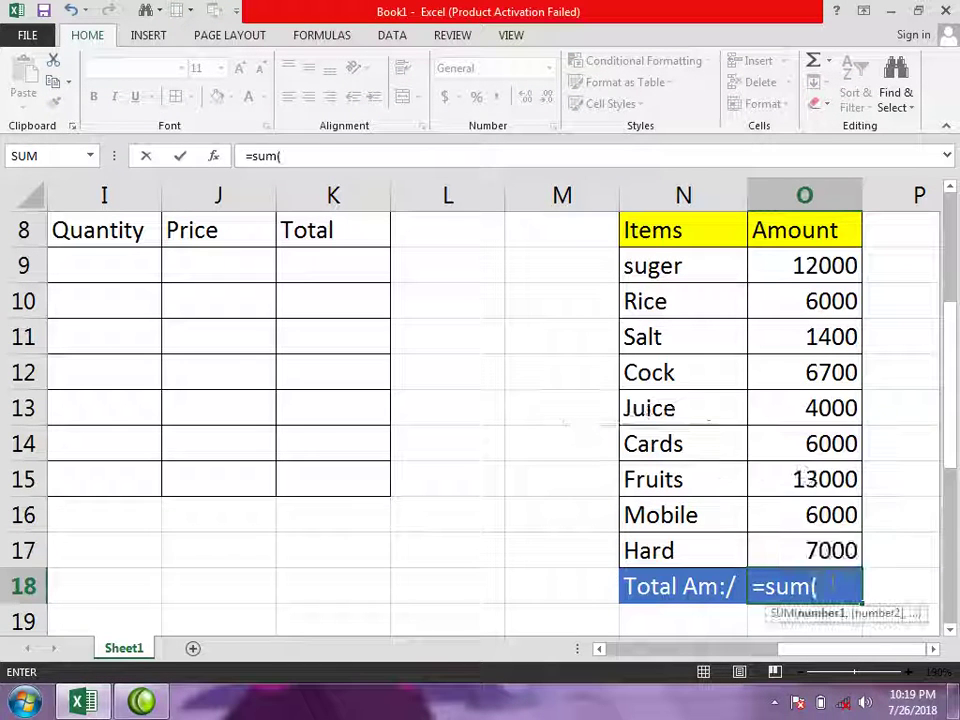
pyautogui.moveTo(832, 286); pyautogui.dragTo(843, 541)
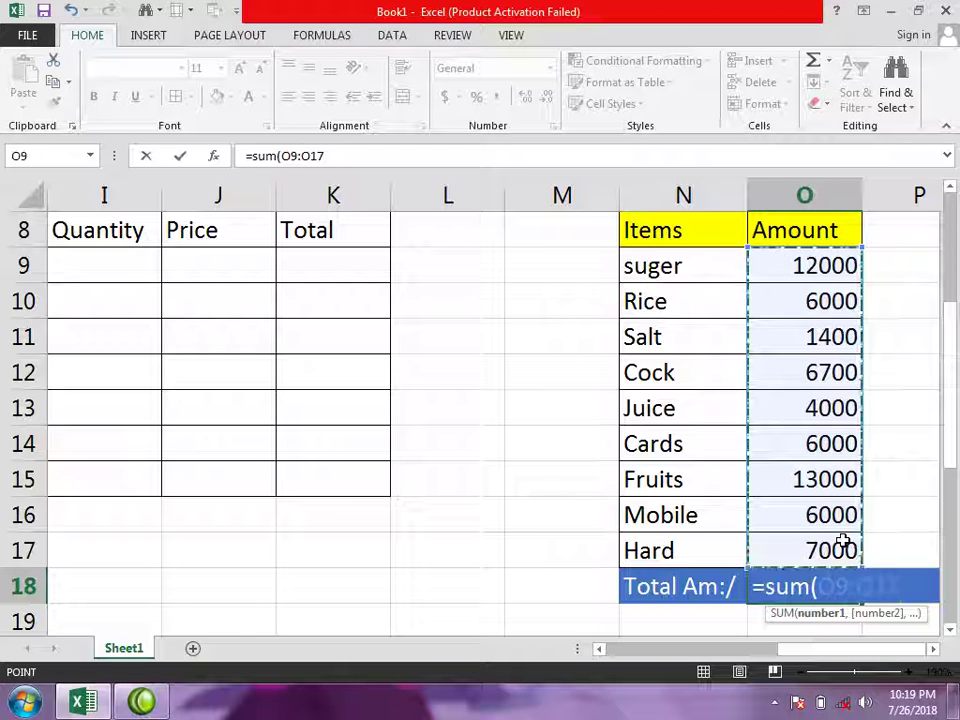
pyautogui.press('Return')
pyautogui.moveTo(681, 551); pyautogui.dragTo(841, 543)
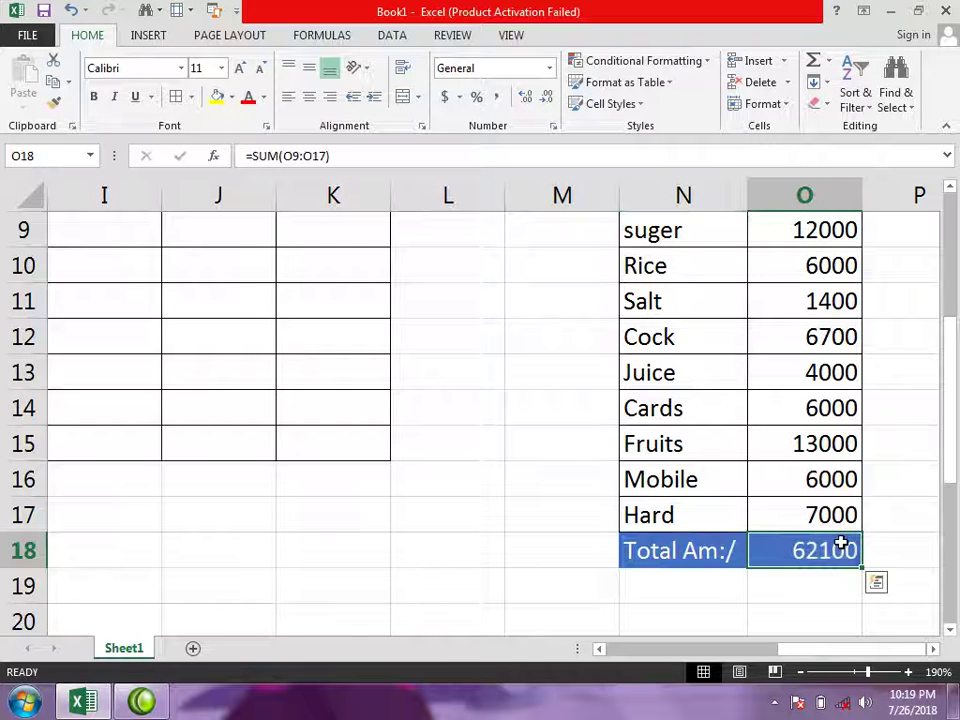
pyautogui.keyDown('ctrl'); pyautogui.click(703, 542); pyautogui.keyUp('ctrl')
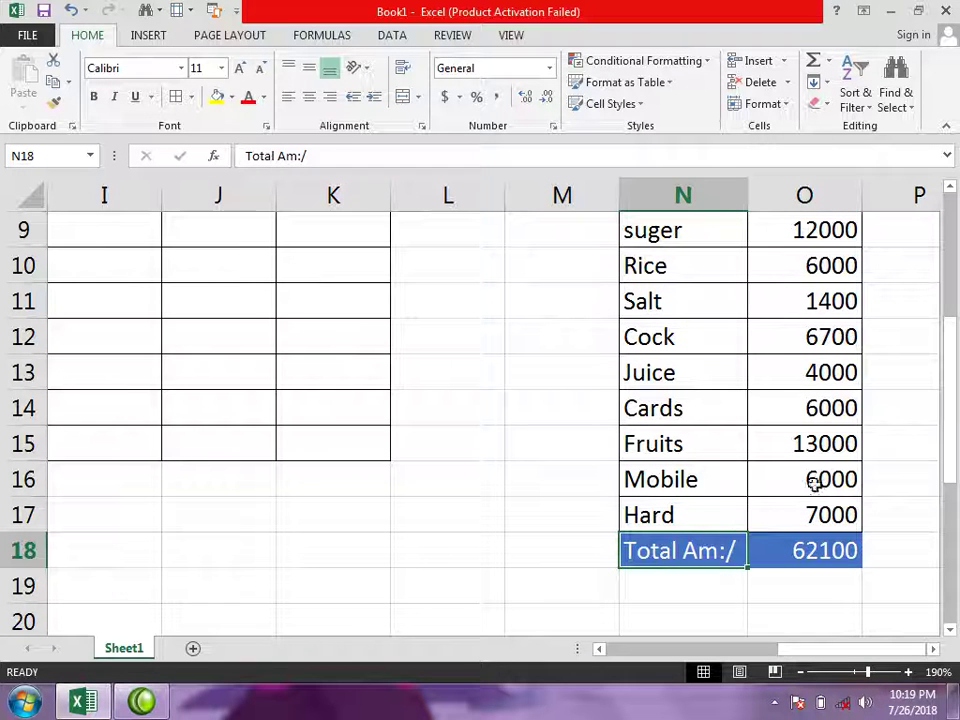
# Clear the Hard, Mobile, Fruits and Cards amounts, then enter 12999 as the Cards amount.
pyautogui.keyDown('ctrl'); pyautogui.click(830, 515); pyautogui.keyUp('ctrl')
pyautogui.press('Delete')
pyautogui.click(838, 482)
pyautogui.press('Delete')
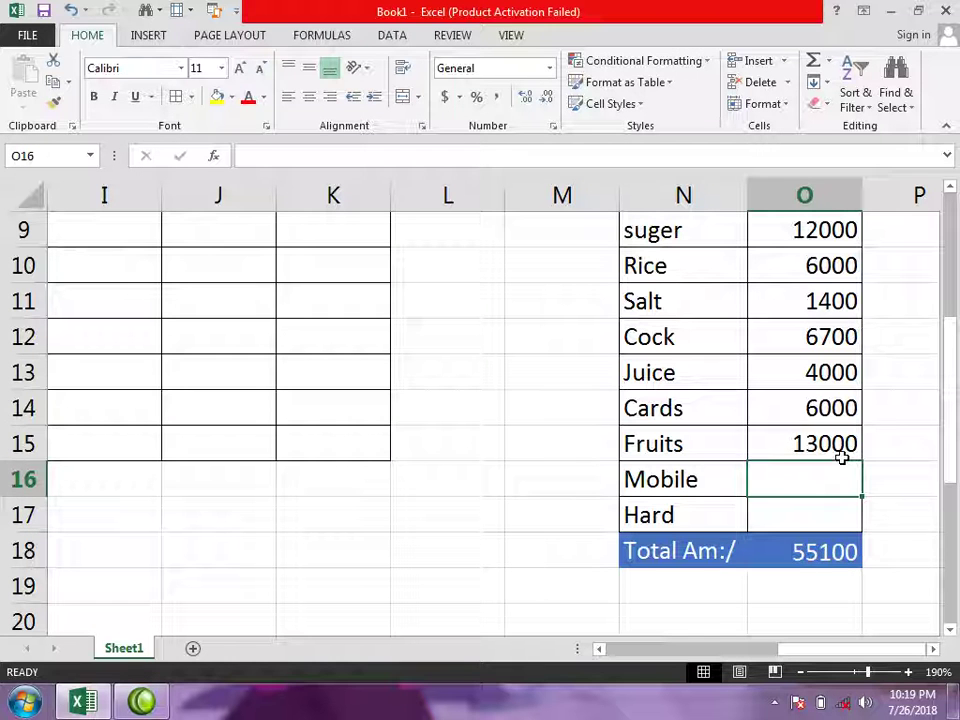
pyautogui.click(841, 448)
pyautogui.press('Delete')
pyautogui.click(820, 408)
pyautogui.press('Delete')
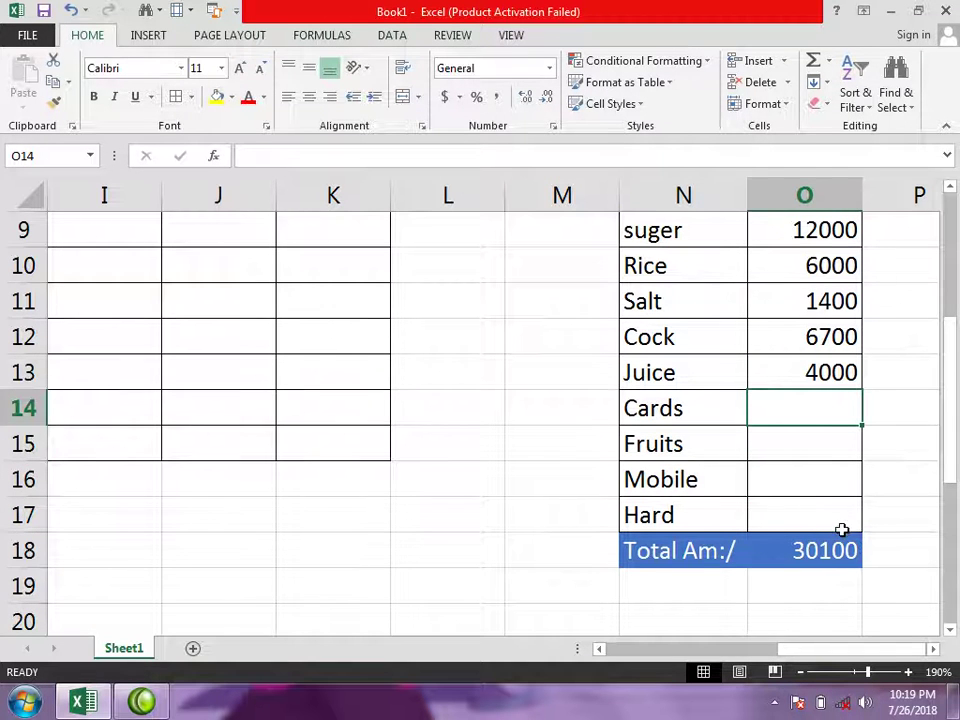
pyautogui.write('12')
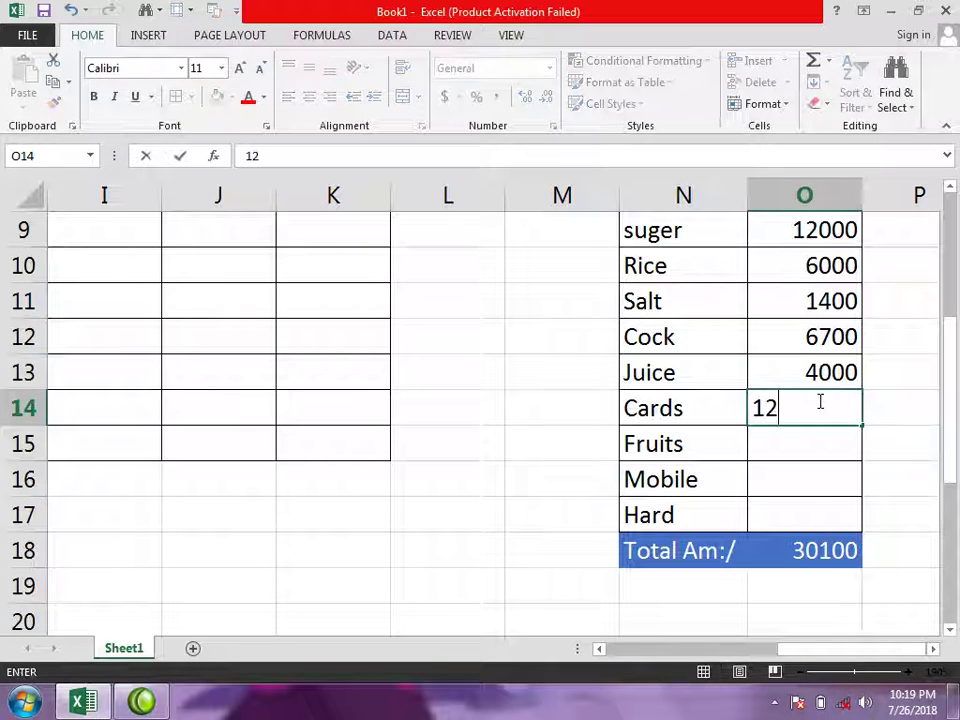
pyautogui.write('999')
pyautogui.press('Return')
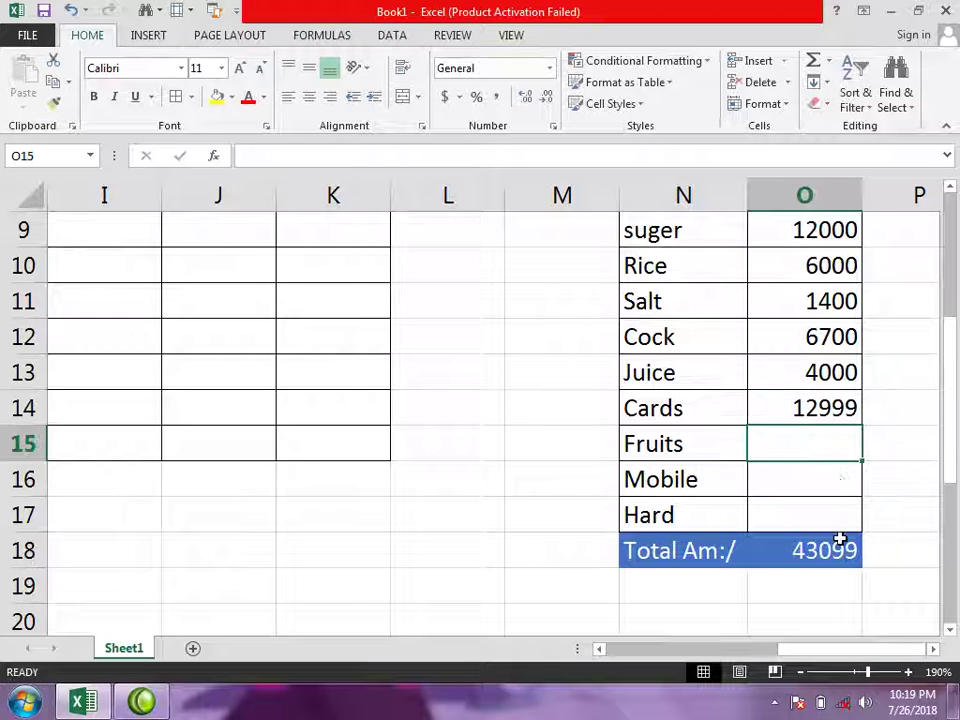
# Insert a blank row above the Cards row, then undo the insertion.
pyautogui.moveTo(952, 470)
pyautogui.mouseDown()
pyautogui.moveTo(955, 430)
pyautogui.moveTo(955, 445)
pyautogui.mouseUp()
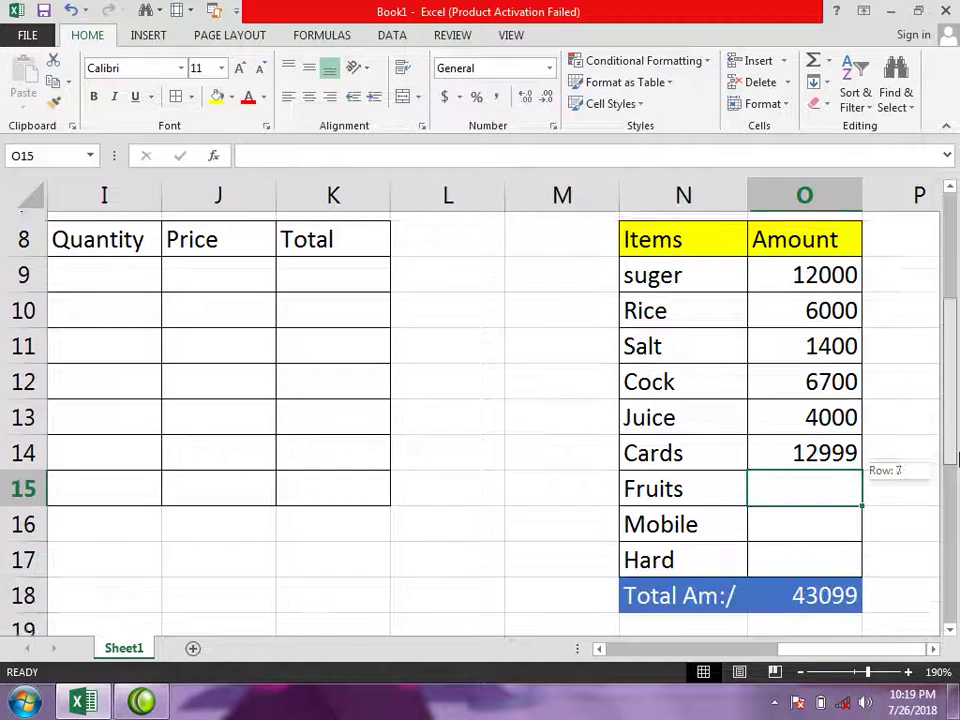
pyautogui.click(843, 443)
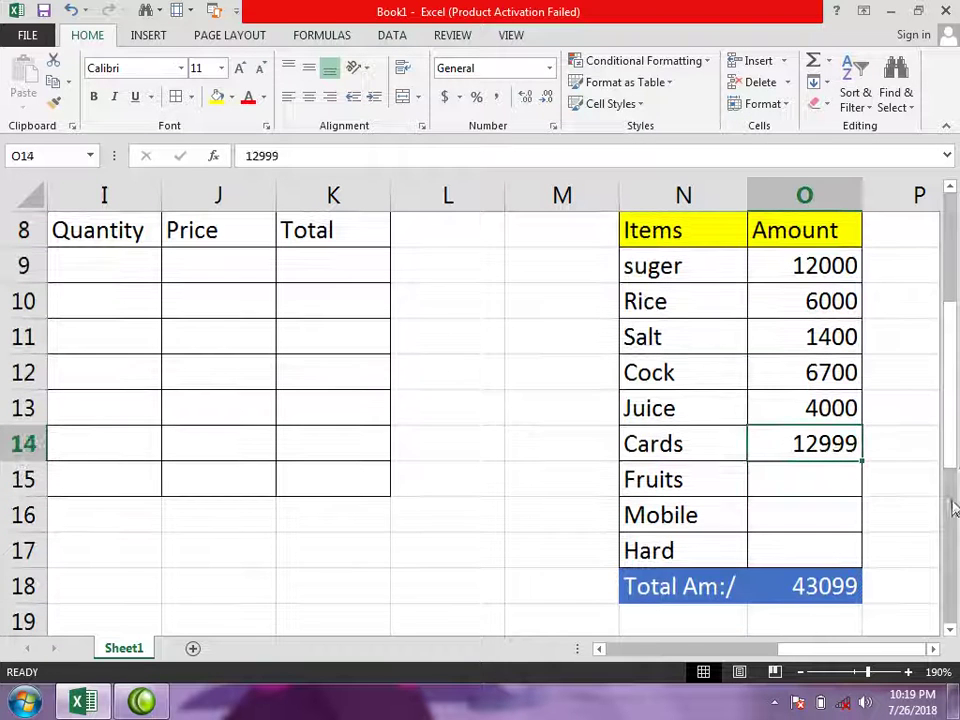
pyautogui.click(690, 583)
pyautogui.click(820, 494)
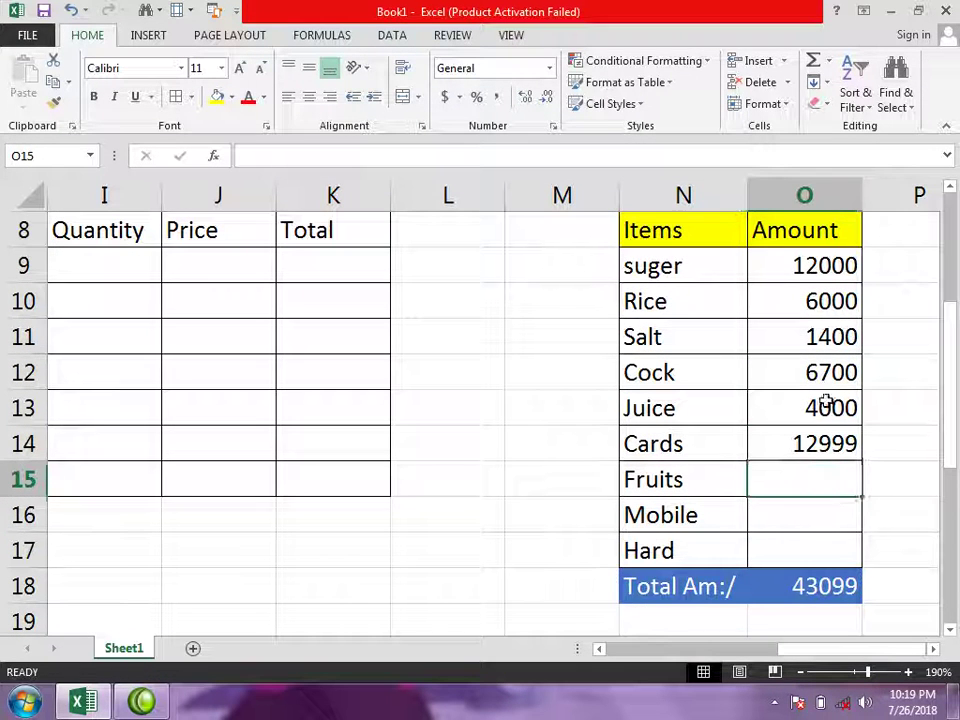
pyautogui.click(825, 372)
pyautogui.click(826, 518)
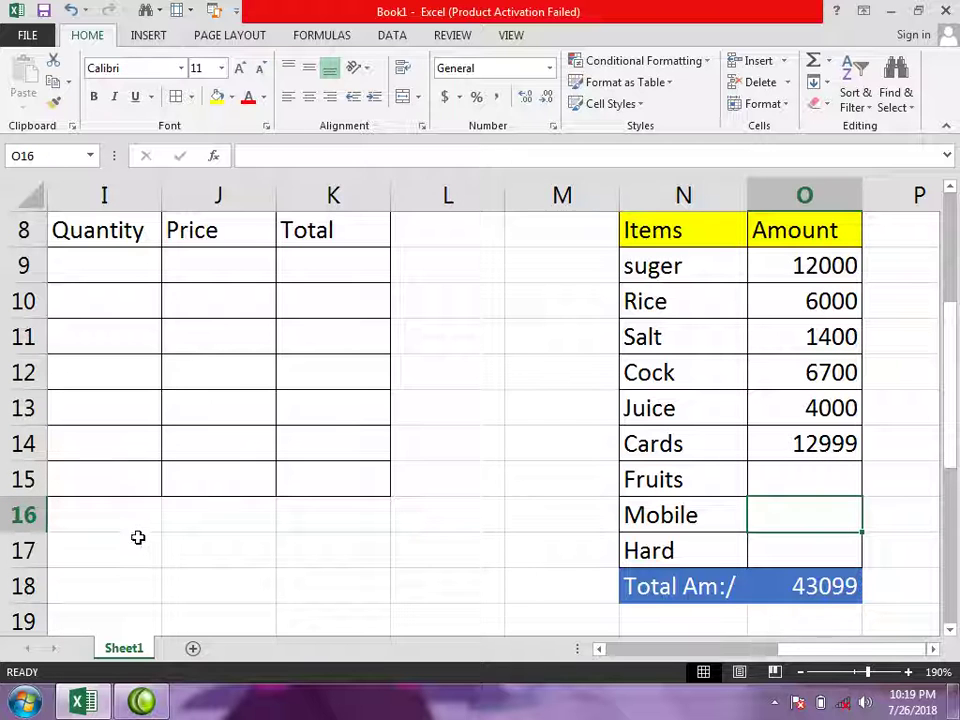
pyautogui.click(27, 515)
pyautogui.click(28, 443)
pyautogui.rightClick(28, 443)
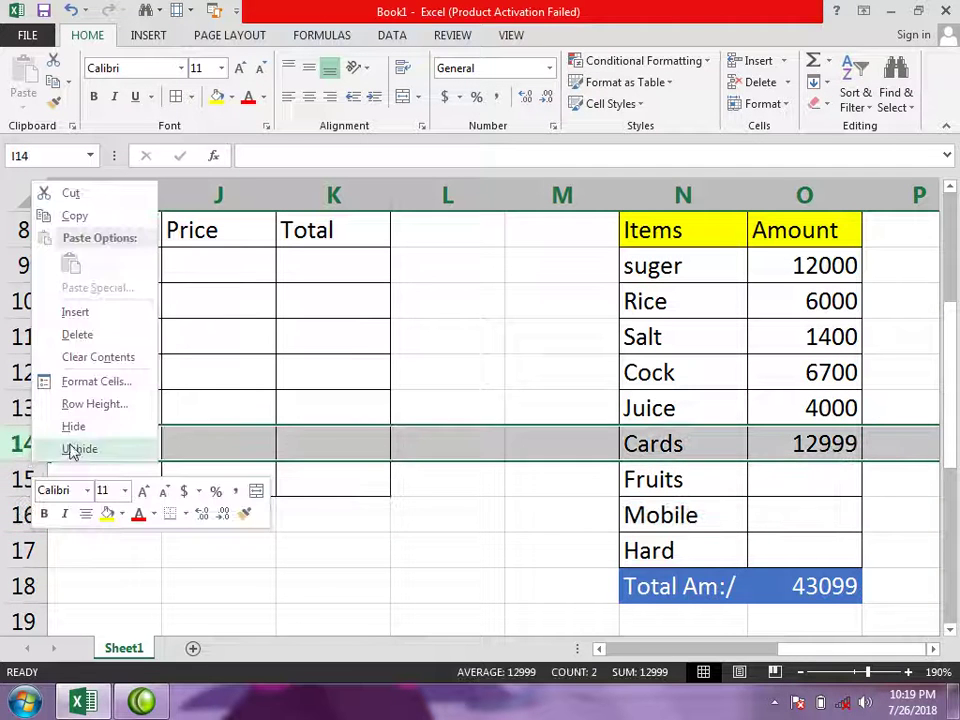
pyautogui.click(122, 313)
pyautogui.click(797, 470)
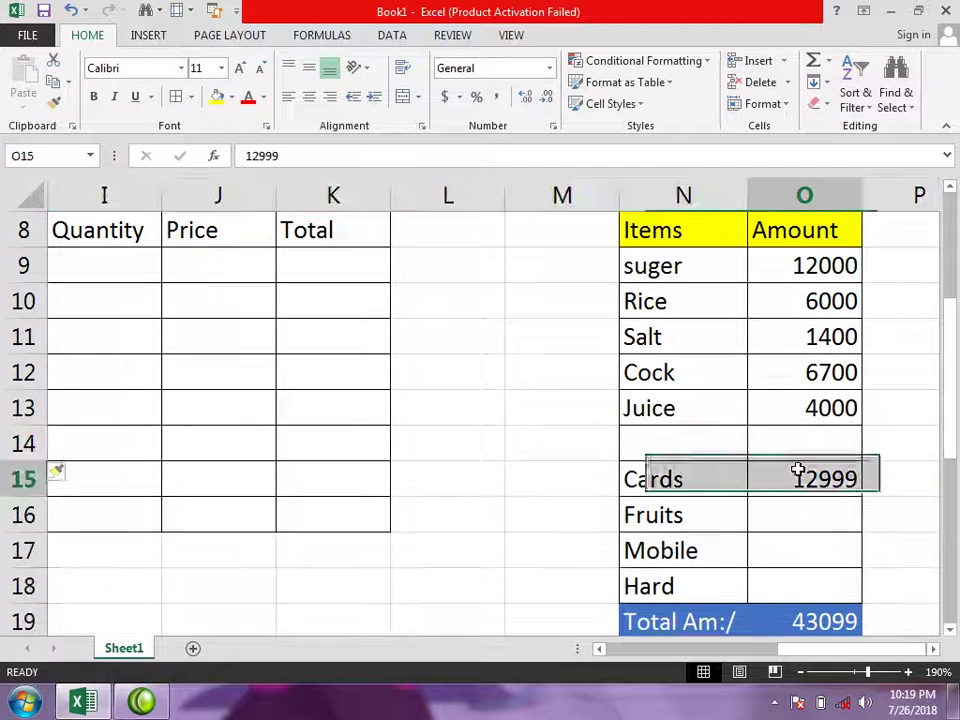
pyautogui.hotkey('ctrl', 'z')
# Clear All contents and borders from the item names and amounts in N9:O17.
pyautogui.moveTo(846, 555)
pyautogui.mouseDown()
pyautogui.moveTo(722, 441)
pyautogui.moveTo(683, 258)
pyautogui.mouseUp()
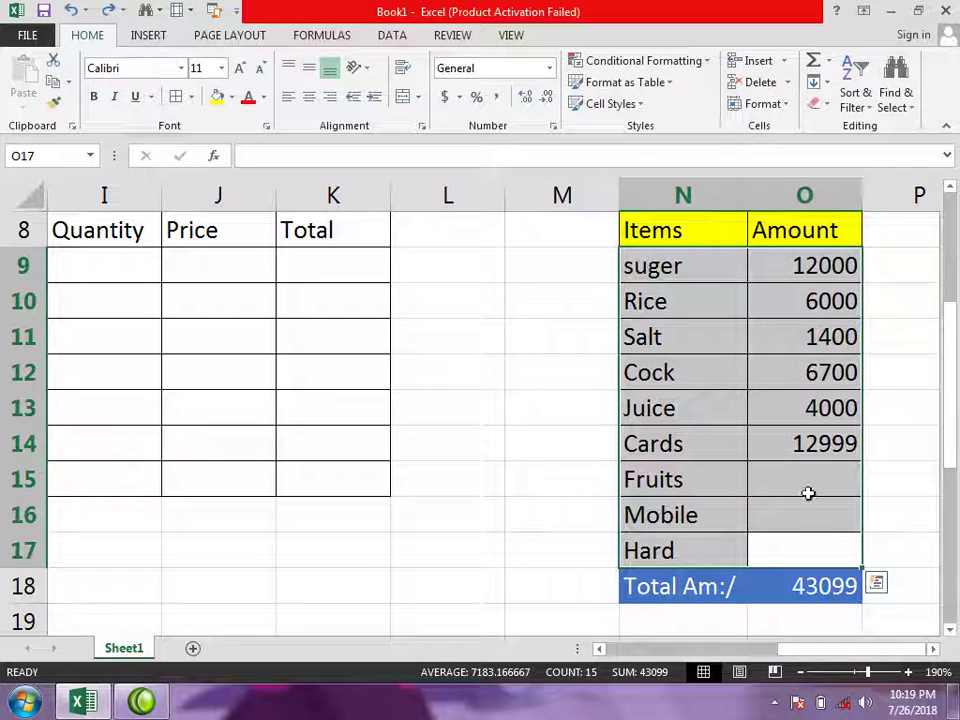
pyautogui.click(818, 104)
pyautogui.click(840, 128)
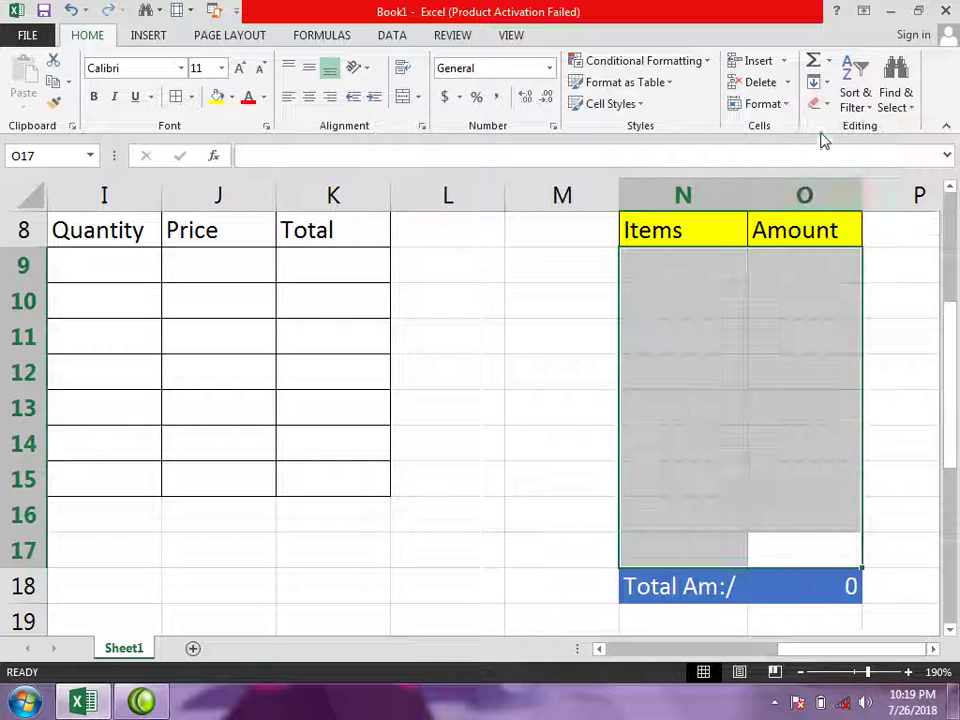
pyautogui.click(818, 104)
pyautogui.click(828, 130)
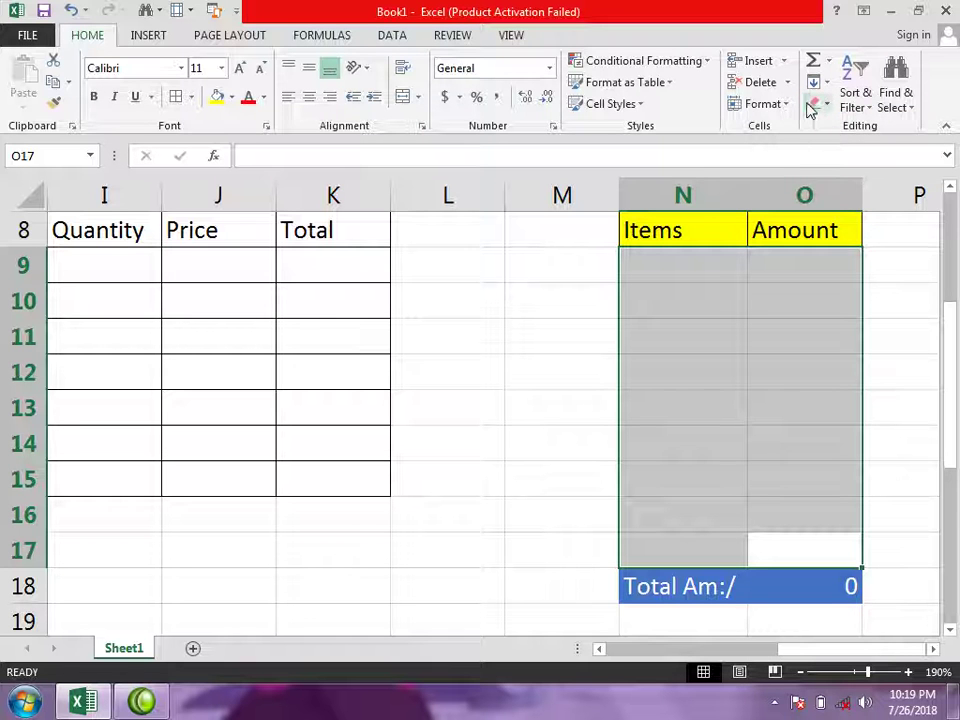
pyautogui.click(811, 106)
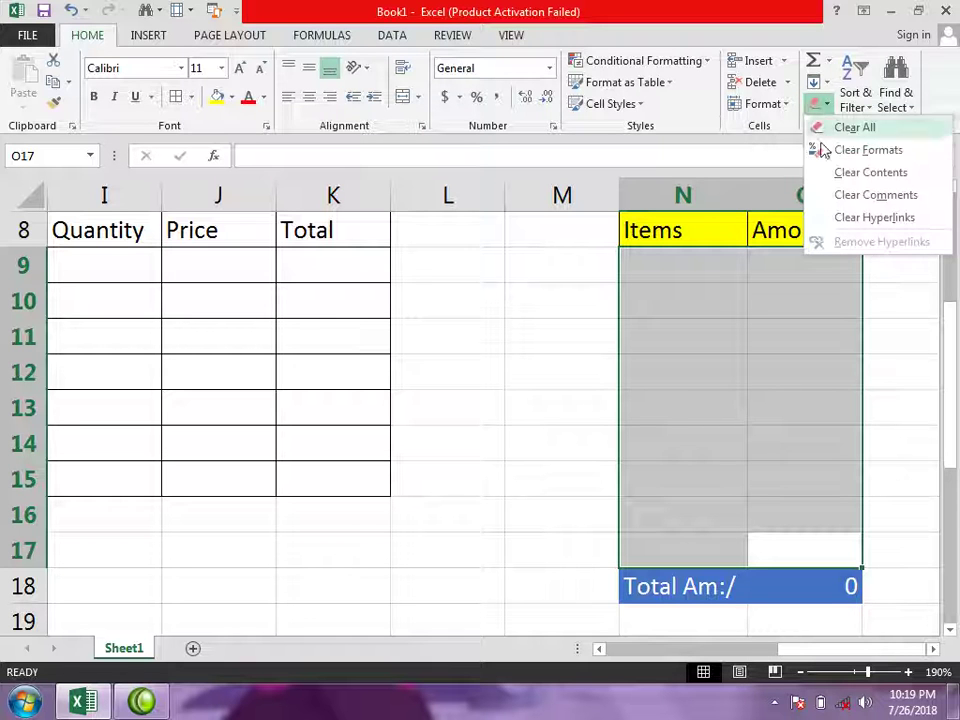
pyautogui.click(915, 173)
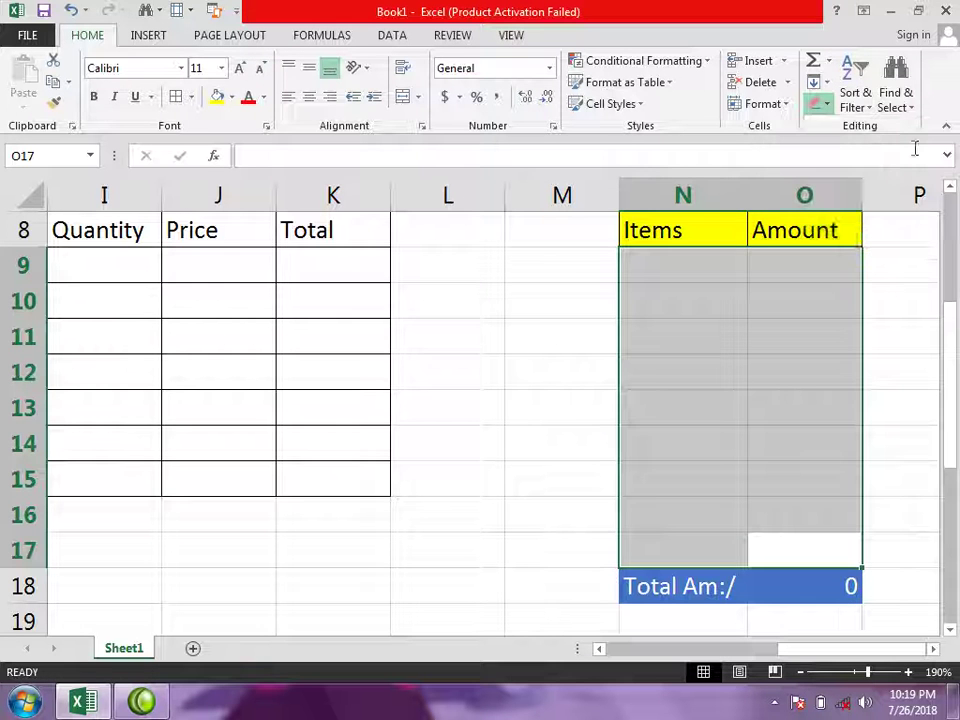
pyautogui.click(838, 240)
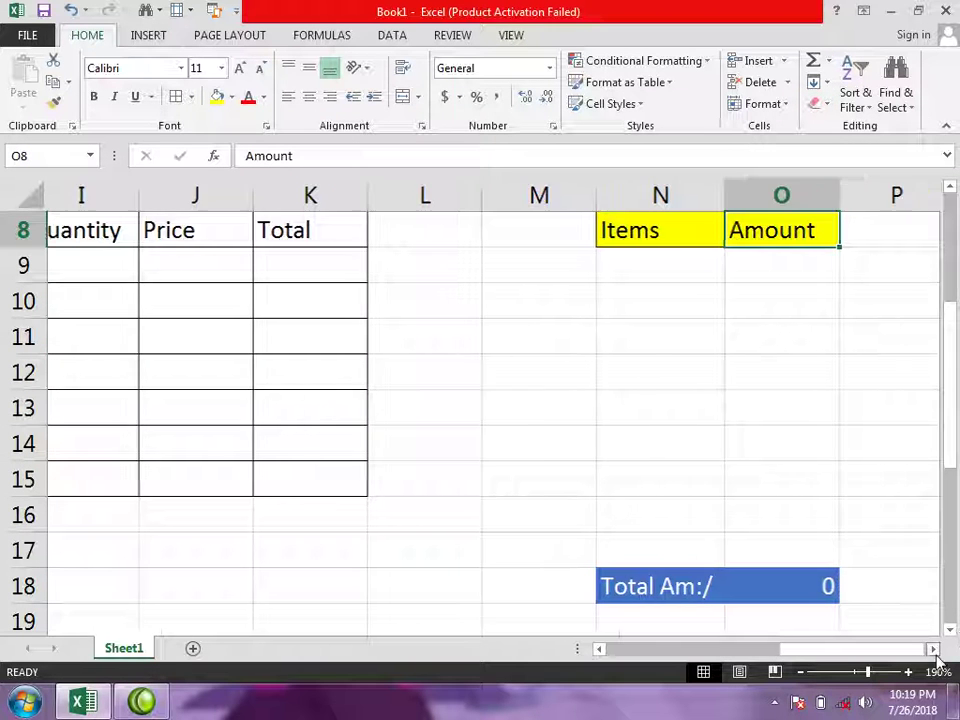
# Type headers ID, Name, English, Urdu, Computer and Ob/Marks across cells S8 to X8.
pyautogui.hscroll(7, 545, 273)
pyautogui.click(484, 204)
pyautogui.click(469, 219)
pyautogui.write('ID')
pyautogui.press('Tab')
pyautogui.write('Nam')
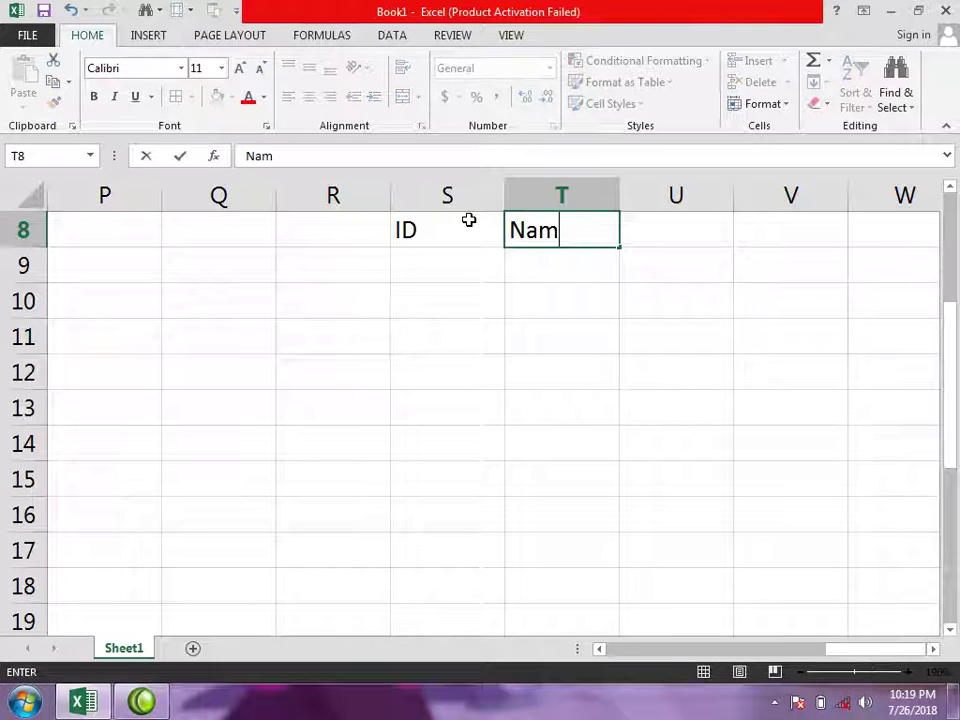
pyautogui.write('e')
pyautogui.press('Tab')
pyautogui.write('E')
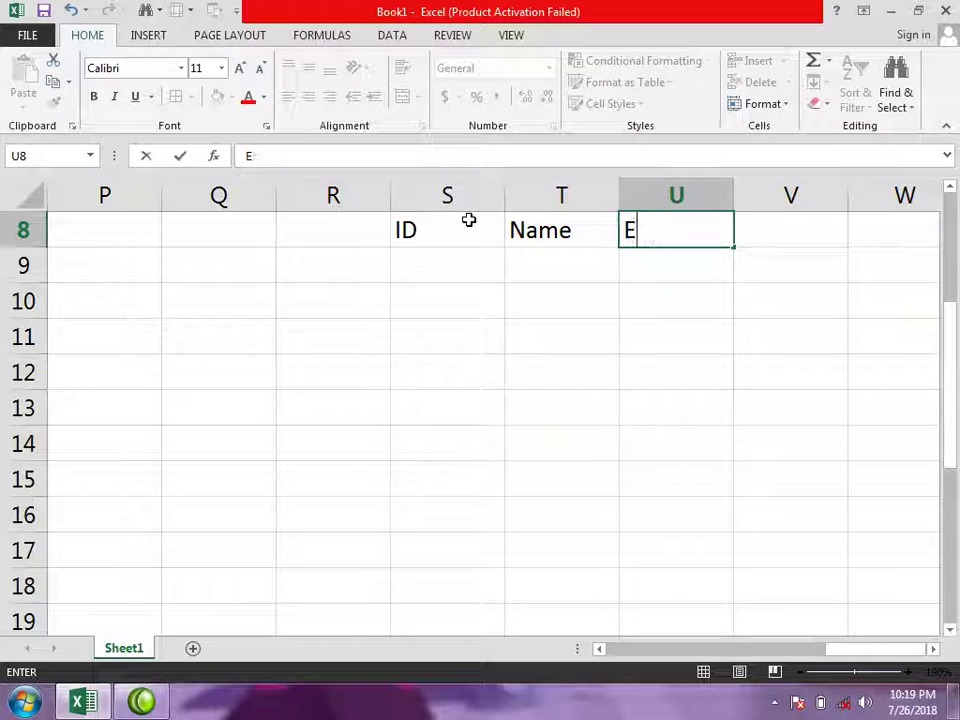
pyautogui.write('Nish')
pyautogui.press('Tab')
pyautogui.write('Urdu')
pyautogui.press('Tab')
pyautogui.write('Commp')
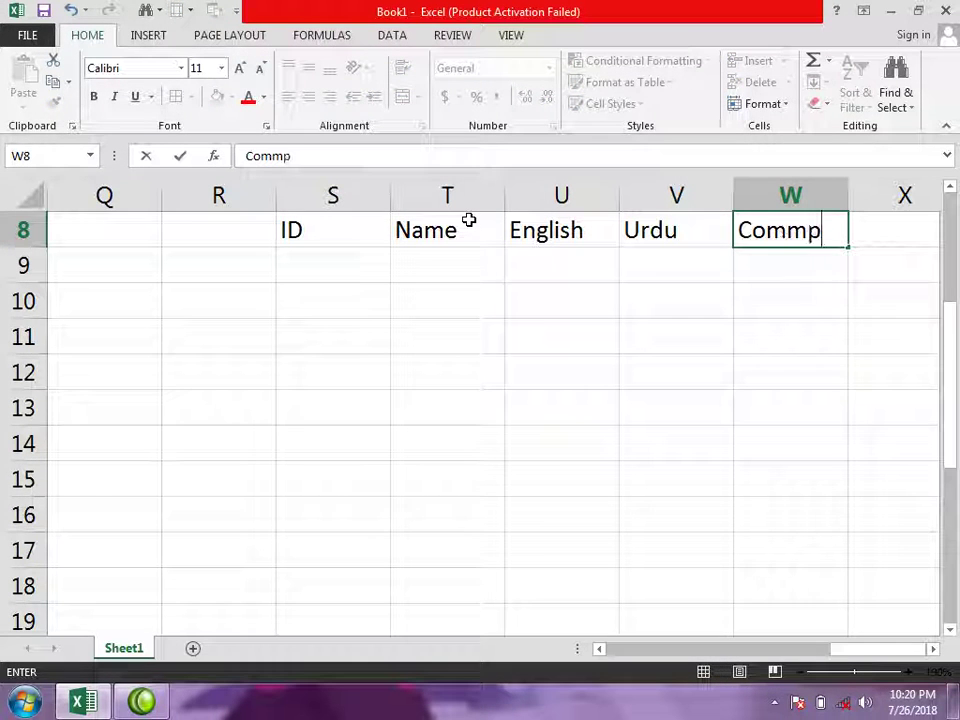
pyautogui.press('BackSpace')
pyautogui.press('BackSpace')
pyautogui.write('p')
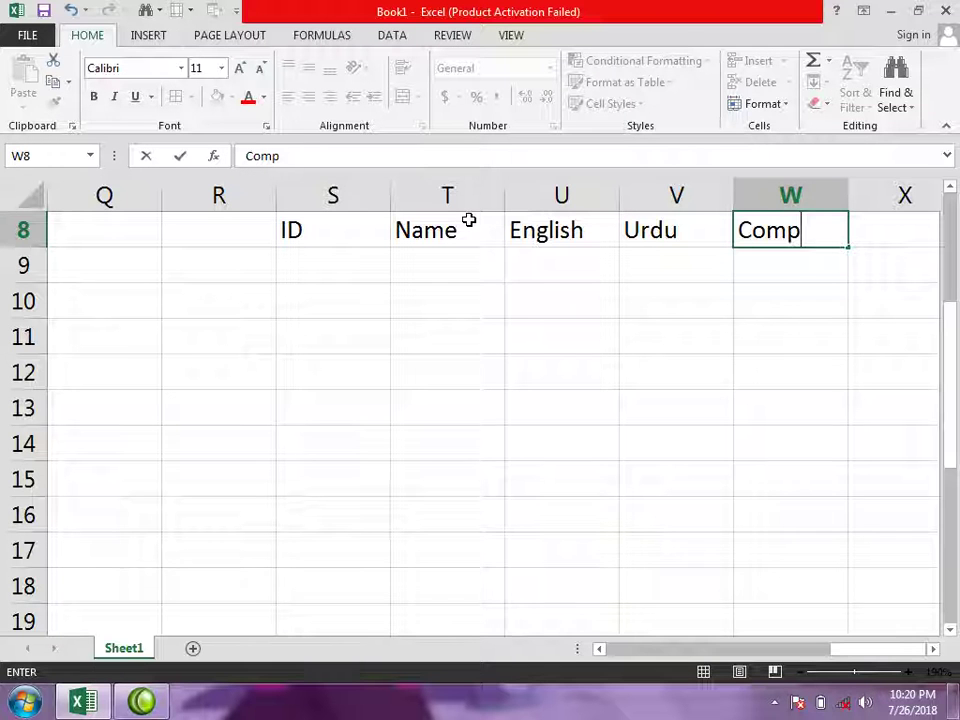
pyautogui.press('Tab')
pyautogui.write('Ob/Marks')
pyautogui.press('Return')
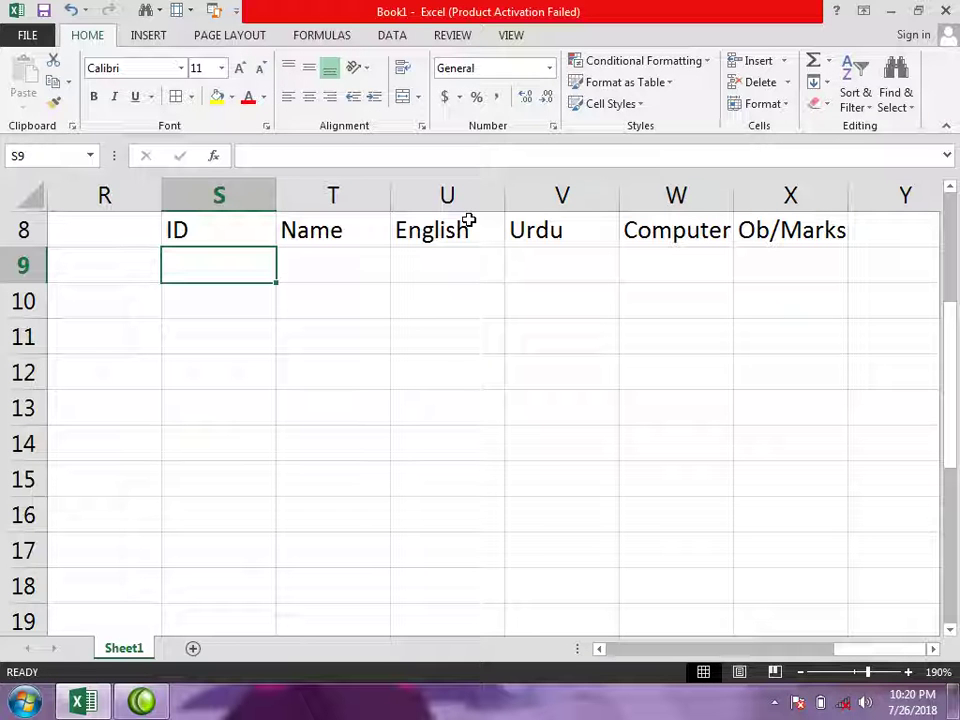
# Enter 1 in S9 and fill the IDs down column S.
pyautogui.write('1')
pyautogui.click(626, 494)
pyautogui.click(272, 279)
pyautogui.moveTo(277, 281); pyautogui.dragTo(255, 432)
# Apply All Borders to S8:X14 and enter 6 as the last ID in S14.
pyautogui.moveTo(215, 232)
pyautogui.mouseDown()
pyautogui.moveTo(336, 289)
pyautogui.moveTo(833, 430)
pyautogui.mouseUp()
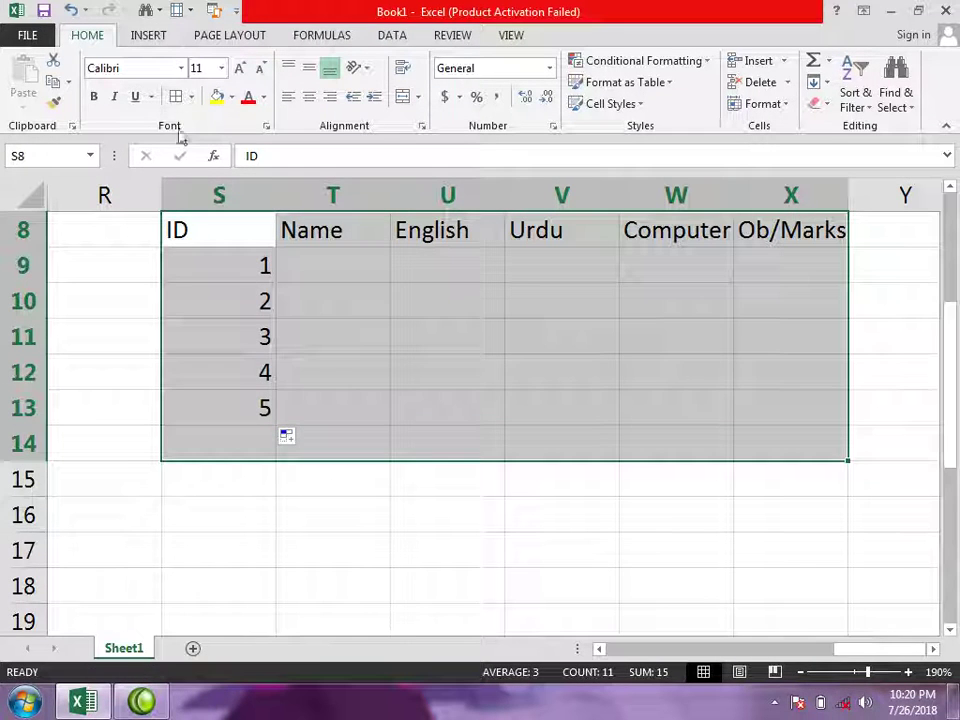
pyautogui.click(176, 96)
pyautogui.click(231, 433)
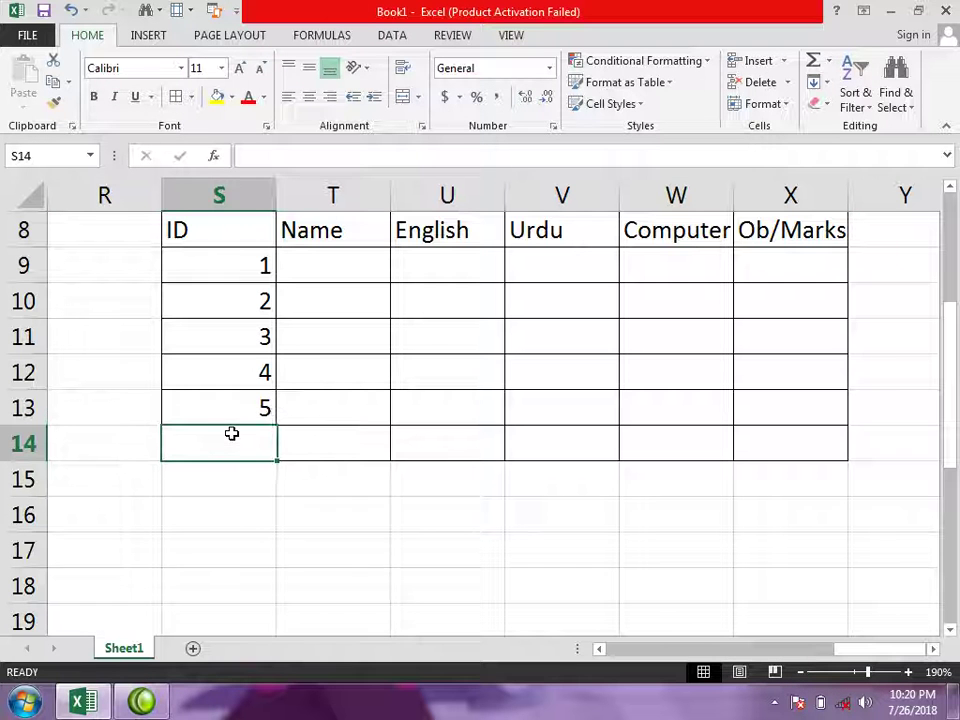
pyautogui.write('6')
pyautogui.click(412, 535)
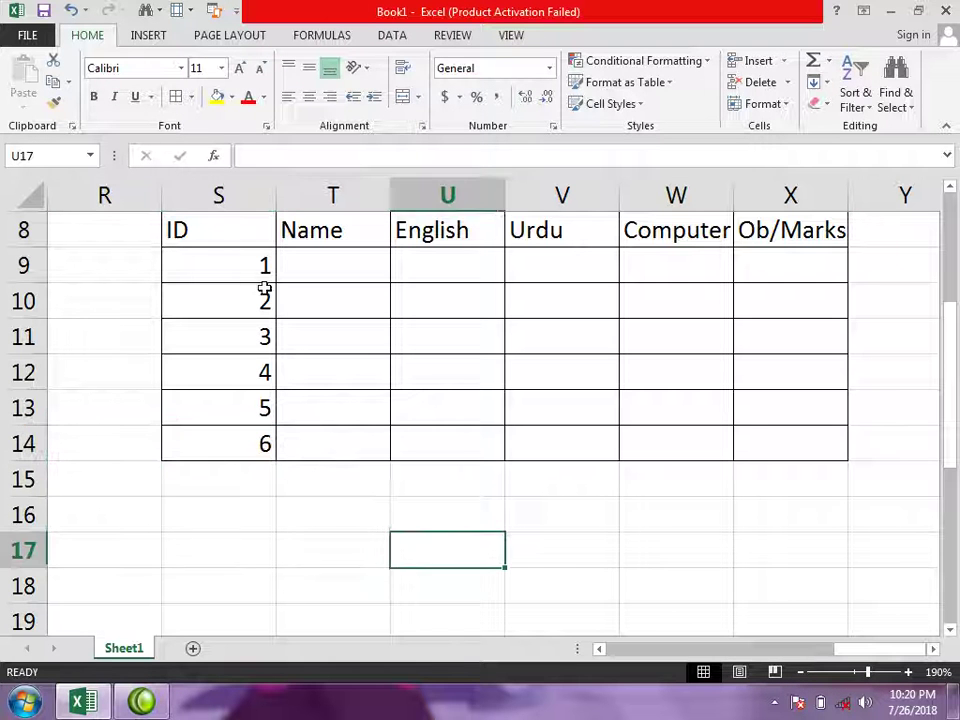
# Give the header row S8:X8 the blue Accent5 cell style.
pyautogui.moveTo(205, 230); pyautogui.dragTo(771, 231)
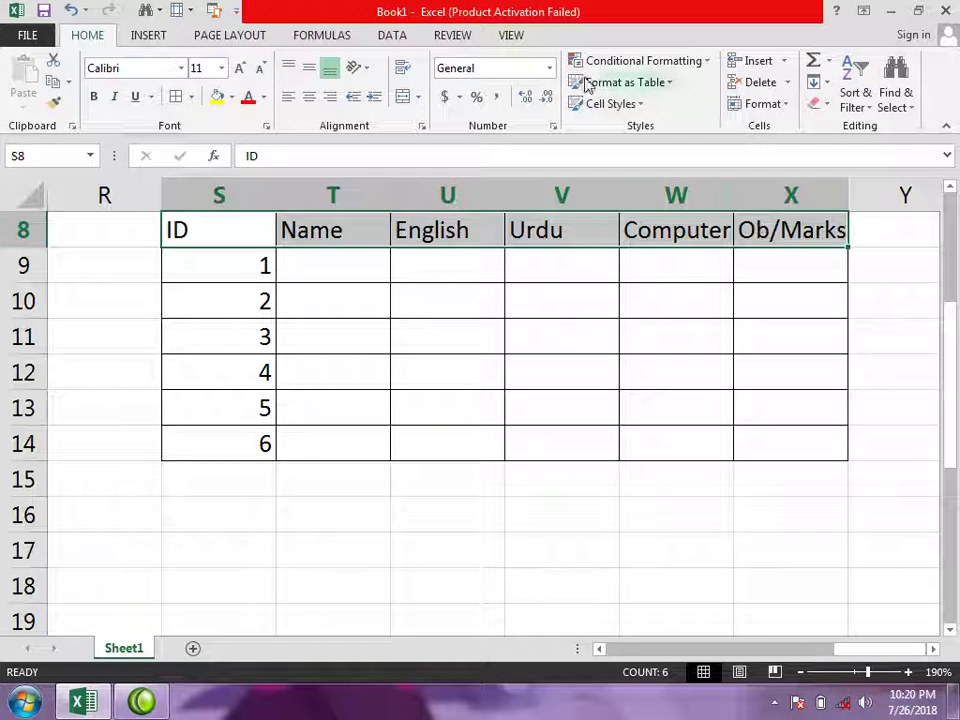
pyautogui.click(610, 103)
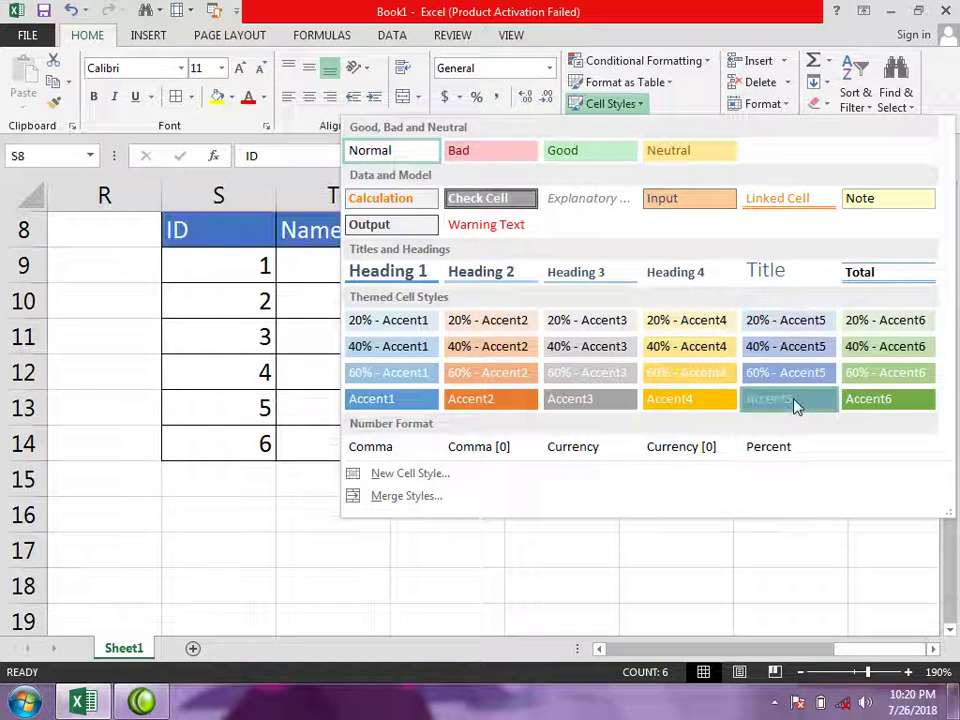
pyautogui.click(795, 401)
# Centre the ID values in column S.
pyautogui.click(214, 195)
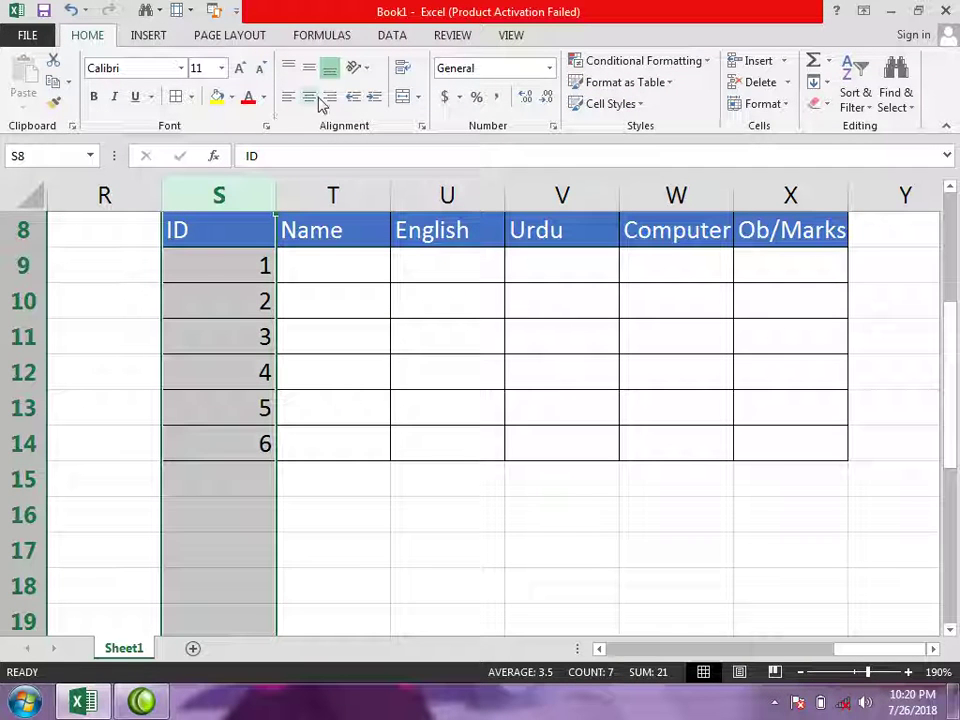
pyautogui.click(314, 98)
pyautogui.click(314, 266)
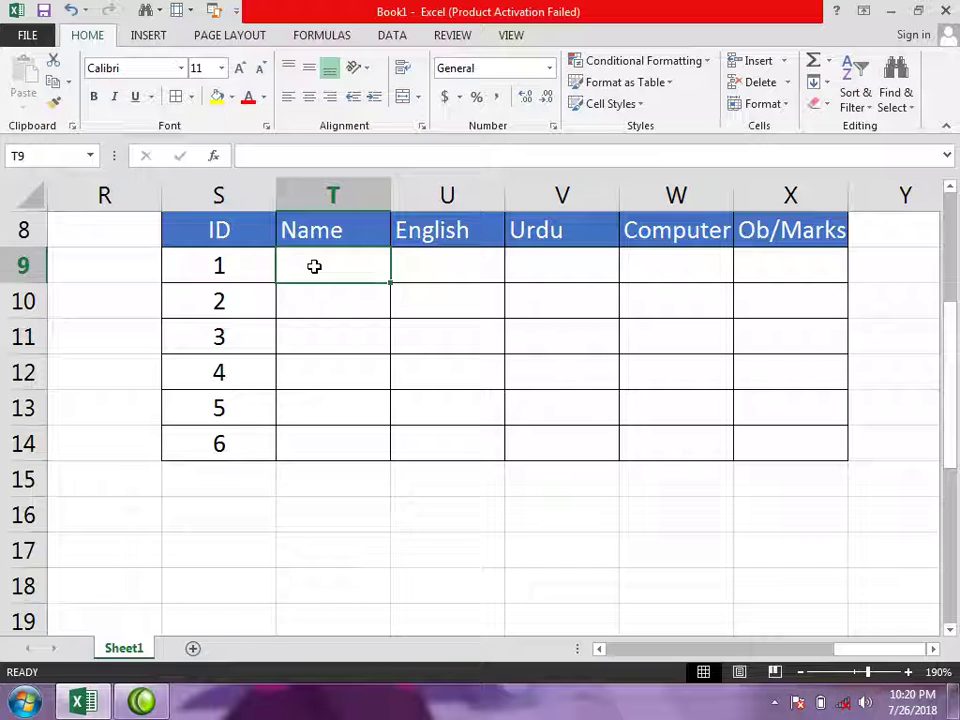
# Type the six student names down the Name column, T9 to T14.
pyautogui.write('Saad')
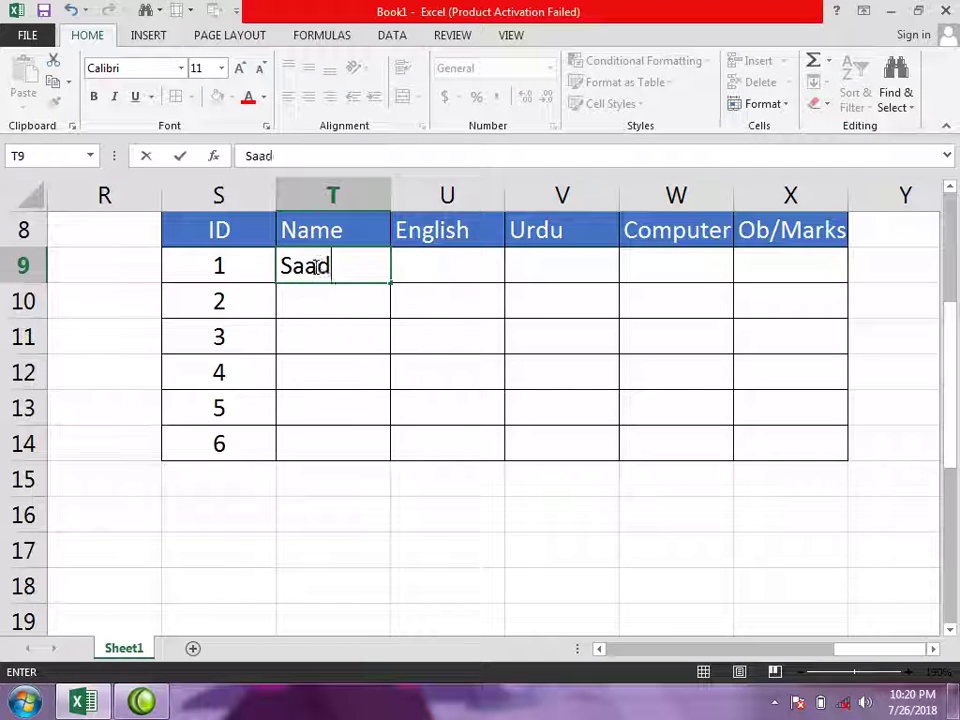
pyautogui.press('Return')
pyautogui.write('Muhammad')
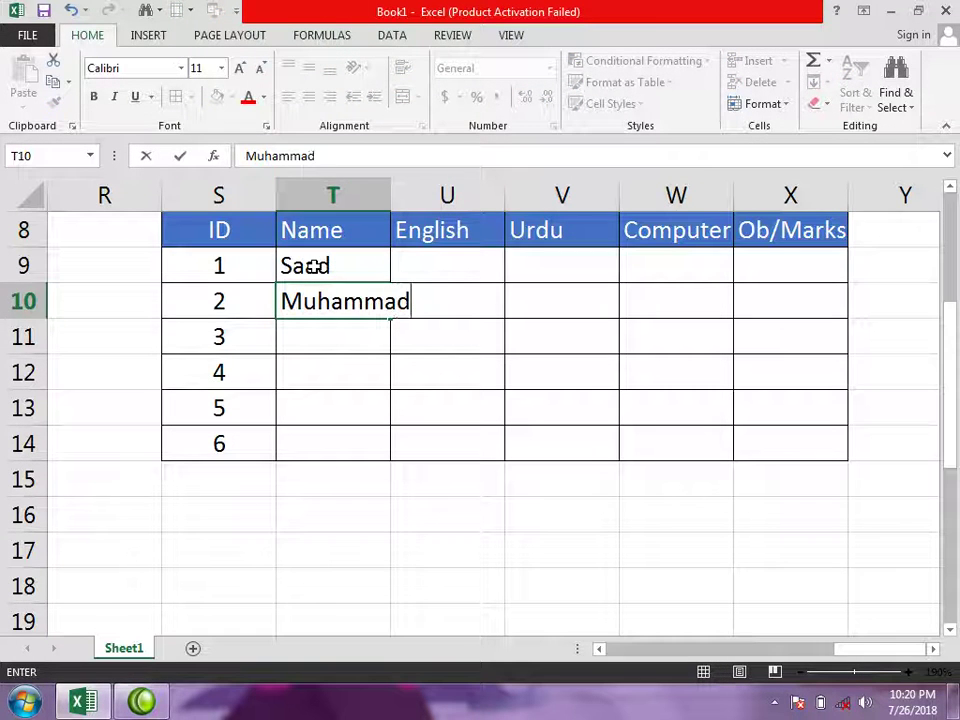
pyautogui.press('Return')
pyautogui.write('Azeem')
pyautogui.press('Return')
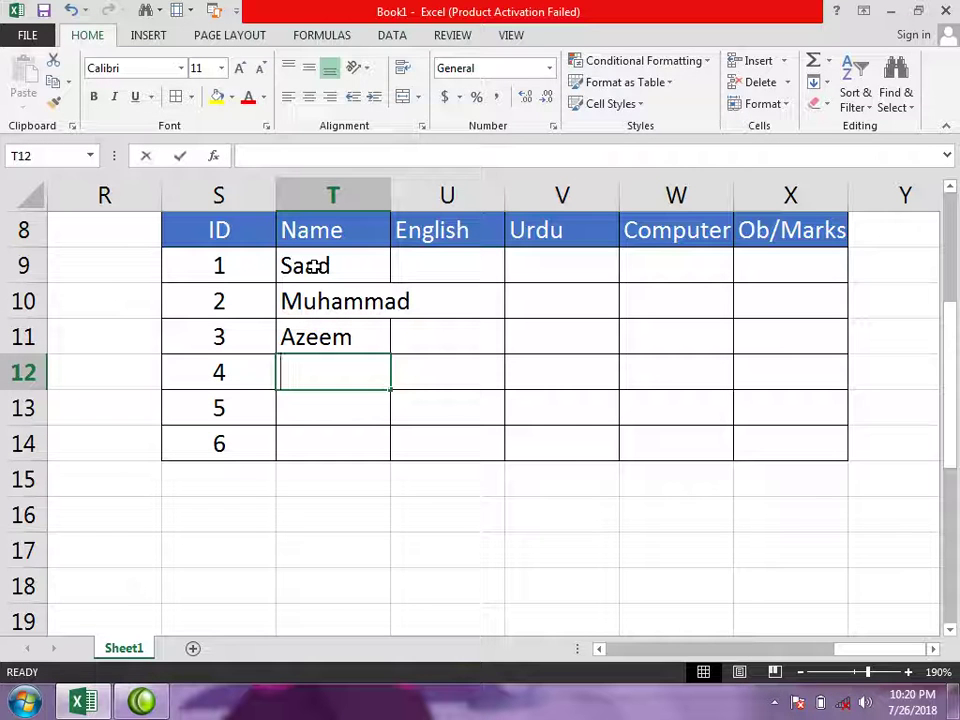
pyautogui.write('Kashi')
pyautogui.press('Return')
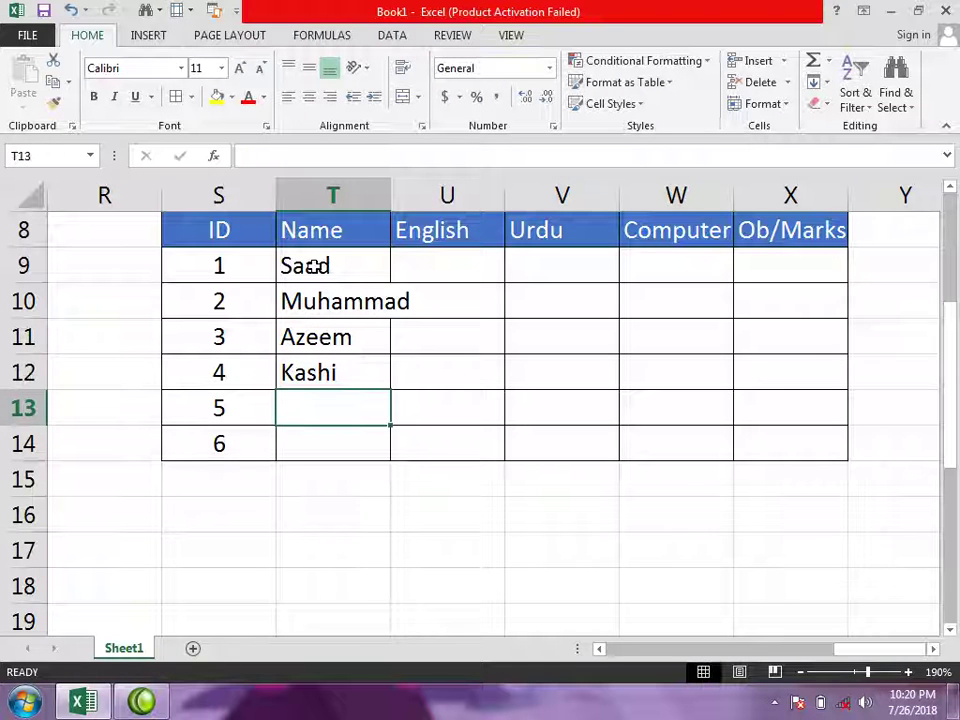
pyautogui.write('Sohail')
pyautogui.press('Return')
pyautogui.write('Naveed')
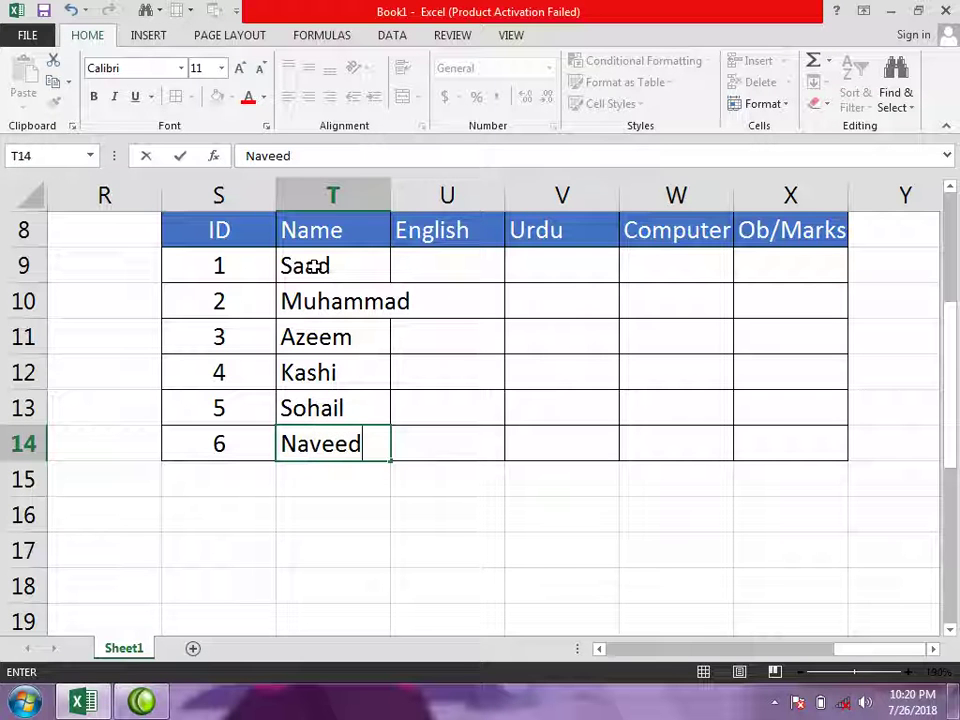
pyautogui.click(330, 290)
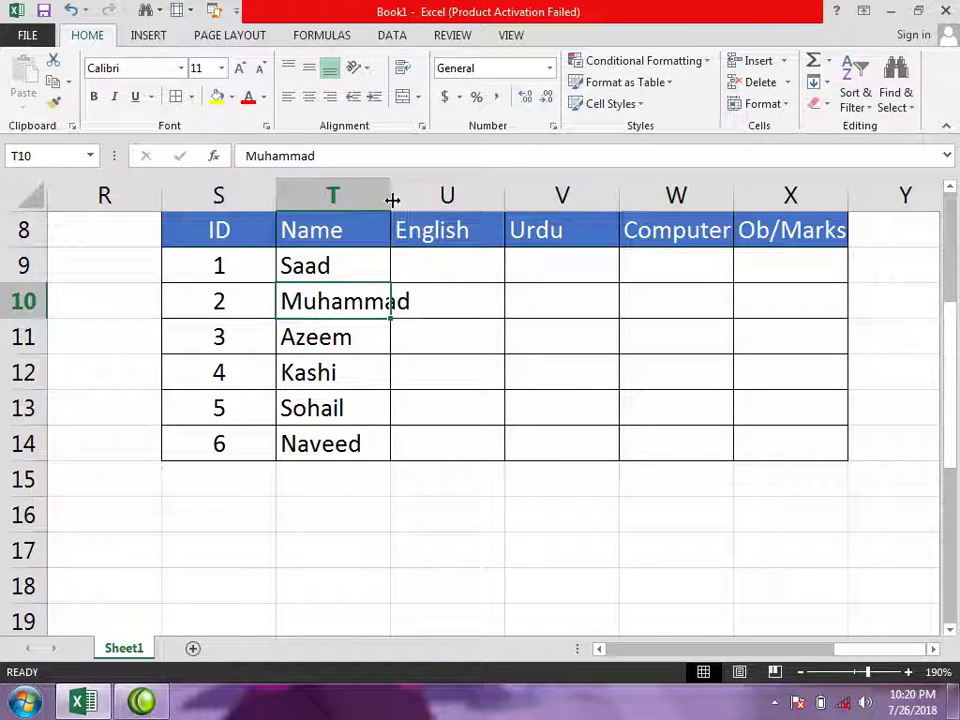
# AutoFit the Name column and enter English marks 67, 56, 45, 7, 45, 34 in U9:U14.
pyautogui.doubleClick(390, 196)
pyautogui.click(483, 269)
pyautogui.write('67')
pyautogui.press('Return')
pyautogui.write('56')
pyautogui.press('Return')
pyautogui.write('45')
pyautogui.press('Return')
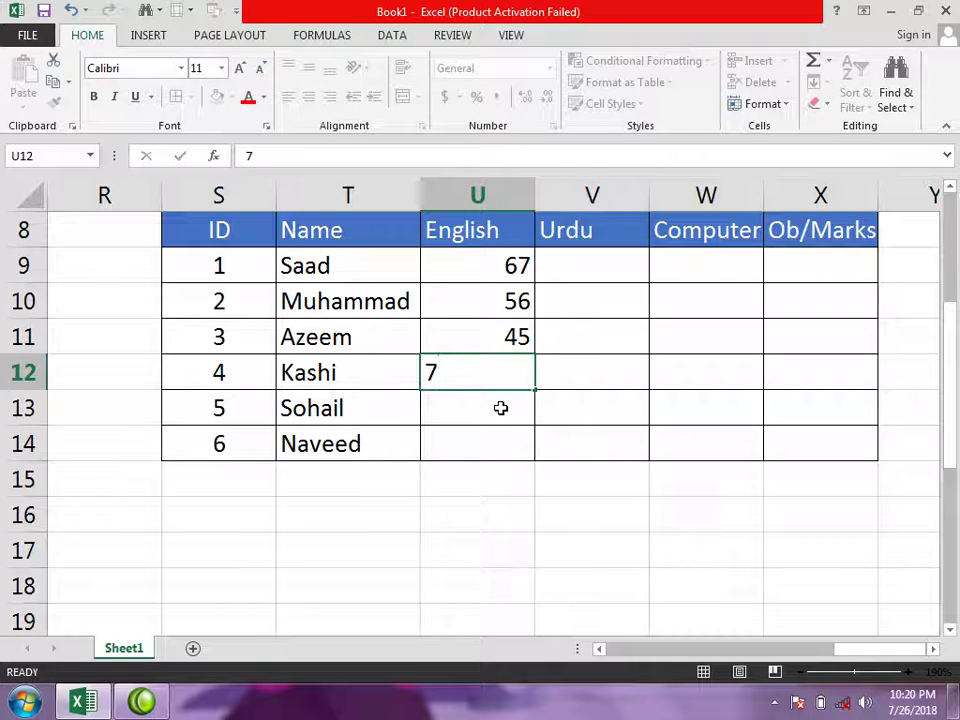
pyautogui.press('Return')
pyautogui.write('45')
pyautogui.press('Return')
pyautogui.write('34')
pyautogui.click(603, 440)
# Enter Urdu marks 23, 34, 75, 56, 67, 23 in V9:V14, filling from the bottom up.
pyautogui.write('2')
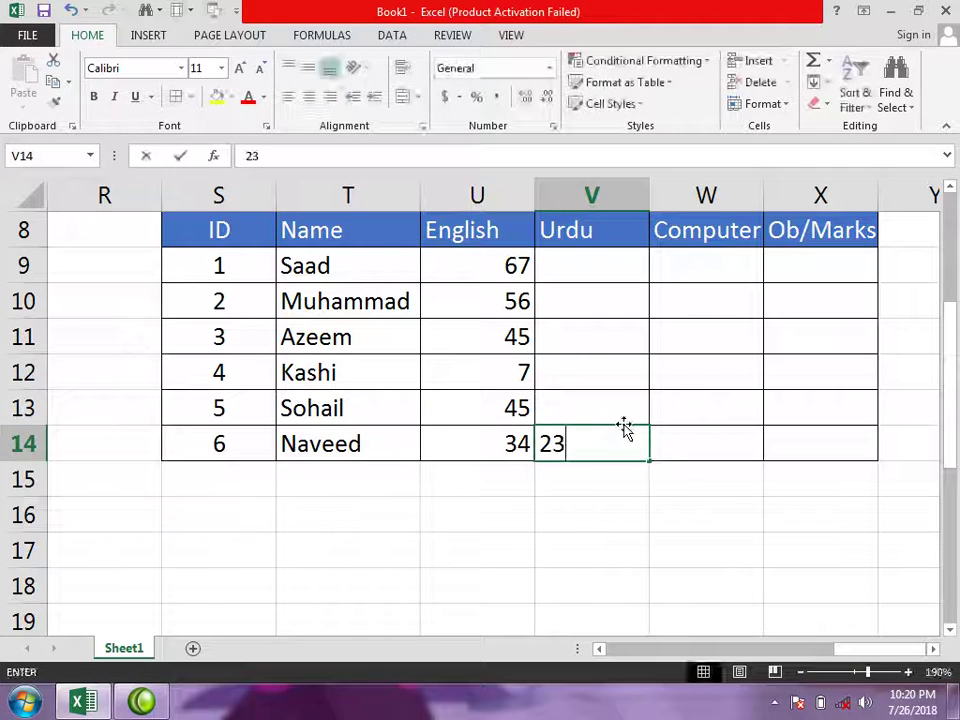
pyautogui.write('3')
pyautogui.click(626, 418)
pyautogui.write('67')
pyautogui.click(626, 378)
pyautogui.write('56')
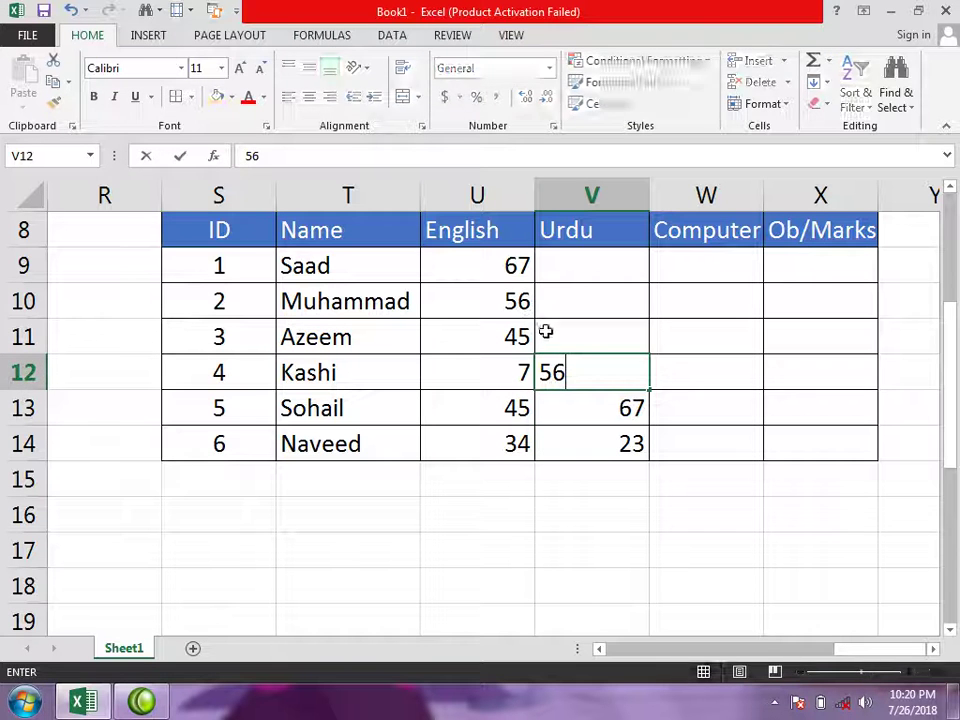
pyautogui.click(584, 330)
pyautogui.write('75')
pyautogui.click(591, 309)
pyautogui.write('34')
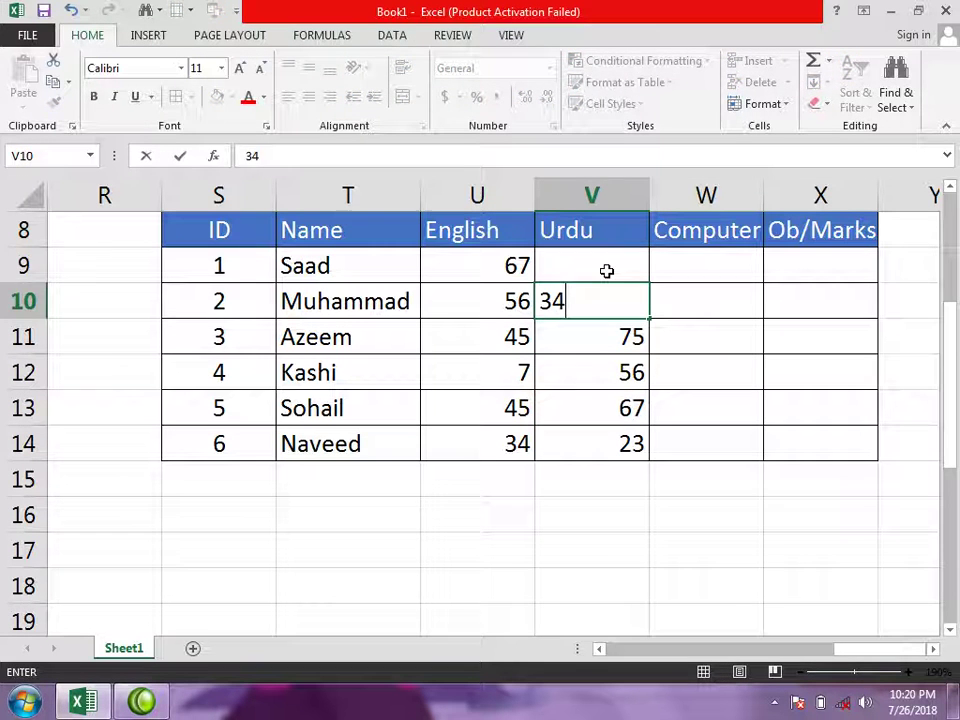
pyautogui.click(610, 268)
pyautogui.write('23')
# Enter Computer marks 67, 58, 54, 21, 12, 54 down W9:W14.
pyautogui.click(714, 262)
pyautogui.write('67')
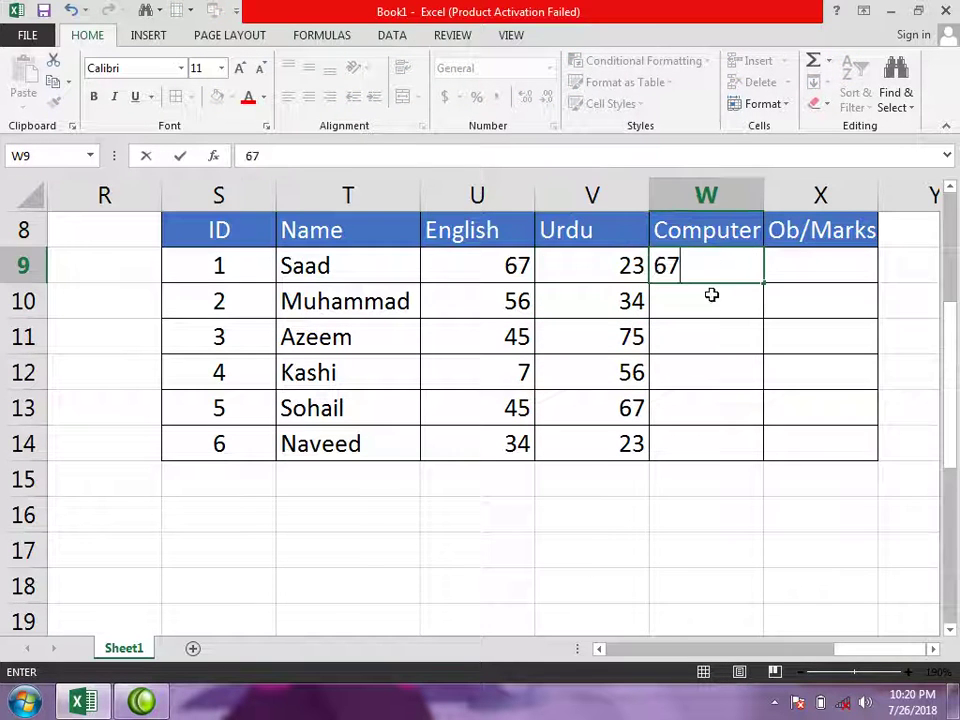
pyautogui.click(711, 297)
pyautogui.write('58')
pyautogui.click(704, 347)
pyautogui.write('54')
pyautogui.click(709, 375)
pyautogui.write('21')
pyautogui.click(711, 411)
pyautogui.write('12')
pyautogui.click(711, 444)
pyautogui.write('54')
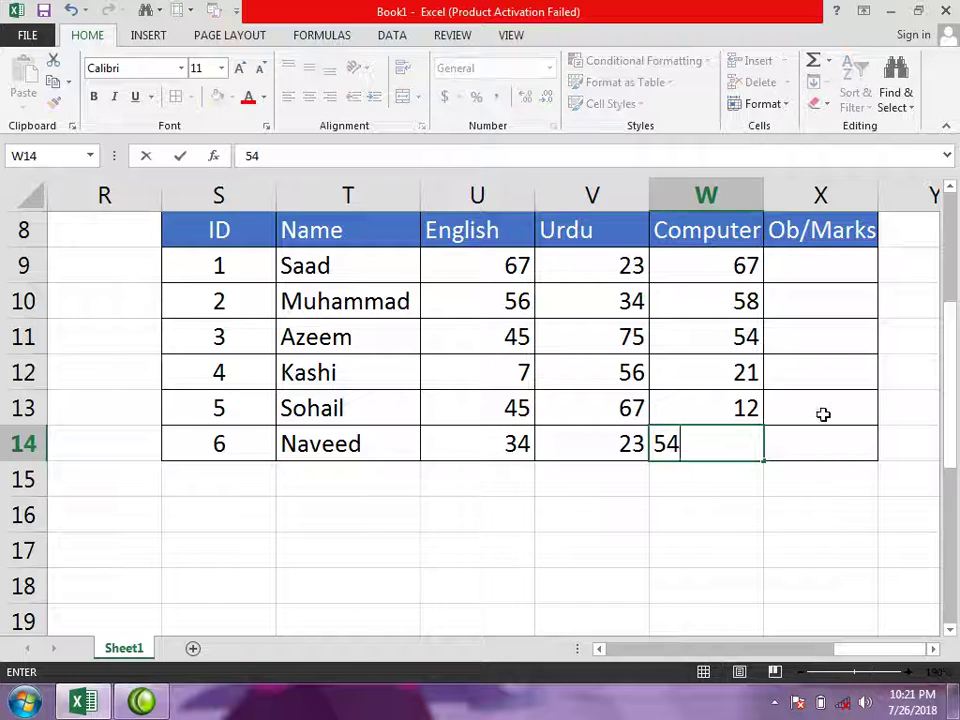
pyautogui.click(823, 439)
# Centre the English, Urdu and Computer headings and marks in U8:W14.
pyautogui.moveTo(464, 223); pyautogui.dragTo(692, 435)
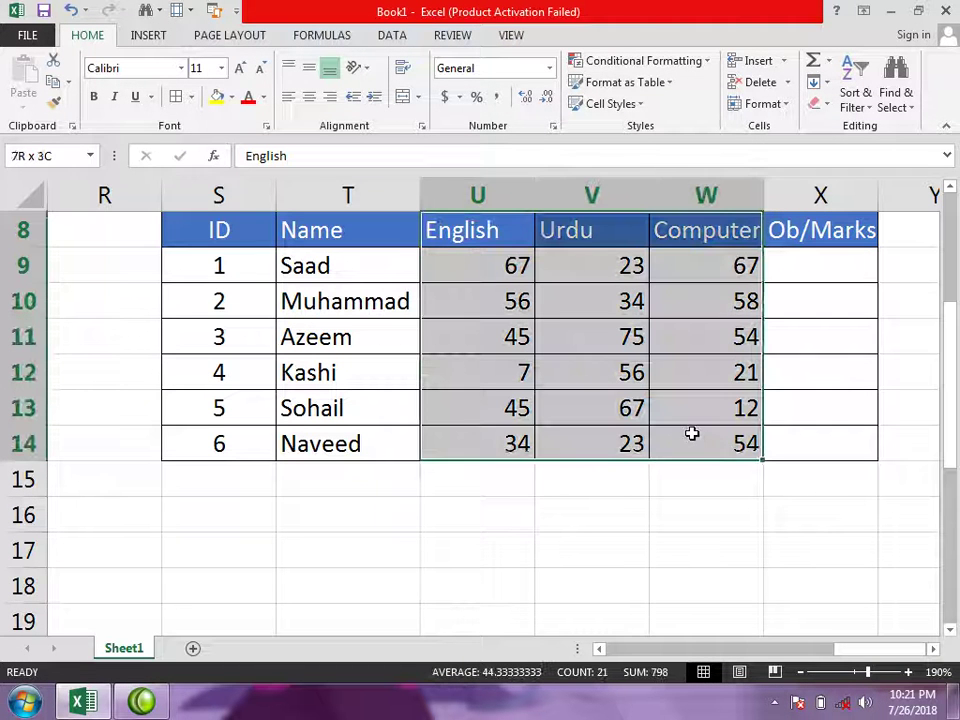
pyautogui.click(330, 98)
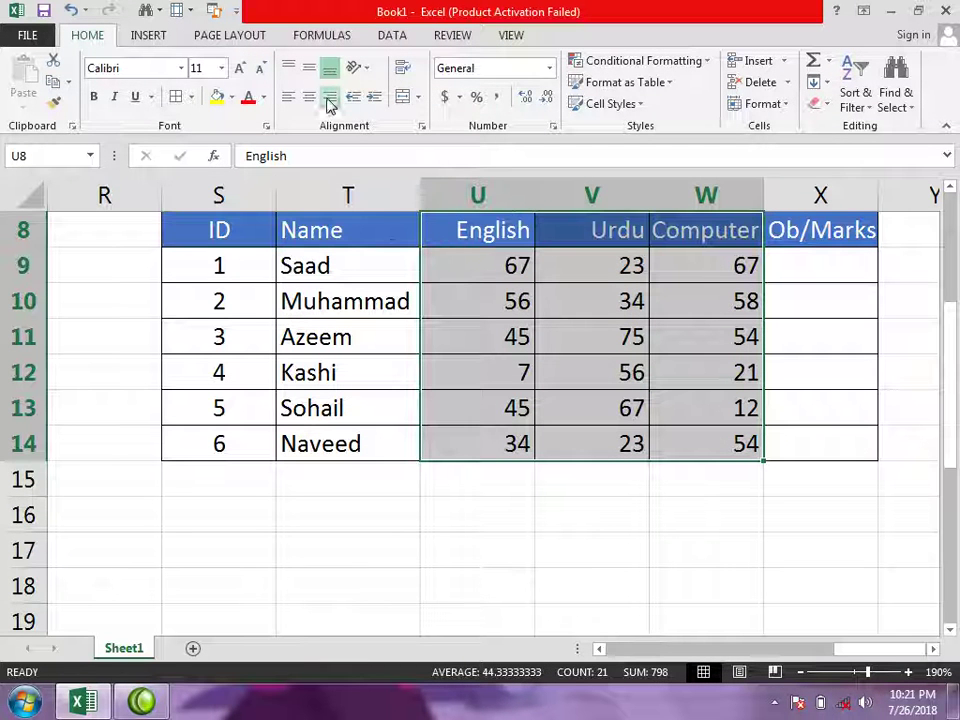
pyautogui.click(310, 100)
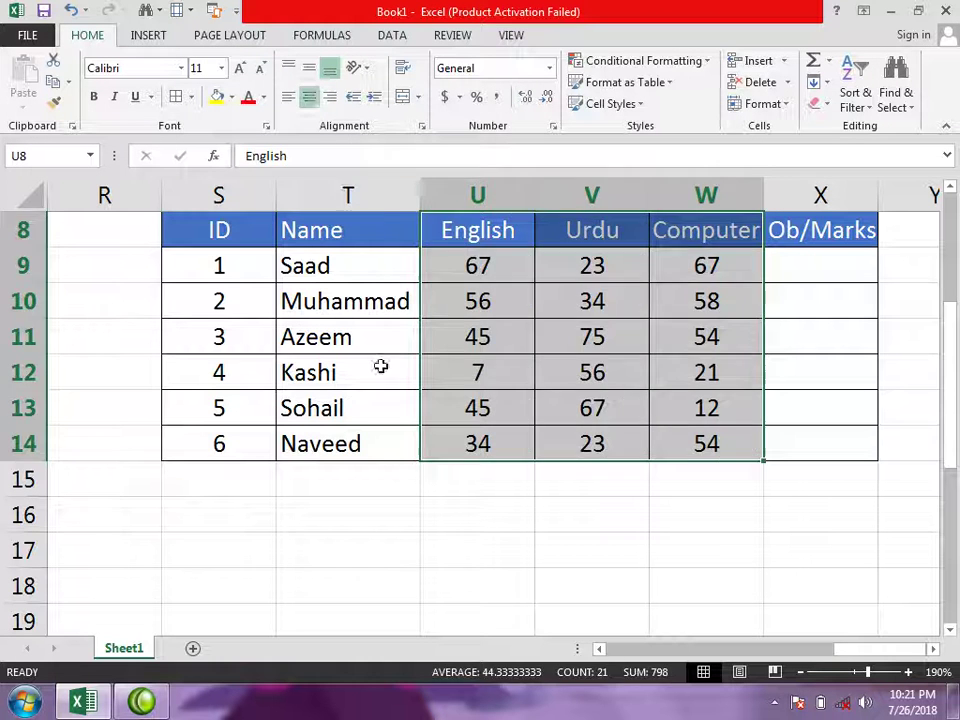
pyautogui.click(379, 366)
pyautogui.moveTo(251, 233)
pyautogui.mouseDown()
pyautogui.moveTo(243, 408)
pyautogui.moveTo(381, 378)
pyautogui.mouseUp()
pyautogui.moveTo(482, 231)
pyautogui.mouseDown()
pyautogui.moveTo(612, 465)
pyautogui.moveTo(612, 445)
pyautogui.mouseUp()
pyautogui.click(861, 369)
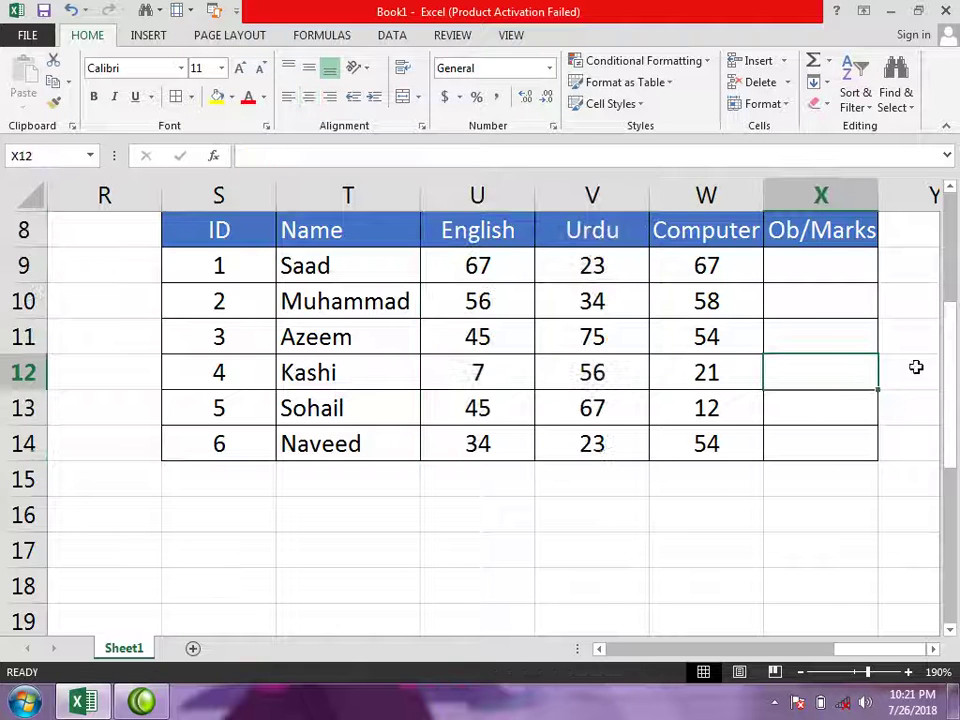
# Widen the Ob/Marks column and enter =SUM(U9:W9) in X9.
pyautogui.moveTo(887, 187); pyautogui.dragTo(909, 187)
pyautogui.click(844, 265)
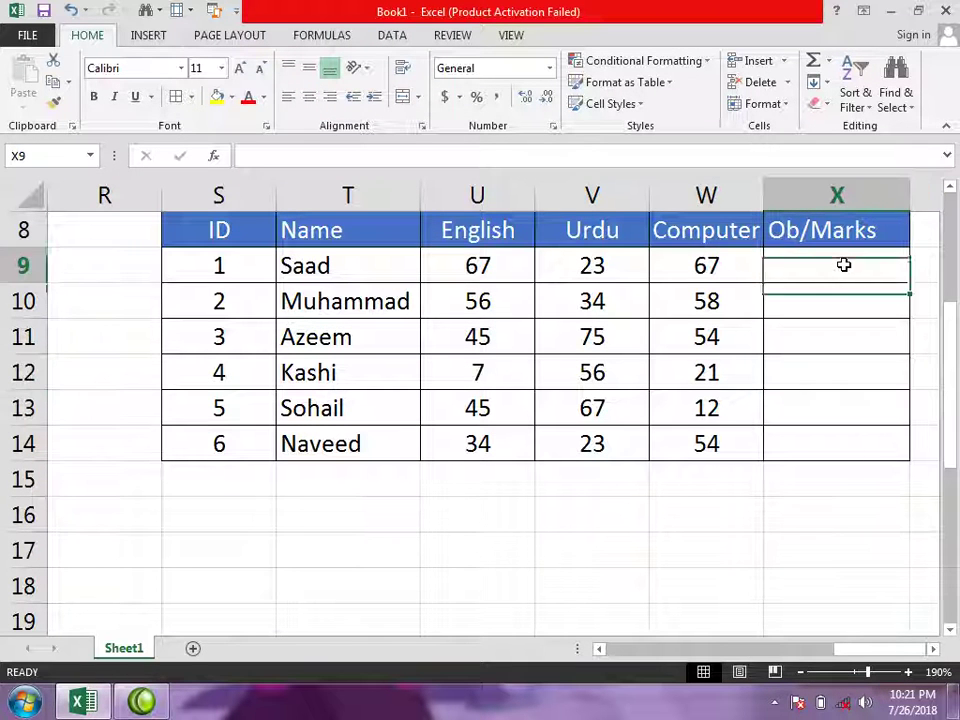
pyautogui.write('=')
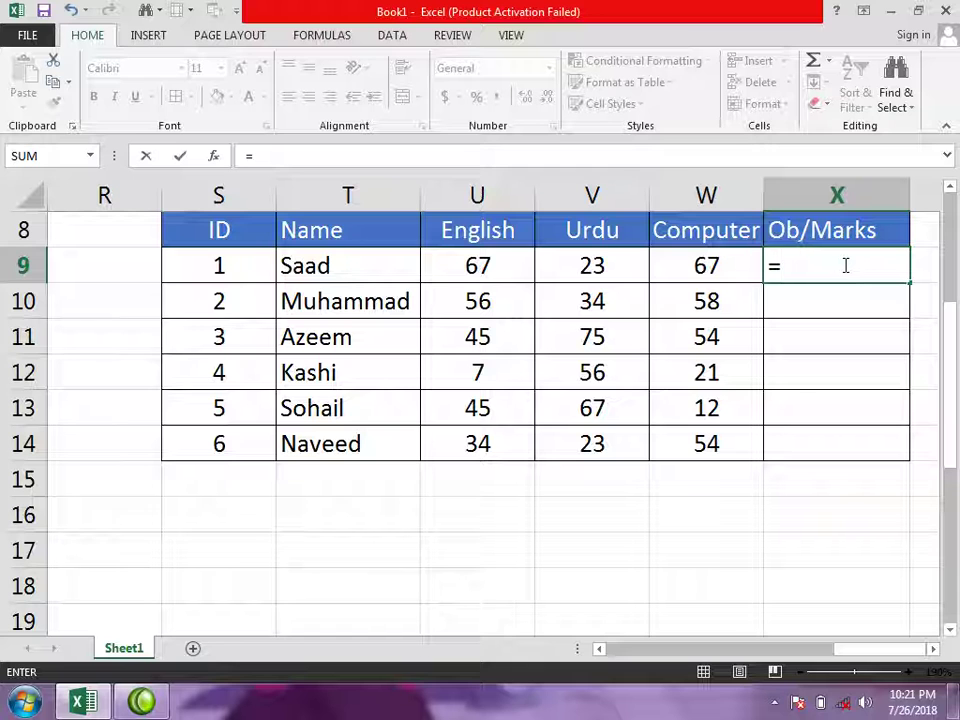
pyautogui.write('sum')
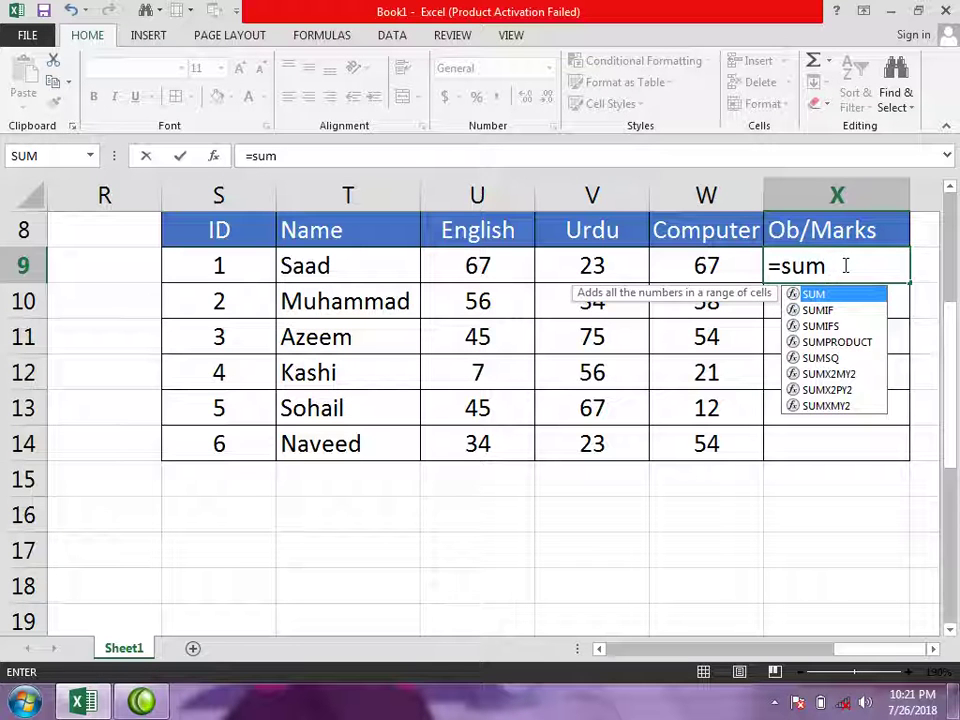
pyautogui.write('(')
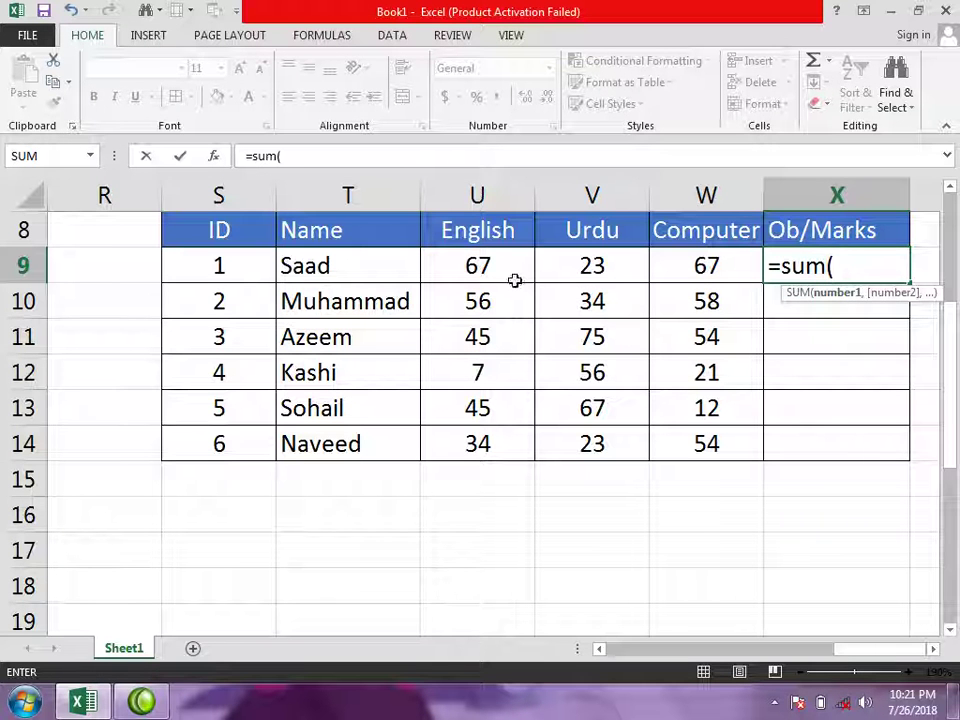
pyautogui.moveTo(493, 261); pyautogui.dragTo(690, 280)
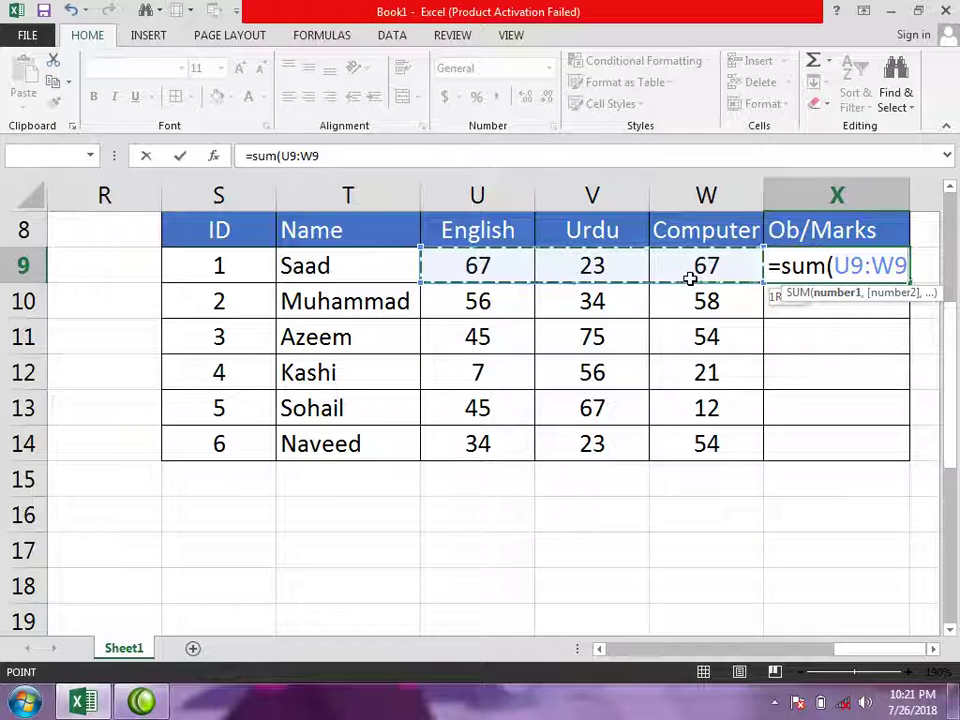
pyautogui.hotkey('ctrl', 'Return')
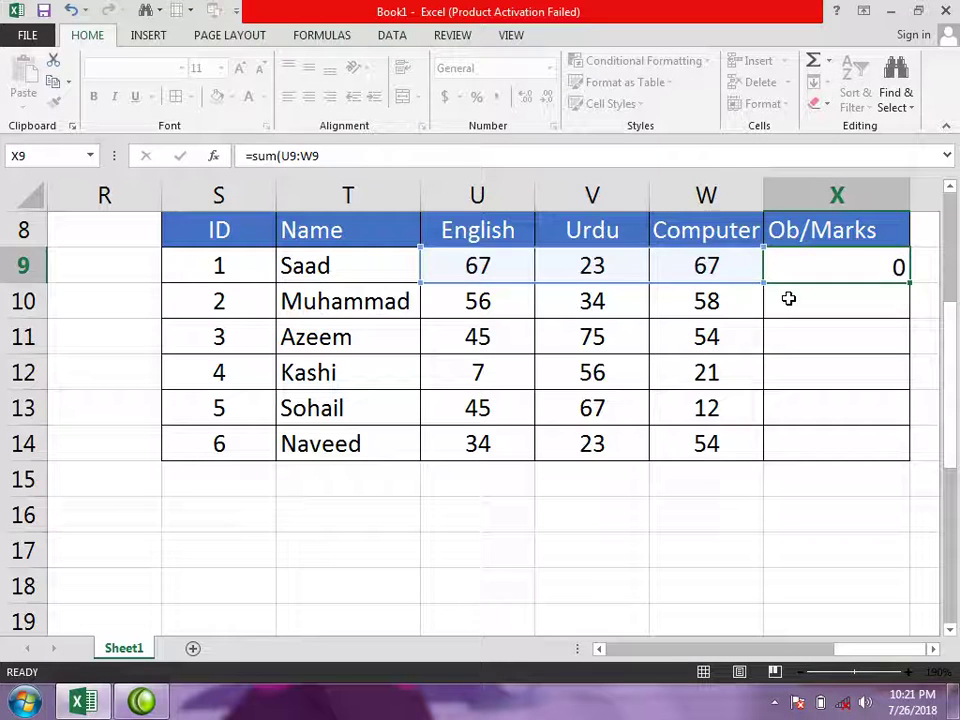
# Fill the SUM formula down X9:X14 with Ctrl+D to total every student.
pyautogui.click(829, 292)
pyautogui.moveTo(856, 268); pyautogui.dragTo(848, 440)
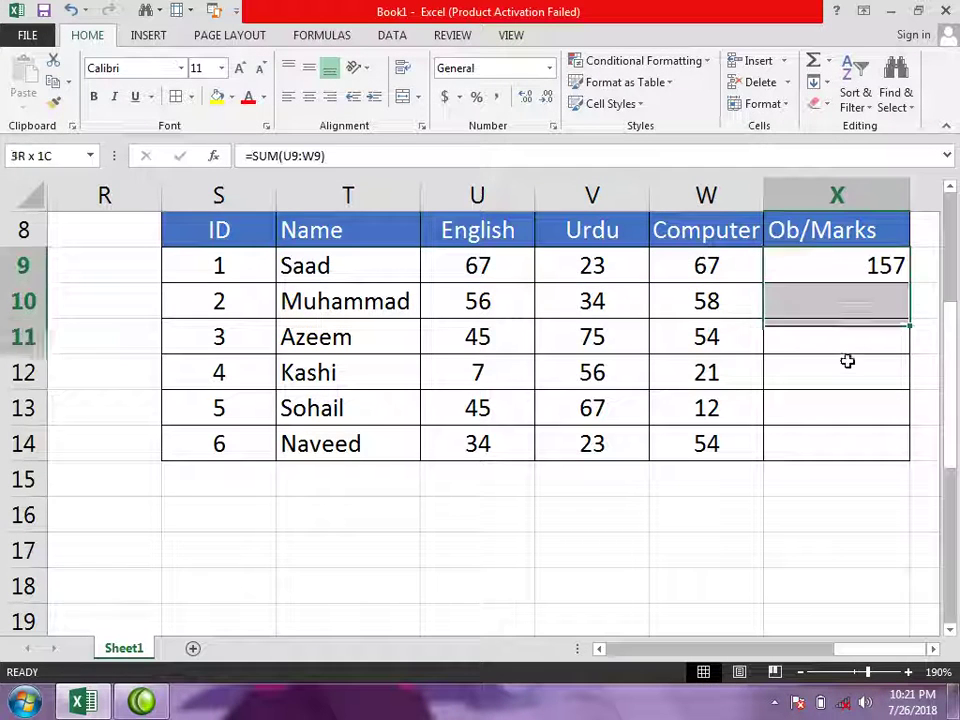
pyautogui.click(856, 303)
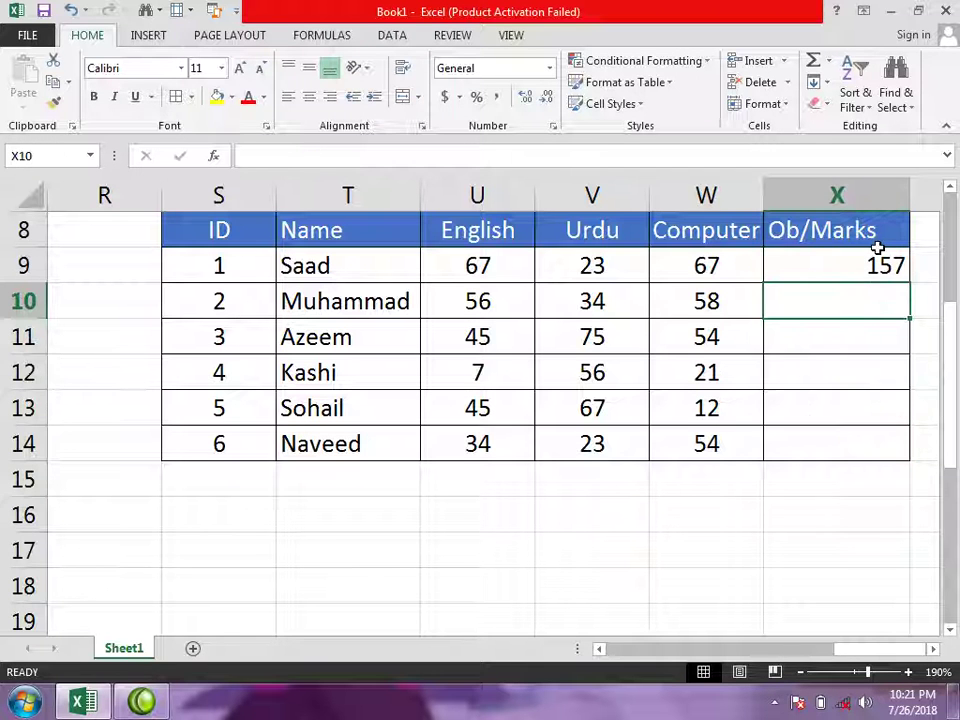
pyautogui.moveTo(877, 250); pyautogui.dragTo(862, 439)
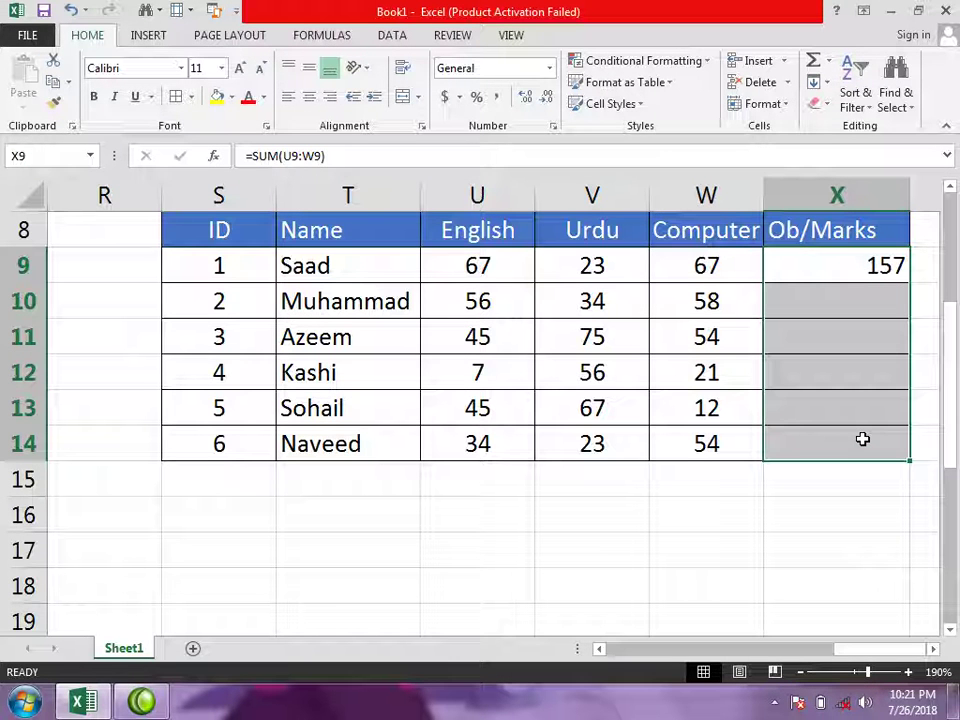
pyautogui.hotkey('ctrl', 'd')
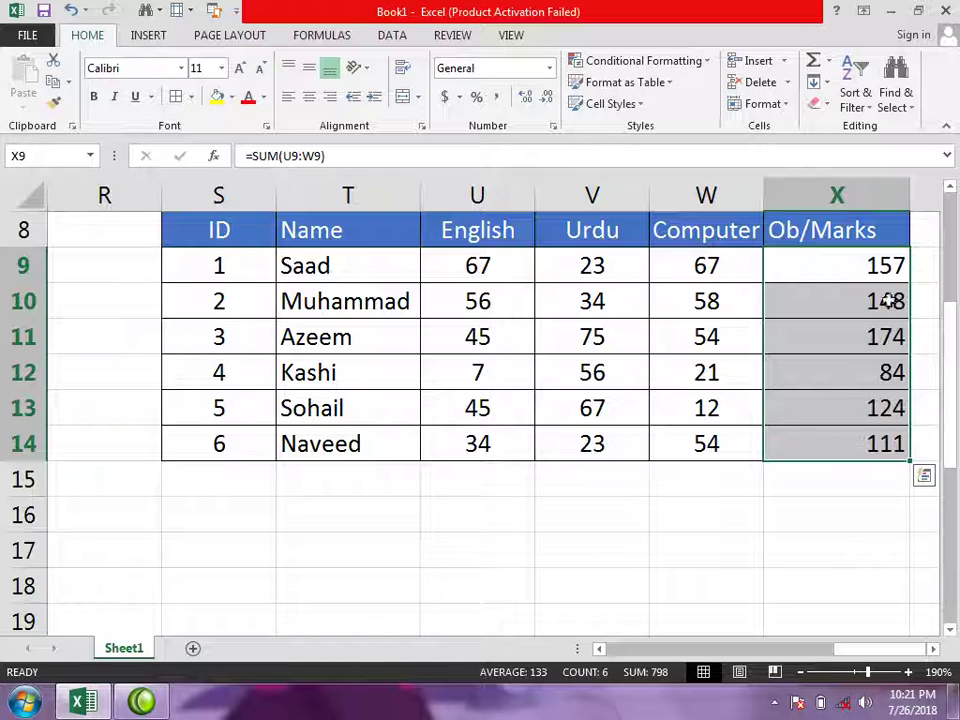
pyautogui.click(840, 195)
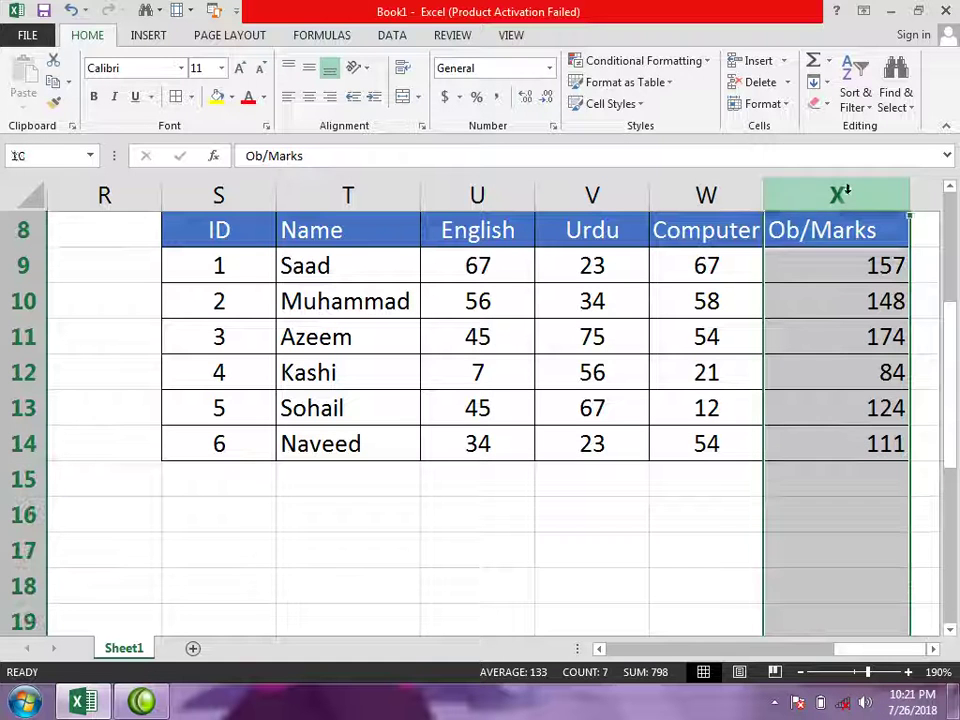
# Centre the Ob/Marks column contents and adjust the column width.
pyautogui.click(309, 96)
pyautogui.click(874, 369)
pyautogui.moveTo(909, 192)
pyautogui.mouseDown()
pyautogui.moveTo(863, 198)
pyautogui.moveTo(926, 197)
pyautogui.mouseUp()
pyautogui.moveTo(857, 264); pyautogui.dragTo(855, 450)
# Clear the totals and re-enter =SUM(U9:W9) in X9 for Saad's marks.
pyautogui.press('Delete')
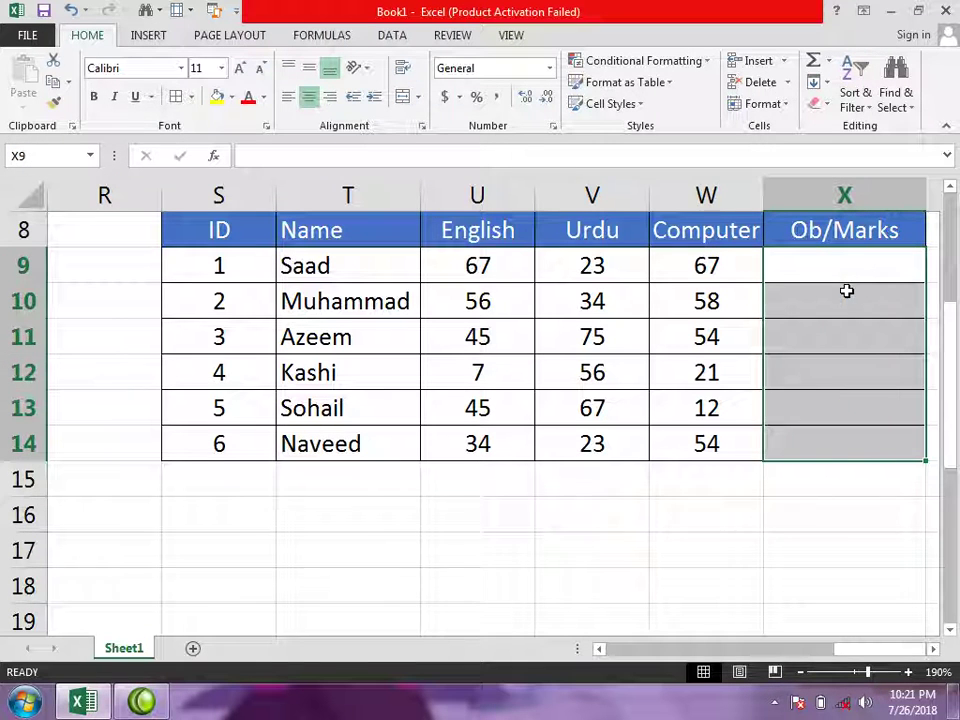
pyautogui.click(847, 270)
pyautogui.write('=')
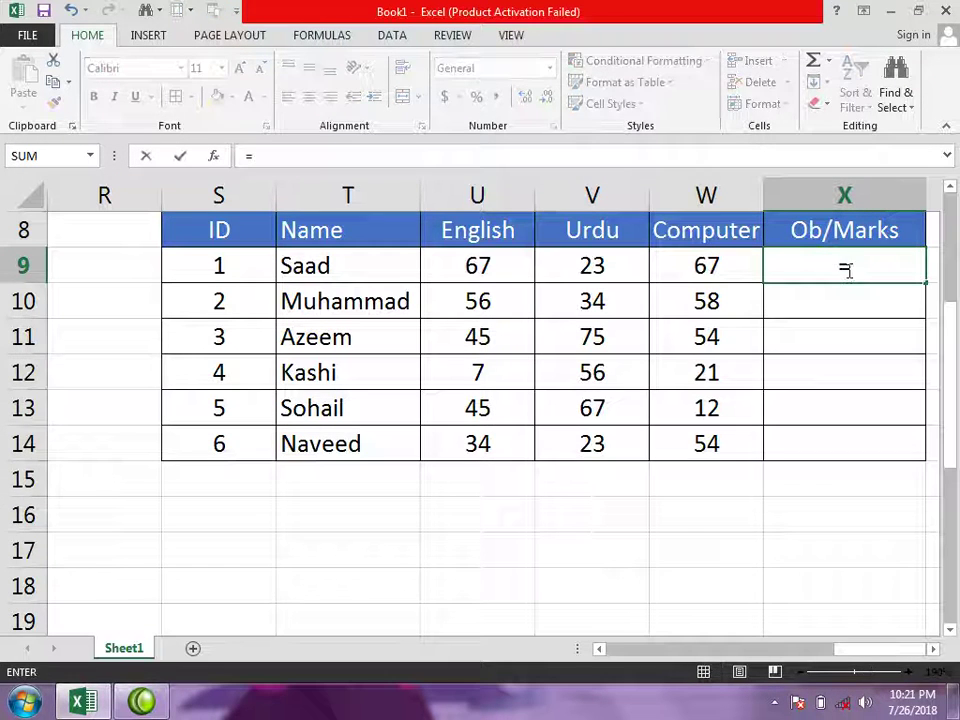
pyautogui.write('sum')
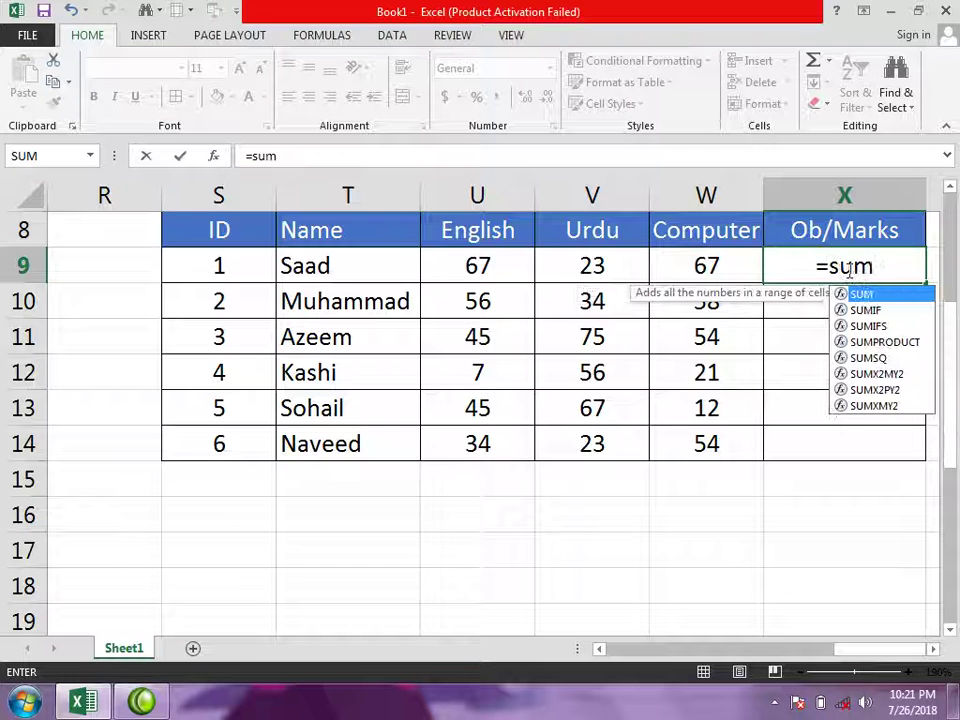
pyautogui.write('(')
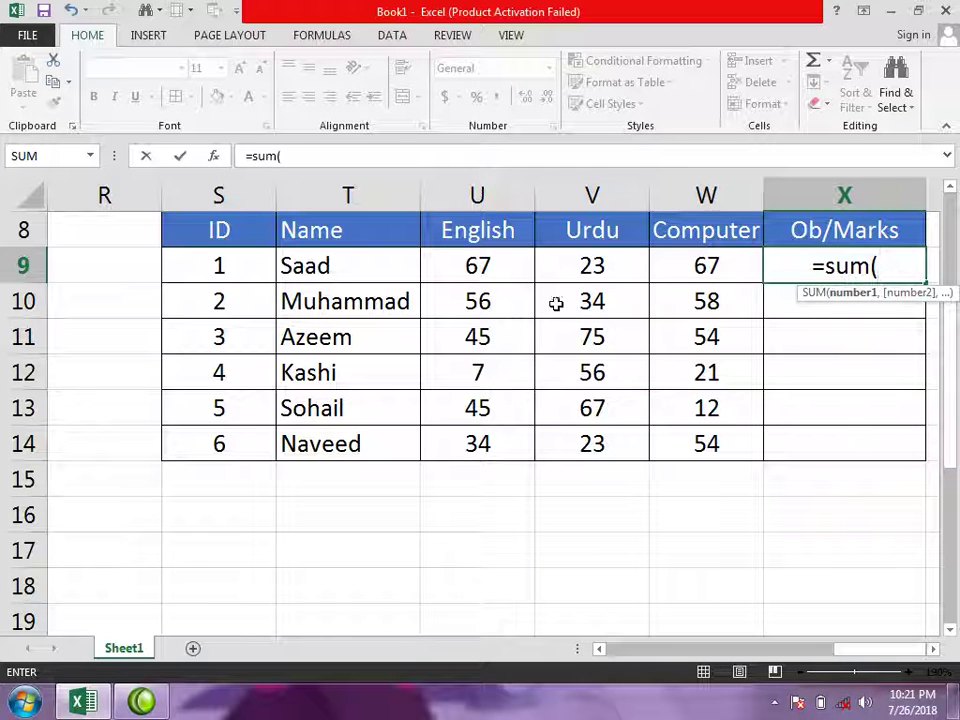
pyautogui.moveTo(487, 265); pyautogui.dragTo(558, 257)
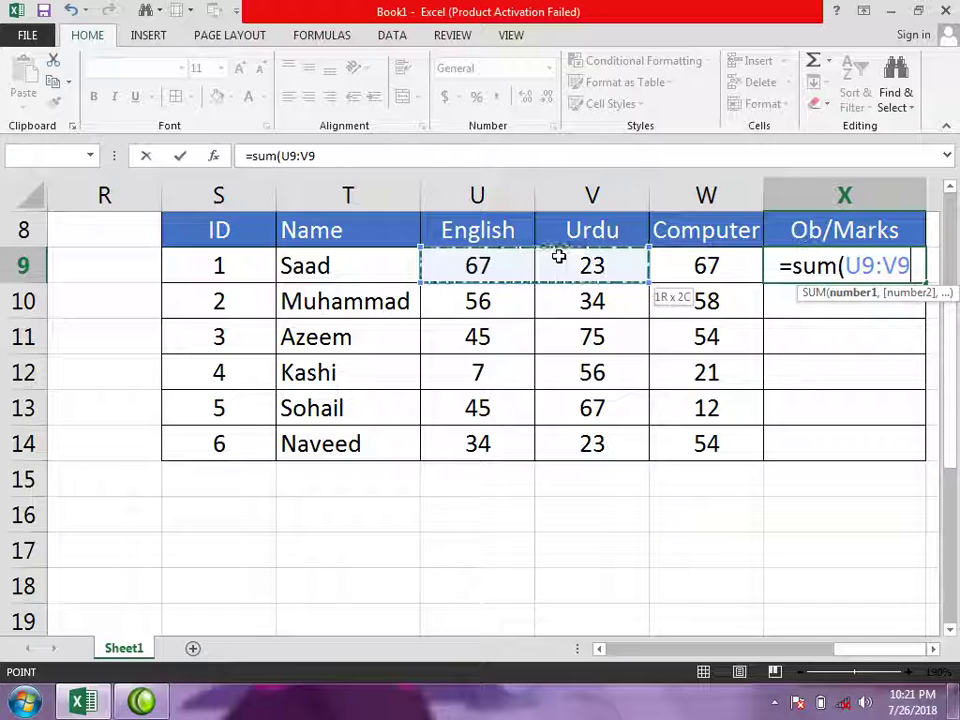
pyautogui.moveTo(618, 267); pyautogui.dragTo(672, 265)
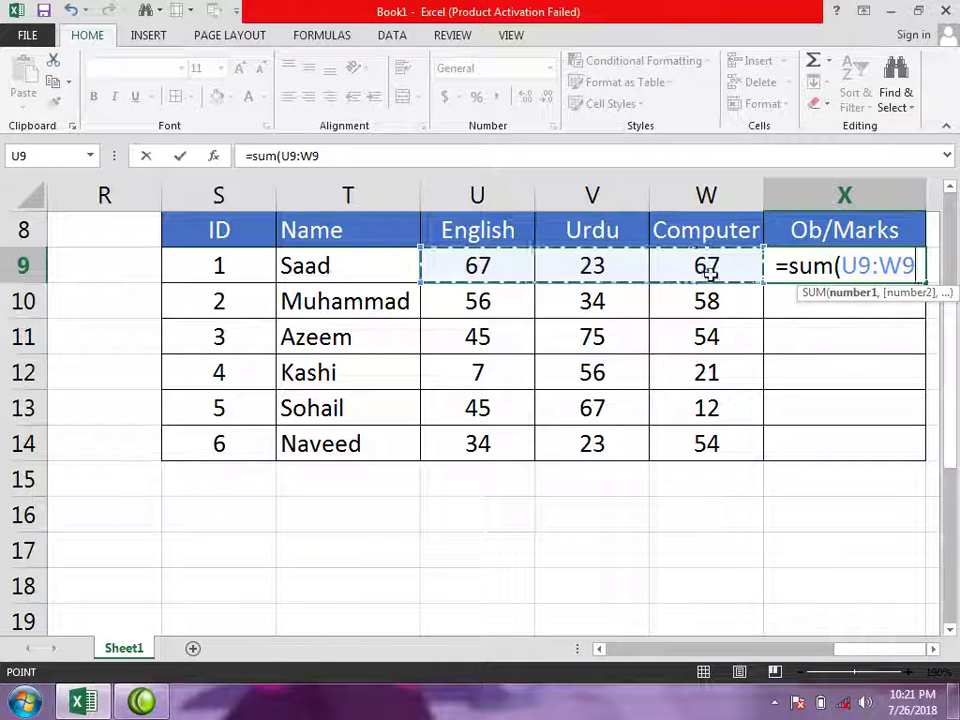
pyautogui.press('Return')
# Fill the SUM formula down X9:X14 with Ctrl+D and narrow column X to fit.
pyautogui.moveTo(330, 265)
pyautogui.mouseDown()
pyautogui.moveTo(750, 279)
pyautogui.moveTo(823, 272)
pyautogui.moveTo(866, 437)
pyautogui.mouseUp()
pyautogui.click(829, 330)
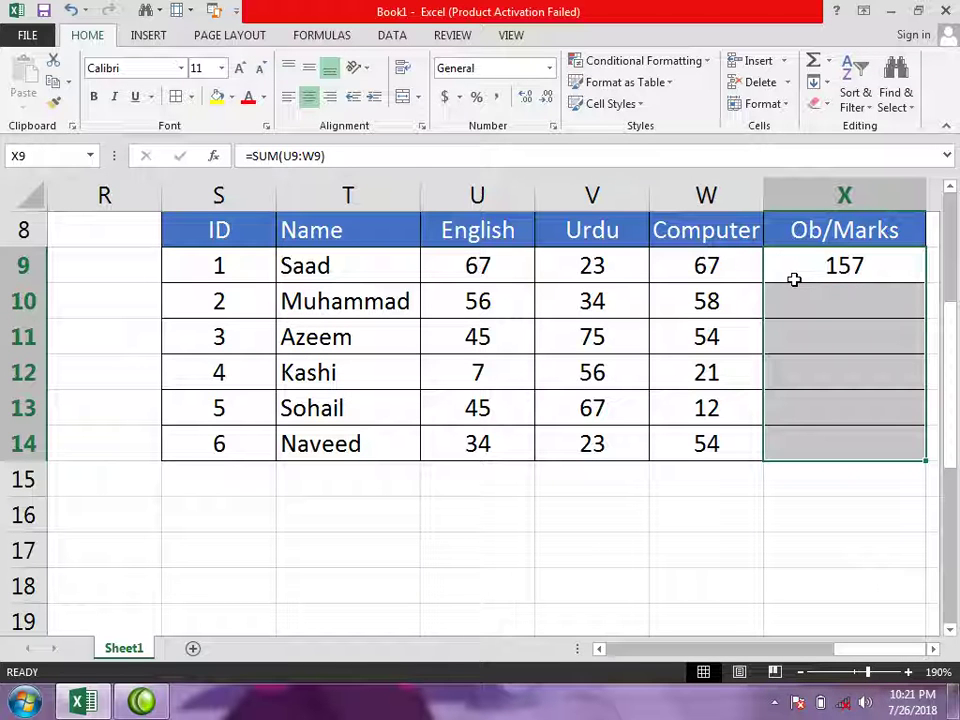
pyautogui.hotkey('ctrl', 'd')
pyautogui.click(870, 252)
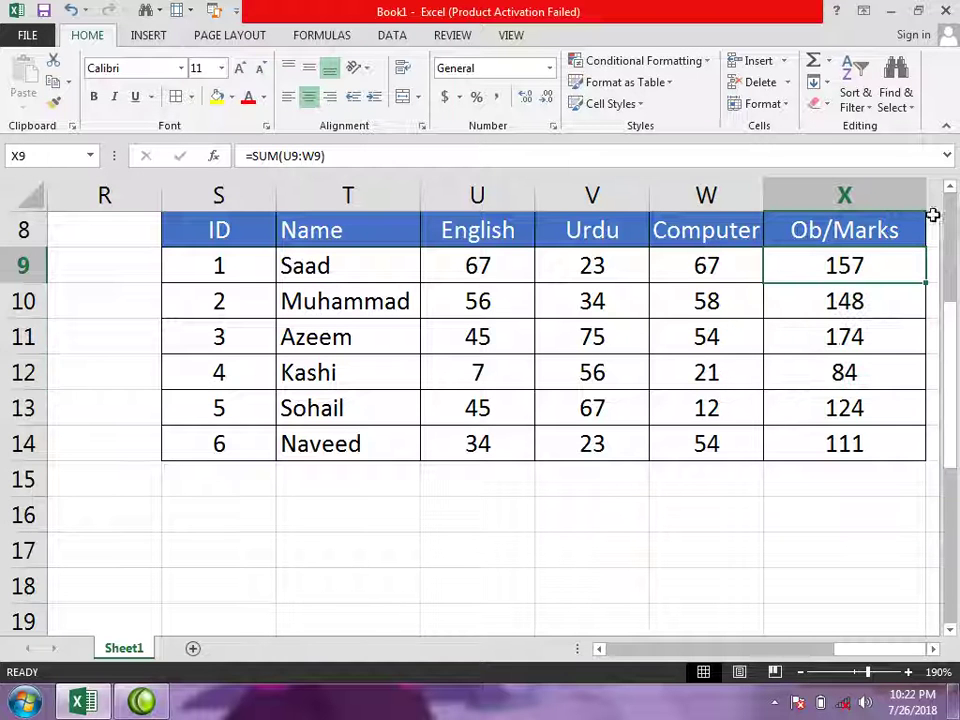
pyautogui.click(917, 197)
pyautogui.moveTo(926, 197); pyautogui.dragTo(902, 197)
pyautogui.click(880, 371)
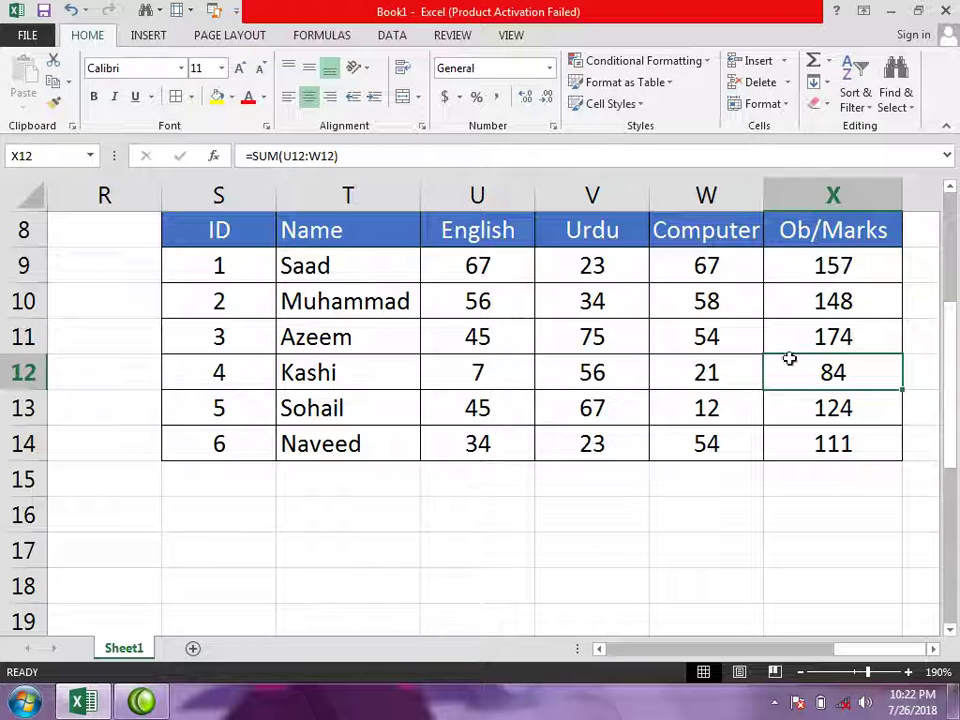
# Scroll right and enter the headers Items in AA8 and Amout in AB8.
pyautogui.moveTo(910, 654); pyautogui.dragTo(780, 662)
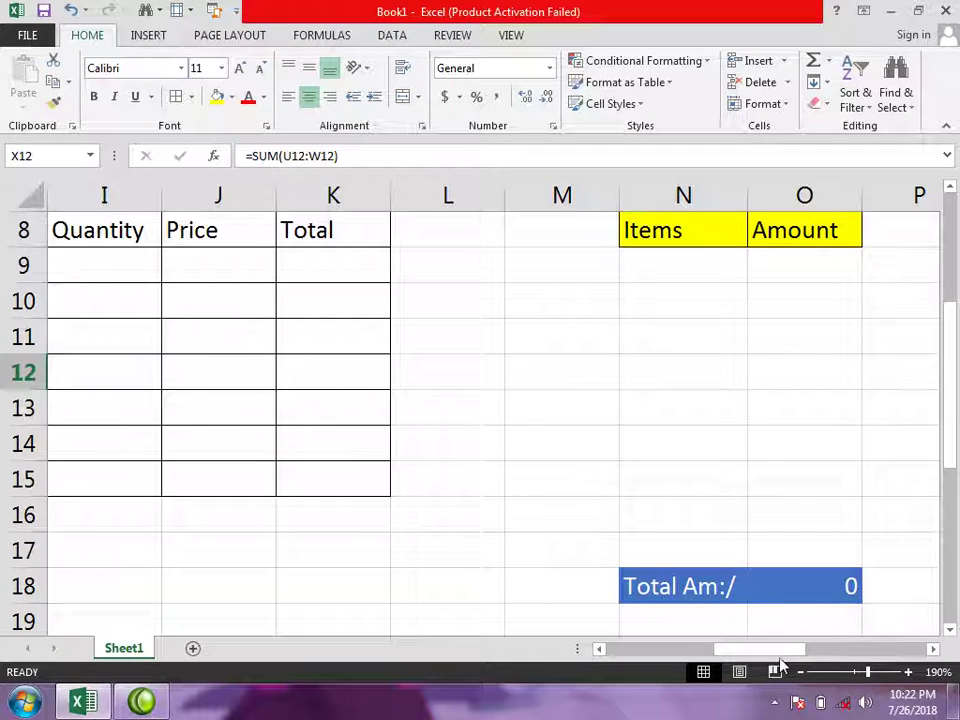
pyautogui.moveTo(810, 654); pyautogui.dragTo(908, 657)
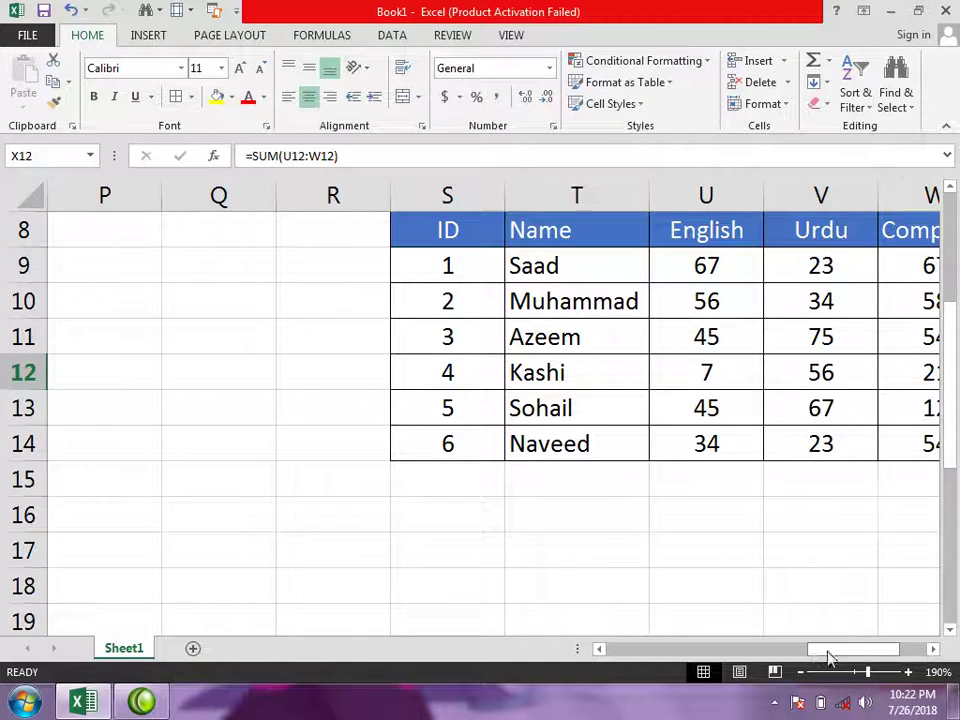
pyautogui.click(936, 649)
pyautogui.click(938, 651)
pyautogui.click(938, 650)
pyautogui.click(938, 650)
pyautogui.click(938, 650)
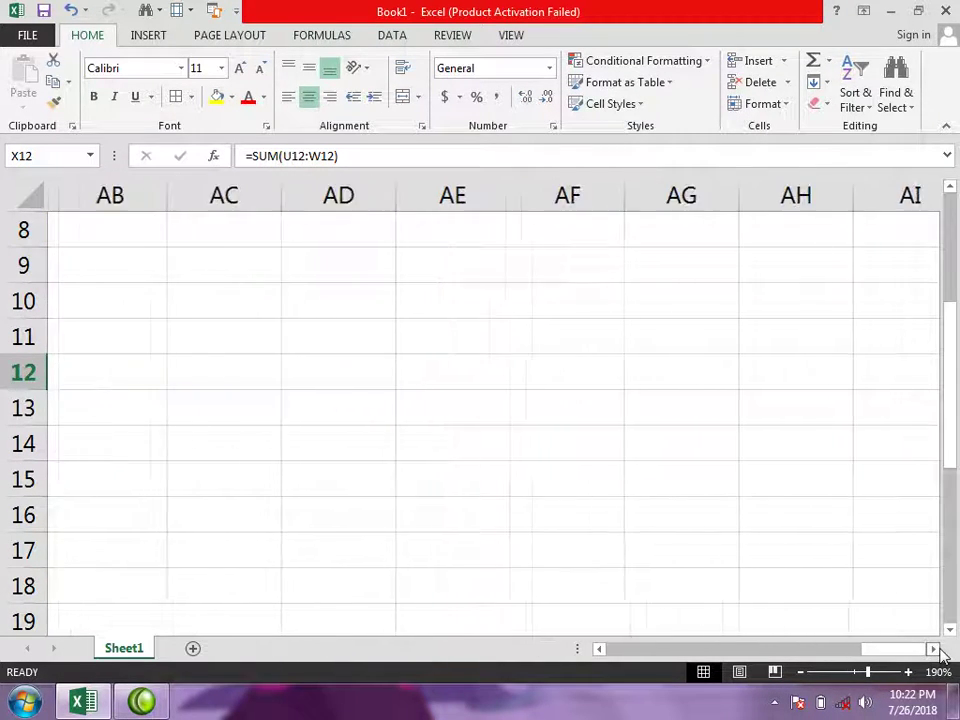
pyautogui.moveTo(848, 665)
pyautogui.mouseDown()
pyautogui.moveTo(814, 664)
pyautogui.moveTo(840, 664)
pyautogui.mouseUp()
pyautogui.click(322, 244)
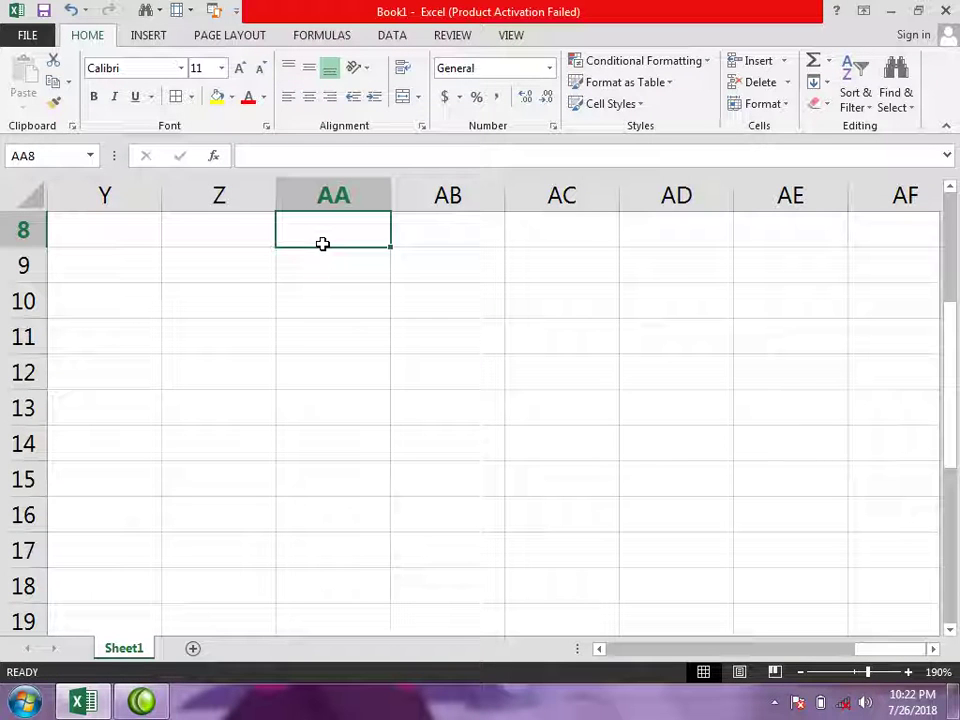
pyautogui.write('Items')
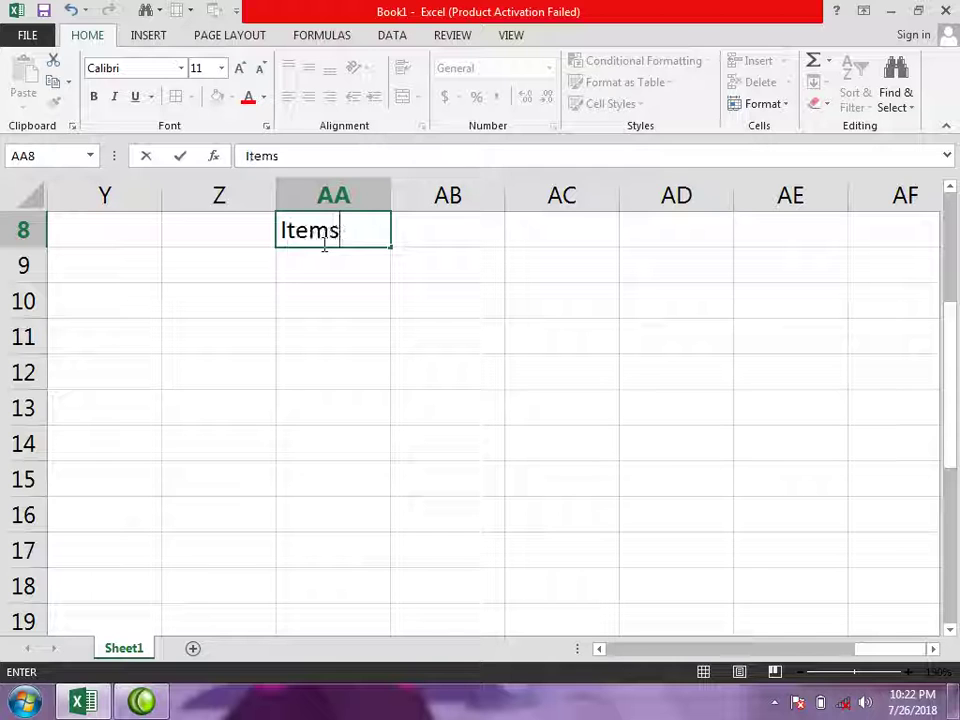
pyautogui.hotkey('ctrl', 'Return')
pyautogui.press('Right')
pyautogui.press('Right')
pyautogui.write('a')
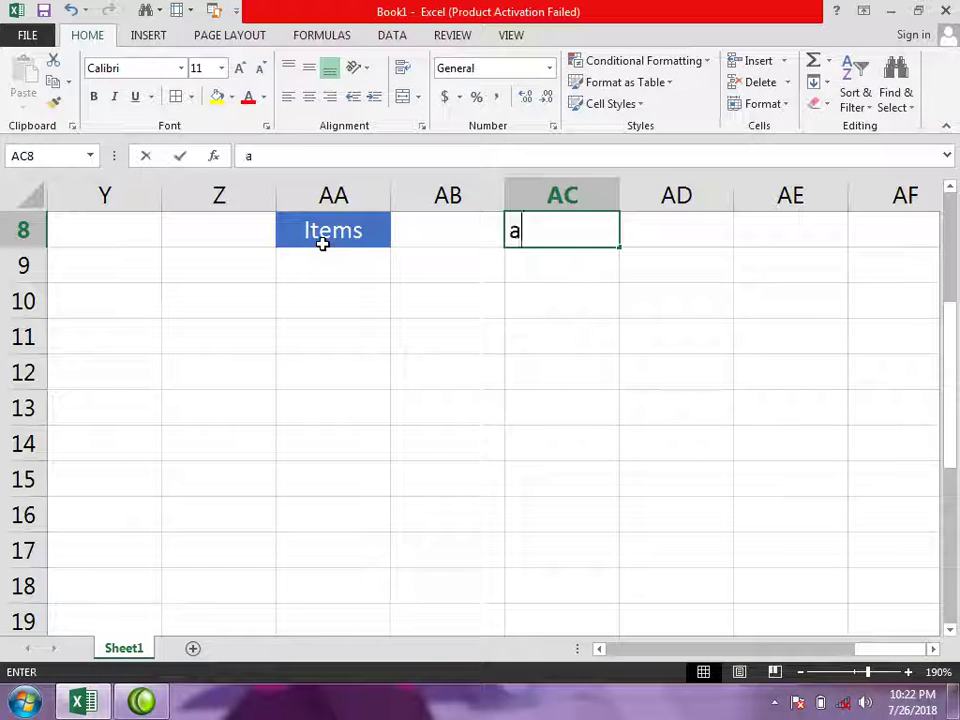
pyautogui.press('BackSpace')
pyautogui.press('Escape')
pyautogui.press('Left')
pyautogui.press('Down')
pyautogui.press('Up')
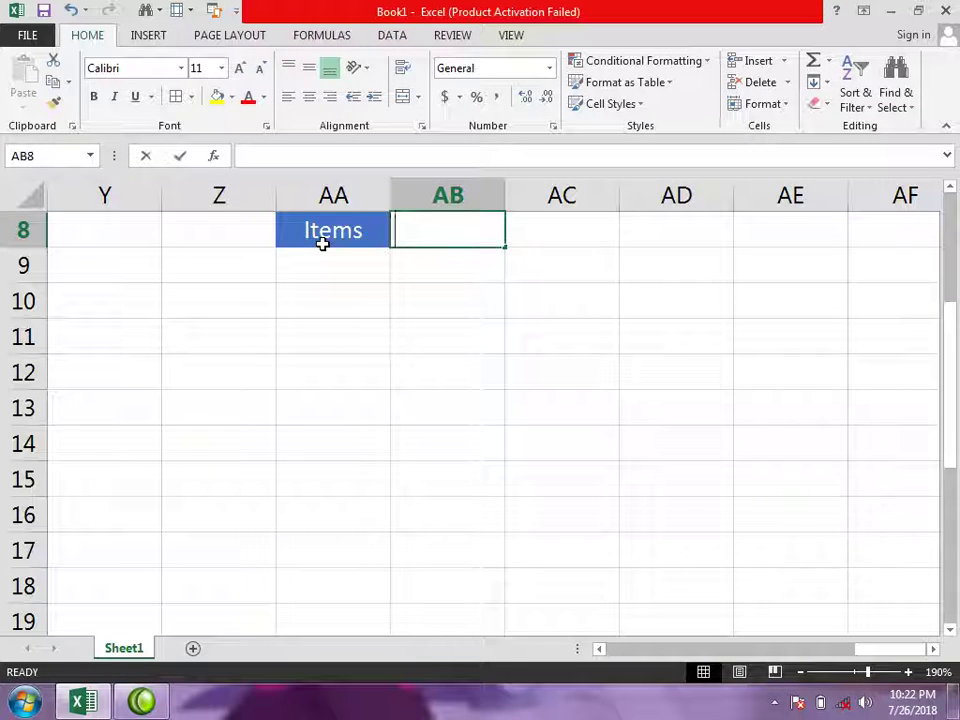
pyautogui.write('Amout')
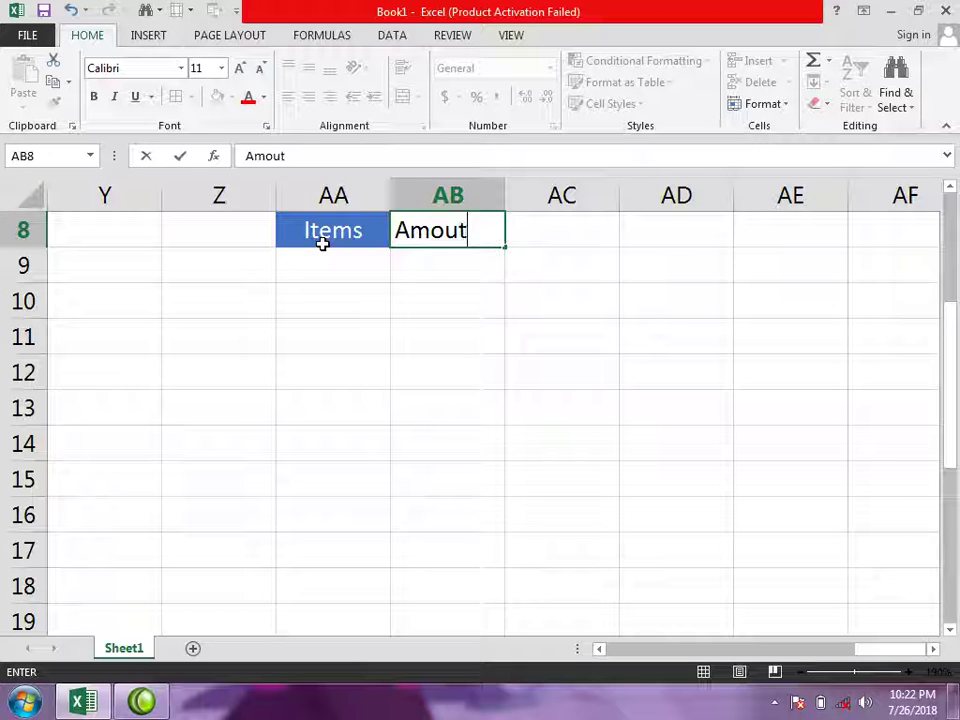
pyautogui.press('Return')
# Add the Total Amount label in AA15 and autofit column AA to it.
pyautogui.press('Down')
pyautogui.press('Down')
pyautogui.press('Down')
pyautogui.press('Down')
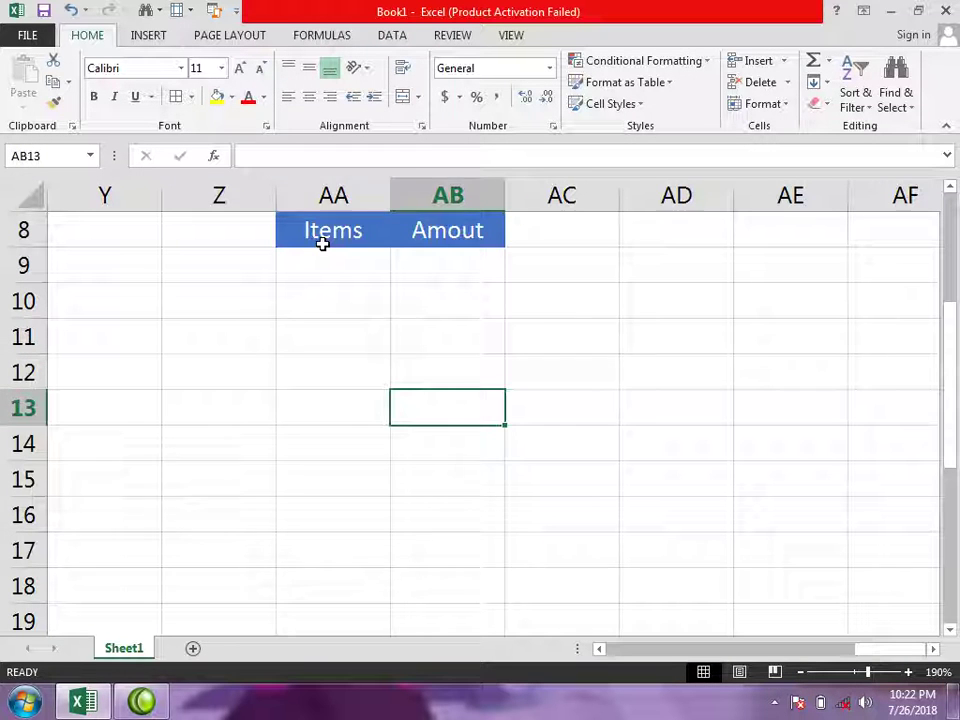
pyautogui.press('Left')
pyautogui.press('Down')
pyautogui.press('Down')
pyautogui.write('T')
pyautogui.write(' A')
pyautogui.write('nt')
pyautogui.press('Right')
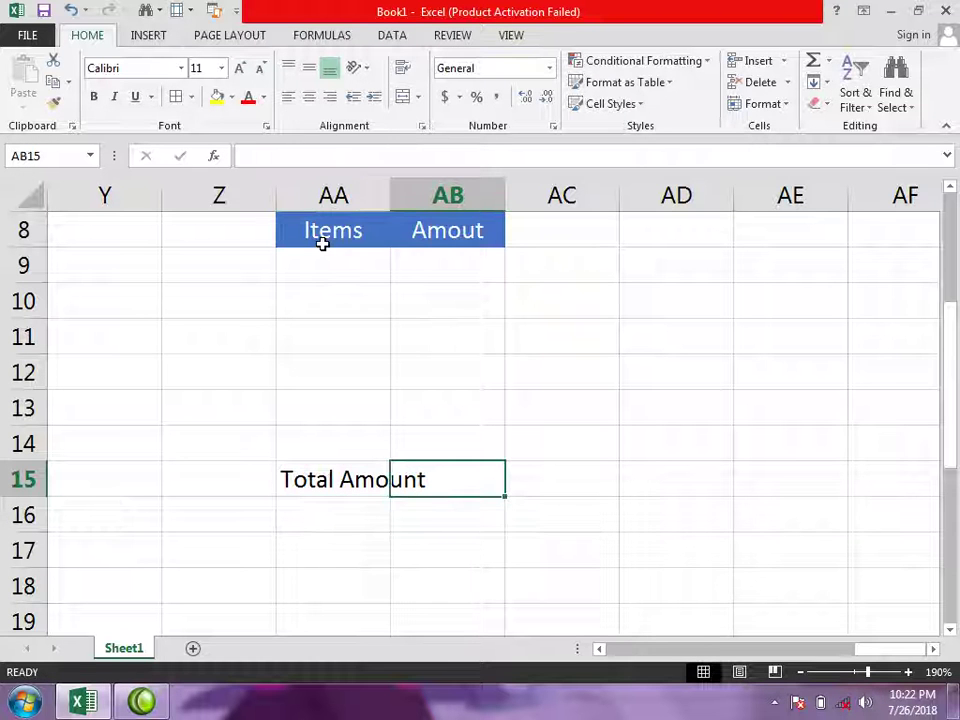
pyautogui.doubleClick(388, 187)
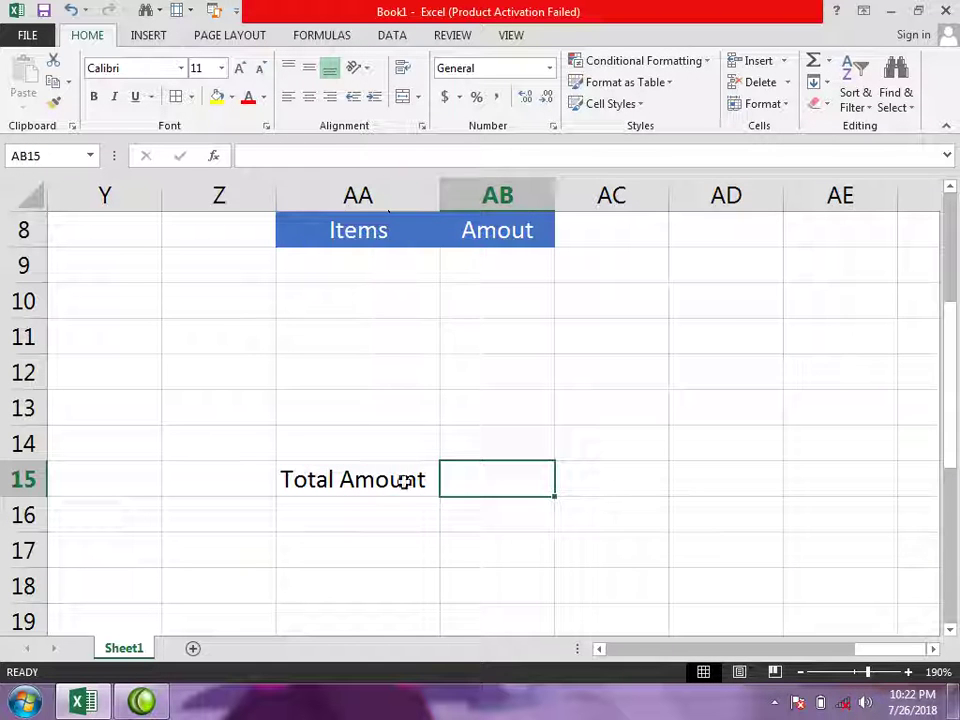
# Apply the blue Accent5 cell style to the Total Amount row AA15:AB15.
pyautogui.moveTo(390, 480); pyautogui.dragTo(448, 484)
pyautogui.click(605, 104)
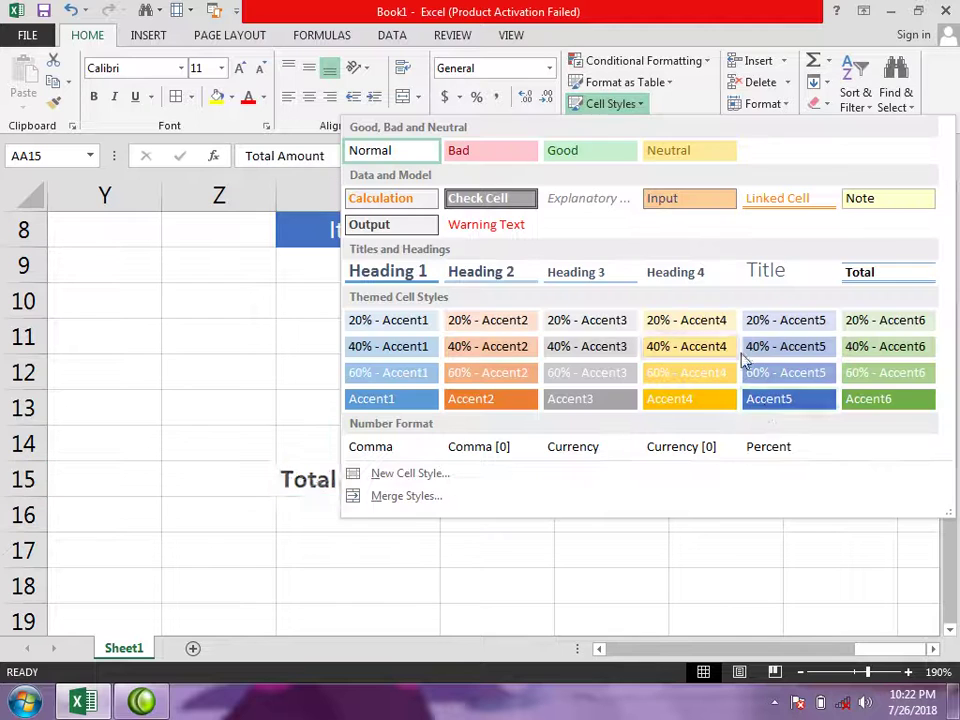
pyautogui.click(768, 398)
pyautogui.click(331, 258)
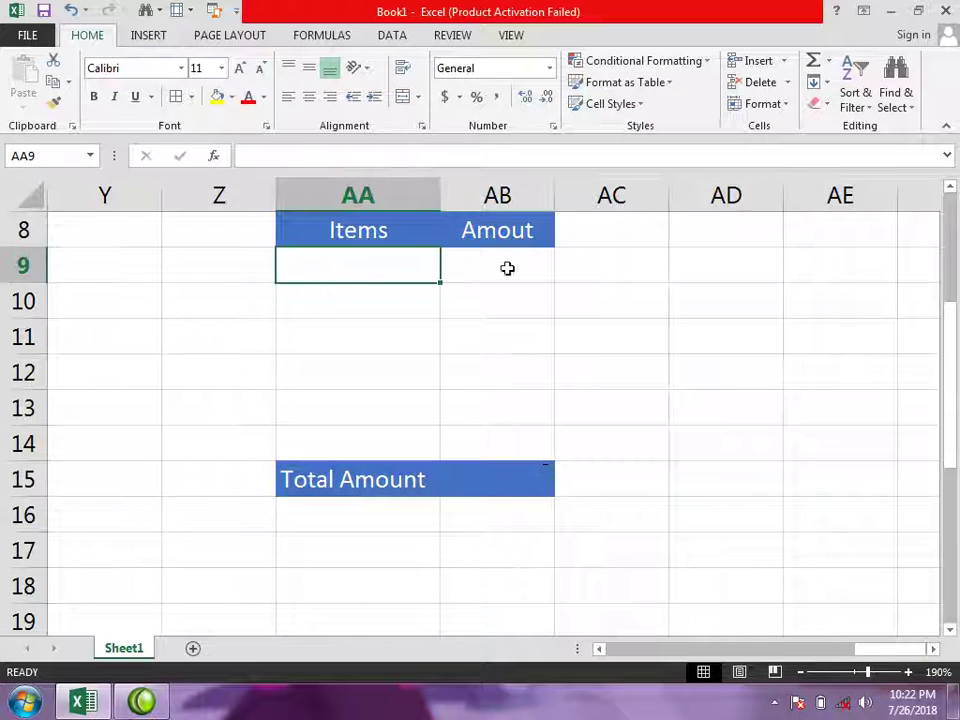
# Enter =SUM(AB9:AB14) in AB15 as the grand total.
pyautogui.click(512, 480)
pyautogui.write('=')
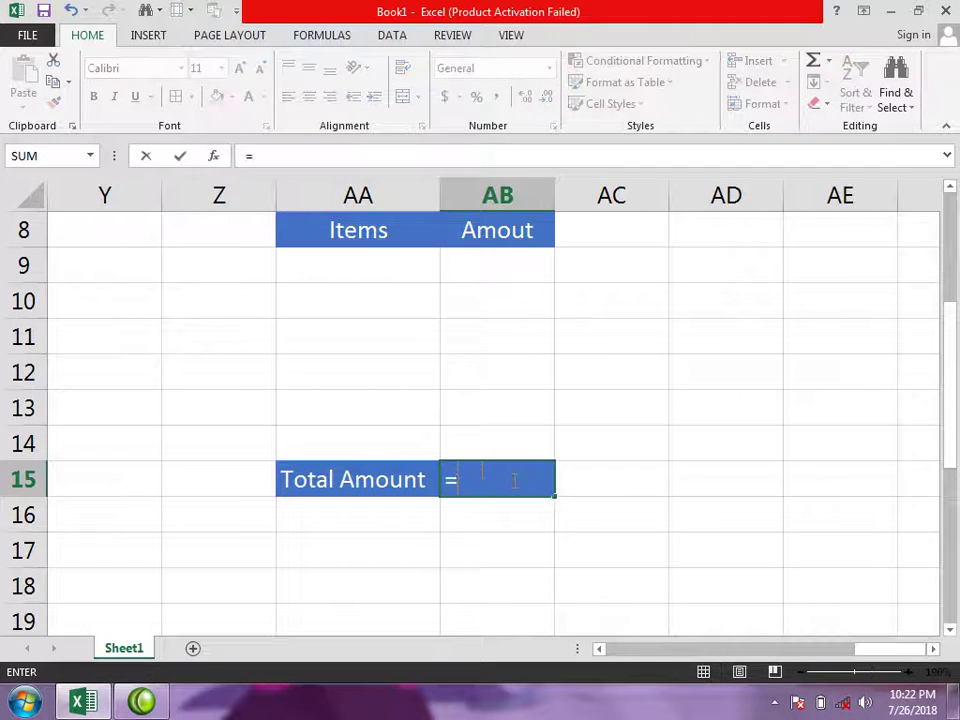
pyautogui.write('sum(')
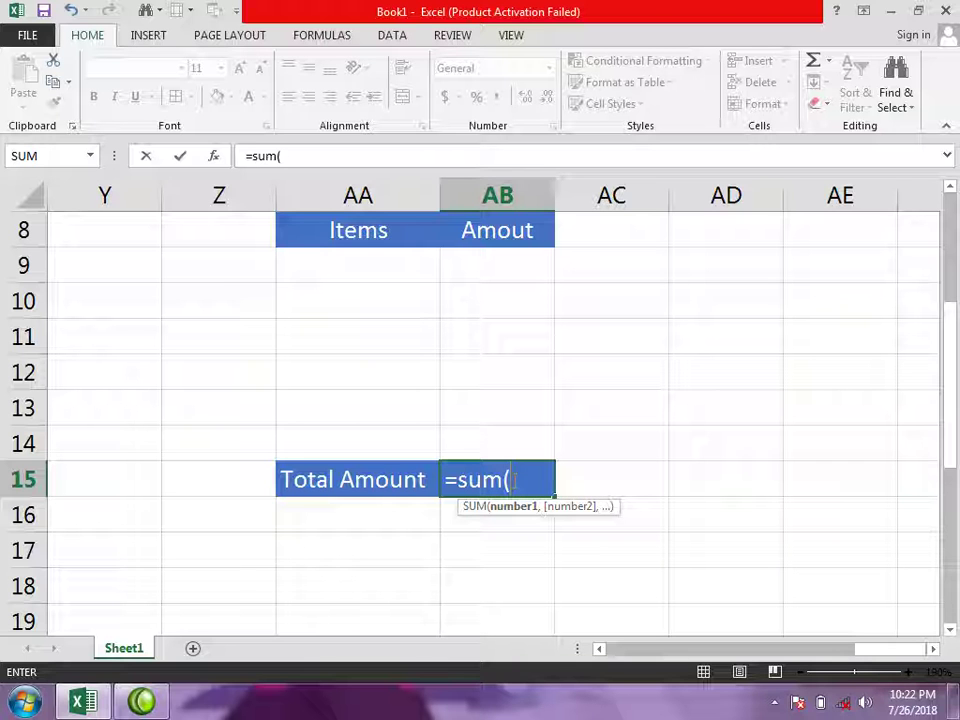
pyautogui.moveTo(537, 264); pyautogui.dragTo(508, 437)
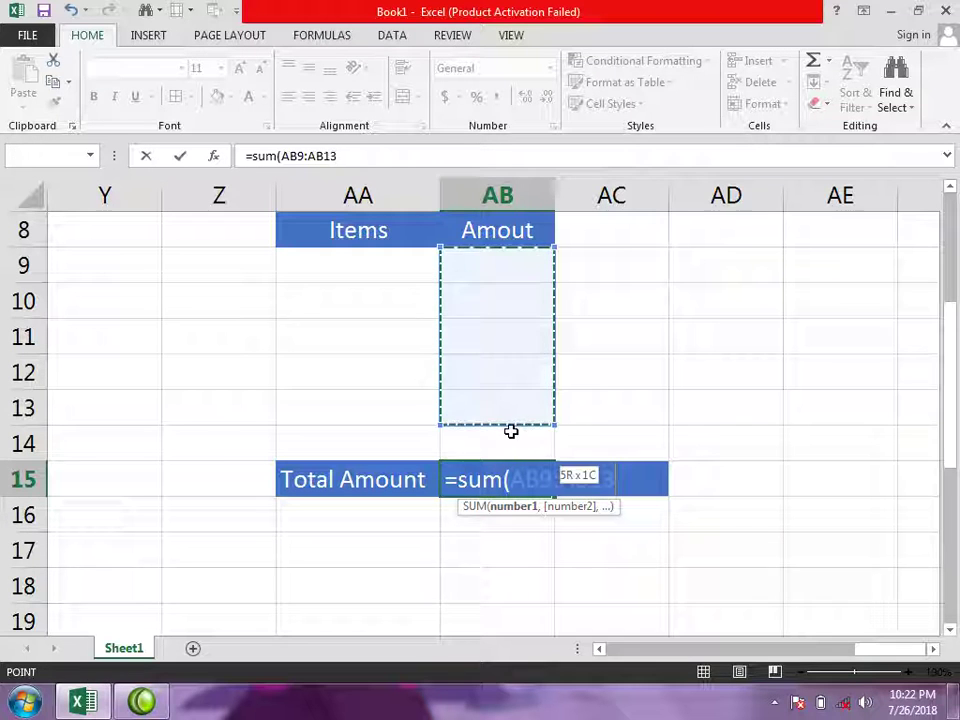
pyautogui.press('Return')
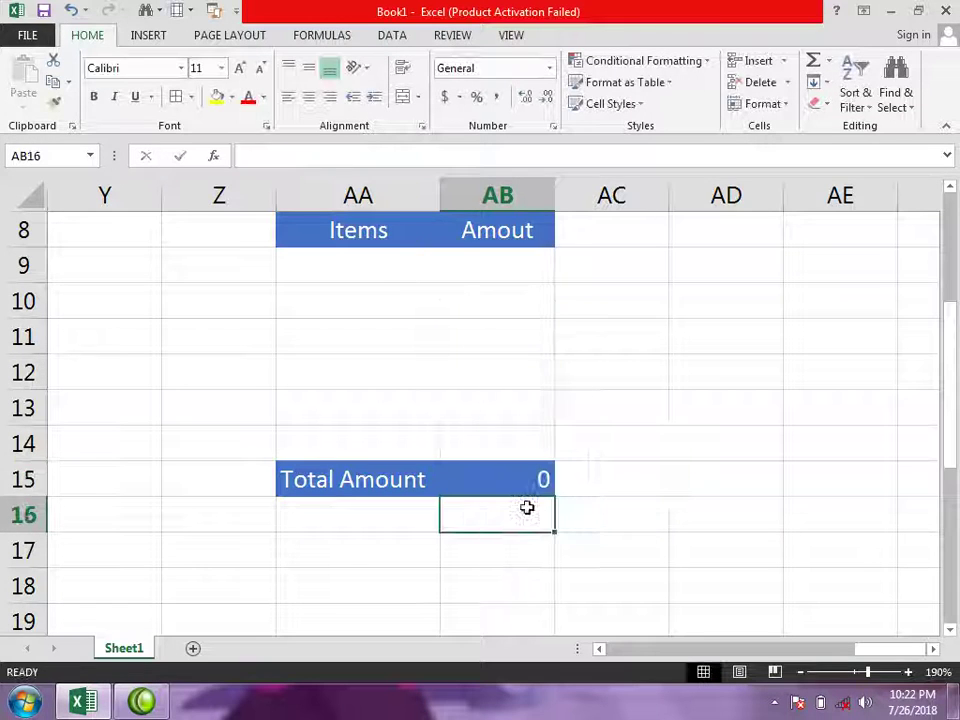
pyautogui.click(542, 478)
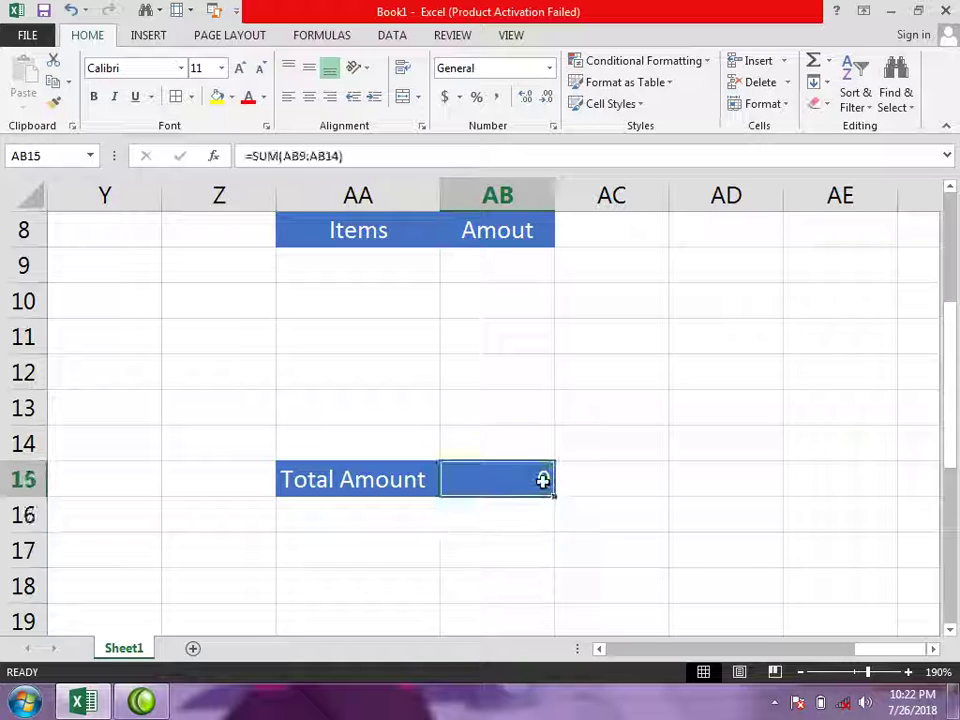
pyautogui.click(352, 270)
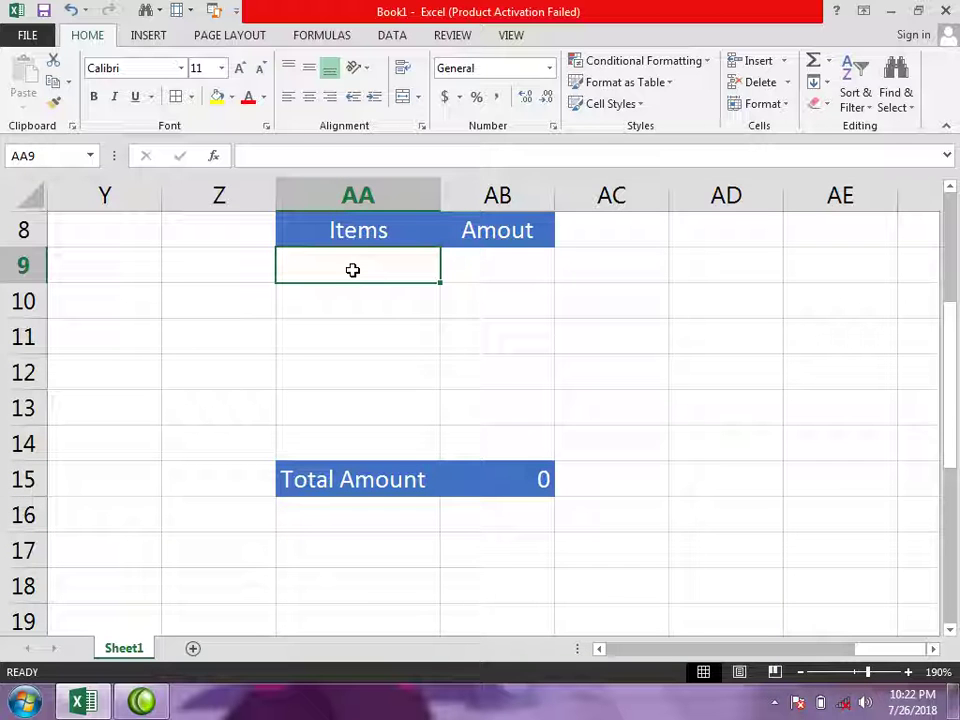
# List Keyboard with 6000 and Mouse with 4000 in the Items/Amout columns.
pyautogui.write('Keyb')
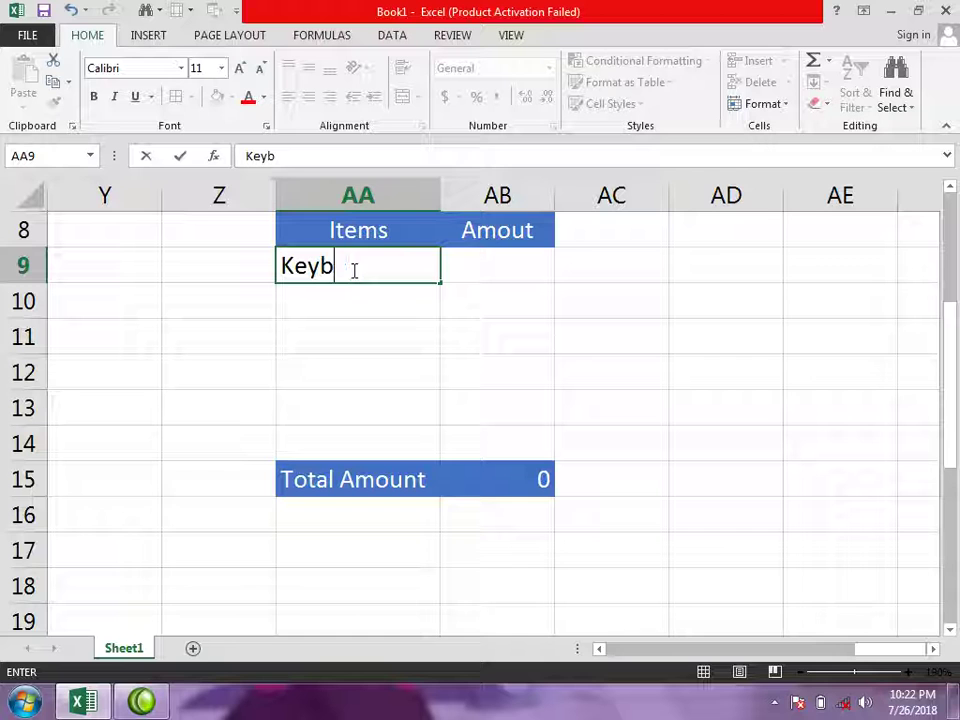
pyautogui.write('oard')
pyautogui.press('Tab')
pyautogui.write('60')
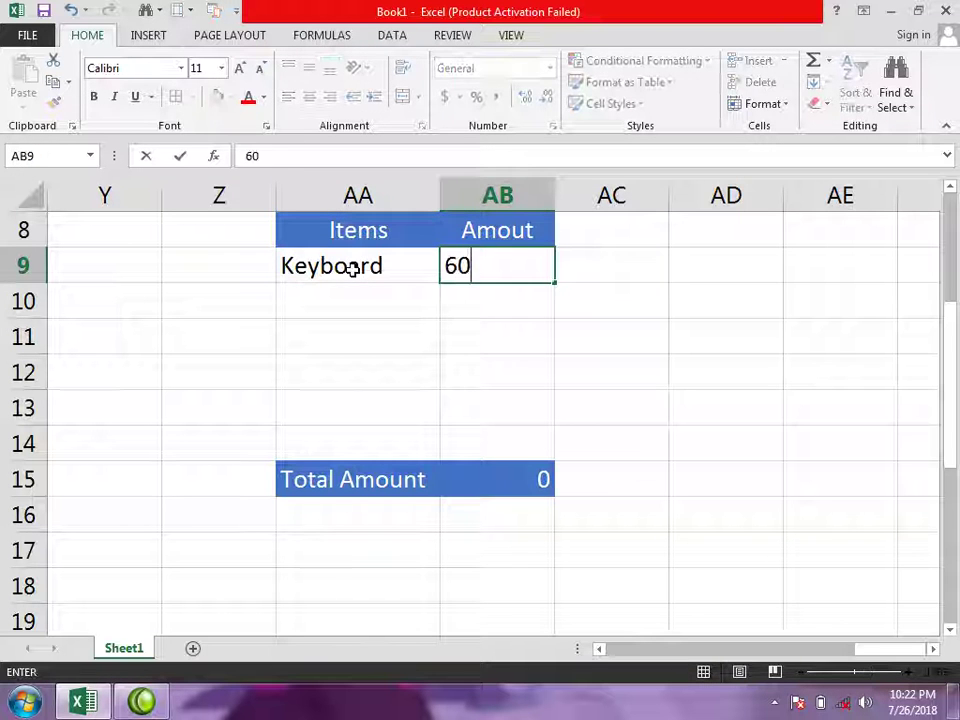
pyautogui.press('Return')
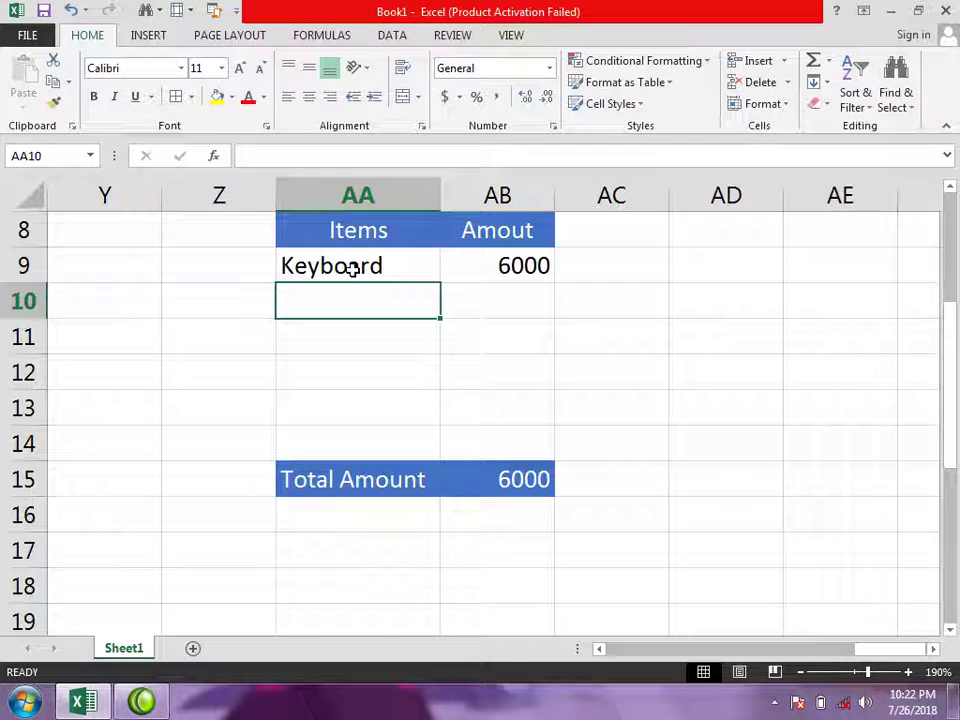
pyautogui.write('Mus')
pyautogui.write('ou')
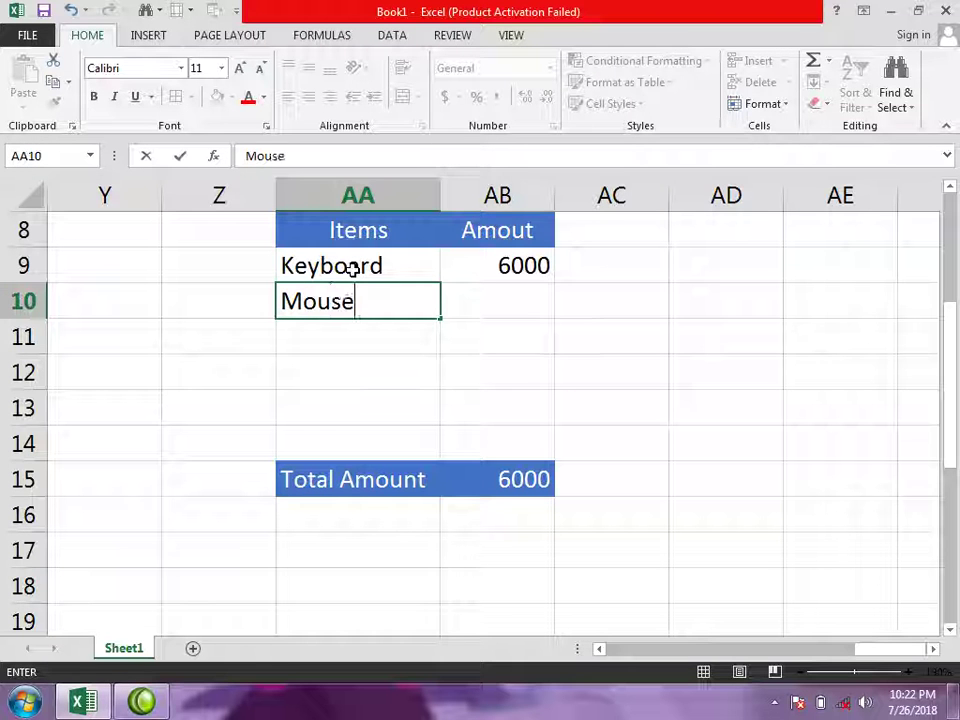
pyautogui.write('se')
pyautogui.press('Tab')
pyautogui.write('4000')
pyautogui.press('Return')
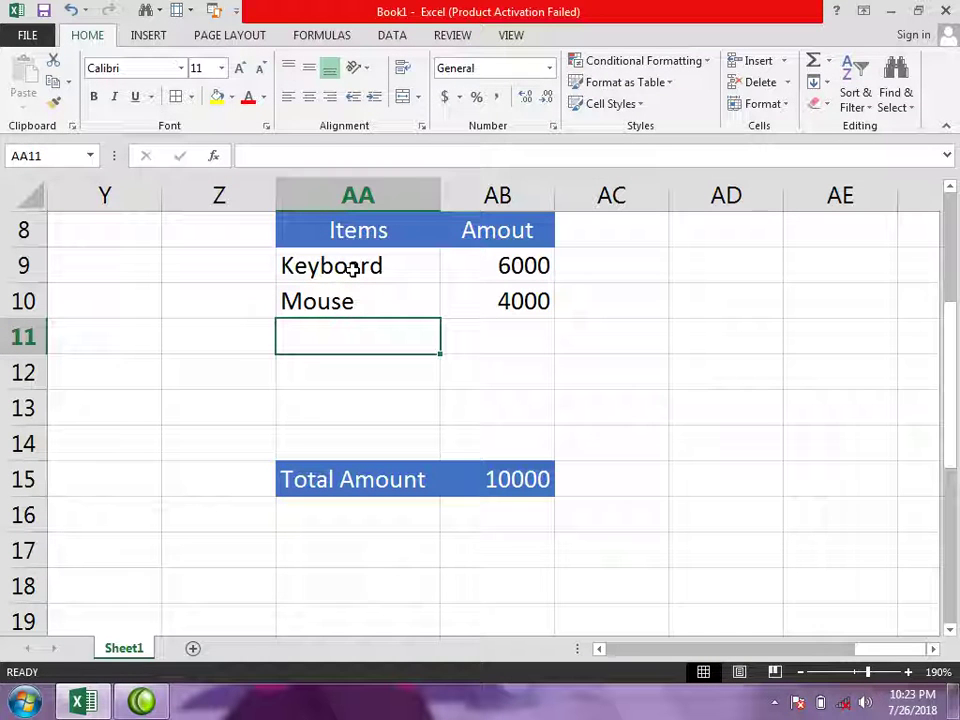
# Add Scaner with 6000 and Printer with 3000, bringing the total to 19000.
pyautogui.write('Ri')
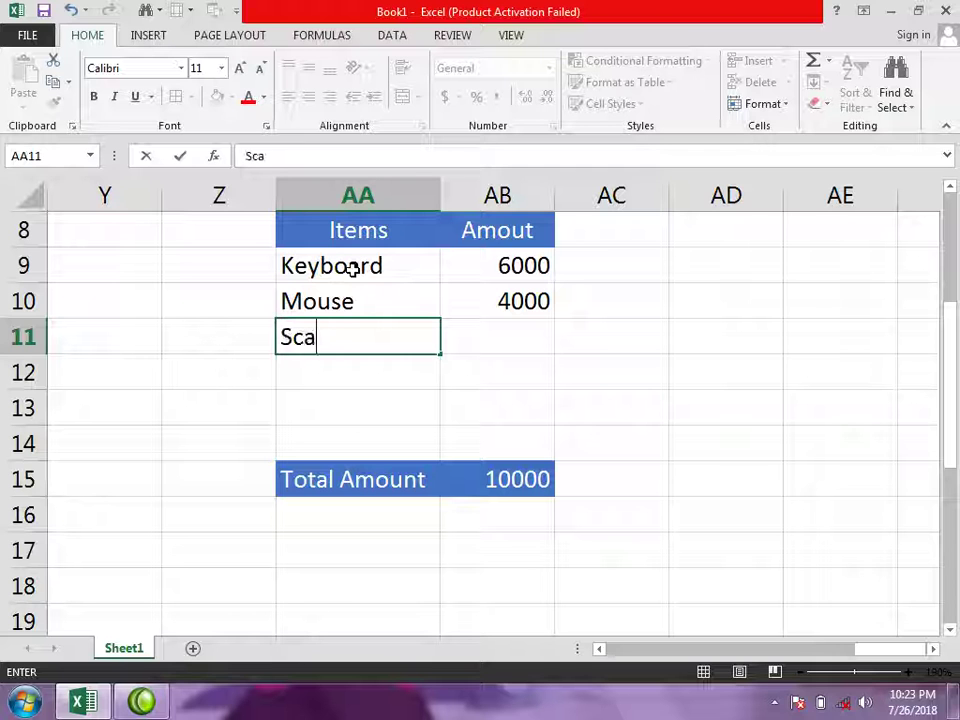
pyautogui.write('ner')
pyautogui.press('Tab')
pyautogui.write('6000')
pyautogui.press('Return')
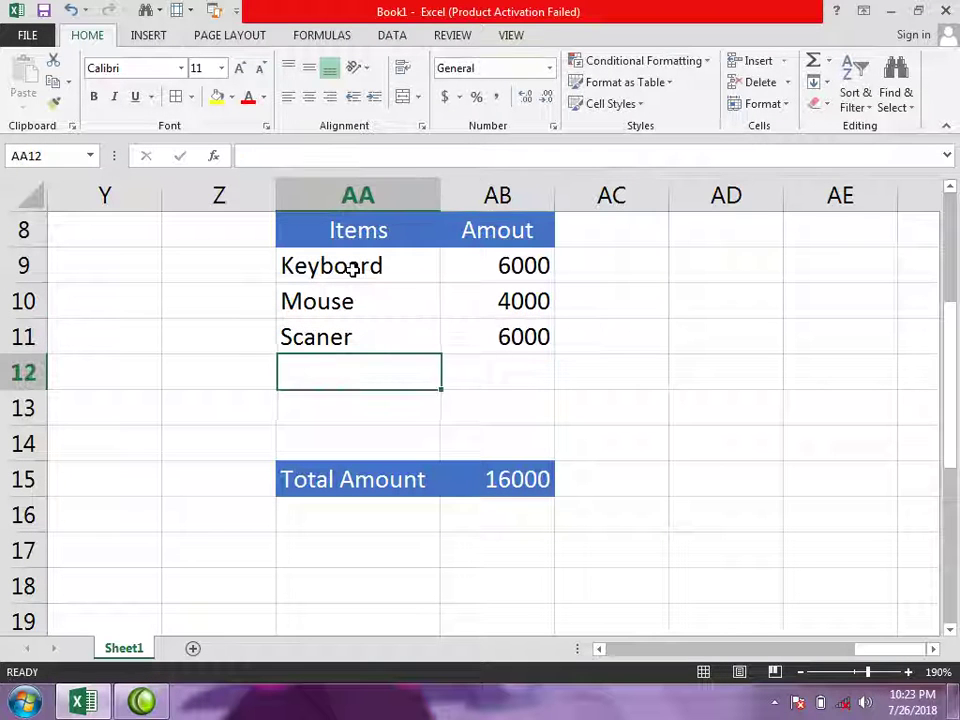
pyautogui.write('S')
pyautogui.write('P')
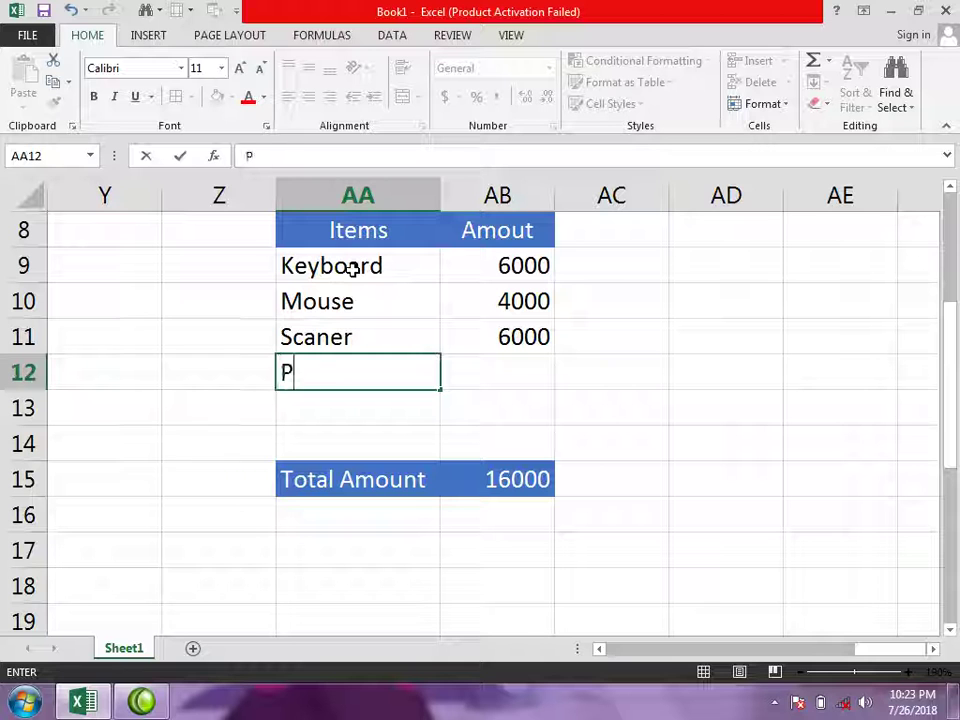
pyautogui.write('rinter')
pyautogui.hotkey('ctrl', 'Return')
pyautogui.press('Right')
pyautogui.write('3')
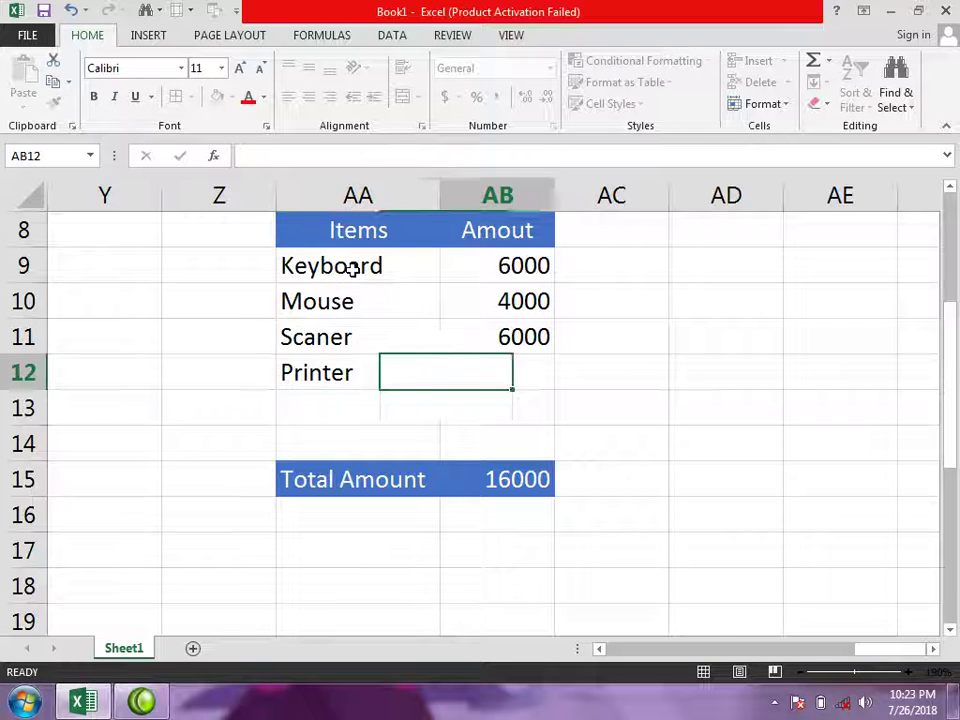
pyautogui.write('000')
pyautogui.press('Return')
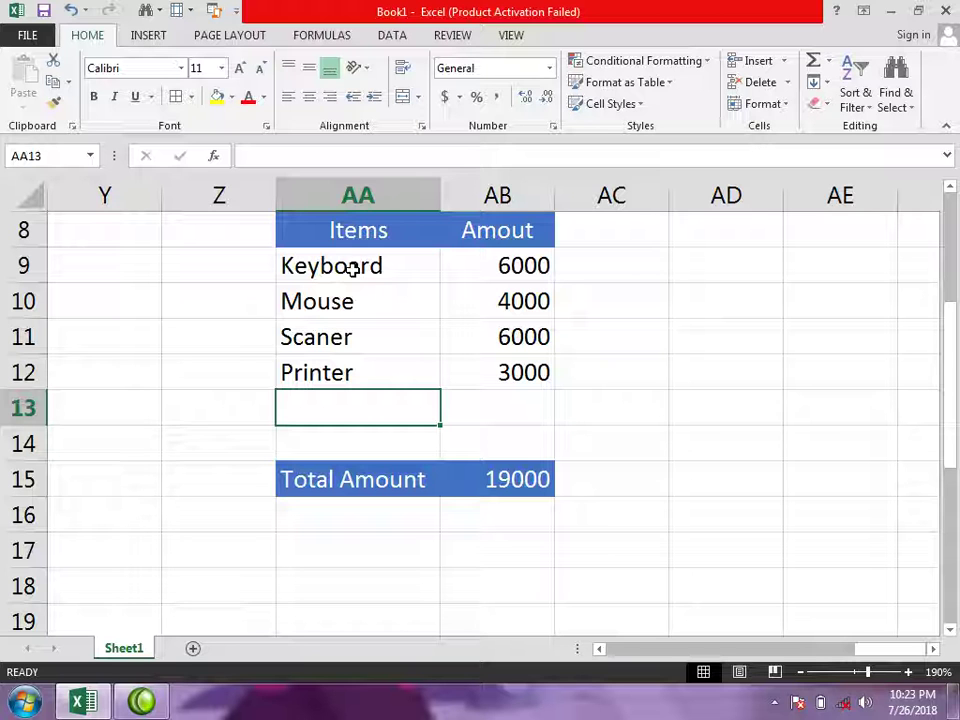
pyautogui.click(529, 392)
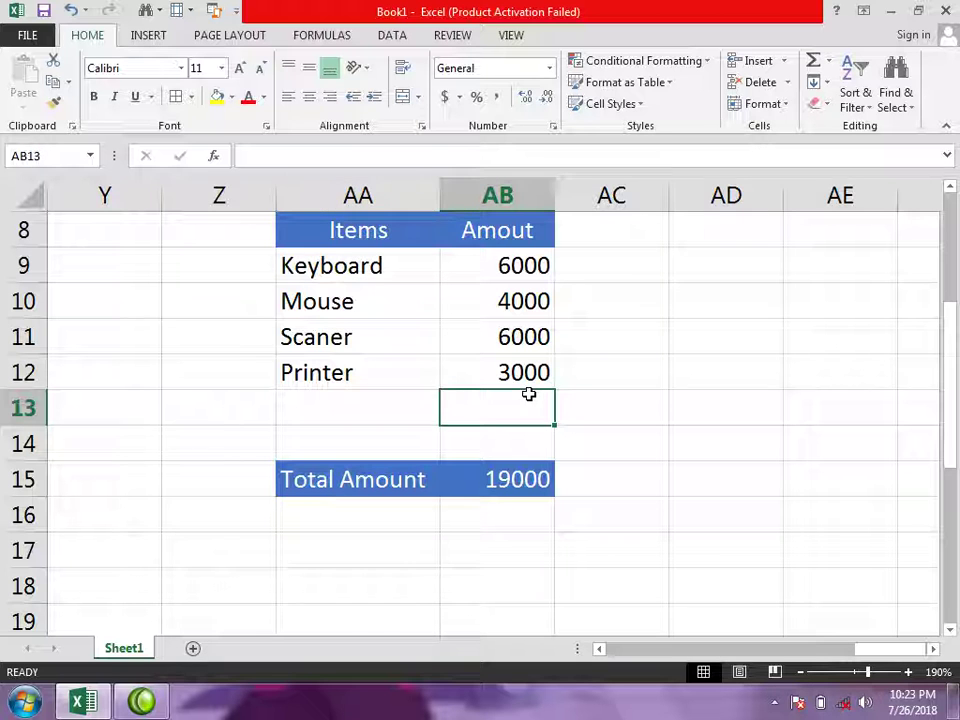
pyautogui.moveTo(341, 265); pyautogui.dragTo(501, 383)
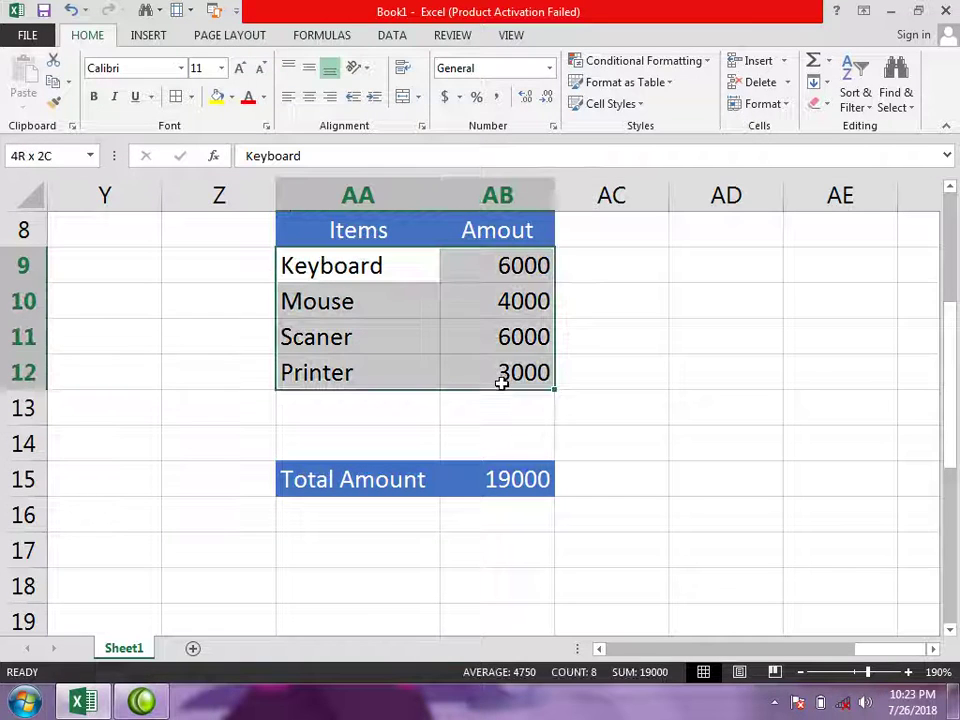
# Type the label Sum in cell AA17.
pyautogui.click(430, 551)
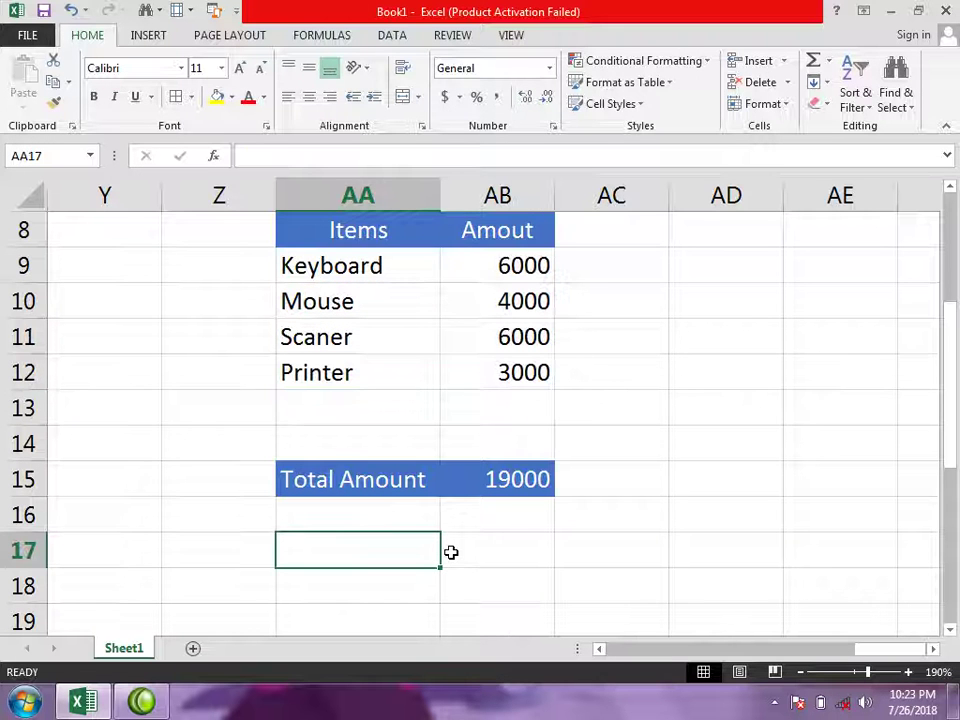
pyautogui.write('Sum')
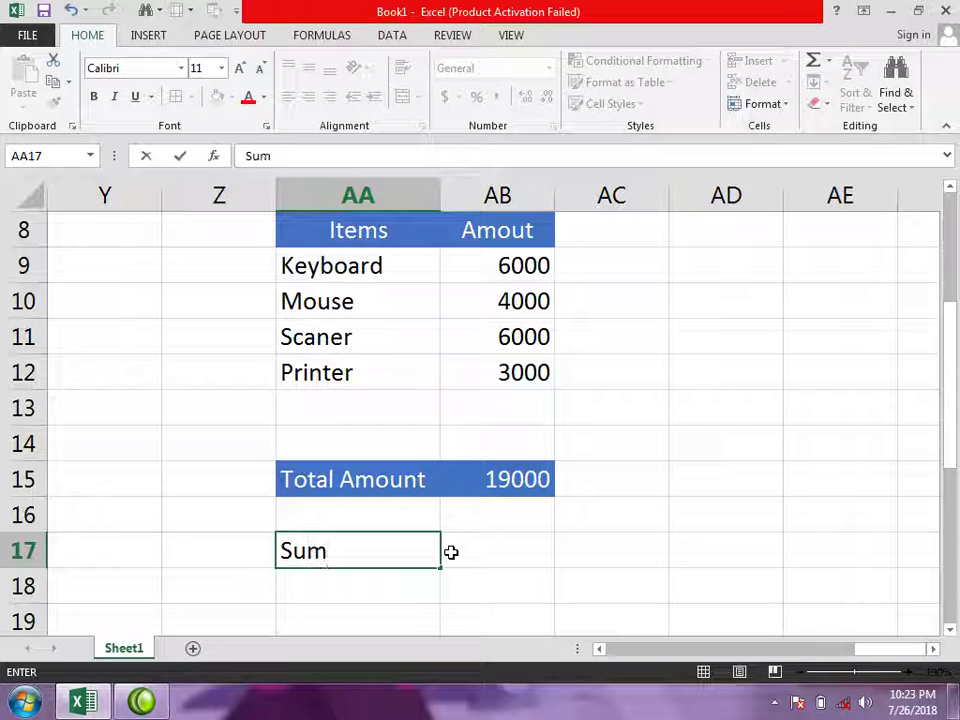
pyautogui.click(451, 552)
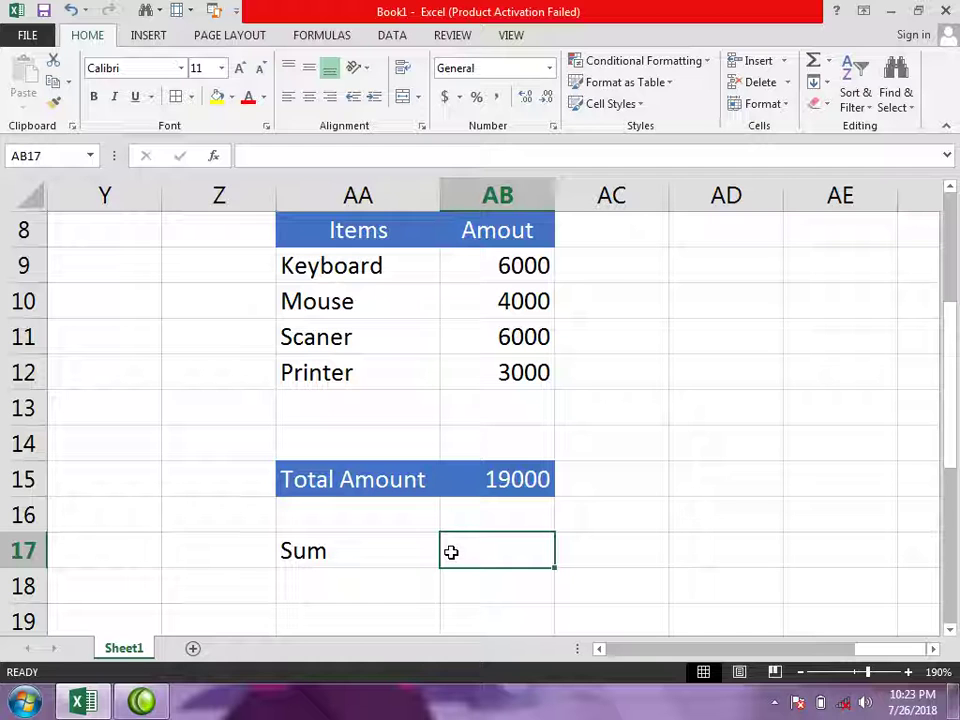
pyautogui.write('S')
pyautogui.press('BackSpace')
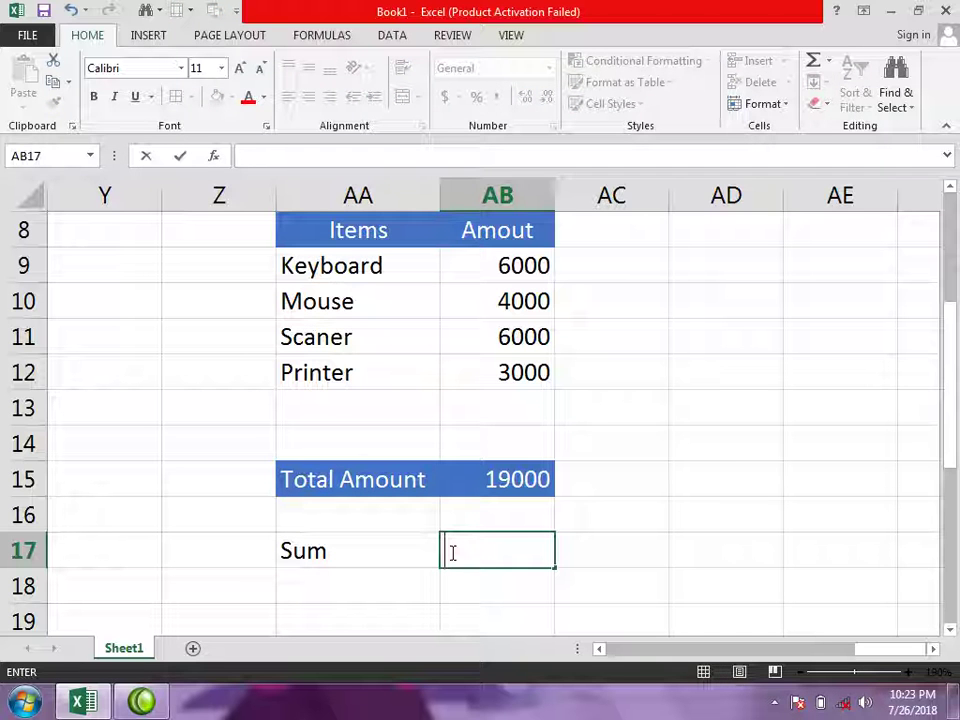
pyautogui.click(536, 484)
# Clear AB15 and rebuild its total with AutoSum > Sum over the amounts.
pyautogui.press('Delete')
pyautogui.click(758, 450)
pyautogui.moveTo(529, 266); pyautogui.dragTo(516, 471)
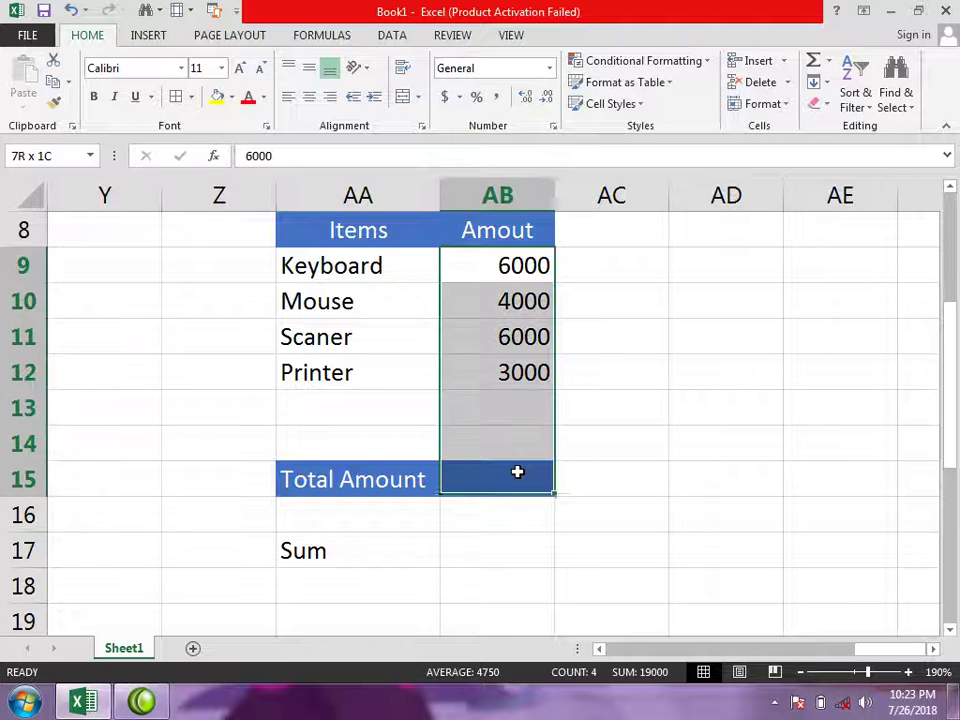
pyautogui.click(828, 61)
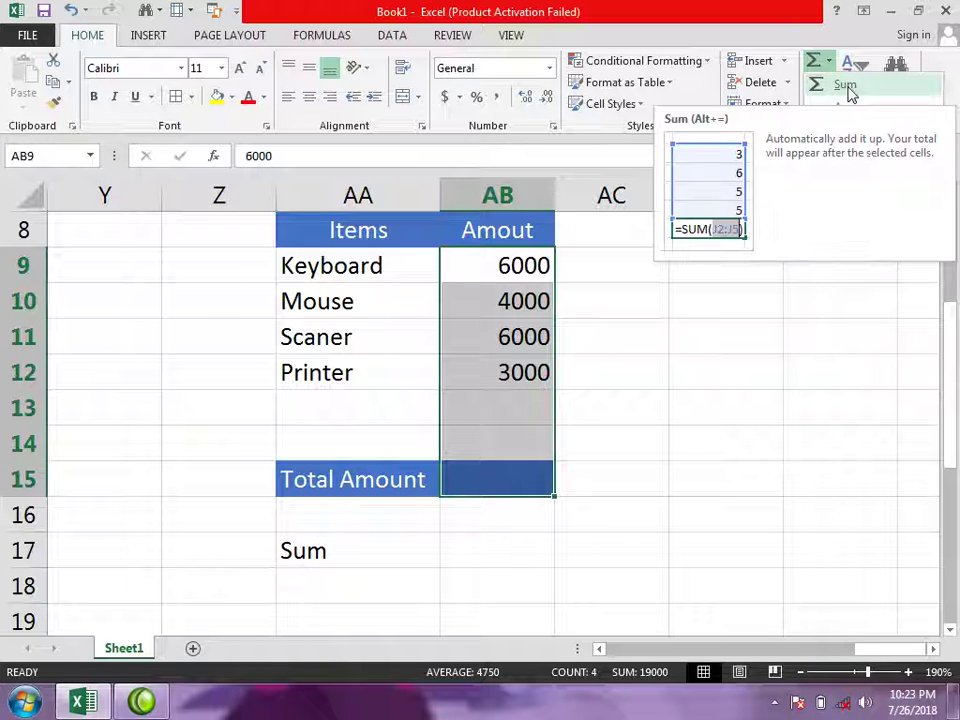
pyautogui.click(846, 88)
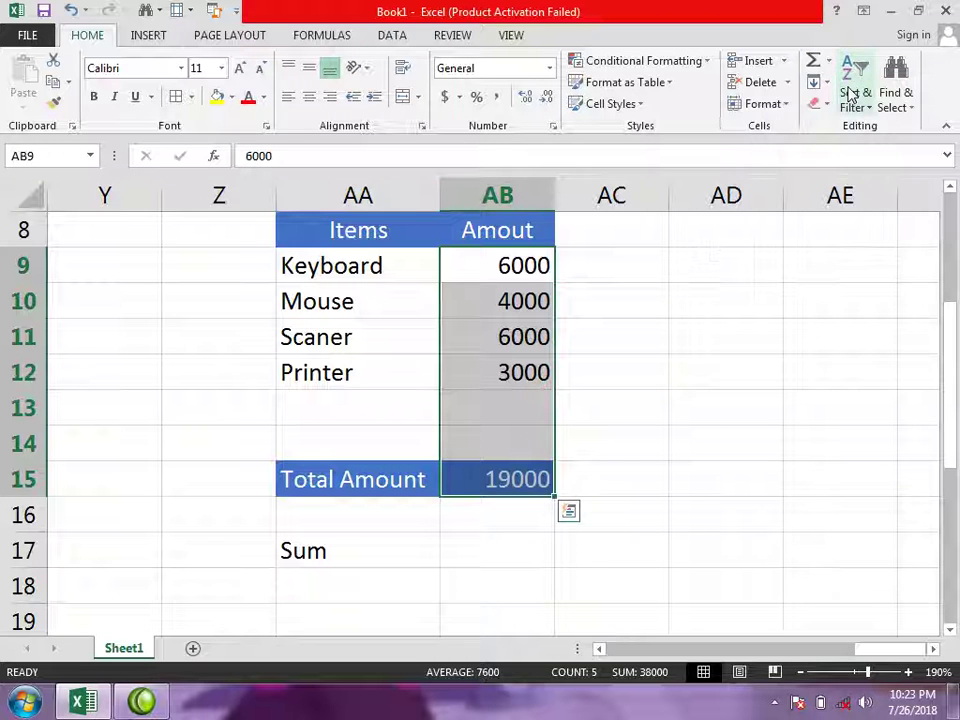
pyautogui.click(613, 416)
pyautogui.click(495, 483)
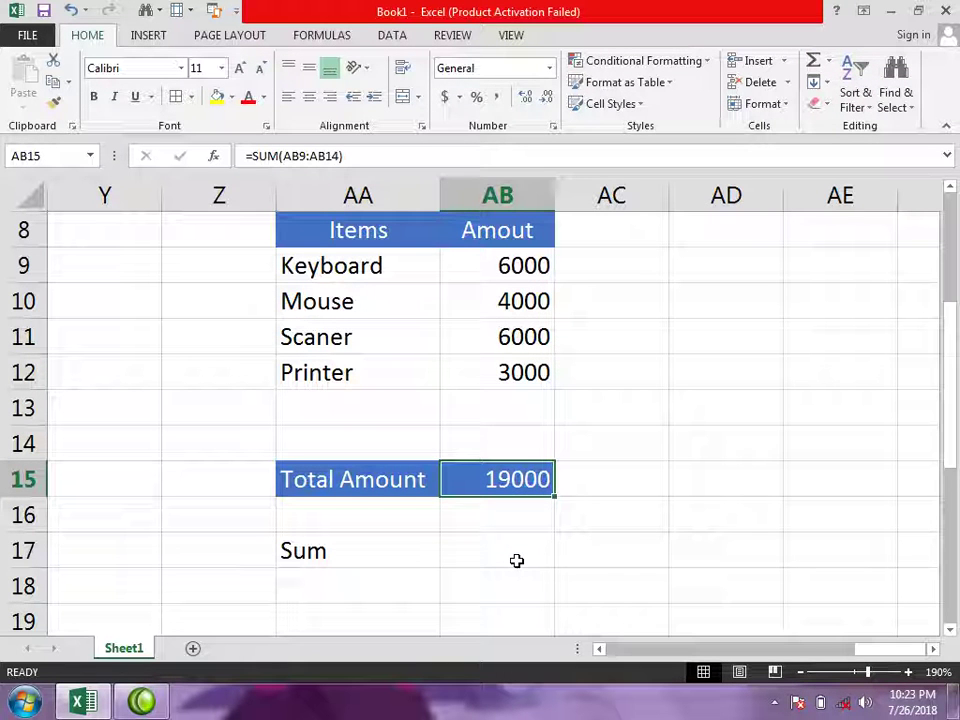
# Repeat the AutoSum on AB15, then delete the result so the cell is blank.
pyautogui.moveTo(326, 486); pyautogui.dragTo(491, 484)
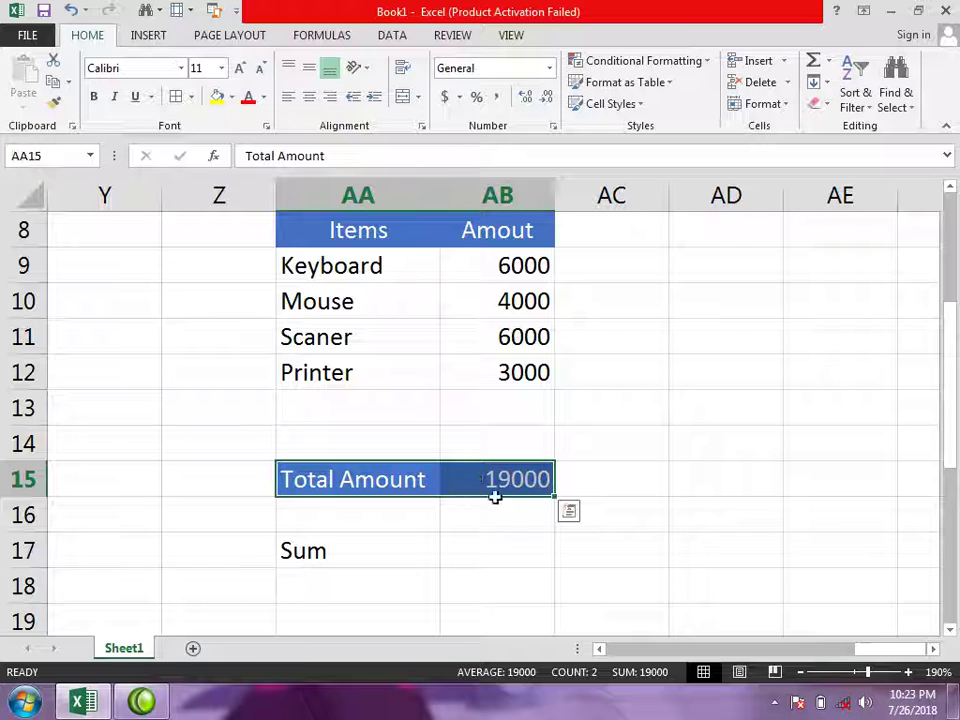
pyautogui.click(499, 512)
pyautogui.click(516, 490)
pyautogui.press('Delete')
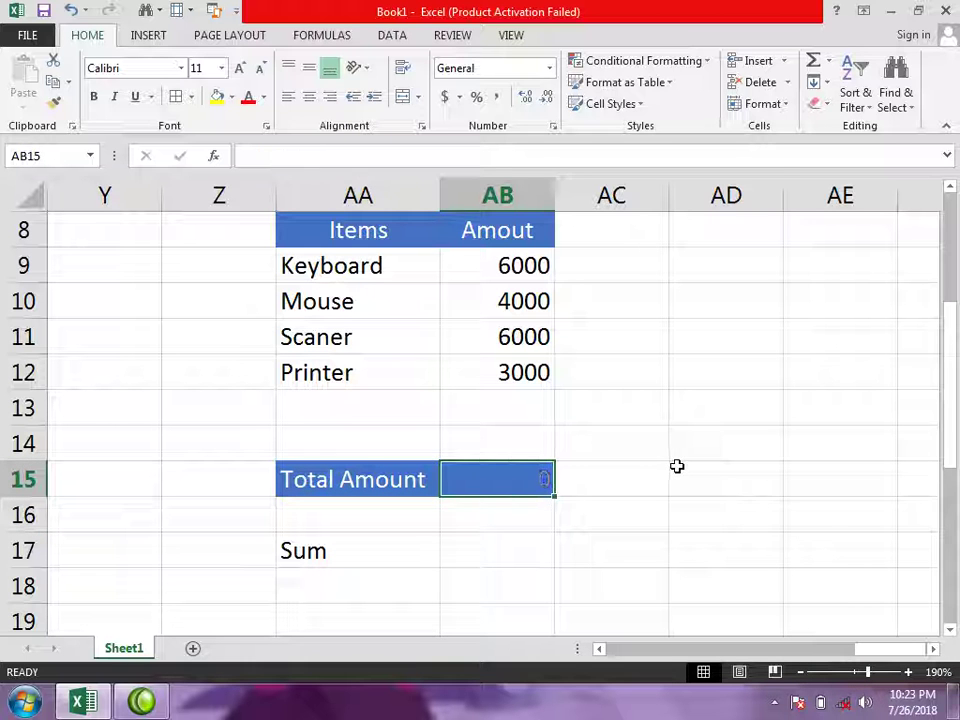
pyautogui.click(677, 467)
pyautogui.moveTo(513, 262); pyautogui.dragTo(485, 468)
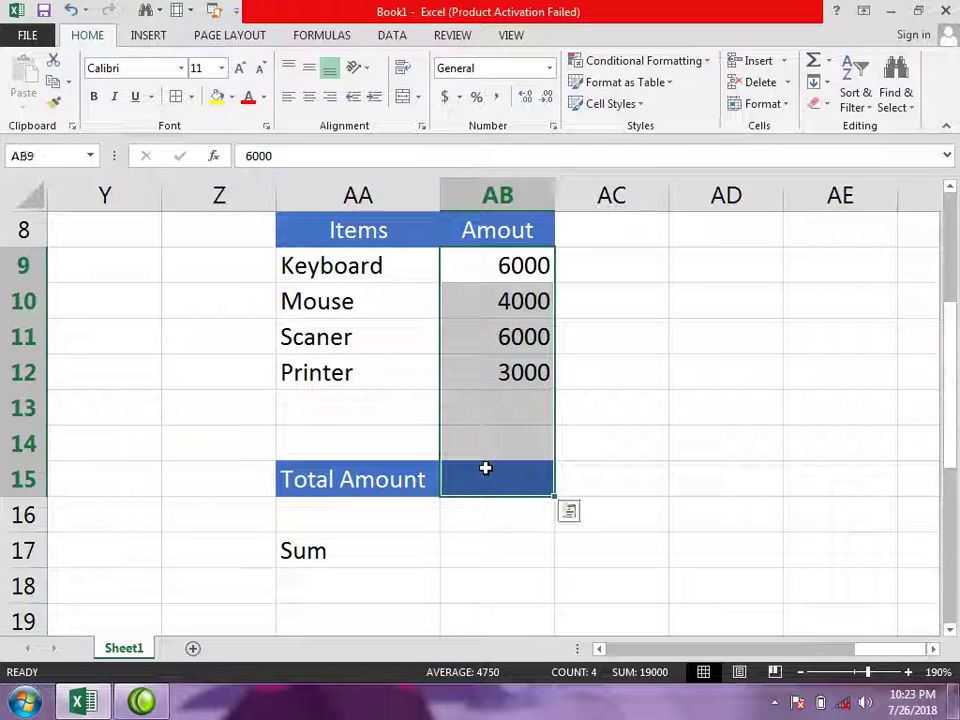
pyautogui.click(829, 62)
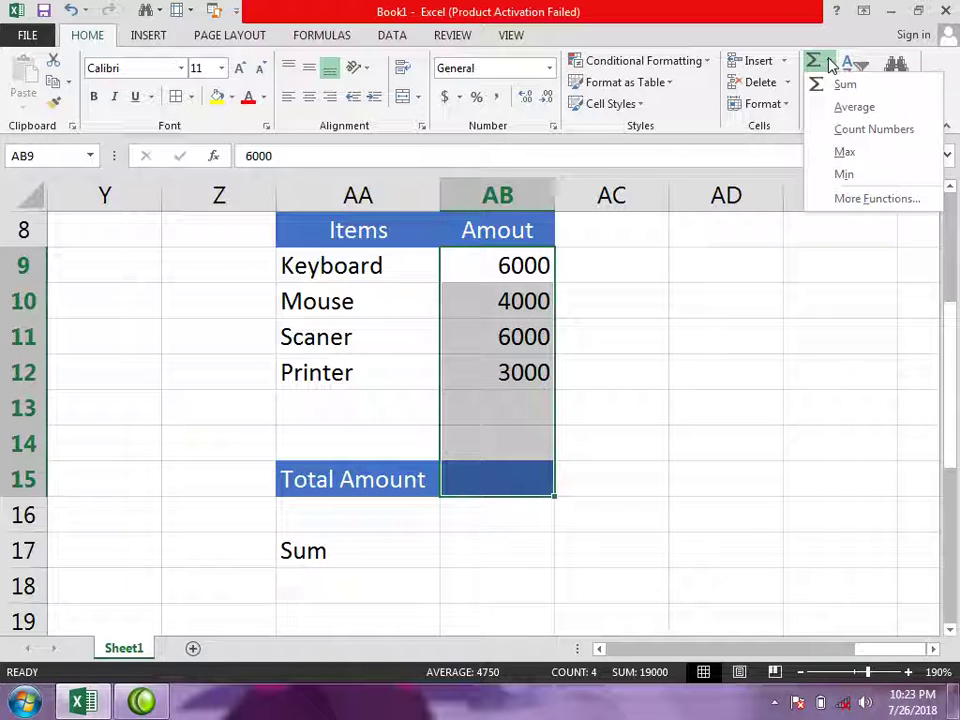
pyautogui.click(840, 86)
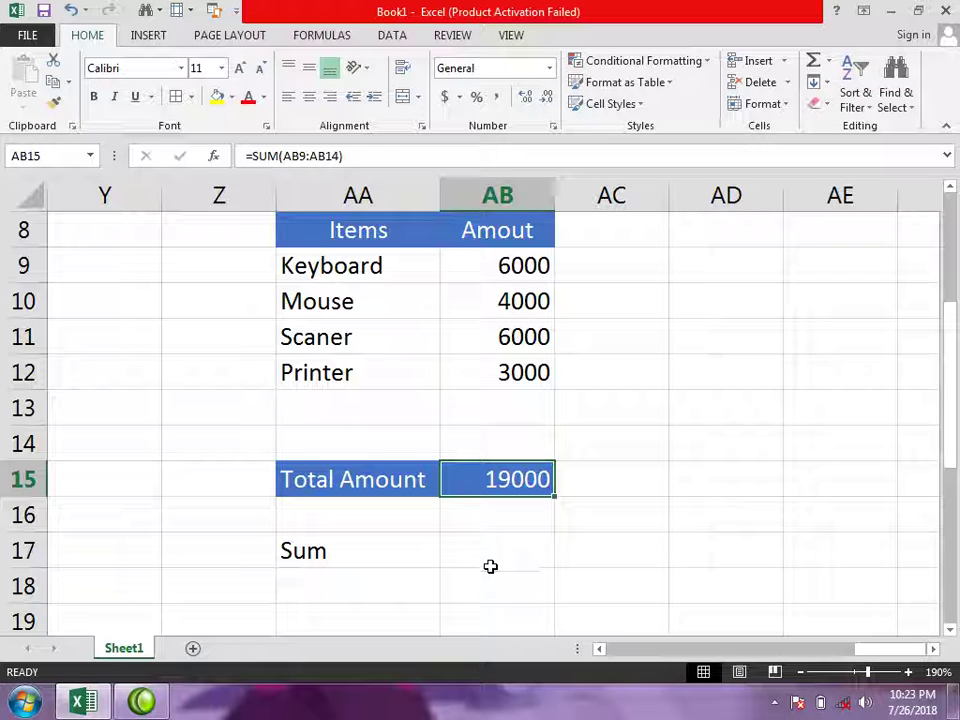
pyautogui.press('Delete')
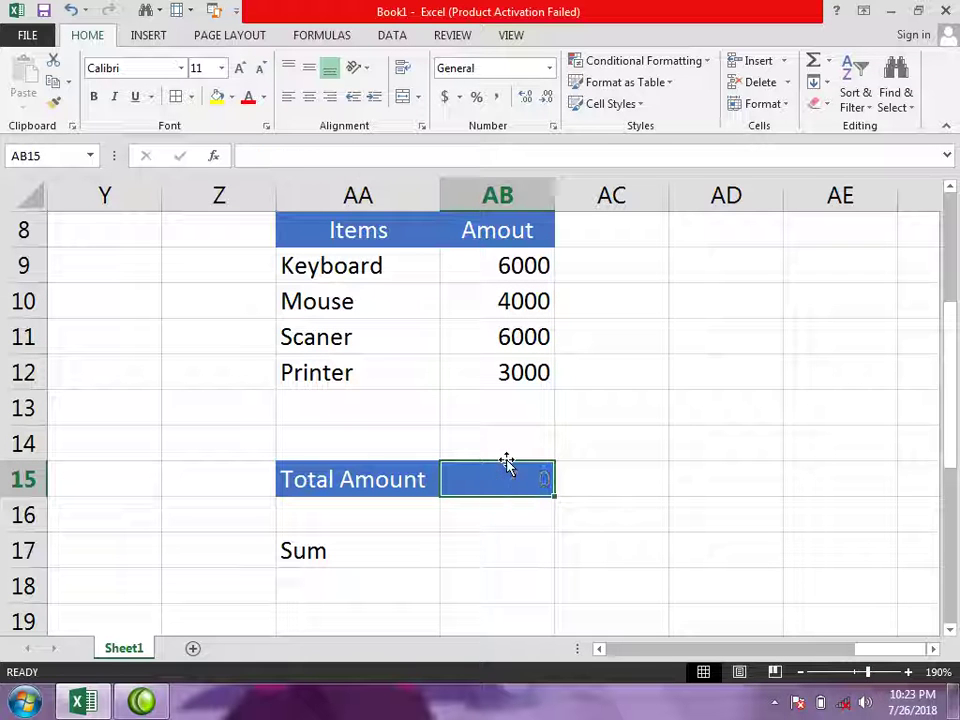
# Write the shortcut note 'ALT +' in cell AD14.
pyautogui.moveTo(505, 270); pyautogui.dragTo(511, 462)
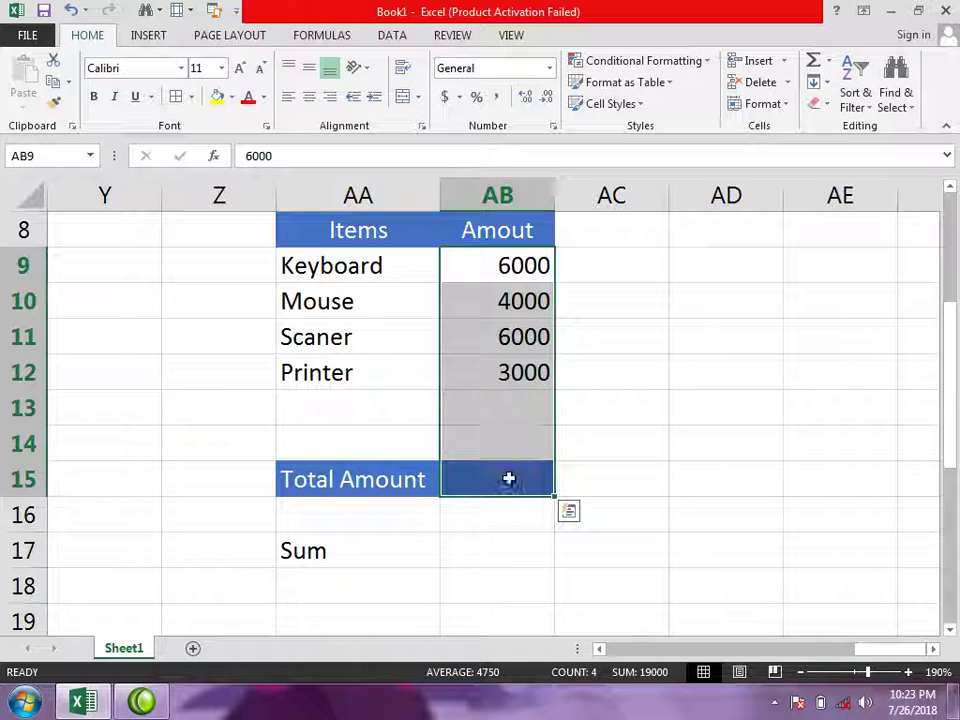
pyautogui.click(691, 443)
pyautogui.write('S')
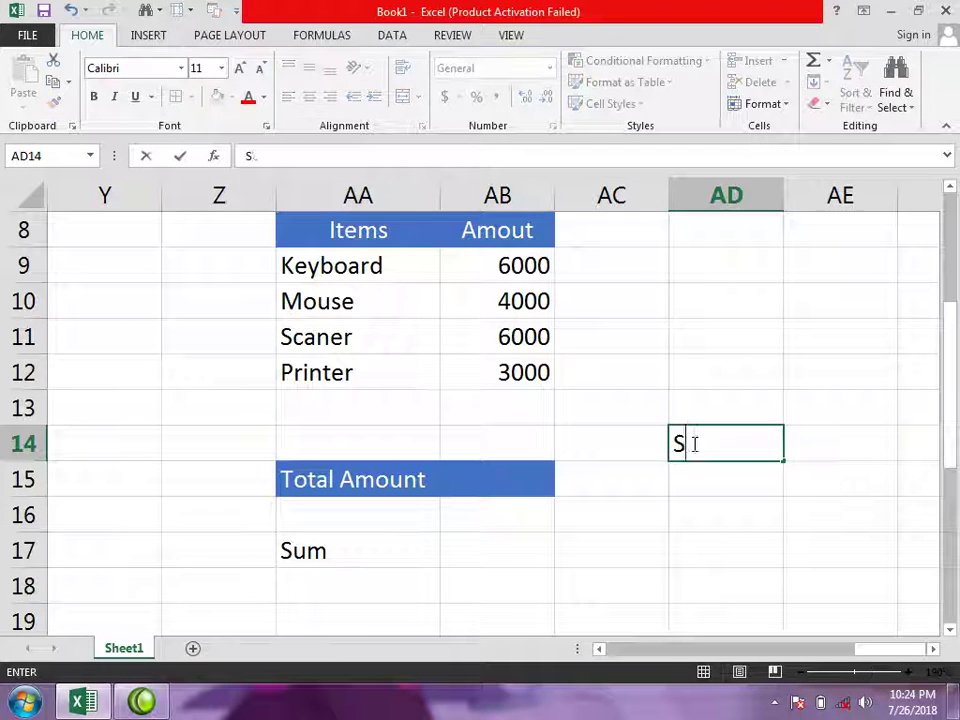
pyautogui.press('BackSpace')
pyautogui.write('ALT')
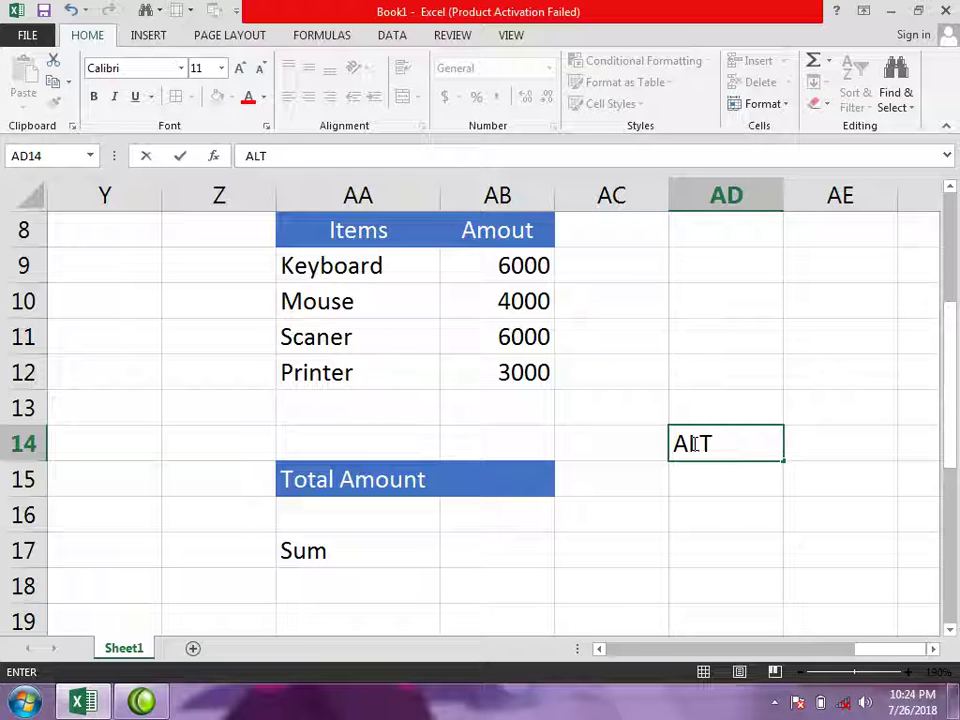
pyautogui.write(' +')
pyautogui.press('Return')
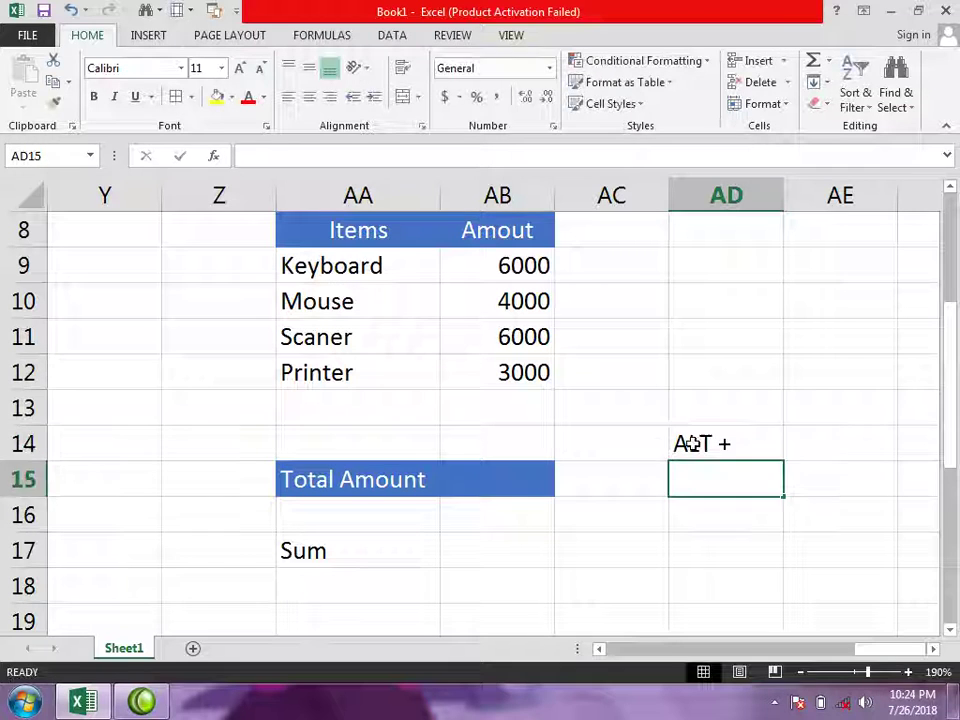
# Inspect the total formula in AB15 and clear it.
pyautogui.click(497, 479)
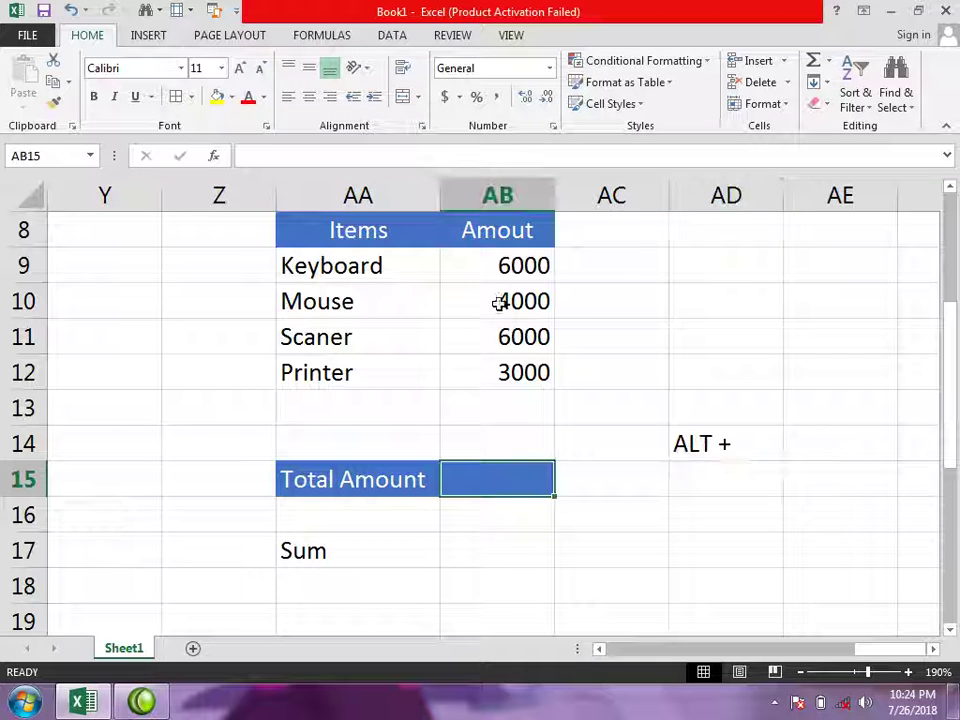
pyautogui.click(516, 262)
pyautogui.moveTo(516, 251); pyautogui.dragTo(510, 461)
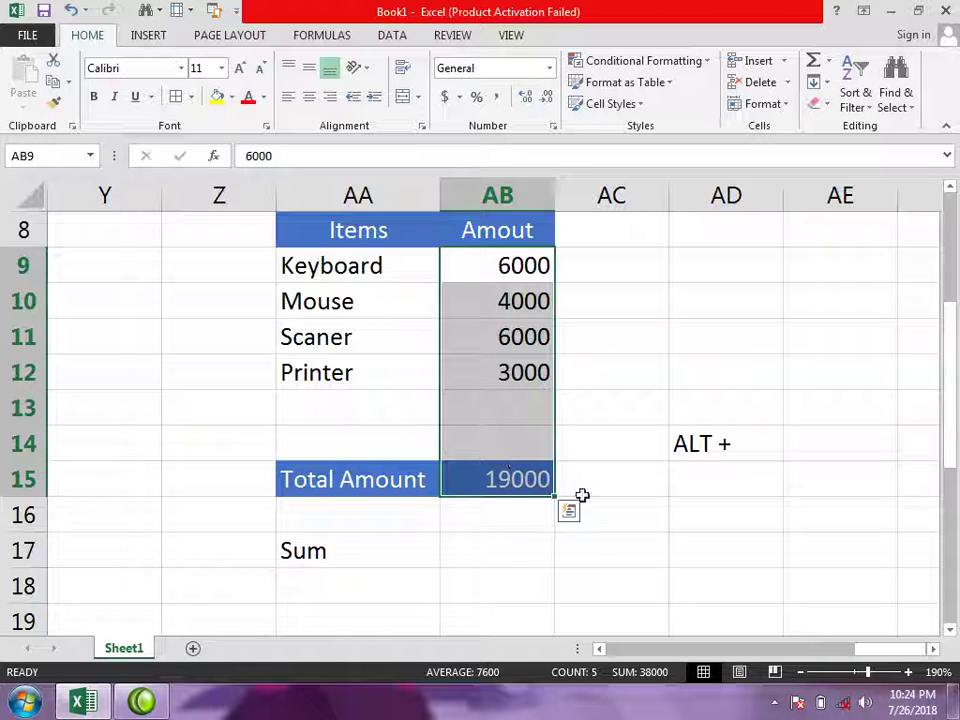
pyautogui.click(718, 540)
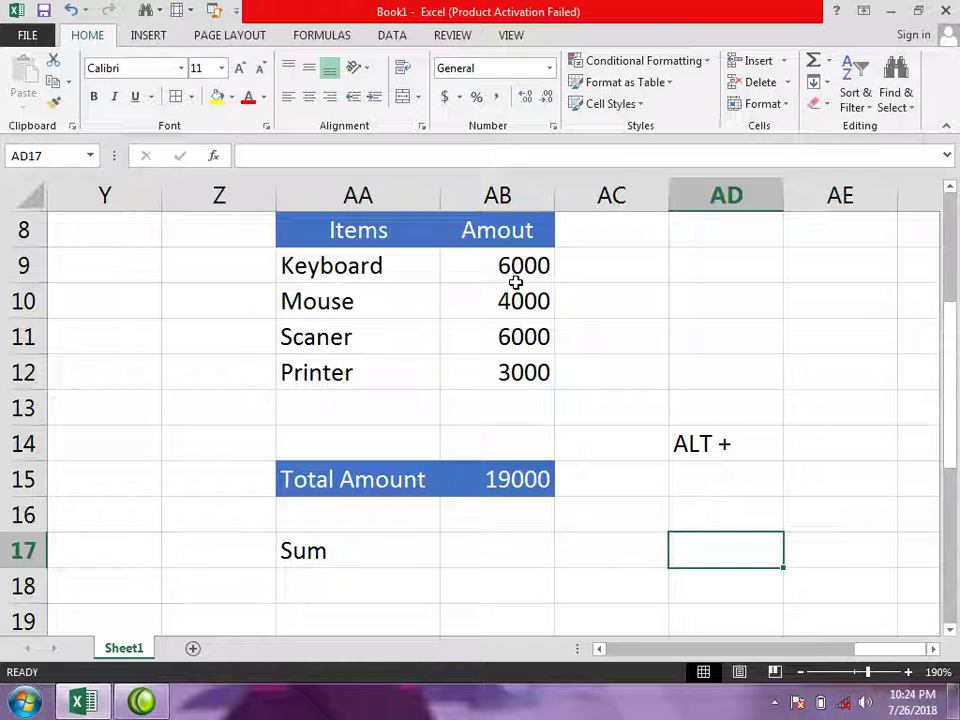
pyautogui.moveTo(524, 265); pyautogui.dragTo(525, 446)
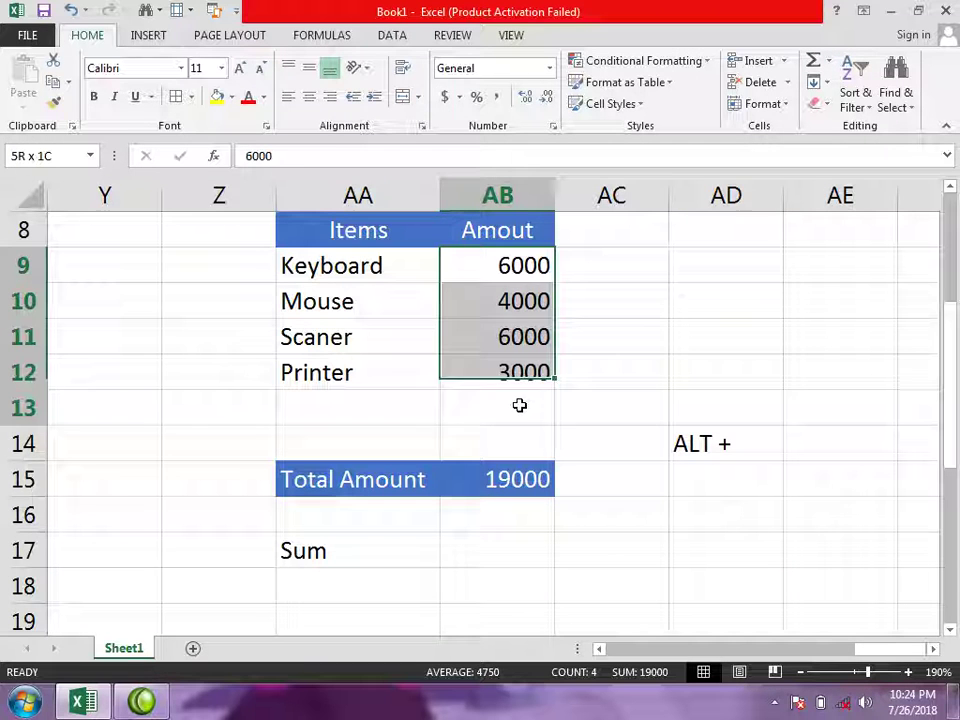
pyautogui.doubleClick(530, 479)
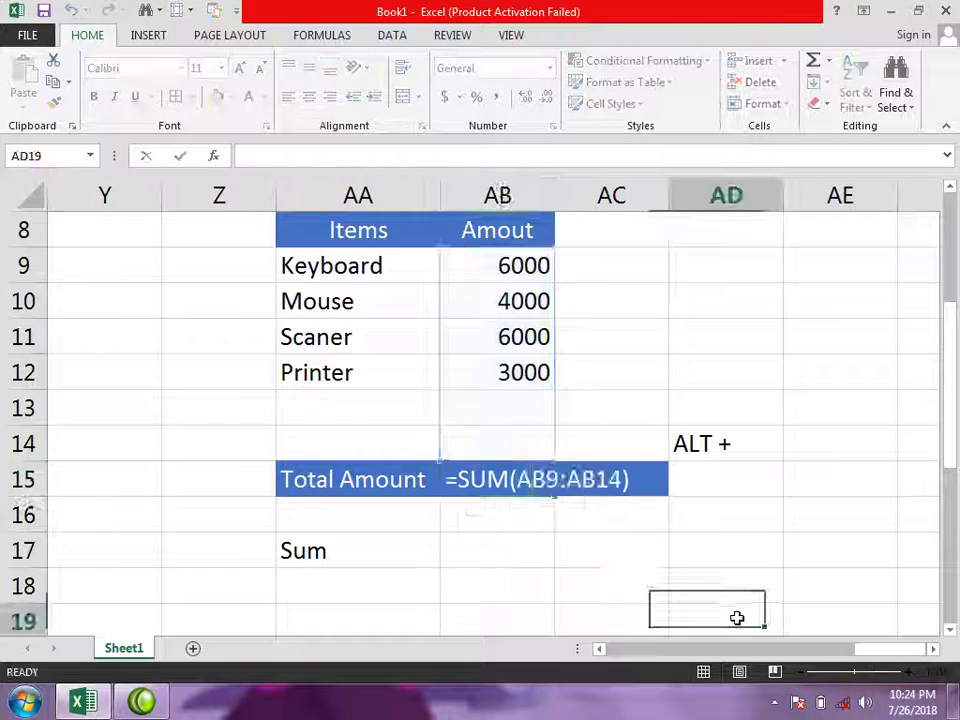
pyautogui.click(735, 619)
pyautogui.click(536, 481)
pyautogui.press('Delete')
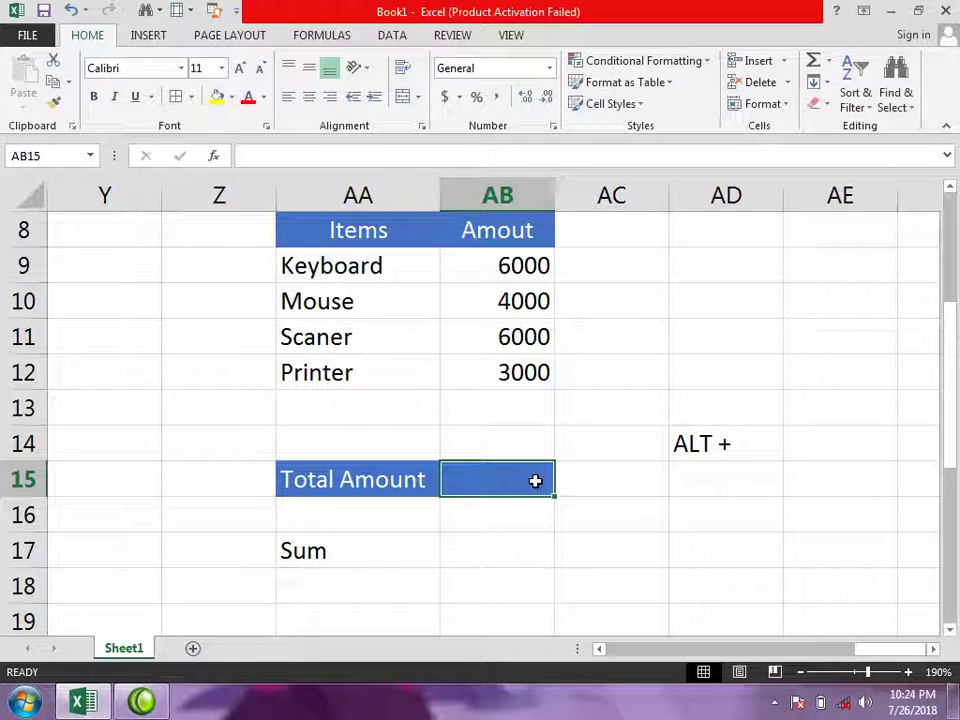
# Total AB15 with a formula adding the Printer, Scaner, Mouse and Keyboard amounts.
pyautogui.write('=')
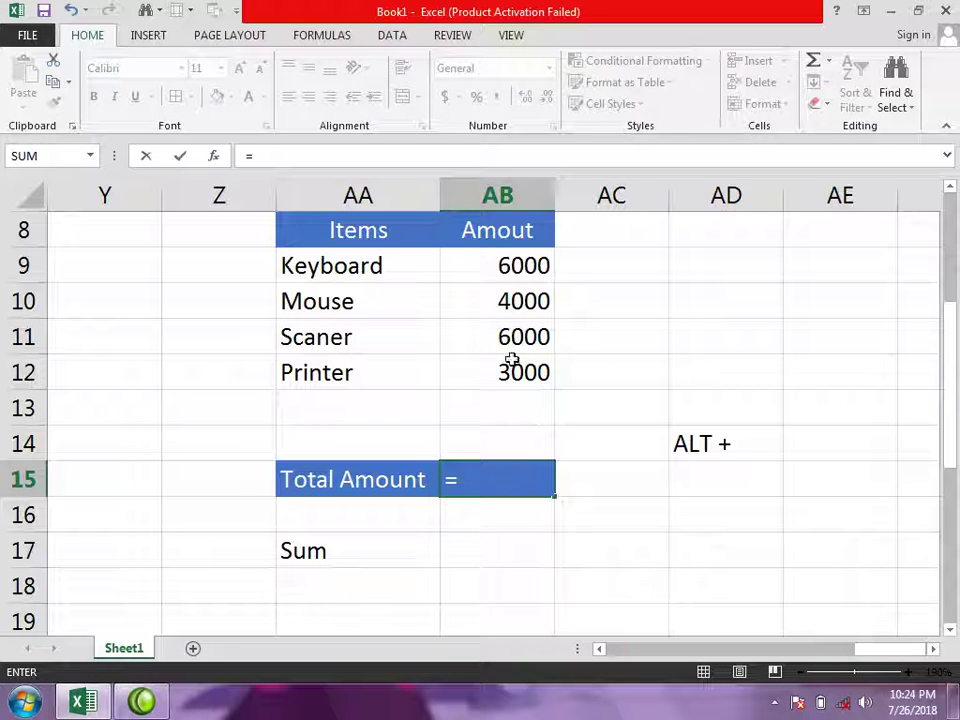
pyautogui.click(525, 377)
pyautogui.write('+')
pyautogui.click(545, 335)
pyautogui.write('+')
pyautogui.click(540, 300)
pyautogui.write('+')
pyautogui.click(535, 266)
pyautogui.press('Return')
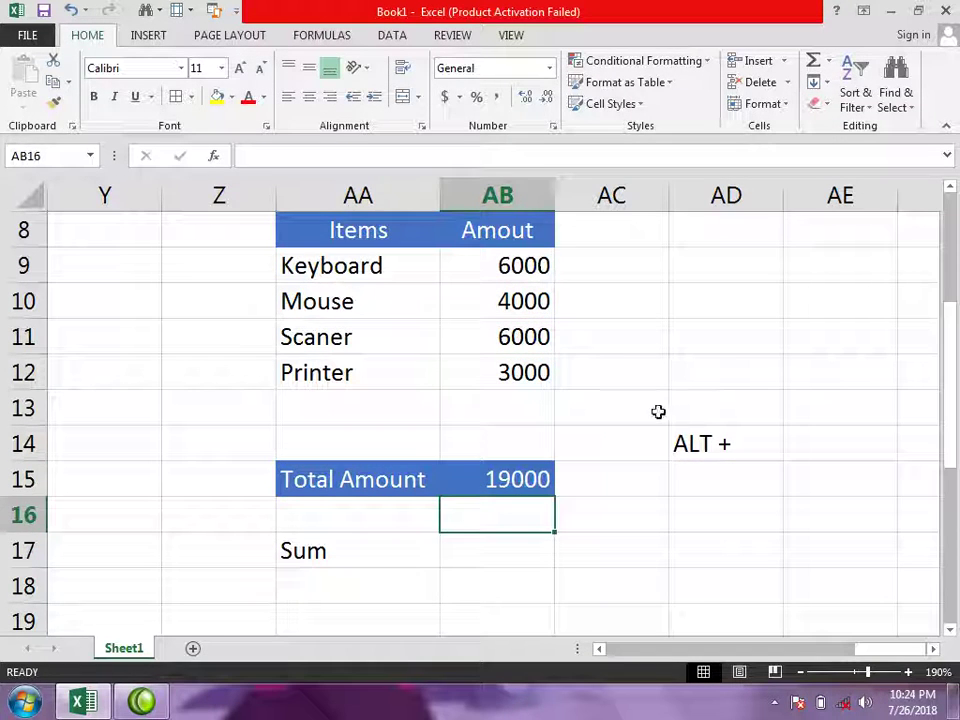
# Delete the 'ALT +' note from AD14.
pyautogui.click(702, 437)
pyautogui.click(768, 471)
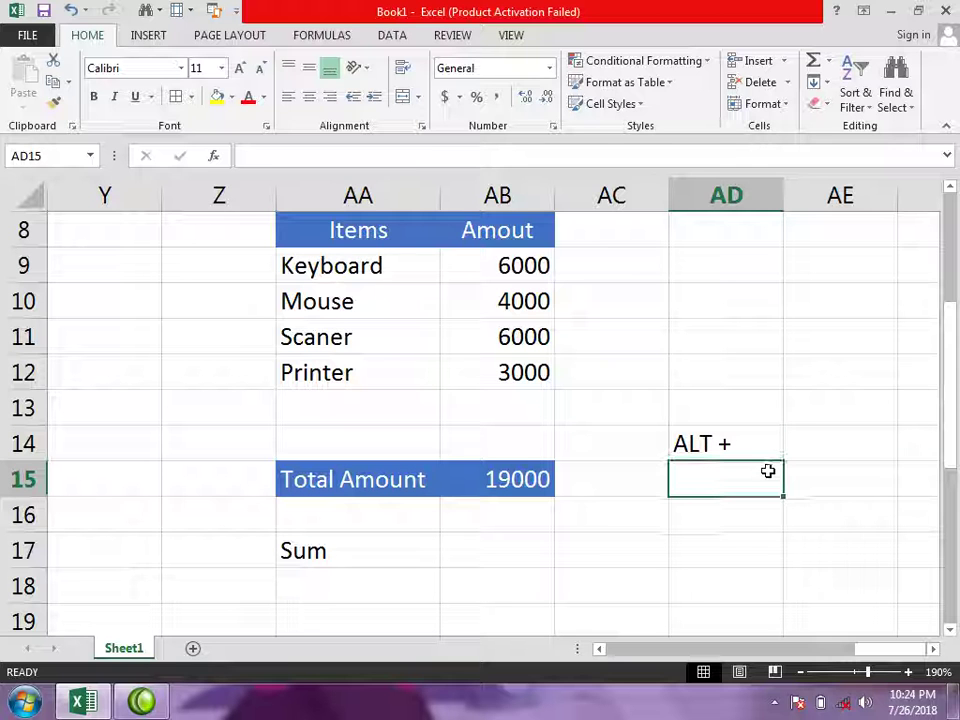
pyautogui.click(766, 449)
pyautogui.press('Delete')
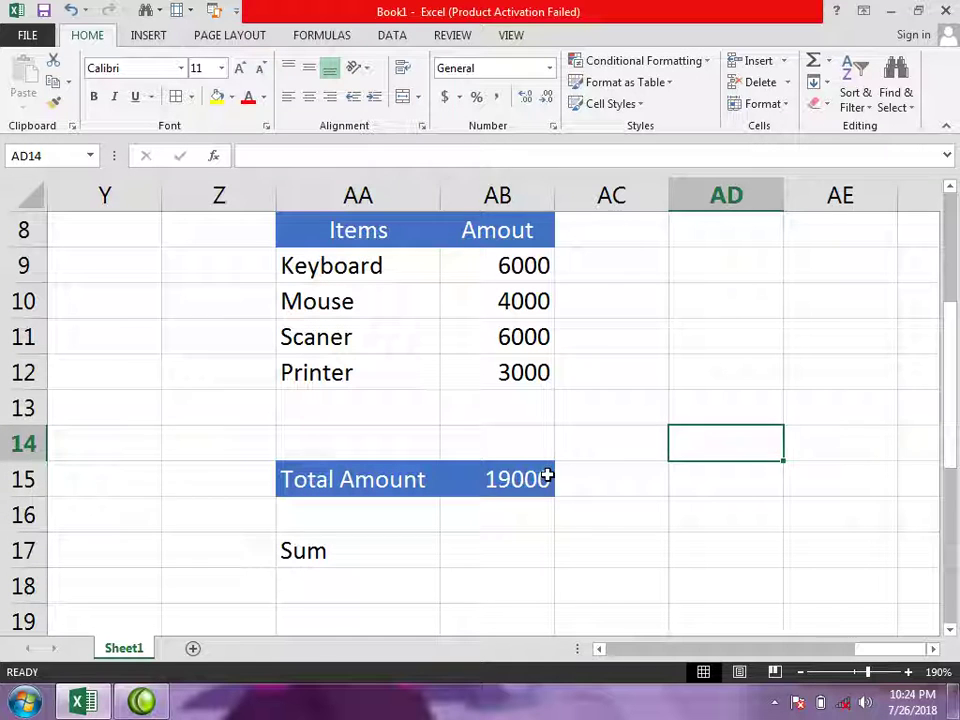
# Replace the AB15 total with a =SUM formula over the four amounts.
pyautogui.click(538, 479)
pyautogui.press('Delete')
pyautogui.write('=SUM(')
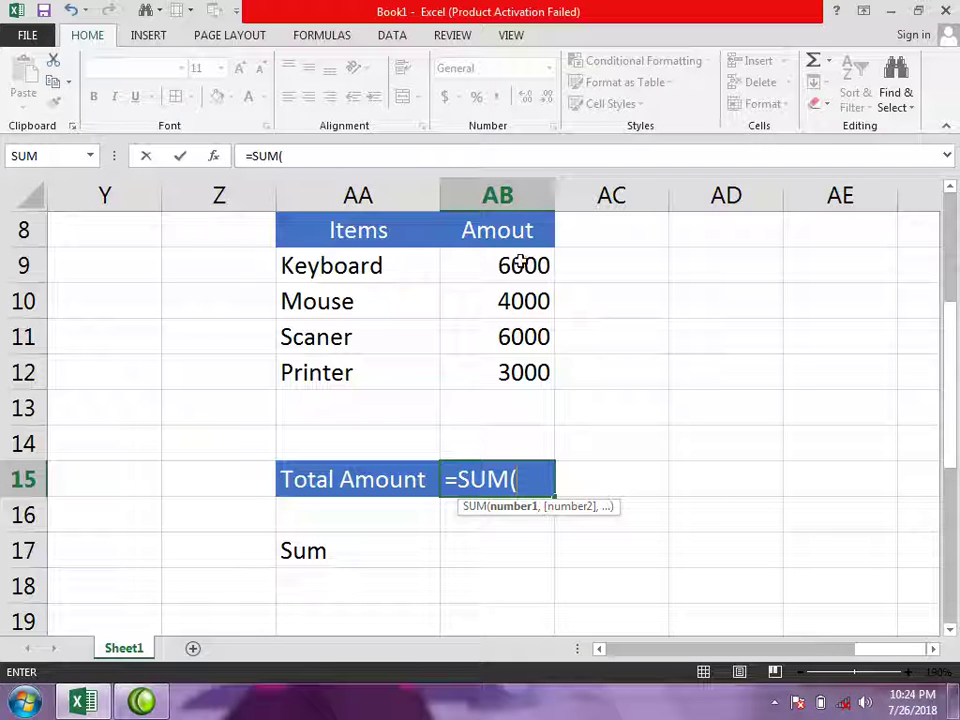
pyautogui.moveTo(521, 263); pyautogui.dragTo(514, 368)
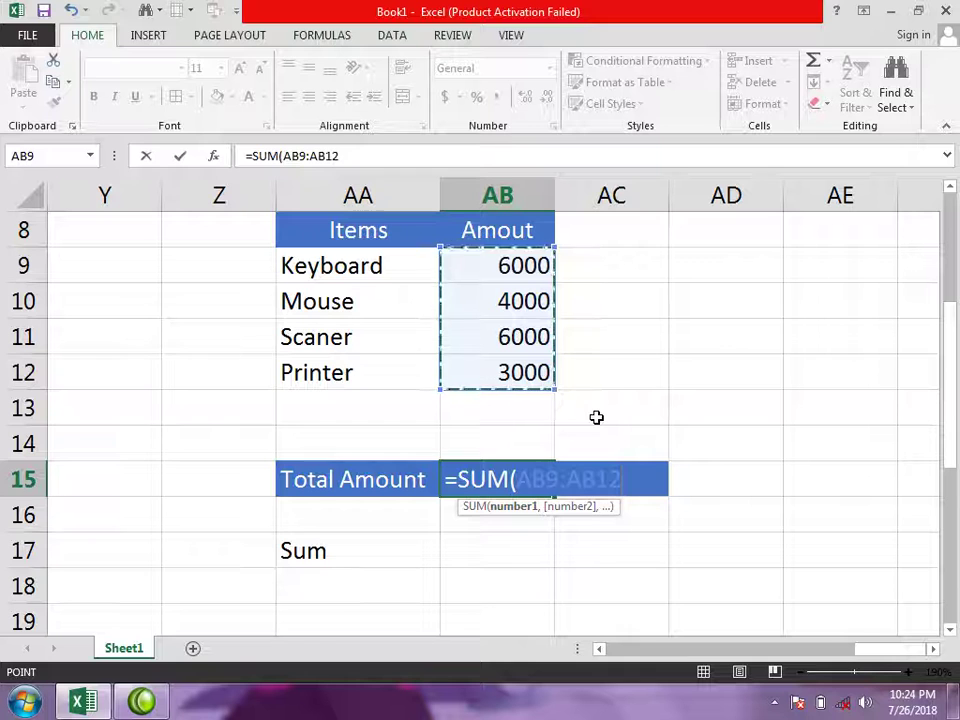
pyautogui.press('Return')
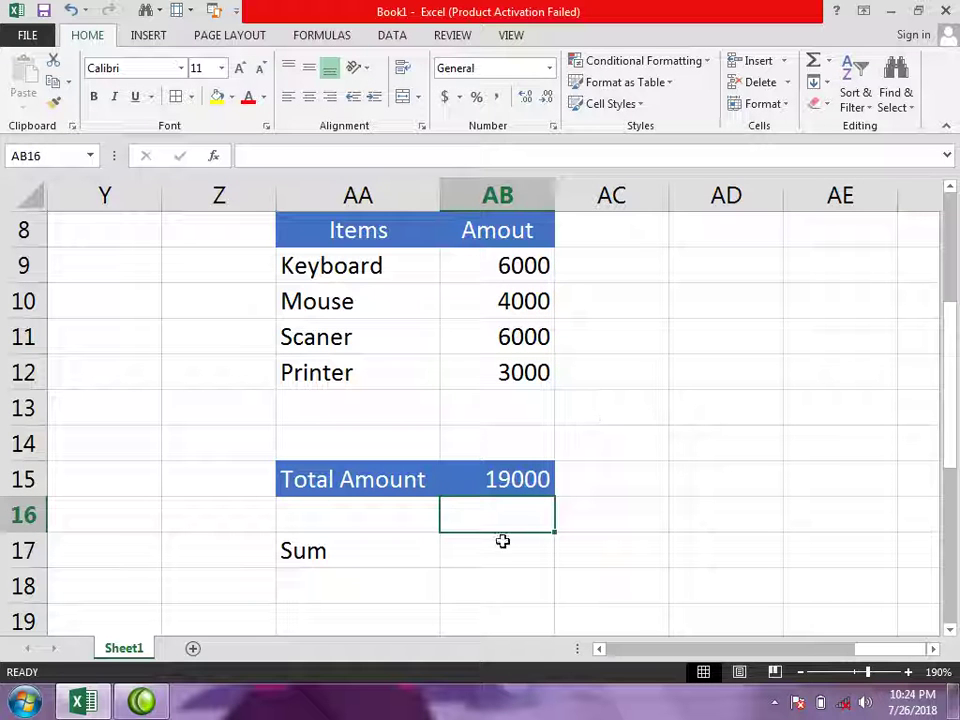
pyautogui.click(510, 478)
# Clear AB15 and re-total the amounts with the AutoSum button.
pyautogui.press('Delete')
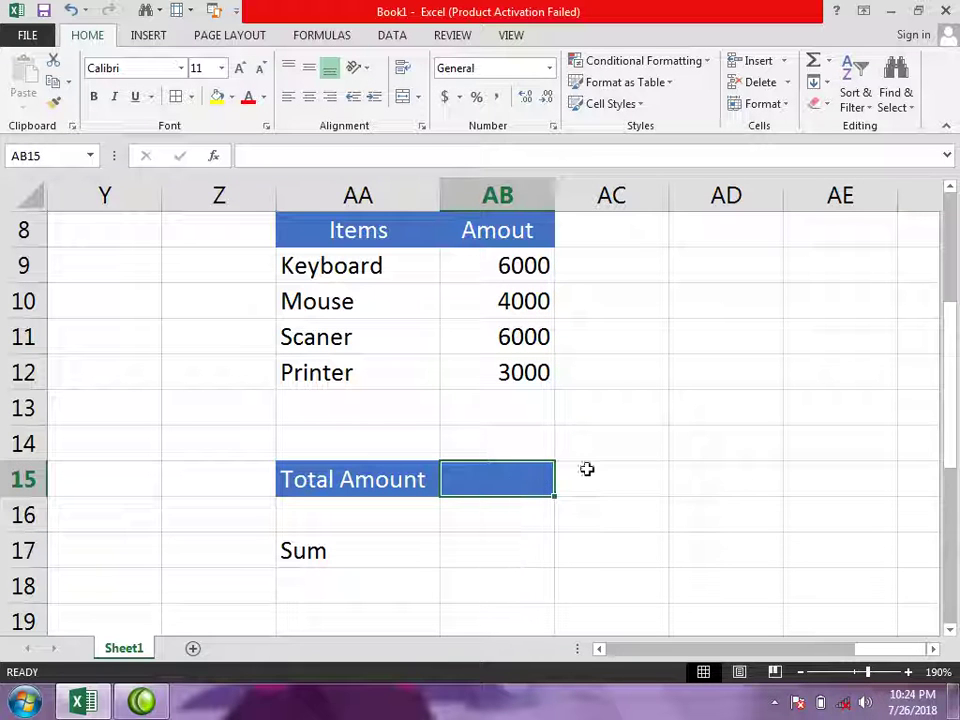
pyautogui.press('Right')
pyautogui.moveTo(531, 260); pyautogui.dragTo(525, 476)
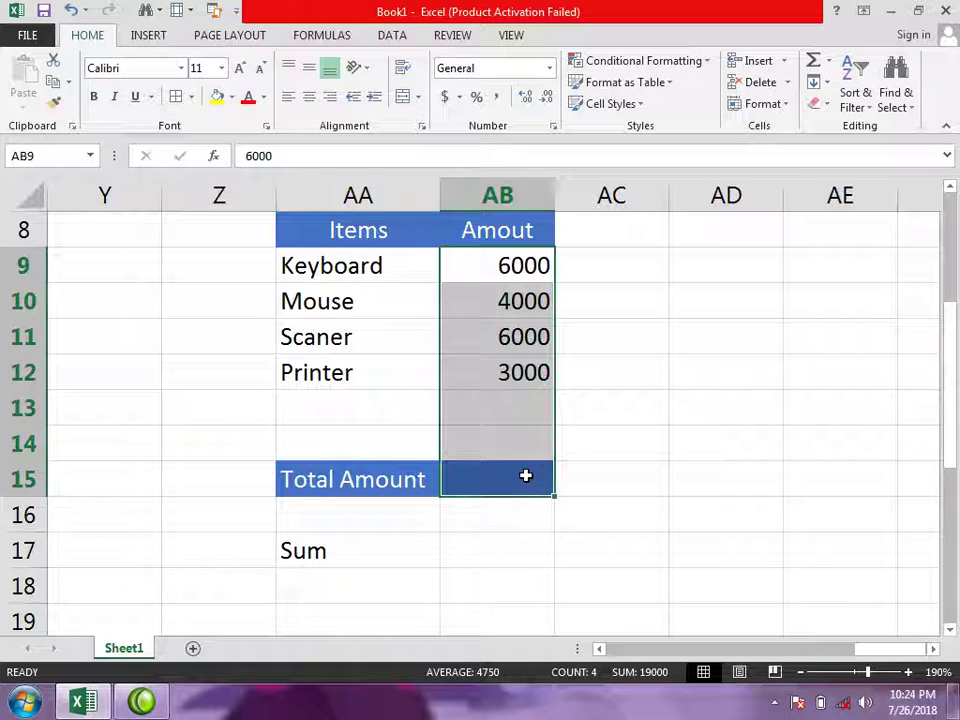
pyautogui.click(812, 68)
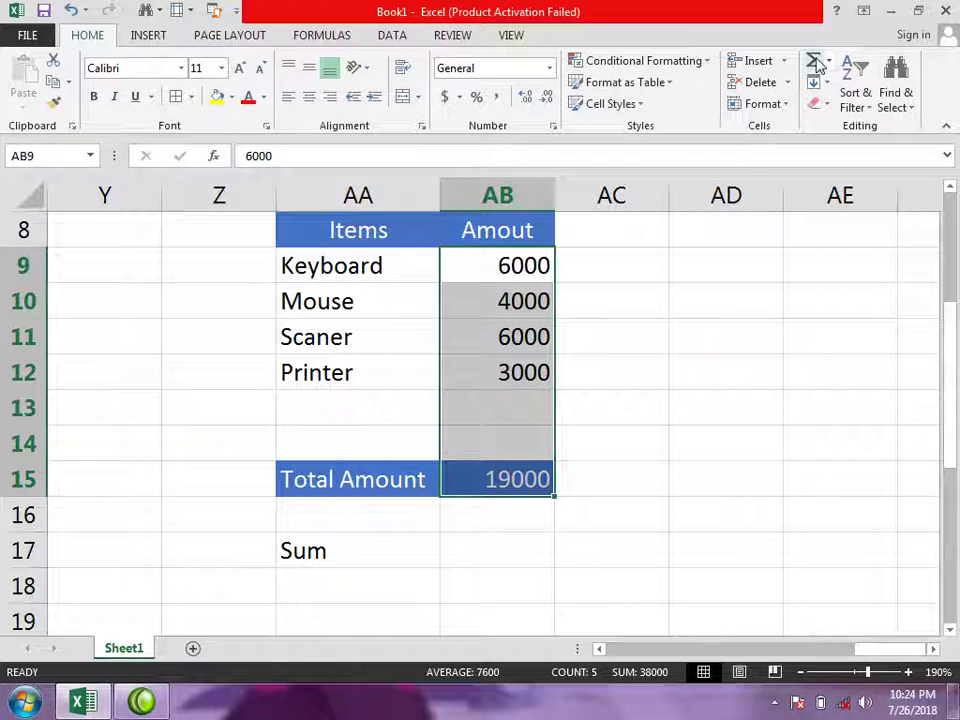
pyautogui.click(525, 484)
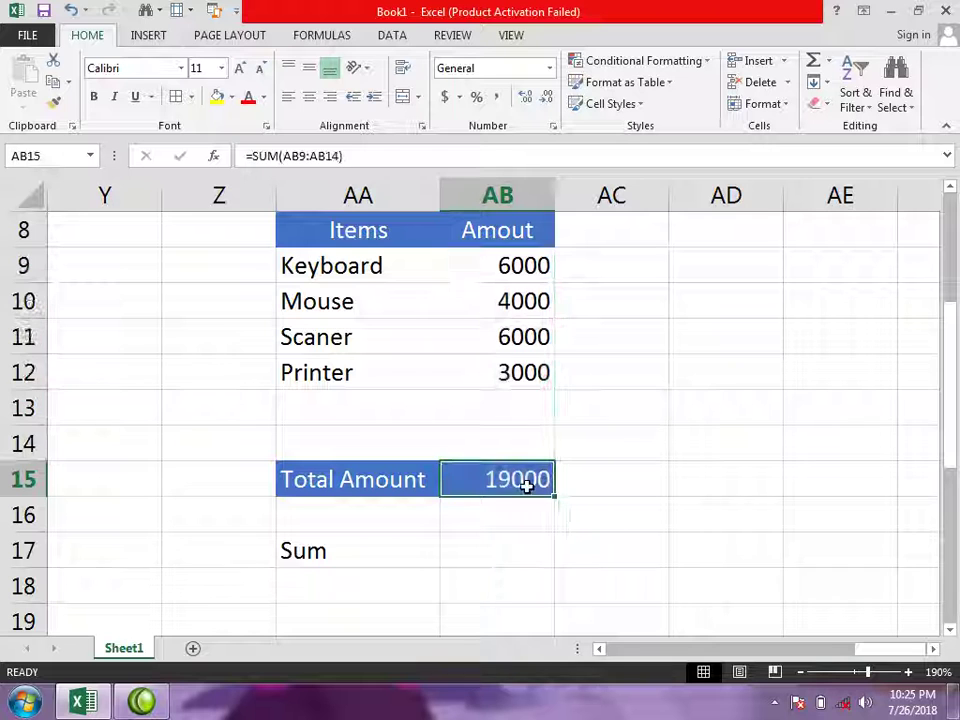
# Redo the total with Alt+= so AB15 shows =SUM(AB9:AB14), 19000.
pyautogui.press('Delete')
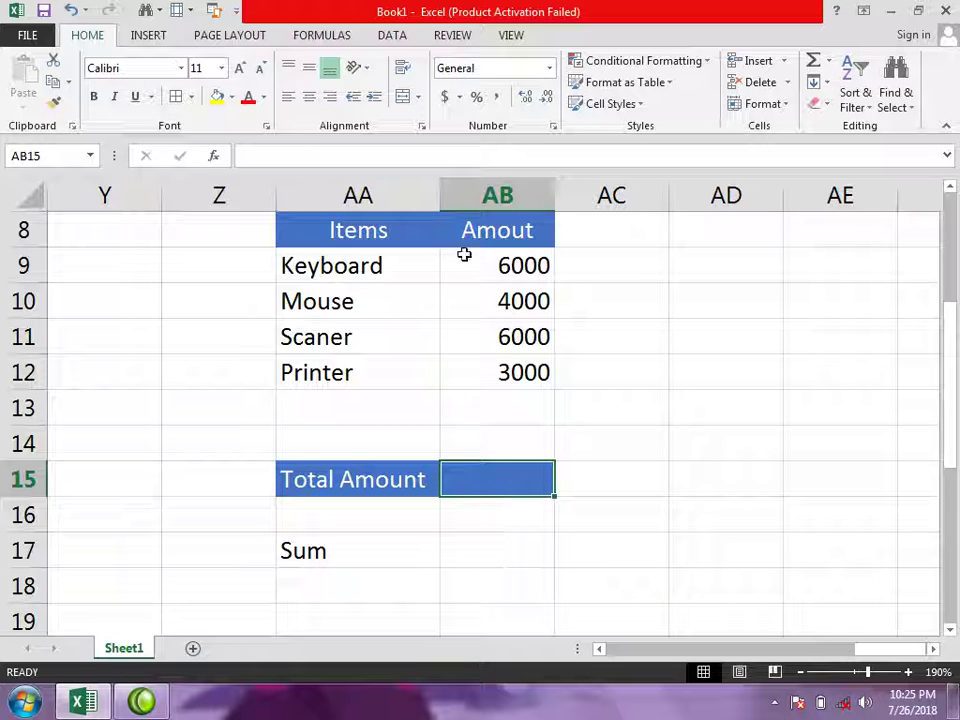
pyautogui.moveTo(500, 260); pyautogui.dragTo(494, 468)
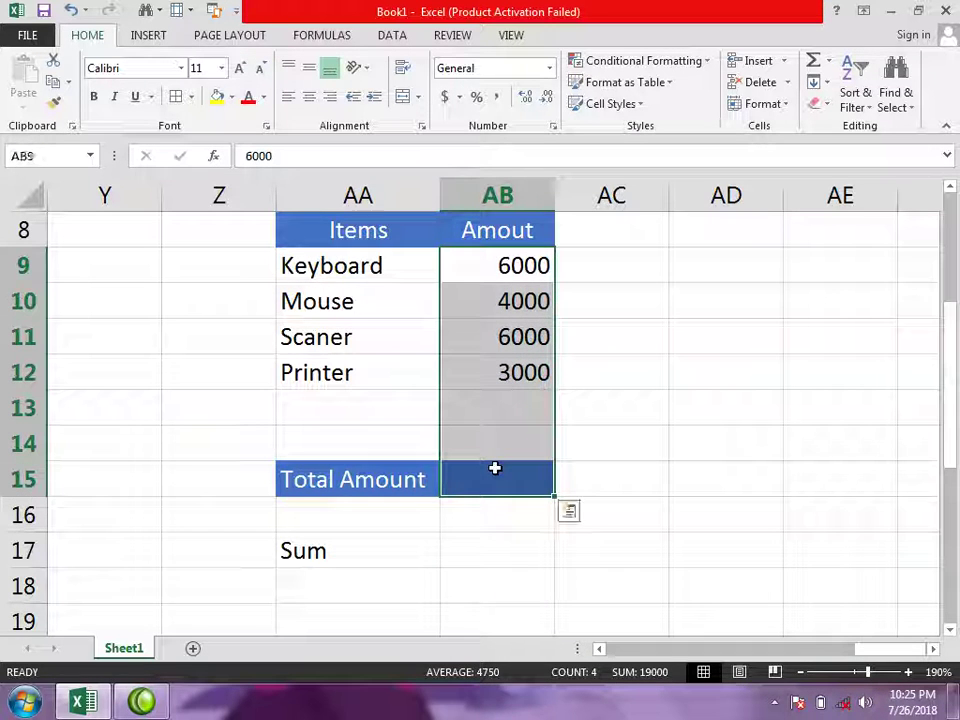
pyautogui.press('alt')
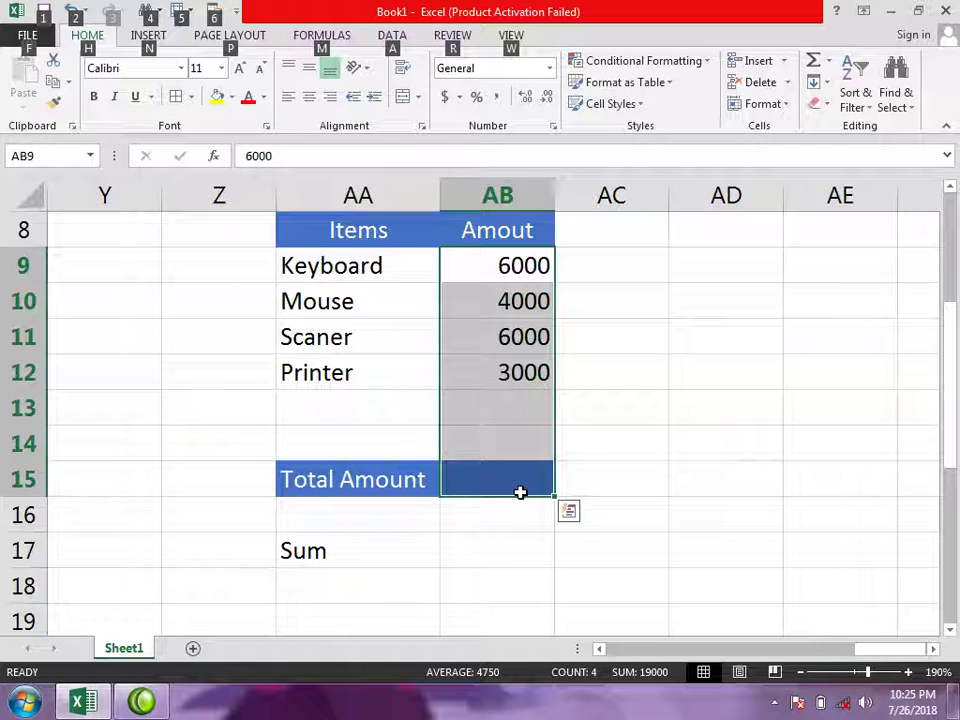
pyautogui.hotkey('alt', '=')
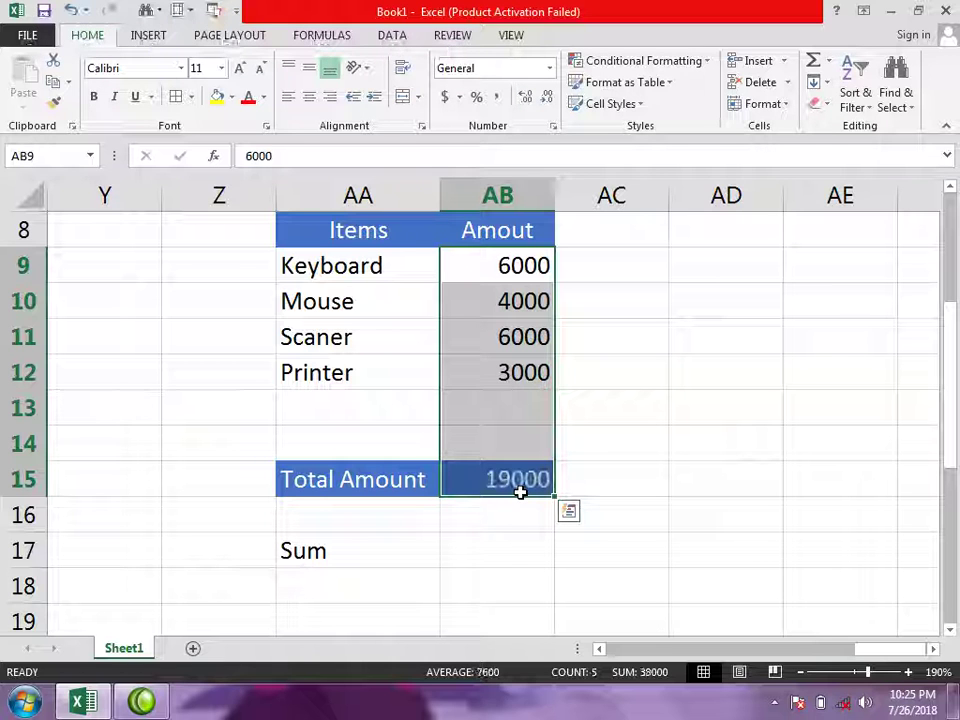
pyautogui.click(520, 492)
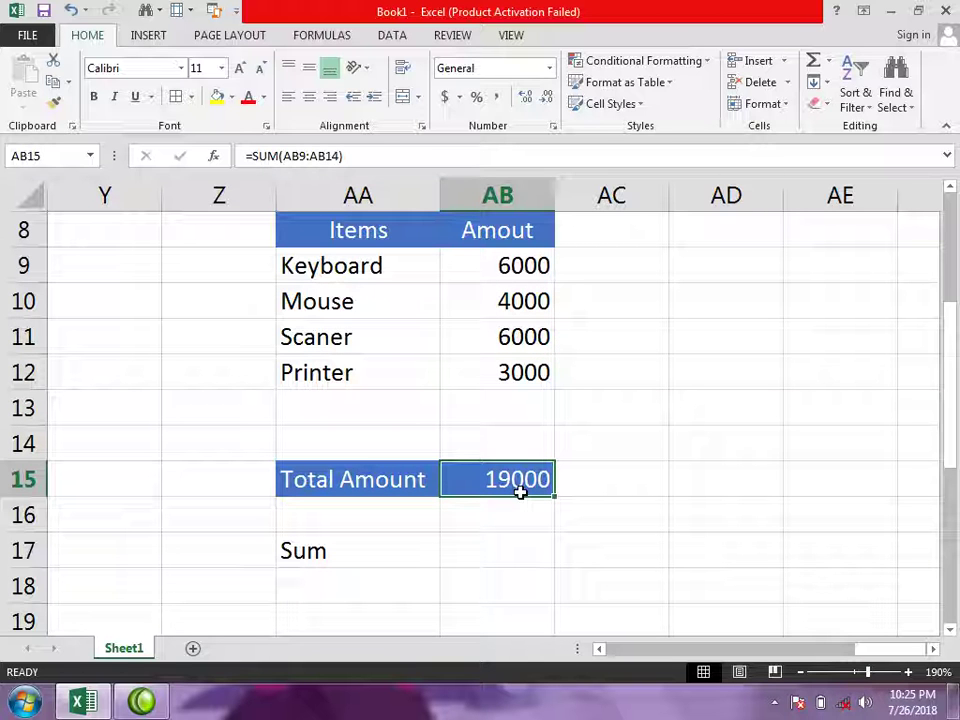
# Write Total Amount as =AB12+AB11+AB10+AB9, adding the Printer, Scaner, Mouse and Keyboard amounts.
pyautogui.press('Delete')
pyautogui.write('=')
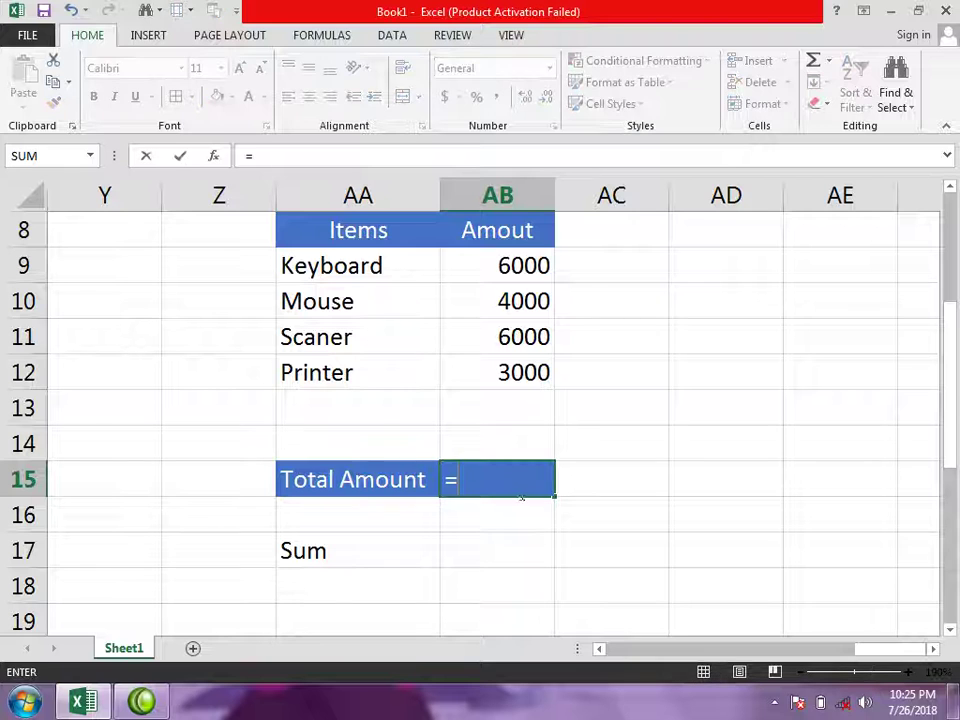
pyautogui.click(509, 371)
pyautogui.write('+')
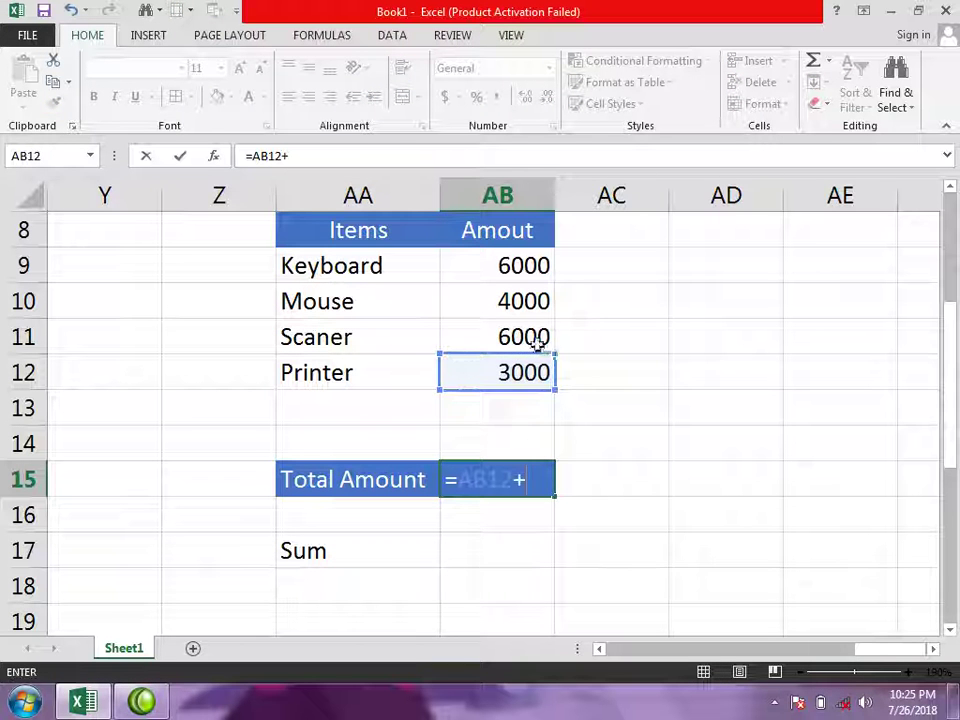
pyautogui.click(548, 336)
pyautogui.write('+')
pyautogui.click(544, 300)
pyautogui.write('+')
pyautogui.click(536, 265)
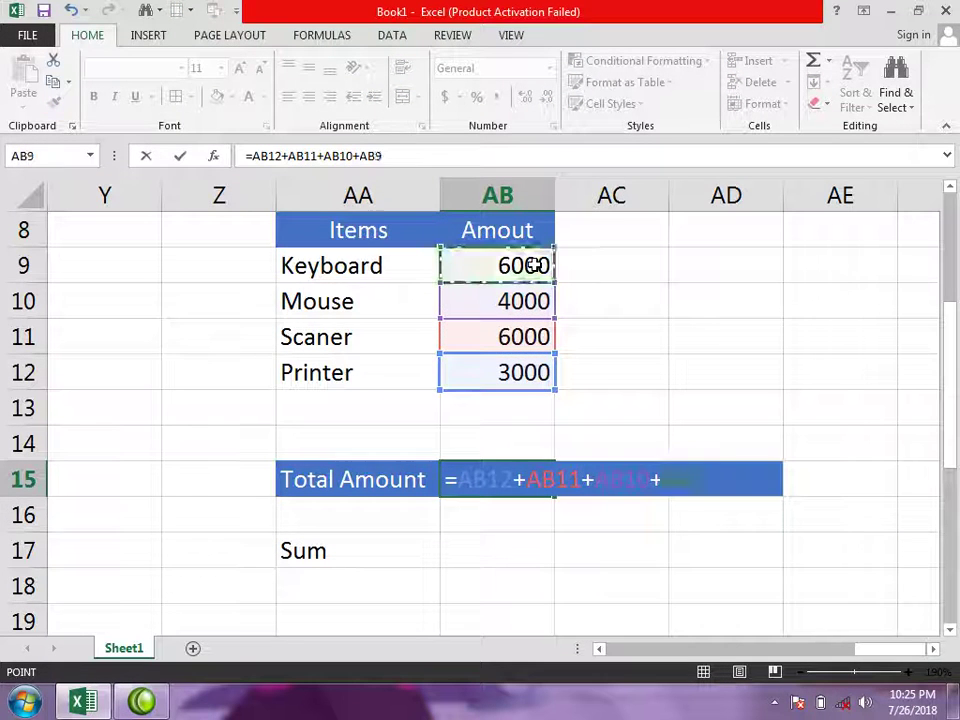
pyautogui.press('Return')
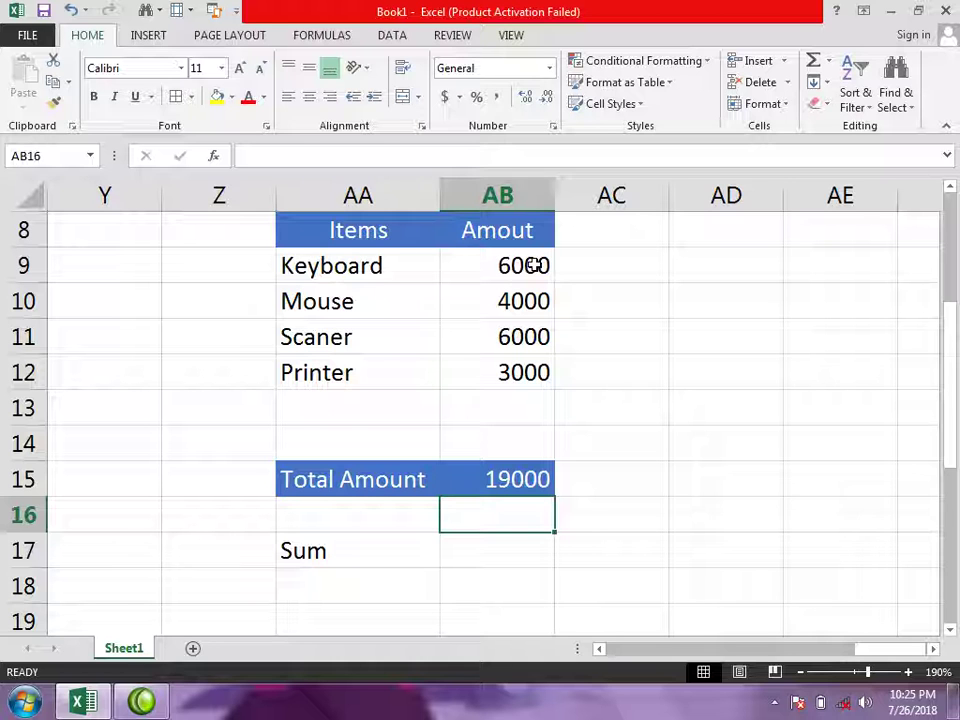
# Rewrite it as =AB12+AB11+AB9, adding only the Printer, Scaner and Keyboard amounts.
pyautogui.click(516, 487)
pyautogui.press('End')
pyautogui.press('Delete')
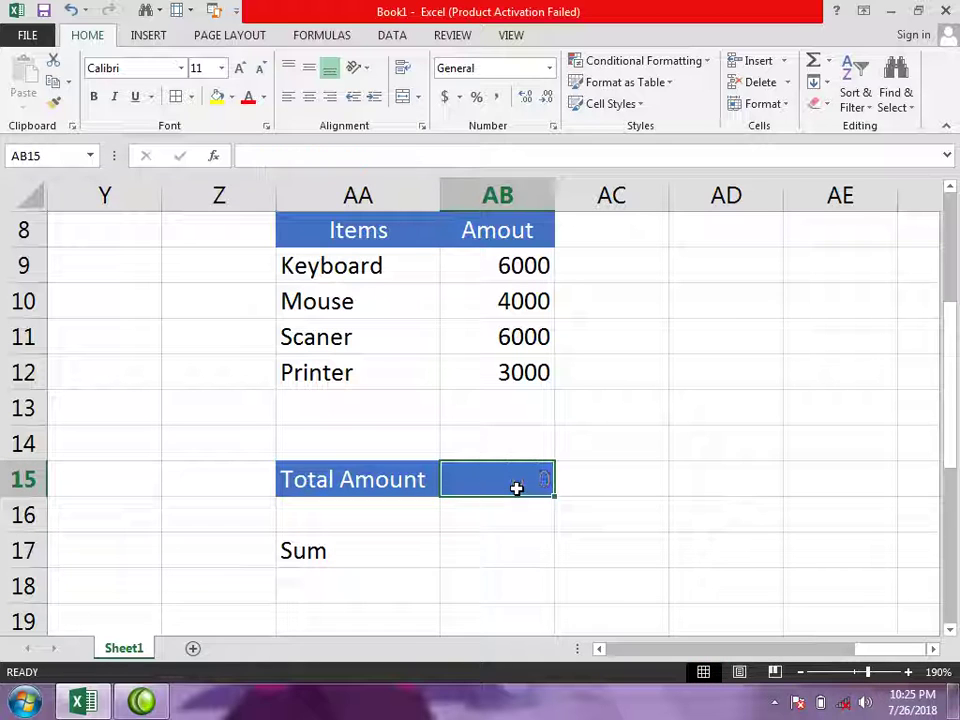
pyautogui.write('=')
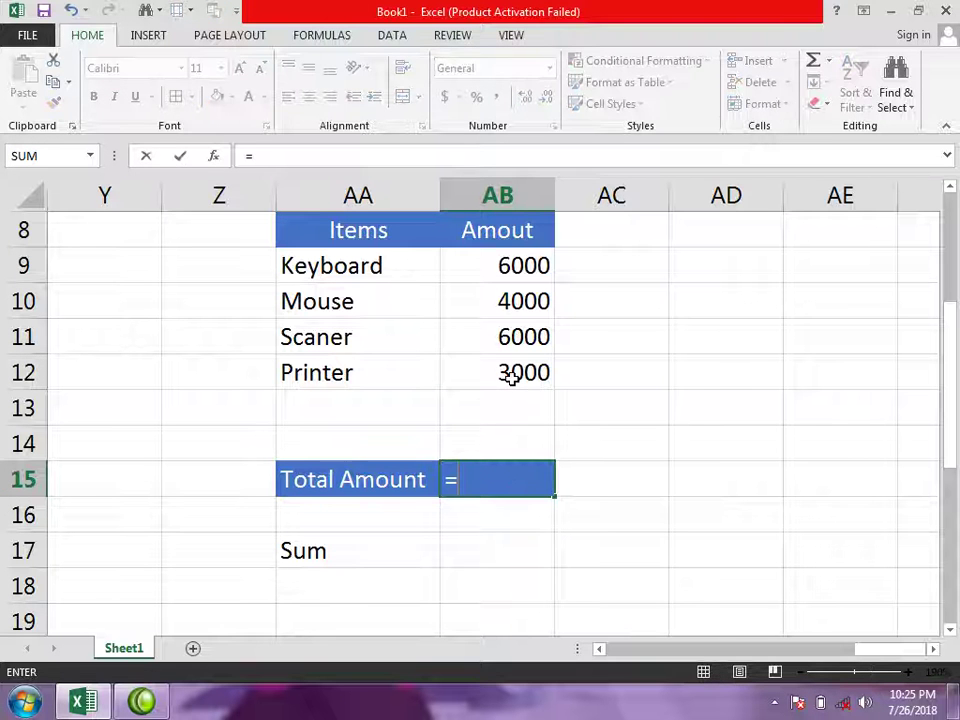
pyautogui.click(511, 375)
pyautogui.write('+')
pyautogui.click(514, 337)
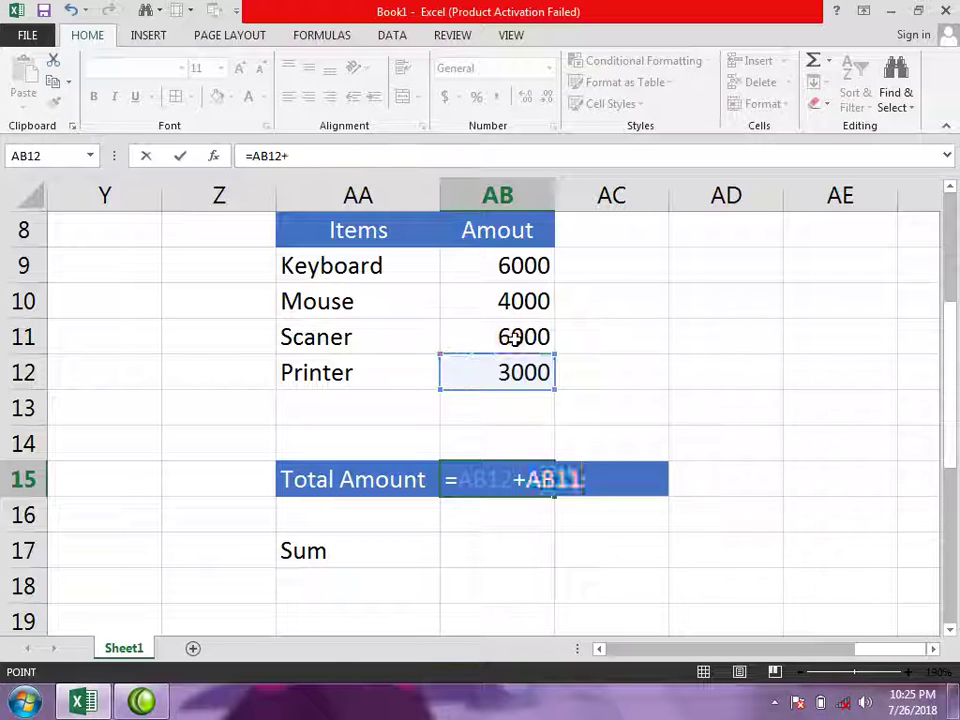
pyautogui.write('+')
pyautogui.click(521, 268)
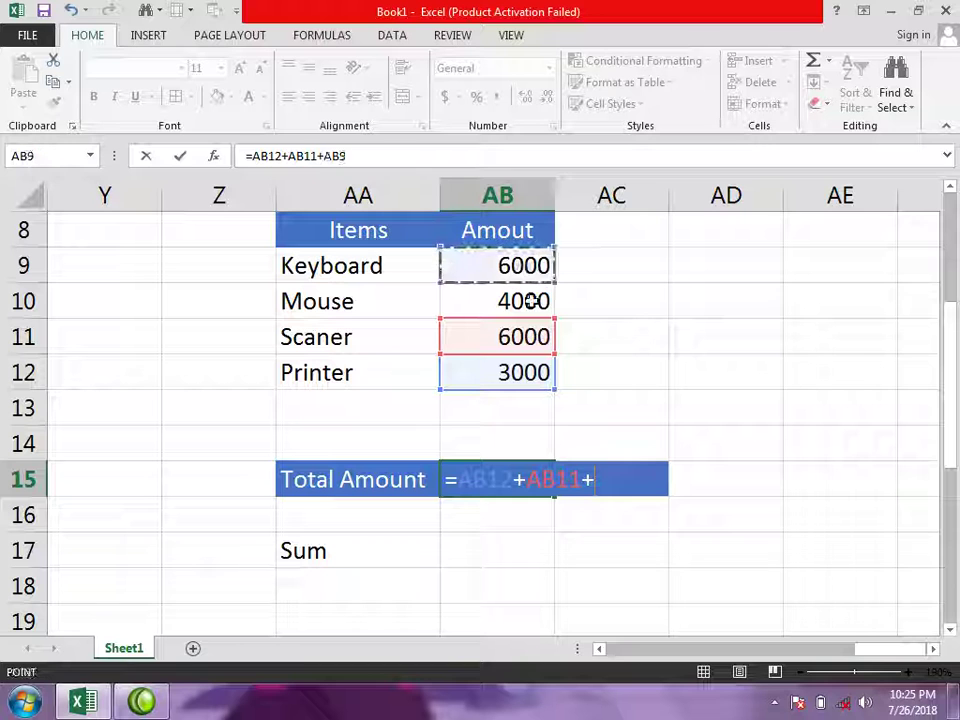
pyautogui.press('Return')
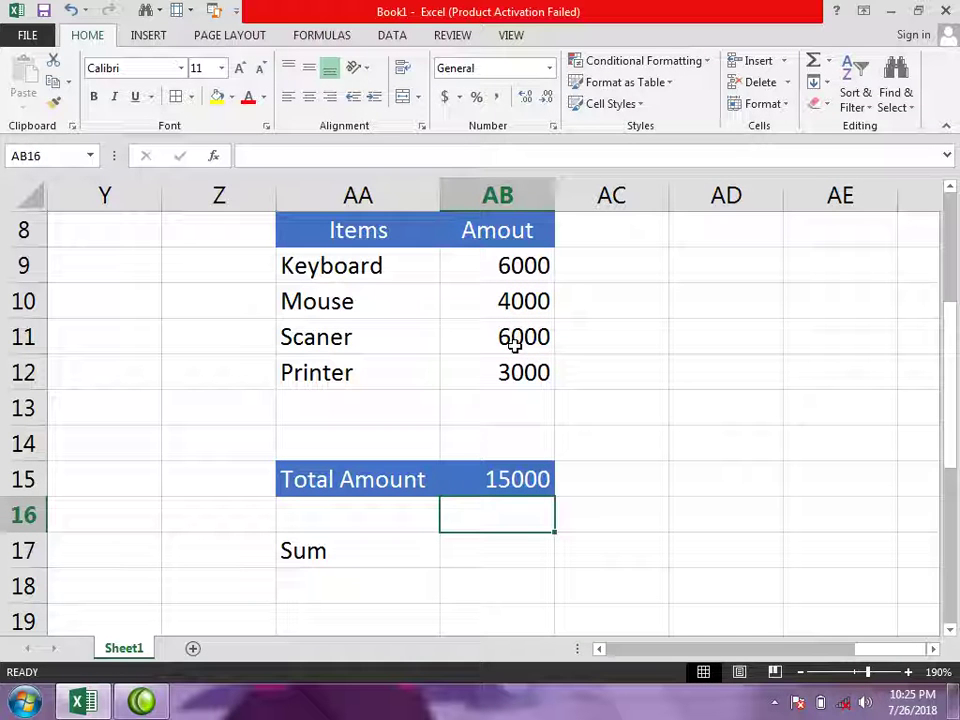
# Shade the Items, Quantity, Price and Total headers in H8:K8 yellow.
pyautogui.click(600, 649)
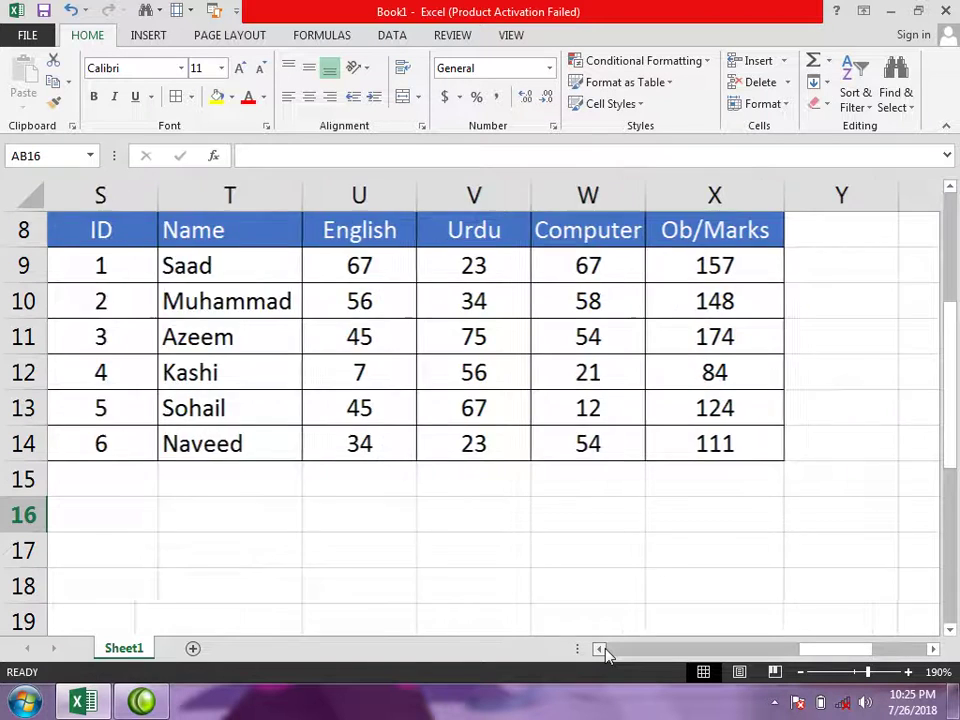
pyautogui.moveTo(604, 649); pyautogui.dragTo(604, 649)
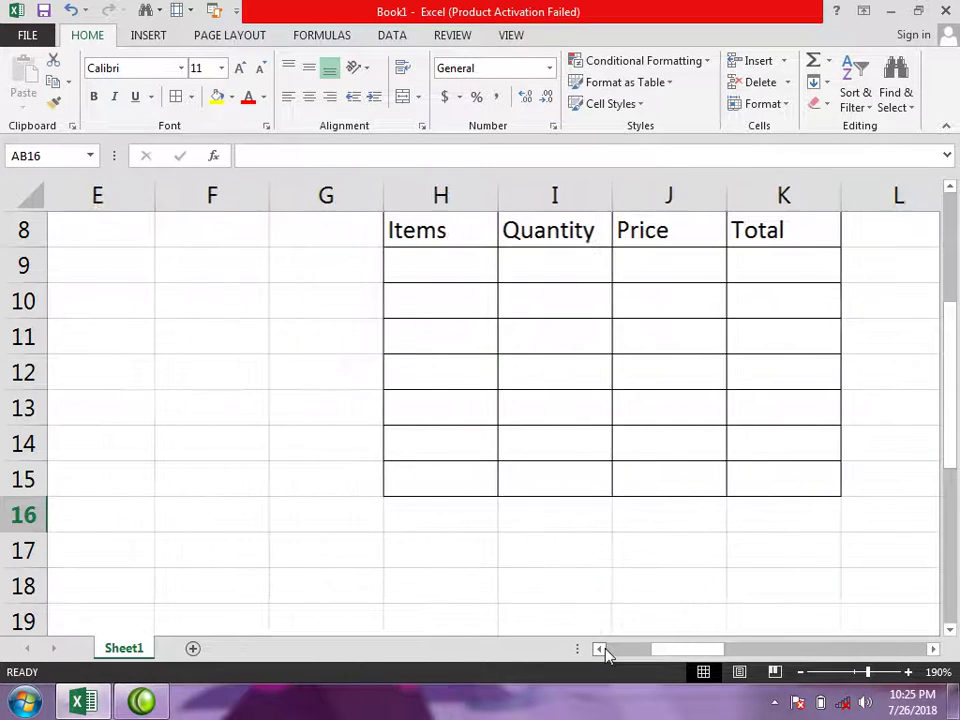
pyautogui.click(712, 652)
pyautogui.moveTo(712, 652); pyautogui.dragTo(716, 652)
pyautogui.moveTo(352, 230); pyautogui.dragTo(626, 230)
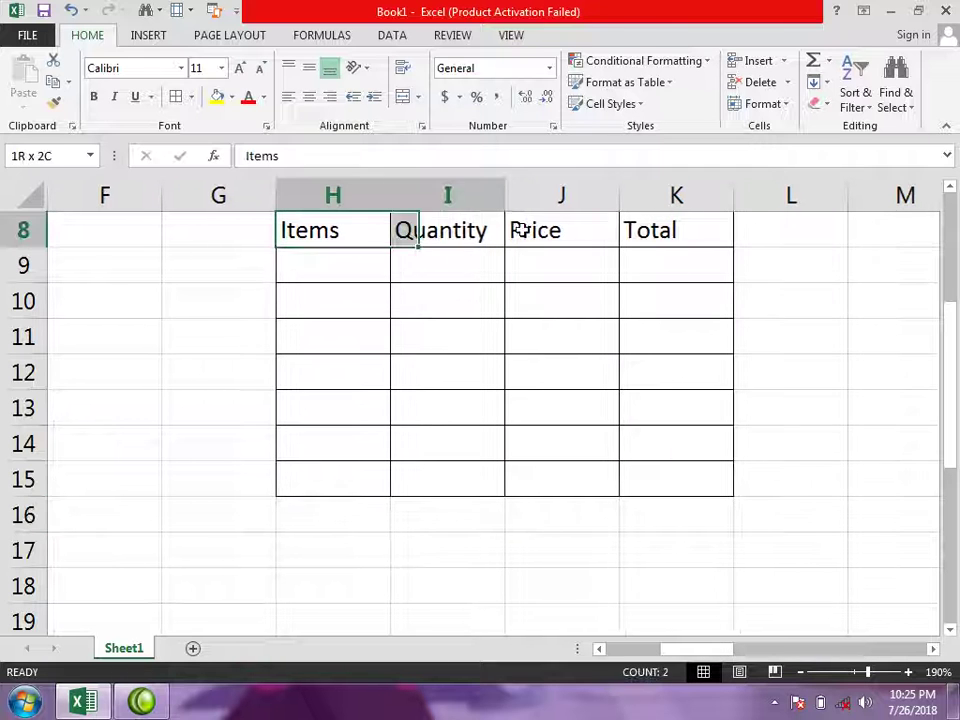
pyautogui.click(217, 96)
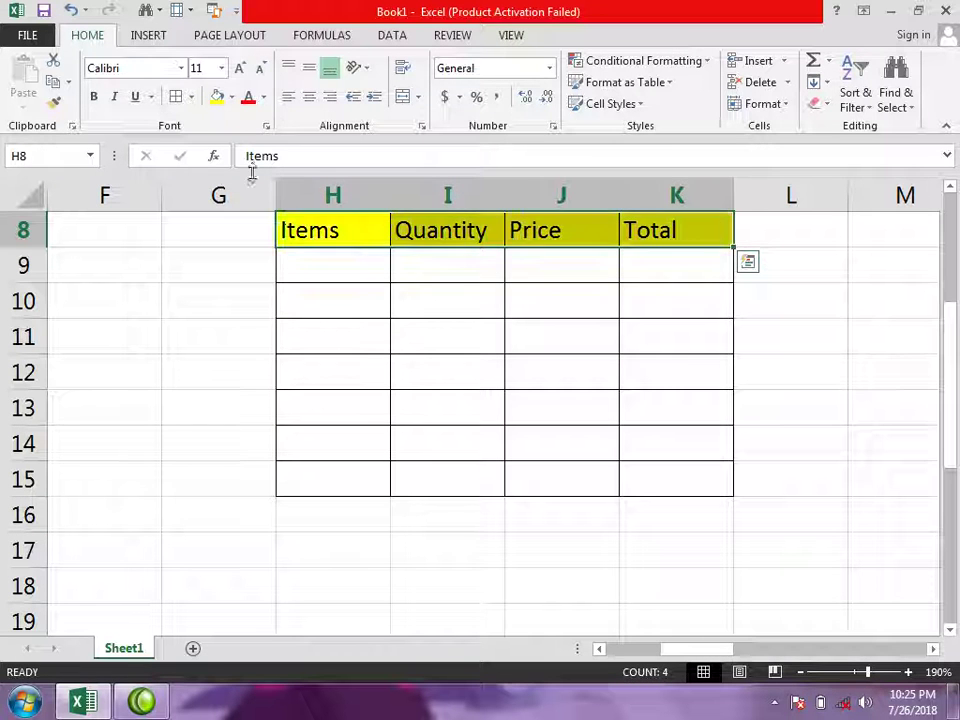
# Enter Keyboard, Mouse, Printer and Scaner down H9:H12 of the Items column.
pyautogui.click(309, 264)
pyautogui.write('k')
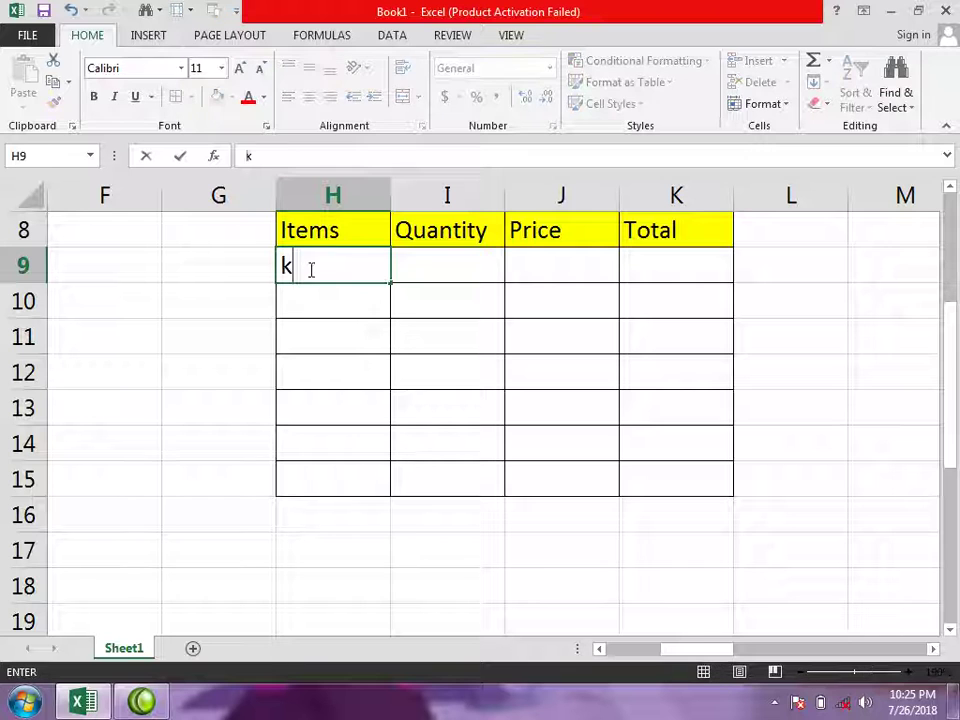
pyautogui.press('BackSpace')
pyautogui.press('BackSpace')
pyautogui.write('e')
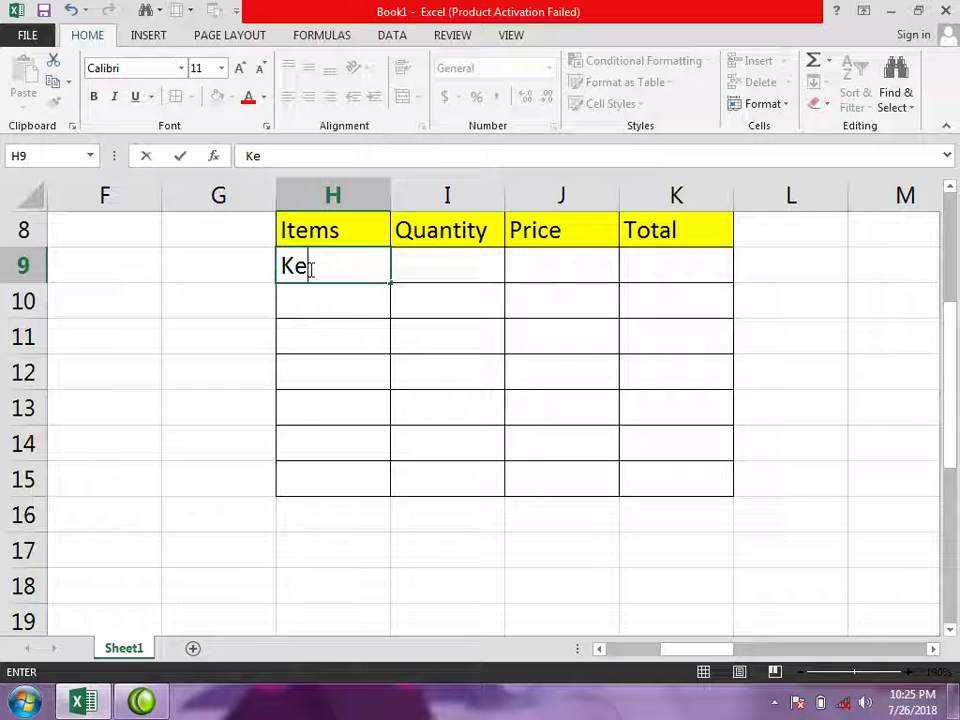
pyautogui.write('yboa')
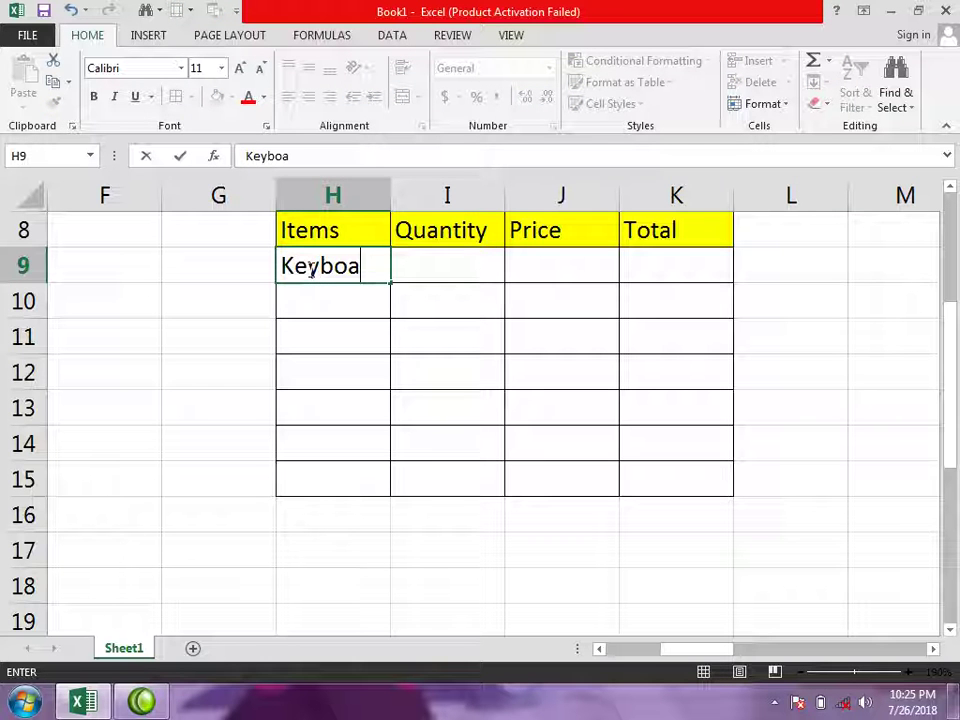
pyautogui.write('rd')
pyautogui.press('Return')
pyautogui.write('Mouse')
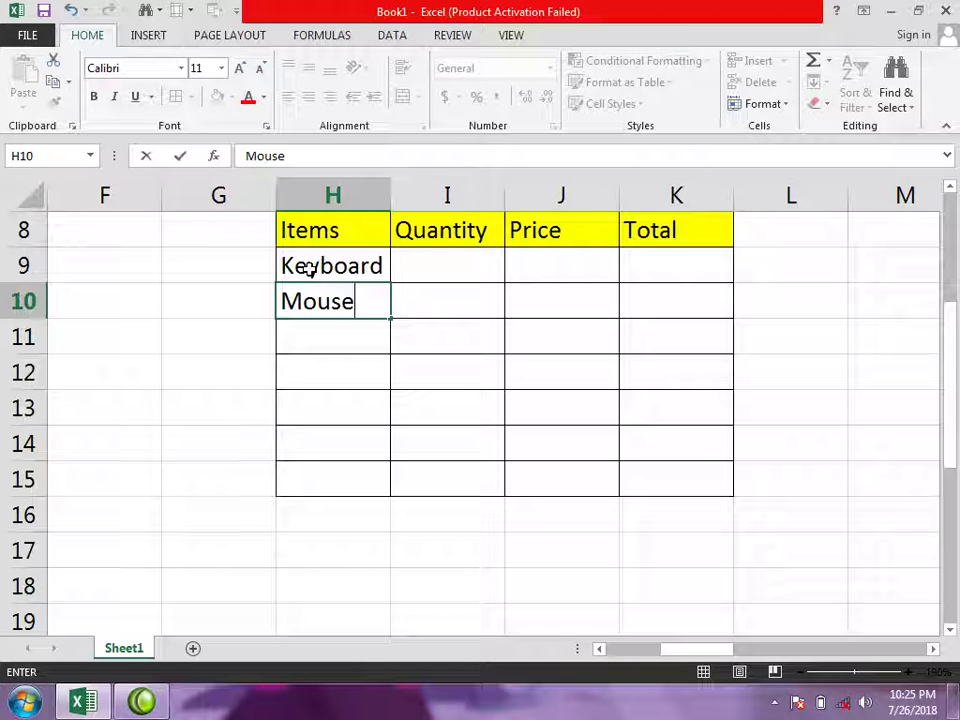
pyautogui.press('Return')
pyautogui.write('Pri')
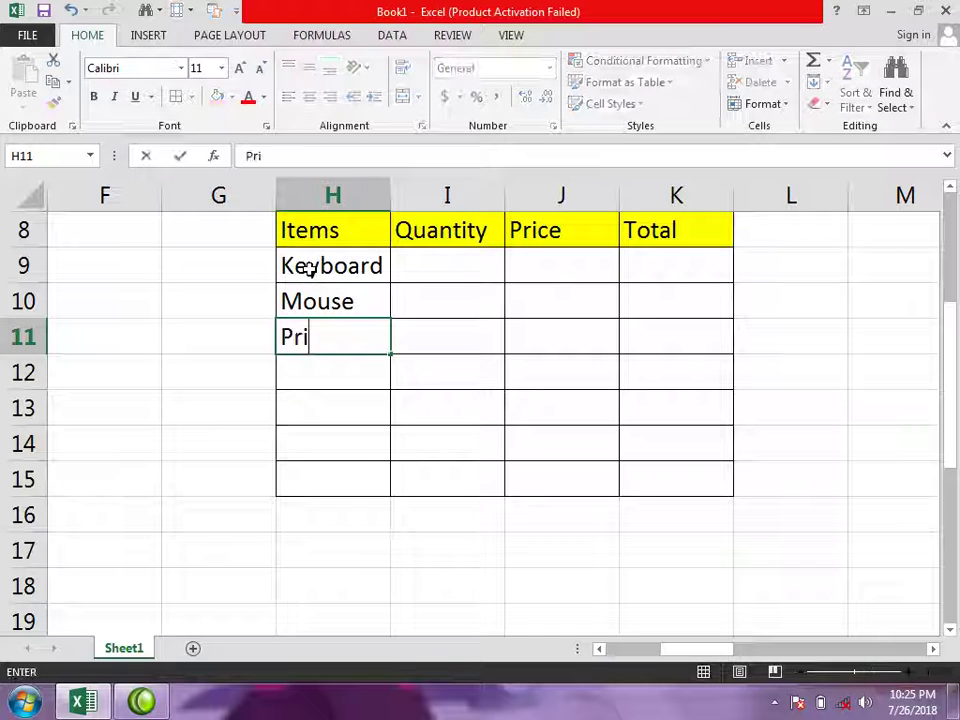
pyautogui.write('nter')
pyautogui.press('Return')
pyautogui.write('C')
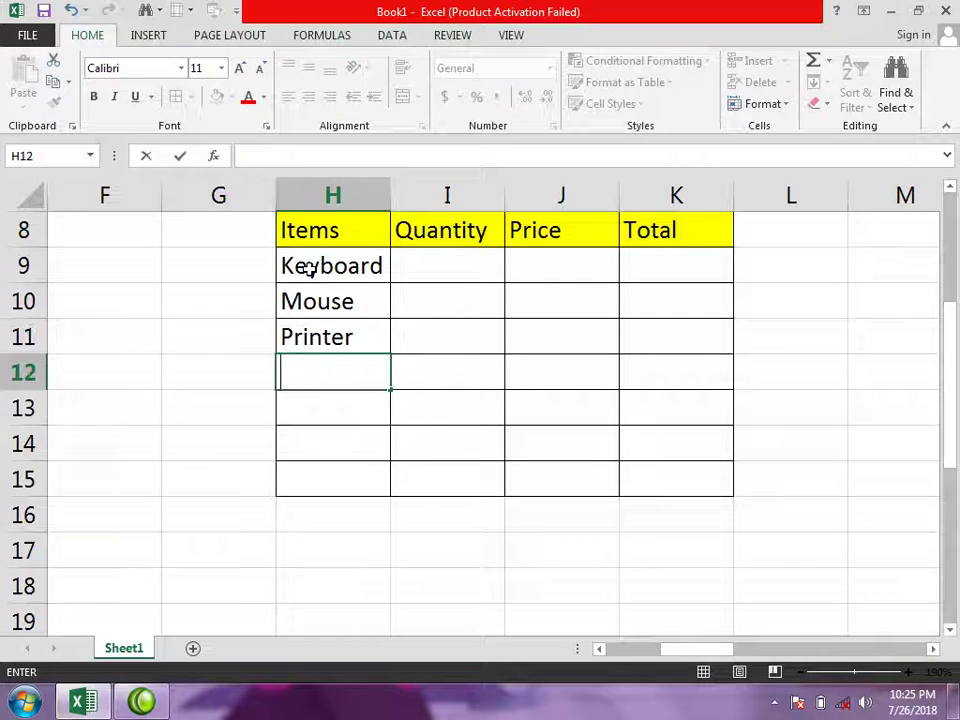
pyautogui.write('caner')
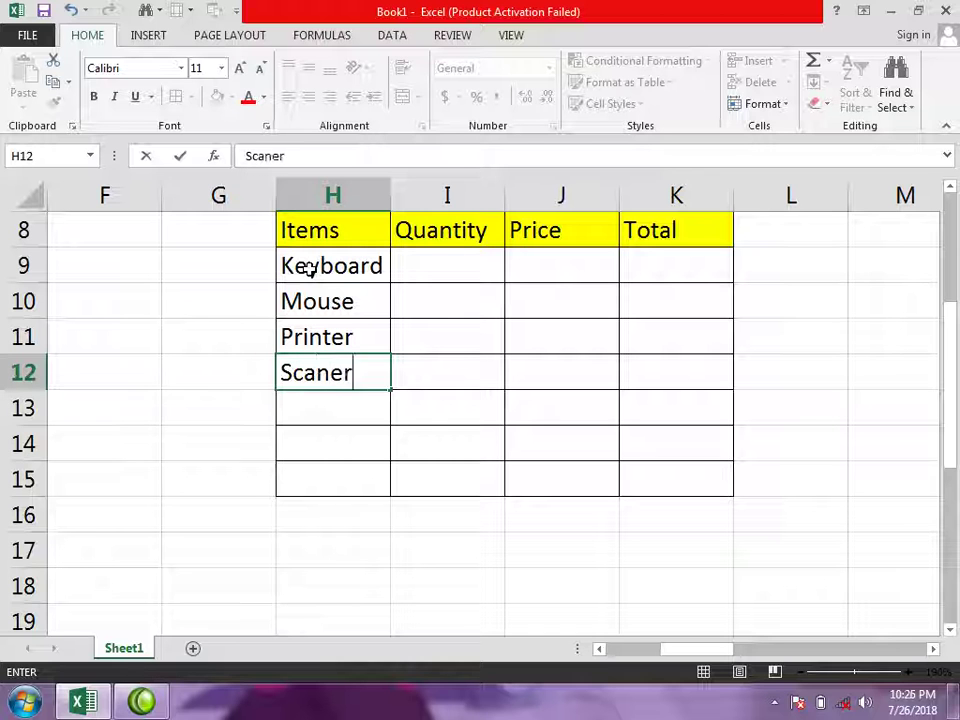
pyautogui.press('Return')
# Add LCD and Usb in H13:H14 and begin typing HDD in H15, fixing a typo.
pyautogui.write('L')
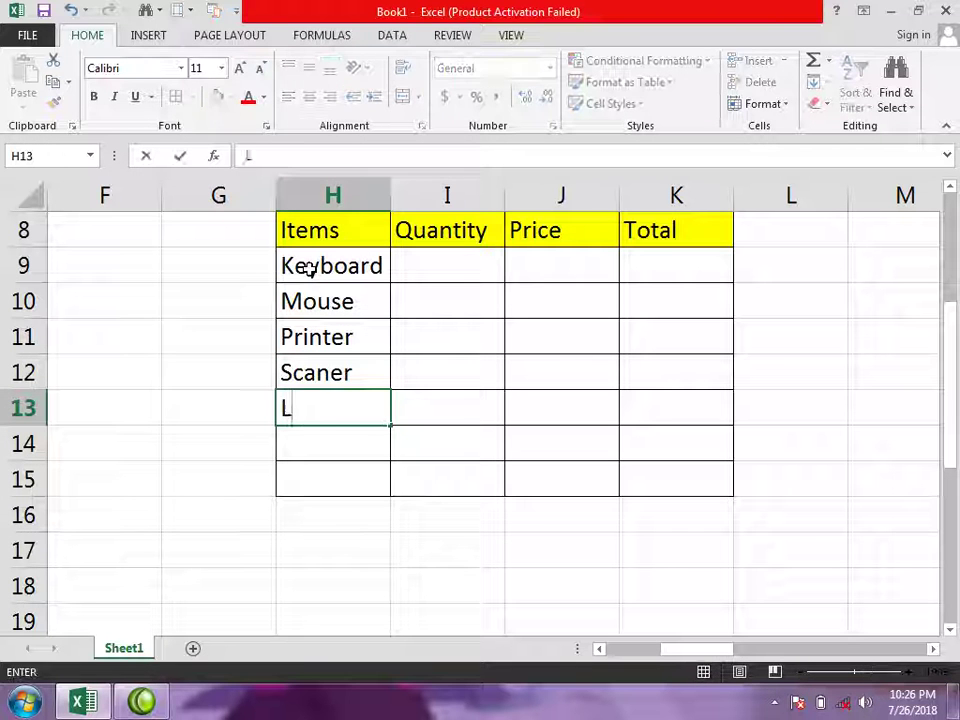
pyautogui.write('CD')
pyautogui.press('Return')
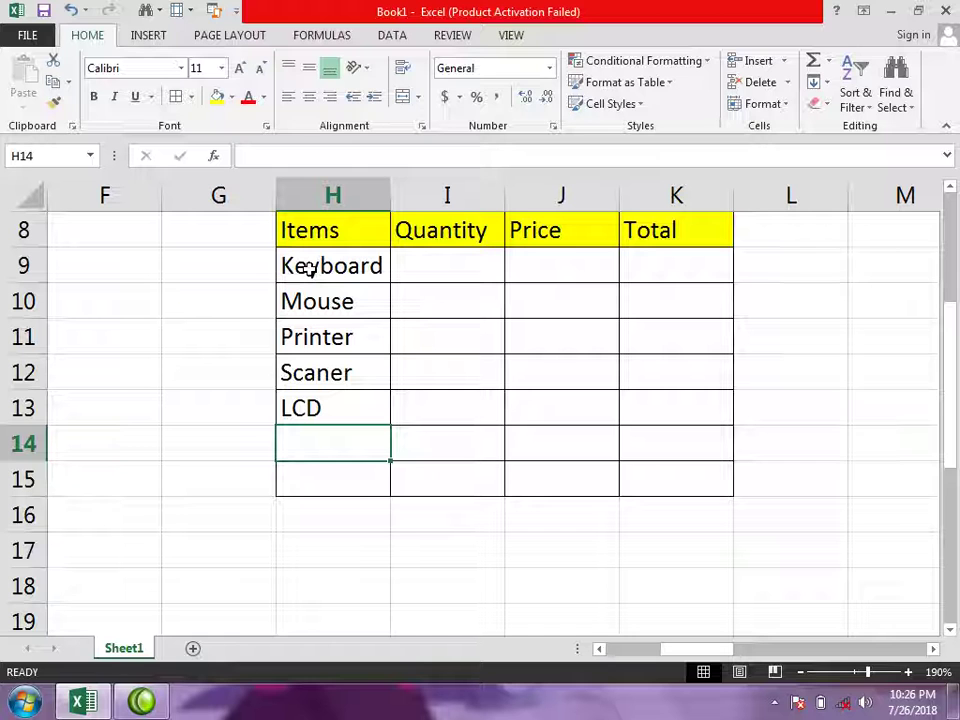
pyautogui.write('Usb')
pyautogui.press('Return')
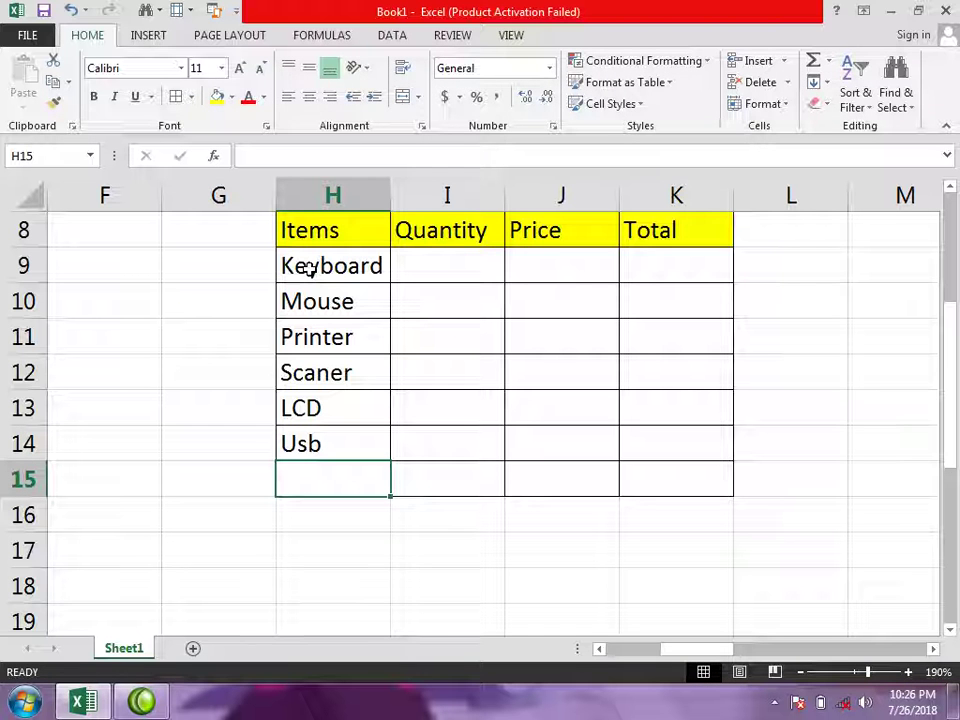
pyautogui.write('Hrd')
pyautogui.press('BackSpace')
pyautogui.press('BackSpace')
# Finish the HDD item and enter quantities 12, 56 and 4 for Keyboard, Mouse and Printer.
pyautogui.write('DD')
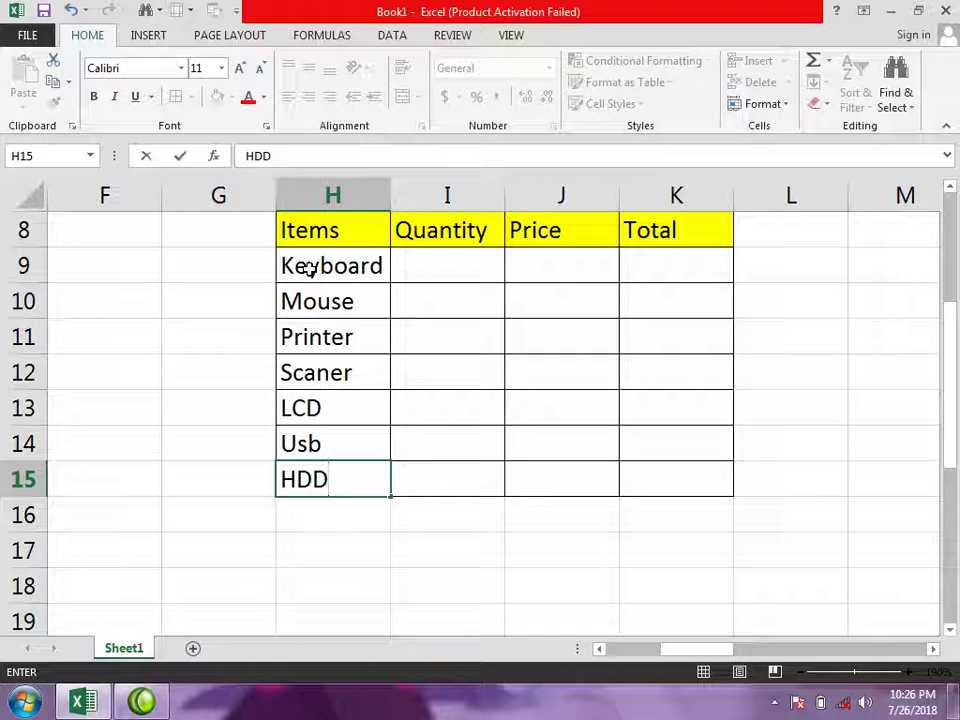
pyautogui.click(462, 276)
pyautogui.write('12')
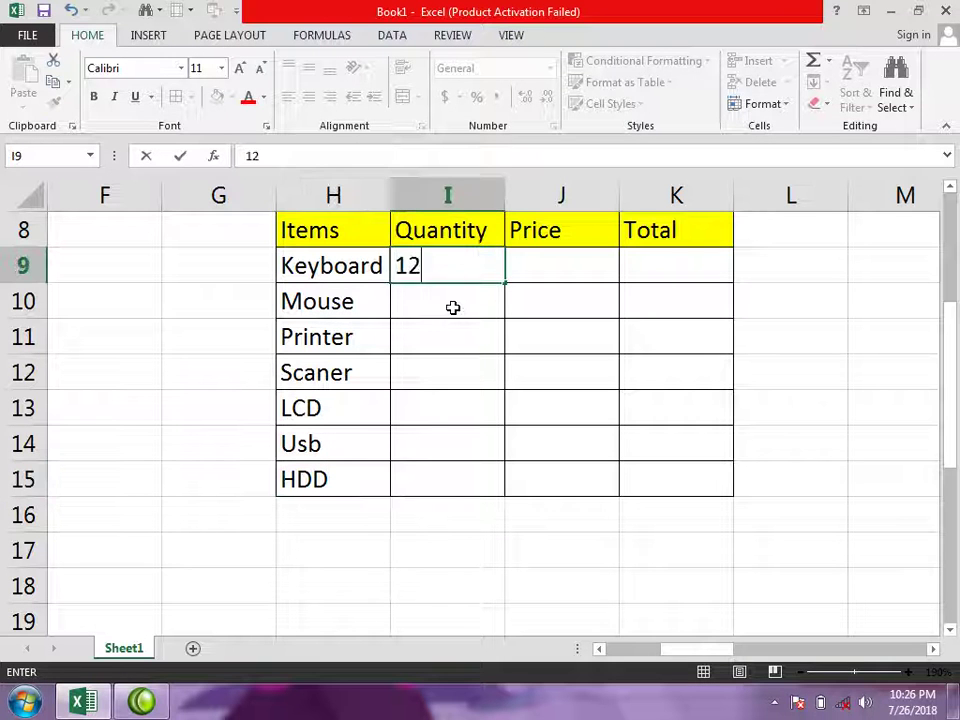
pyautogui.click(451, 305)
pyautogui.write('56')
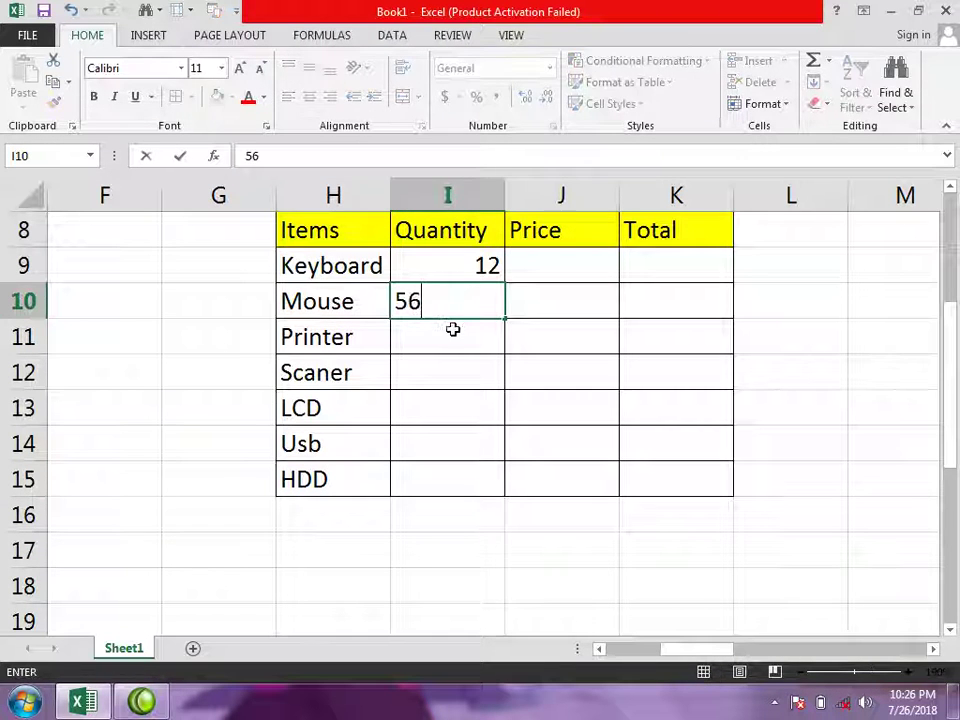
pyautogui.click(452, 336)
pyautogui.write('4')
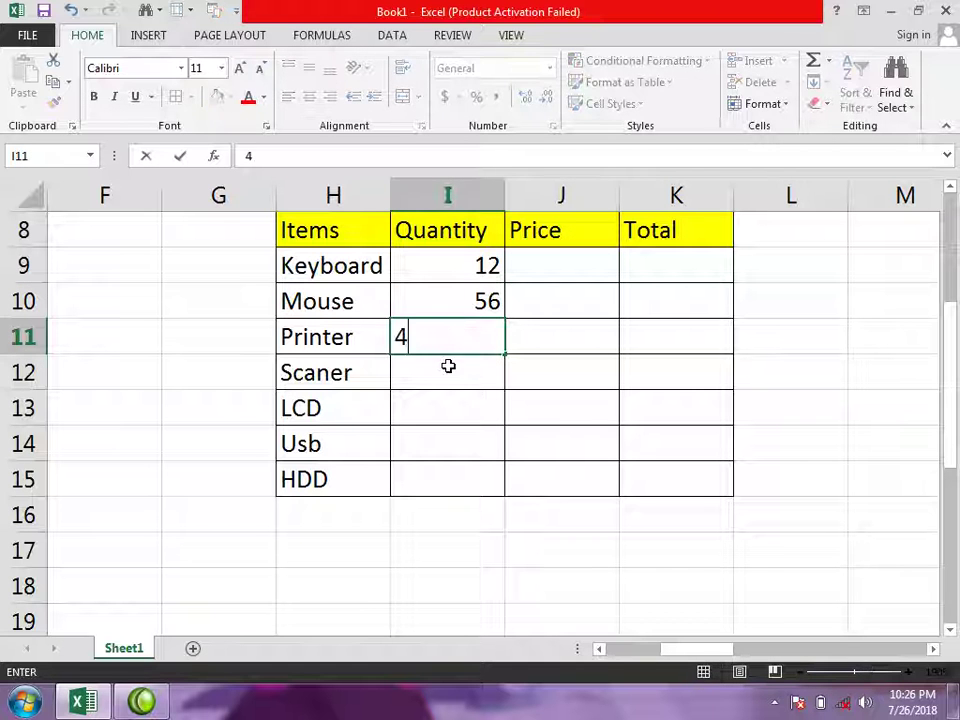
pyautogui.click(443, 398)
# Enter quantities 6, 11, 43 and 5 for Scaner, LCD, Usb and HDD.
pyautogui.click(451, 369)
pyautogui.write('6')
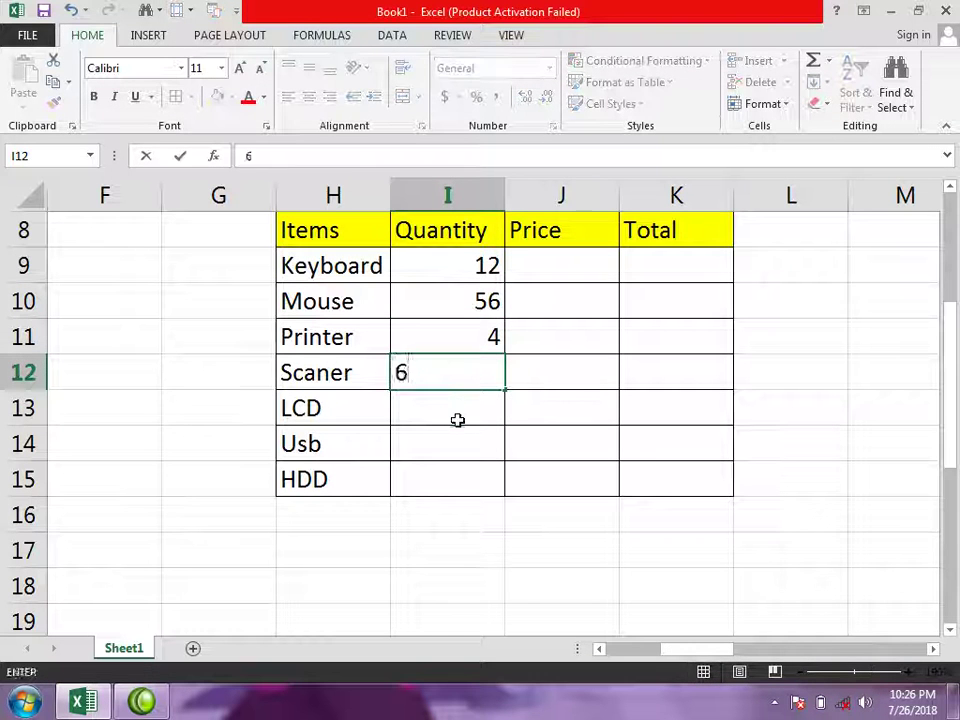
pyautogui.click(457, 420)
pyautogui.write('11')
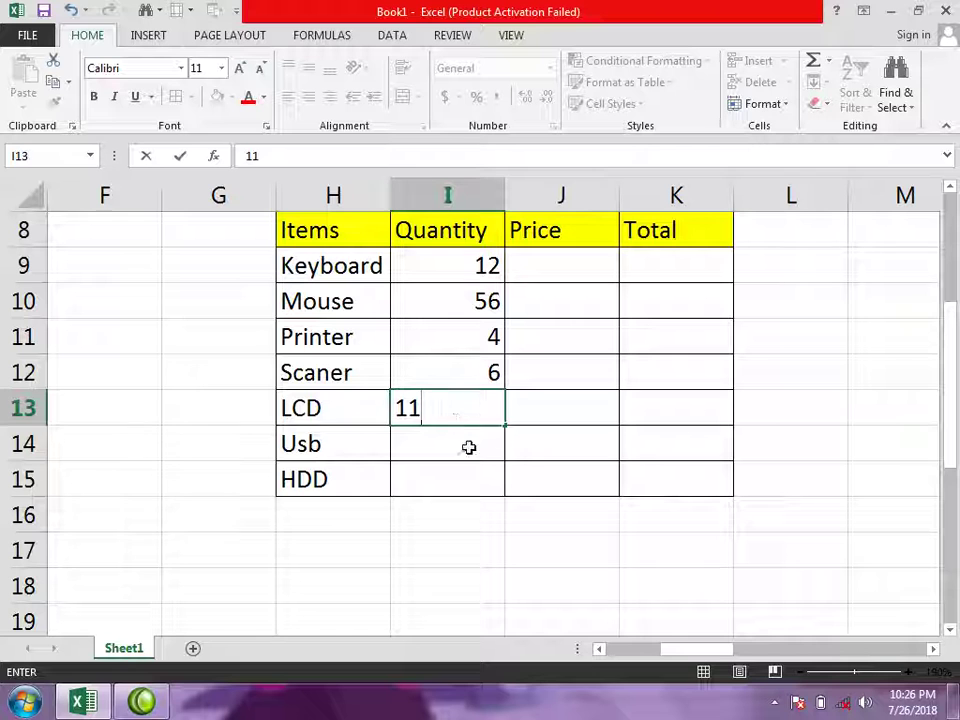
pyautogui.click(468, 447)
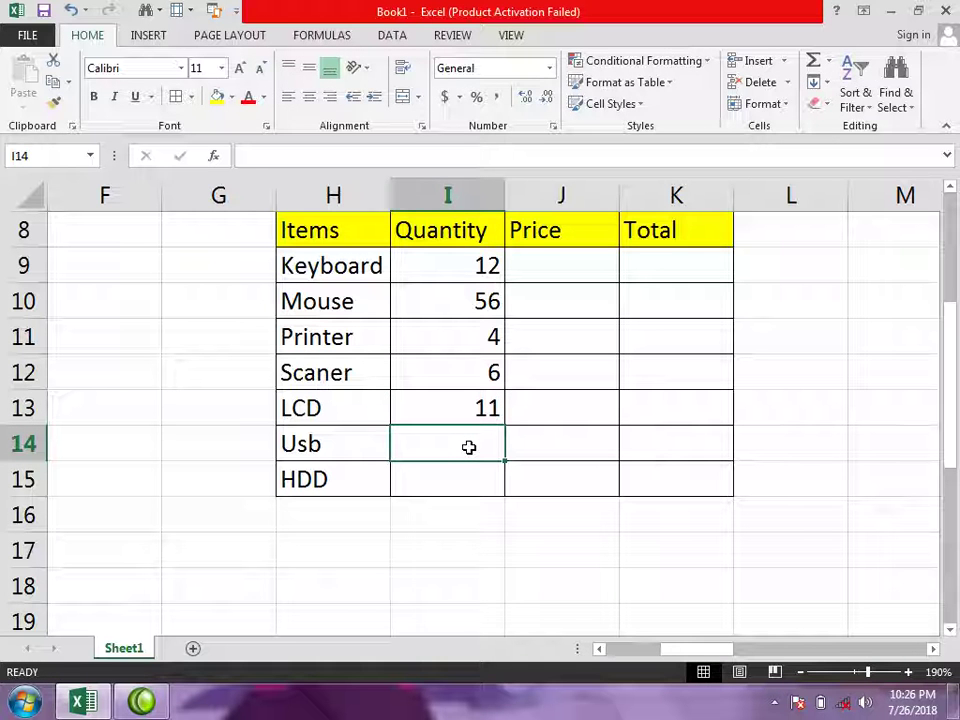
pyautogui.write('43')
pyautogui.click(447, 480)
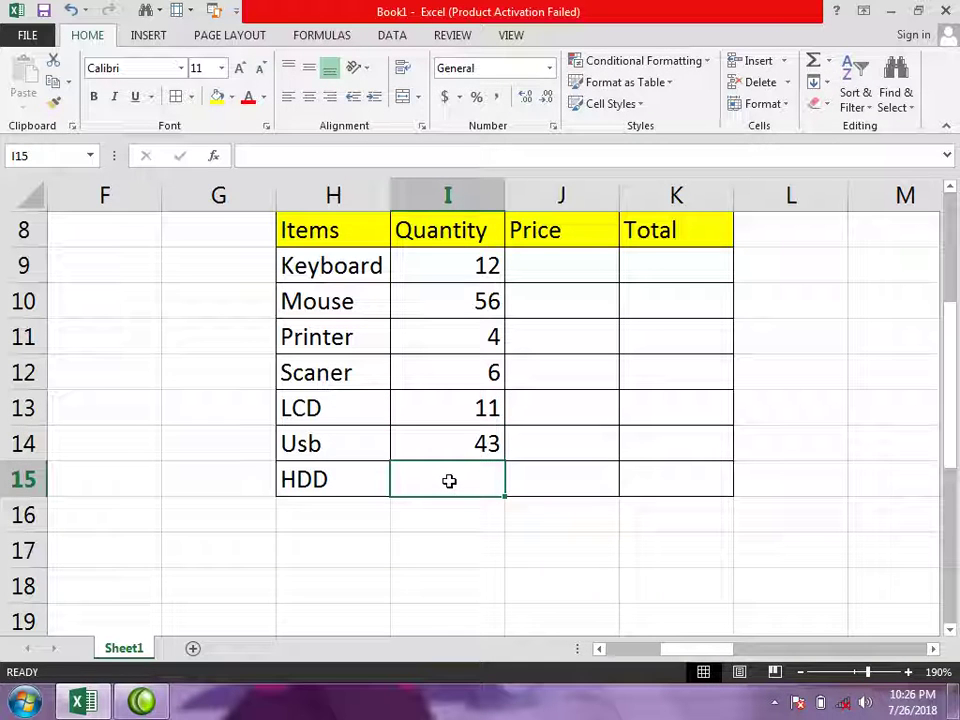
pyautogui.write('5')
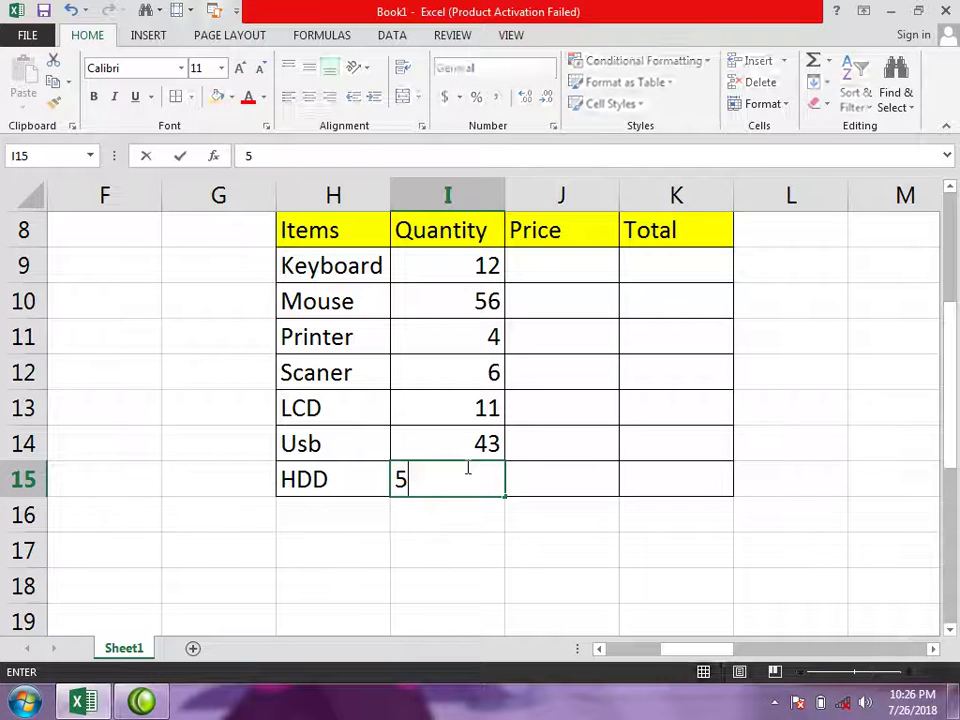
pyautogui.press('Up')
pyautogui.press('Up')
pyautogui.press('Right')
pyautogui.press('Right')
# Centre the seven quantity values in I9:I15.
pyautogui.moveTo(478, 455); pyautogui.dragTo(479, 478)
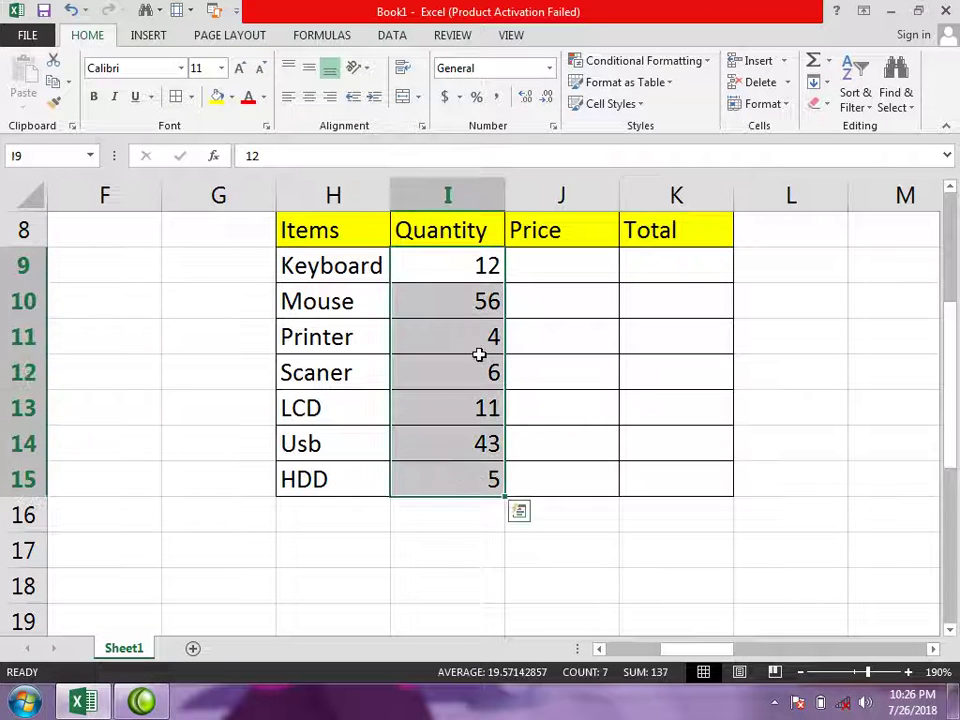
pyautogui.click(309, 96)
pyautogui.click(426, 269)
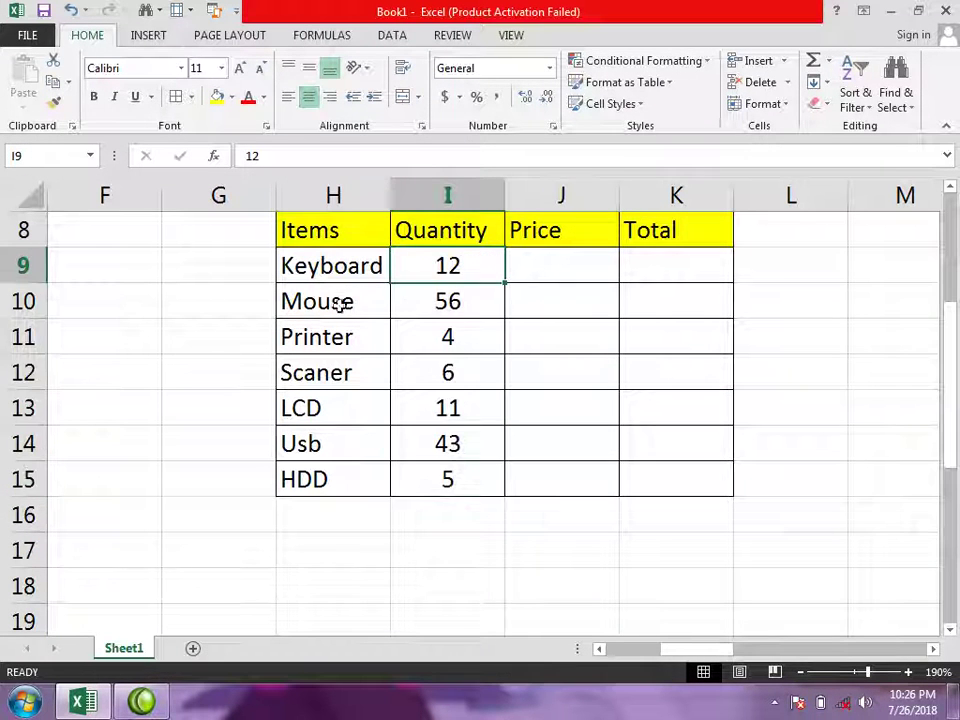
pyautogui.moveTo(311, 257)
pyautogui.mouseDown()
pyautogui.moveTo(446, 264)
pyautogui.moveTo(448, 414)
pyautogui.moveTo(437, 495)
pyautogui.mouseUp()
# Enter prices 120, 75 and 3100 for Keyboard, Mouse and Printer in J9:J11.
pyautogui.moveTo(330, 479)
pyautogui.mouseDown()
pyautogui.moveTo(452, 266)
pyautogui.moveTo(450, 253)
pyautogui.mouseUp()
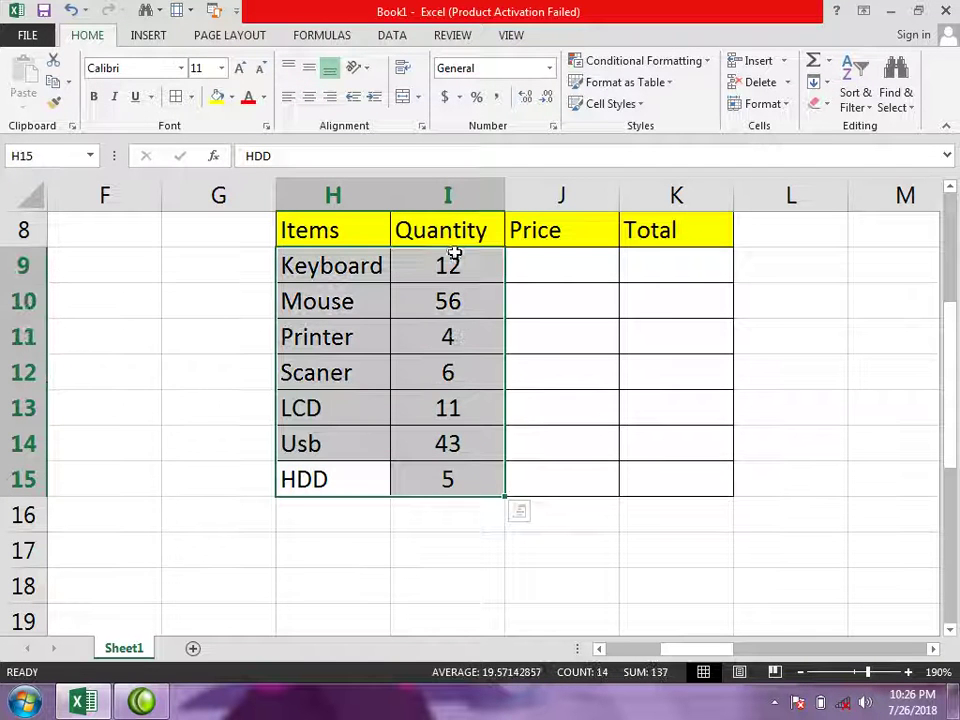
pyautogui.click(538, 267)
pyautogui.moveTo(341, 272); pyautogui.dragTo(469, 270)
pyautogui.click(600, 270)
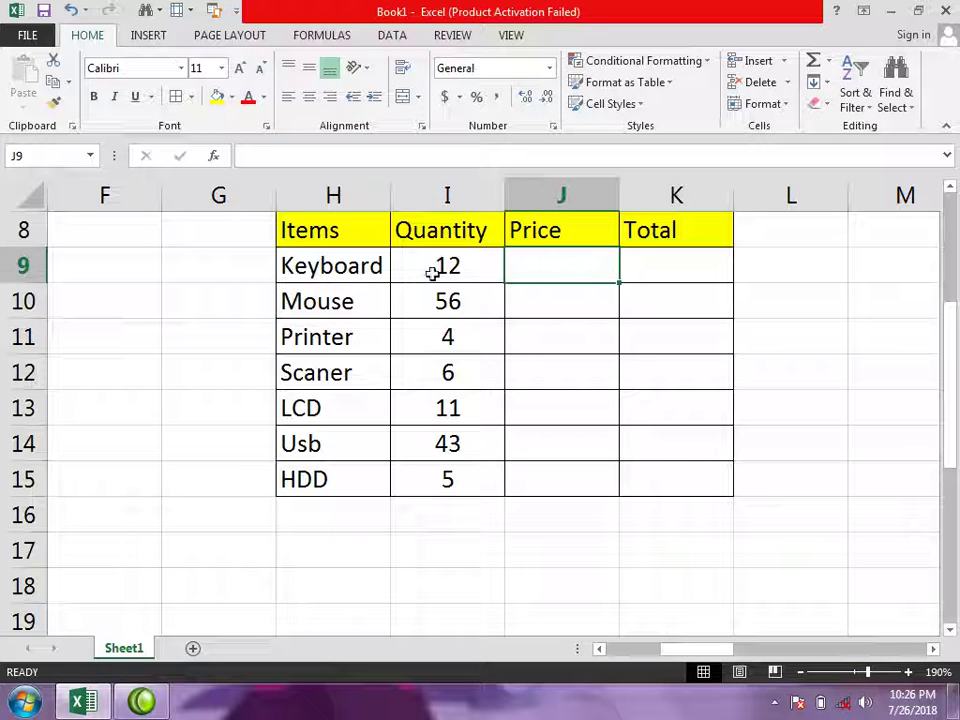
pyautogui.moveTo(340, 268); pyautogui.dragTo(445, 270)
pyautogui.click(567, 263)
pyautogui.write('120')
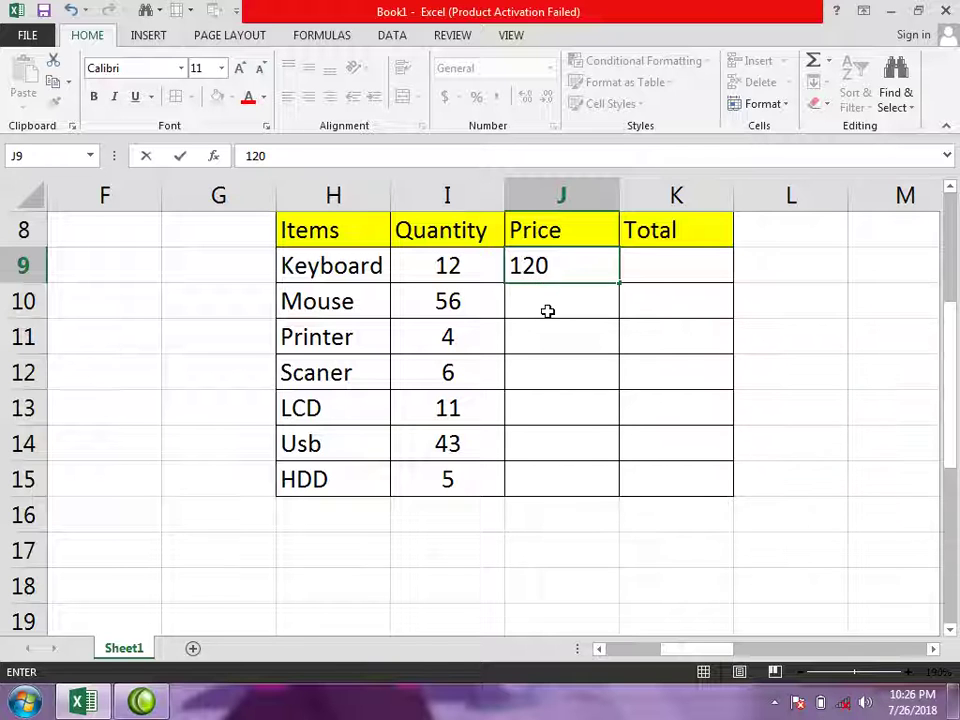
pyautogui.press('Return')
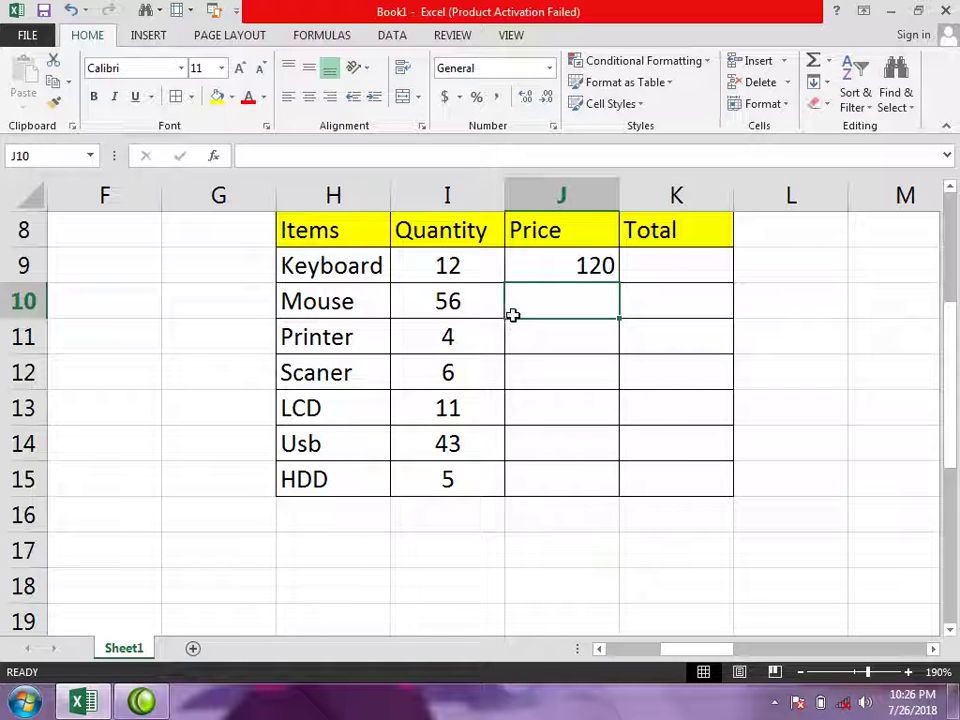
pyautogui.write('75')
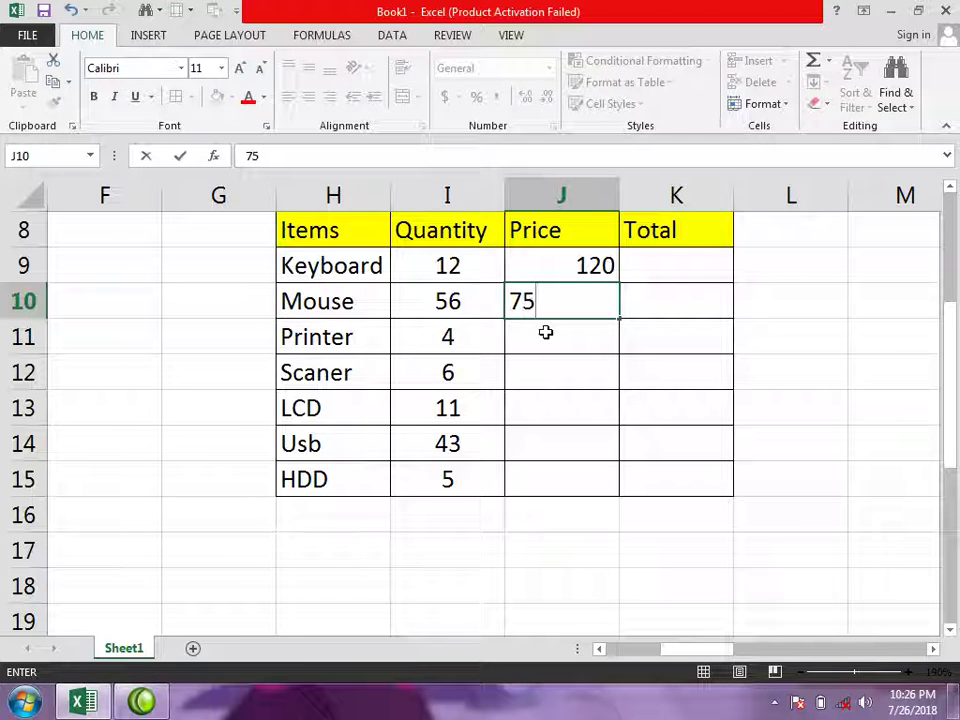
pyautogui.press('Return')
pyautogui.write('3100')
pyautogui.press('Return')
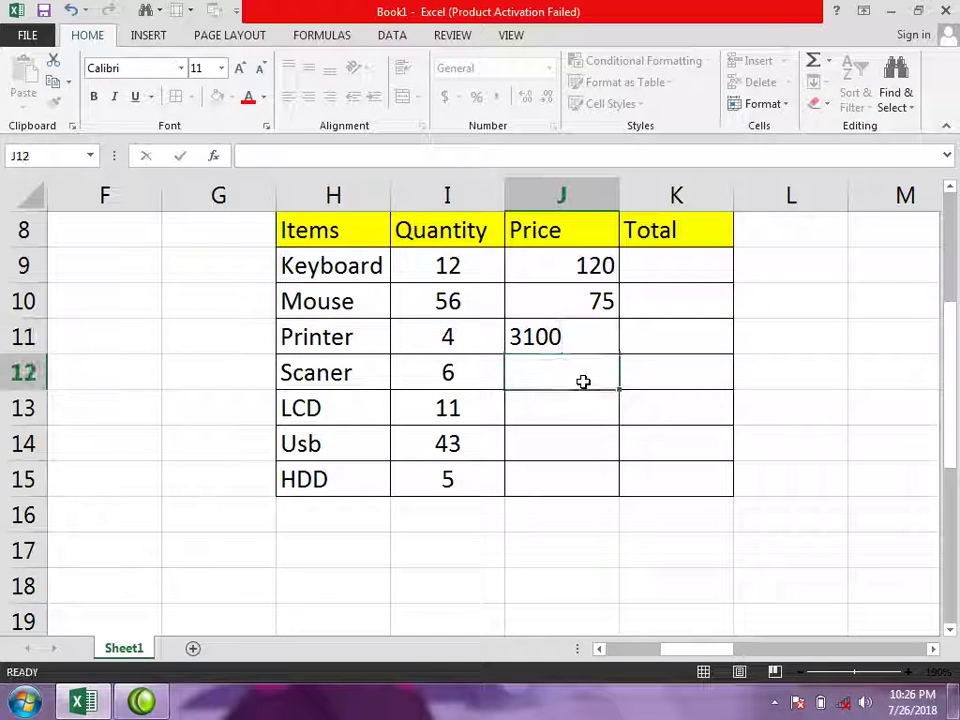
# Enter prices 980, 1430, 238 and 760 for Scaner, LCD, Usb and HDD.
pyautogui.write('98')
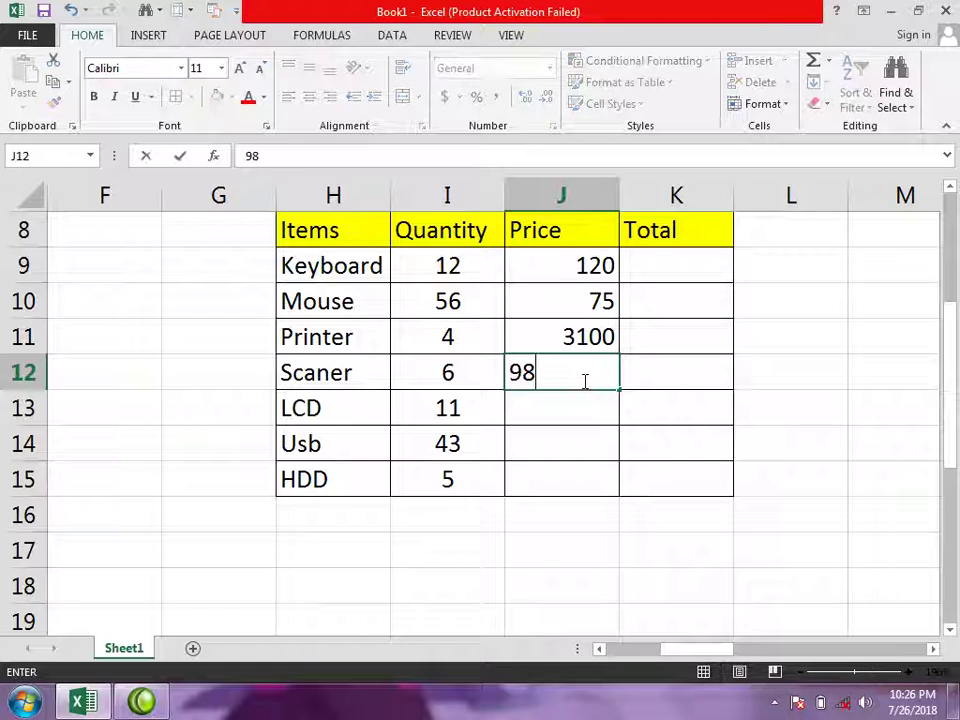
pyautogui.write('0')
pyautogui.press('Return')
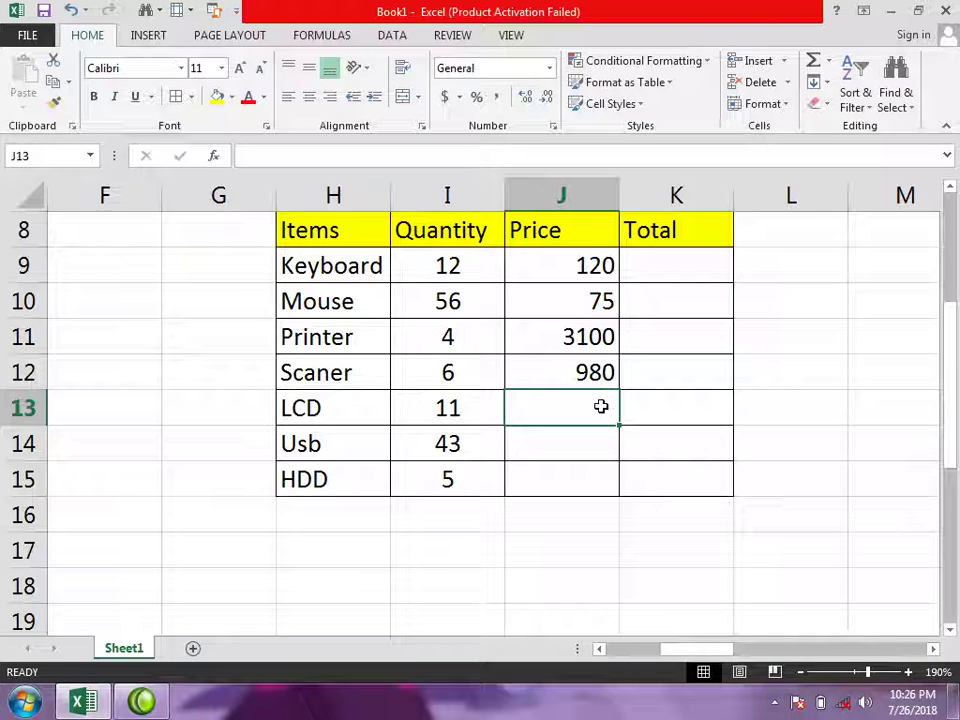
pyautogui.write('1430')
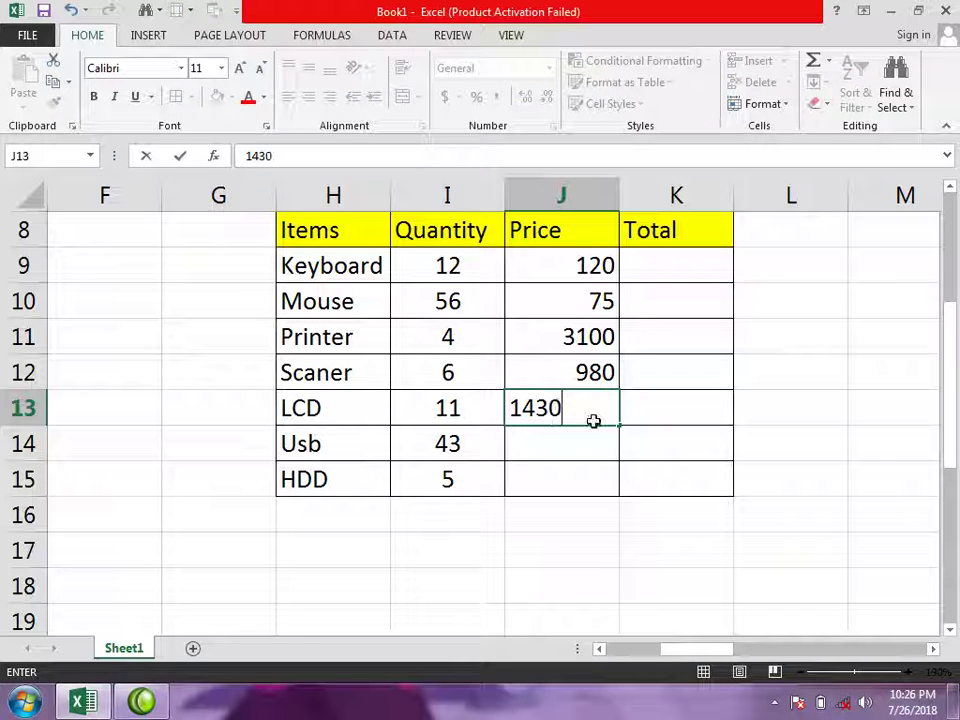
pyautogui.press('Return')
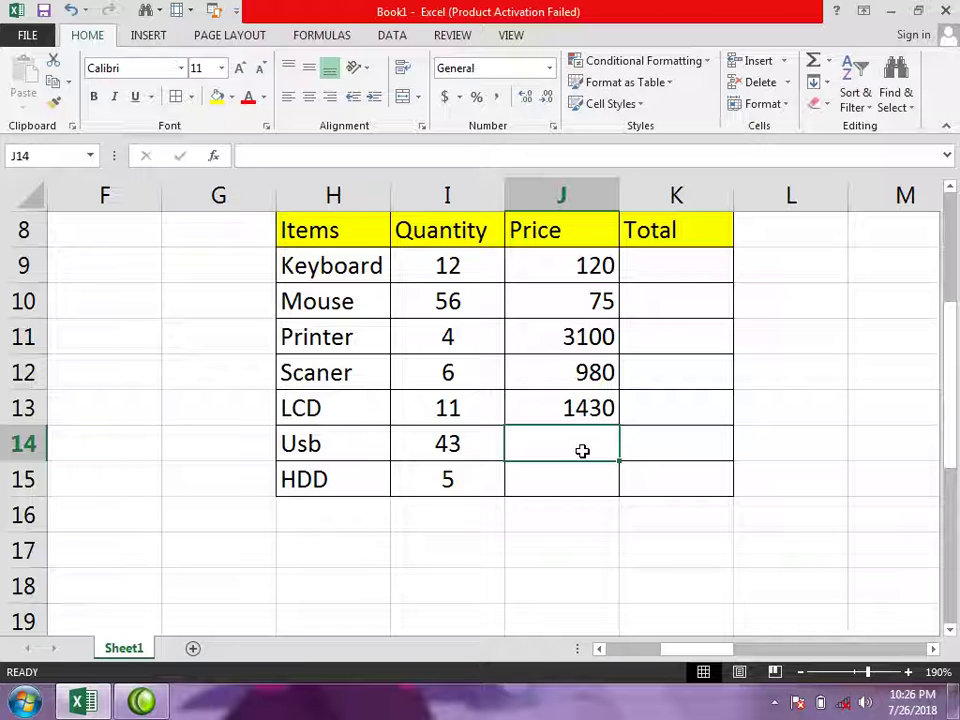
pyautogui.write('238')
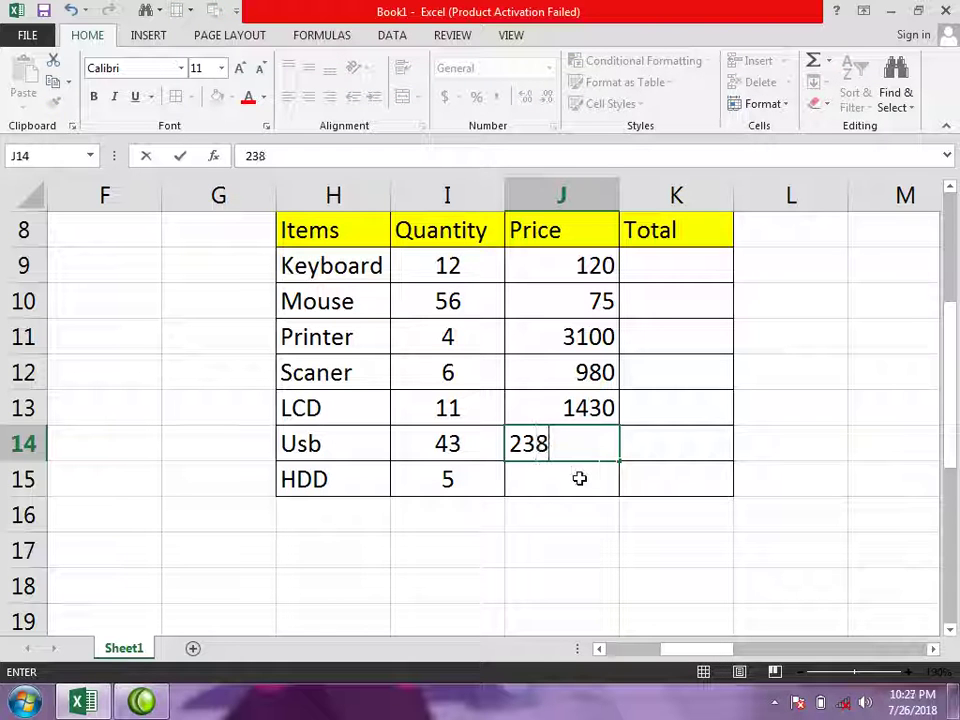
pyautogui.press('Return')
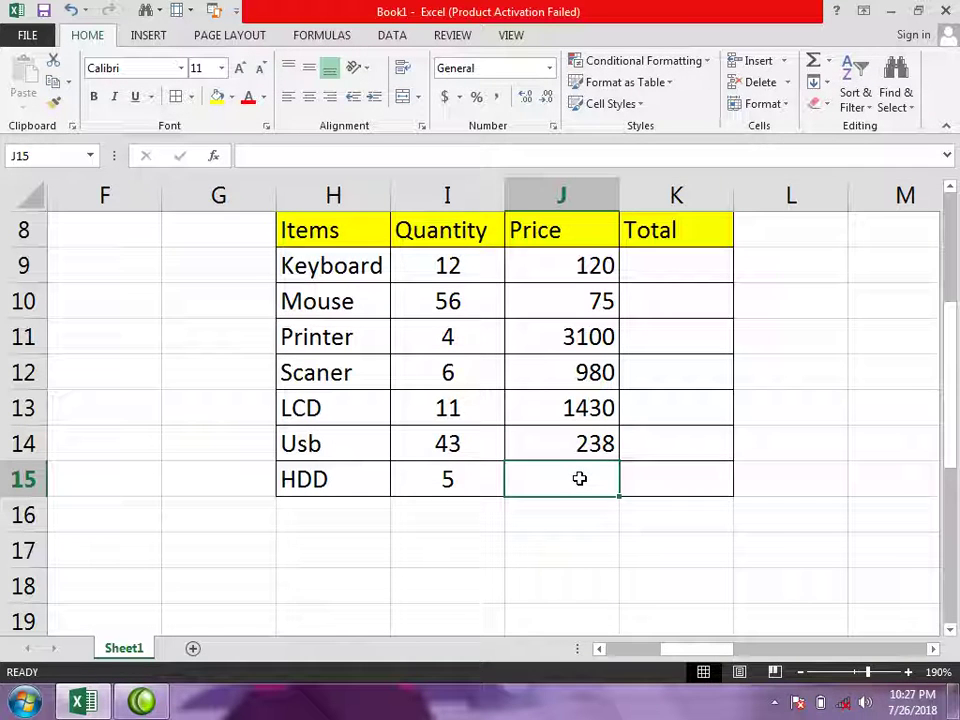
pyautogui.write('760')
pyautogui.click(655, 484)
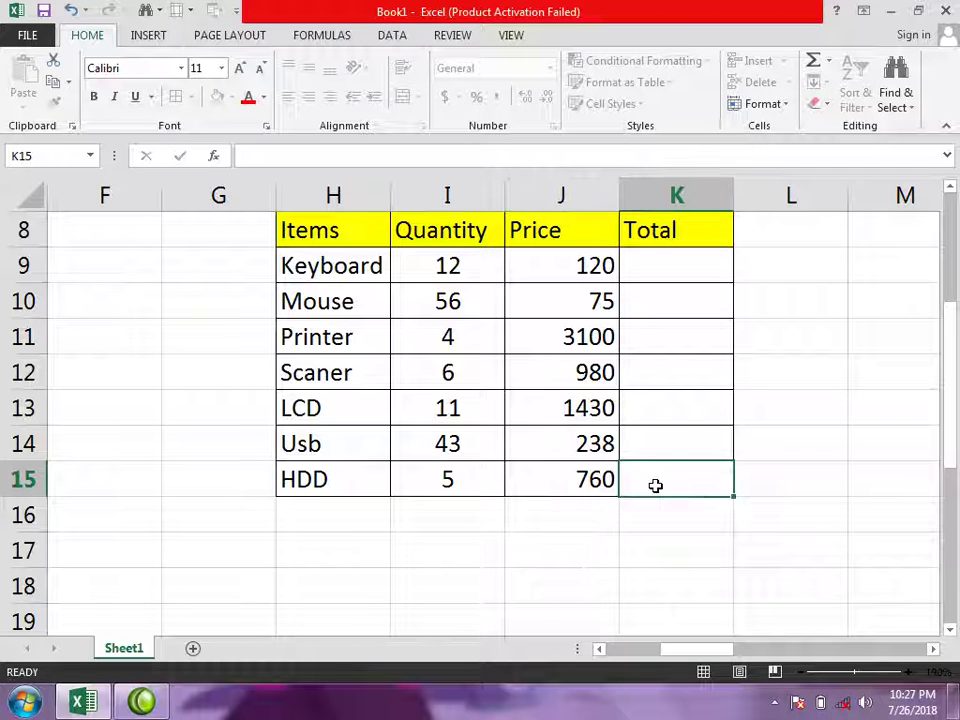
pyautogui.click(533, 194)
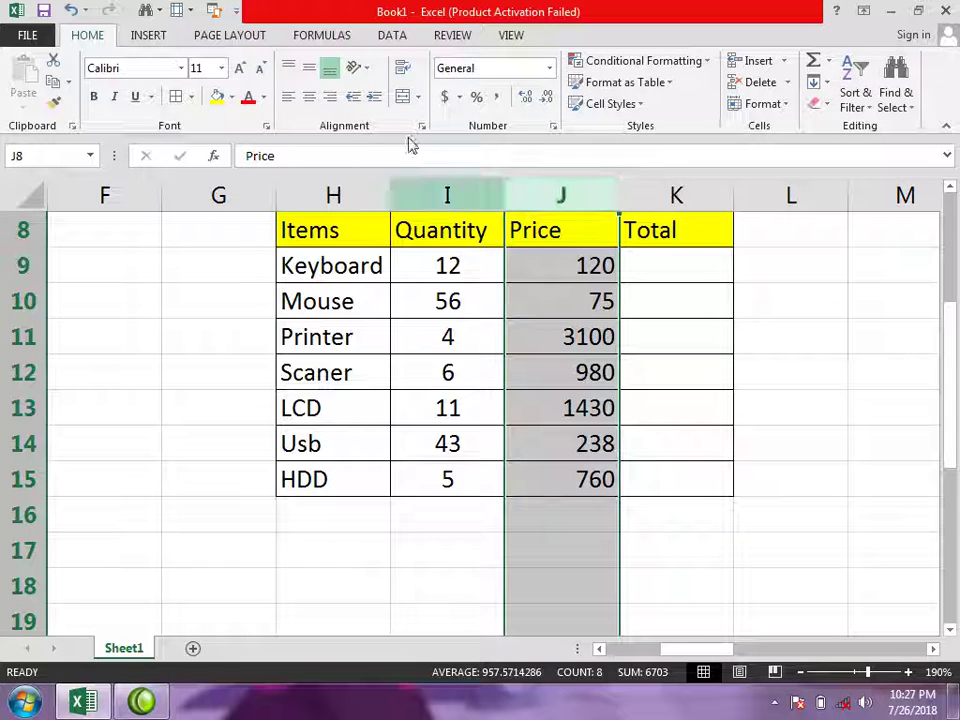
pyautogui.click(313, 101)
pyautogui.click(660, 301)
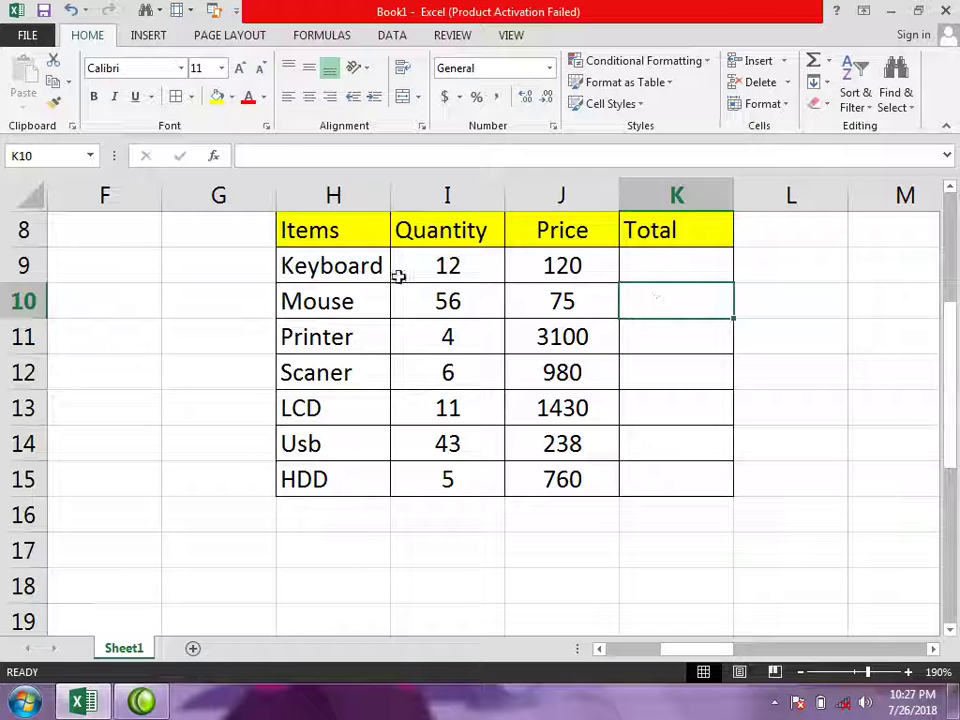
pyautogui.moveTo(316, 268); pyautogui.dragTo(594, 267)
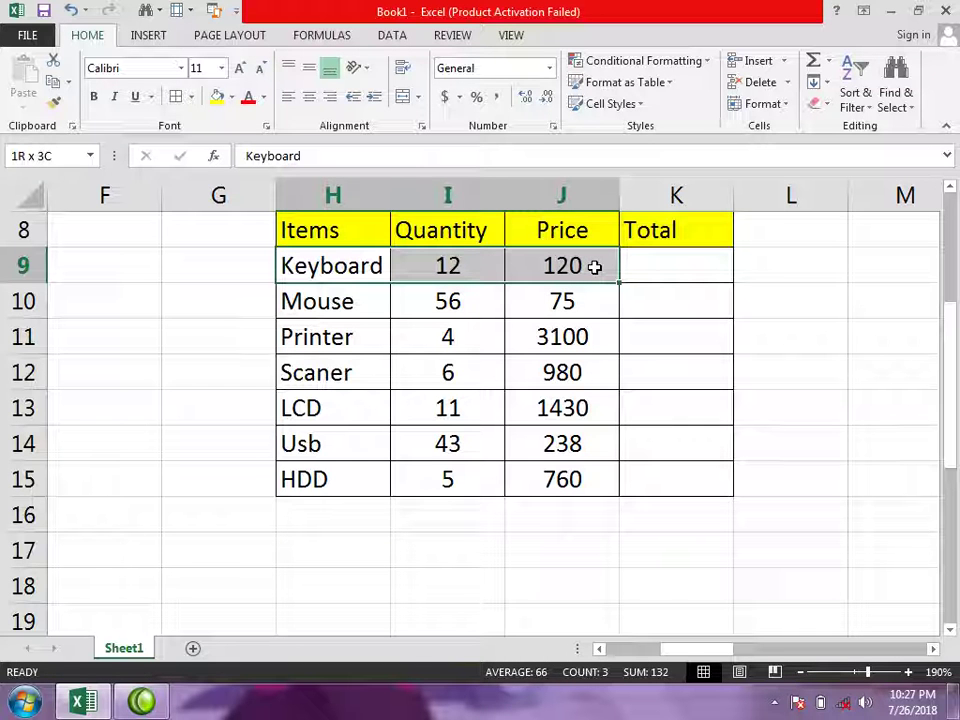
pyautogui.moveTo(594, 267); pyautogui.dragTo(645, 270)
pyautogui.moveTo(291, 302)
pyautogui.mouseDown()
pyautogui.moveTo(419, 290)
pyautogui.moveTo(729, 321)
pyautogui.mouseUp()
pyautogui.click(362, 348)
pyautogui.moveTo(365, 348)
pyautogui.mouseDown()
pyautogui.moveTo(430, 333)
pyautogui.moveTo(636, 334)
pyautogui.mouseUp()
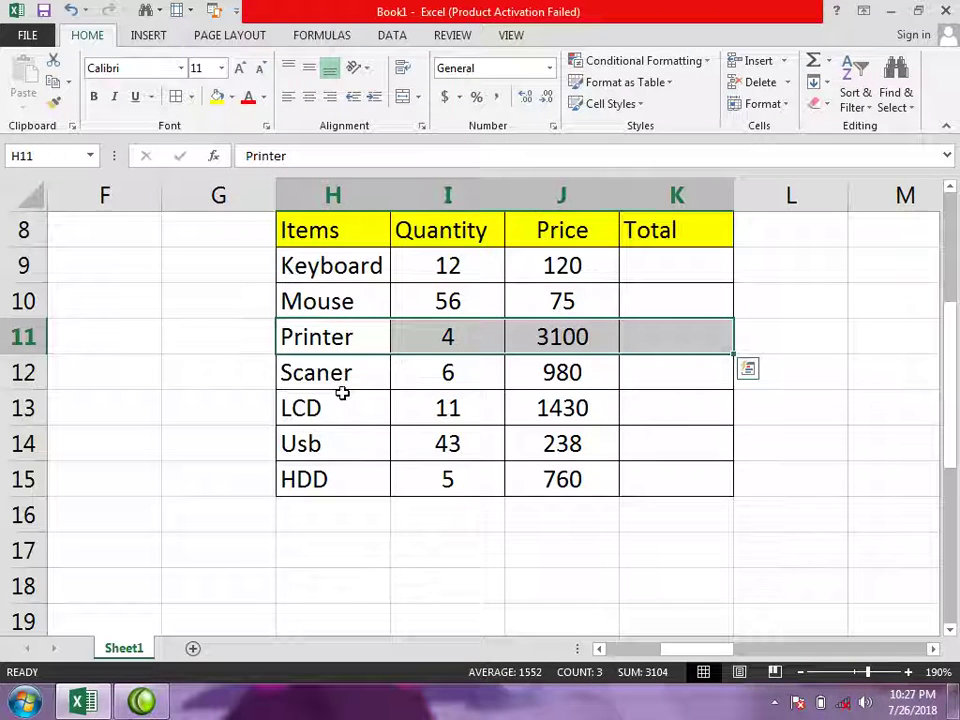
pyautogui.click(378, 372)
pyautogui.moveTo(402, 369)
pyautogui.mouseDown()
pyautogui.moveTo(543, 360)
pyautogui.moveTo(634, 375)
pyautogui.mouseUp()
pyautogui.click(686, 409)
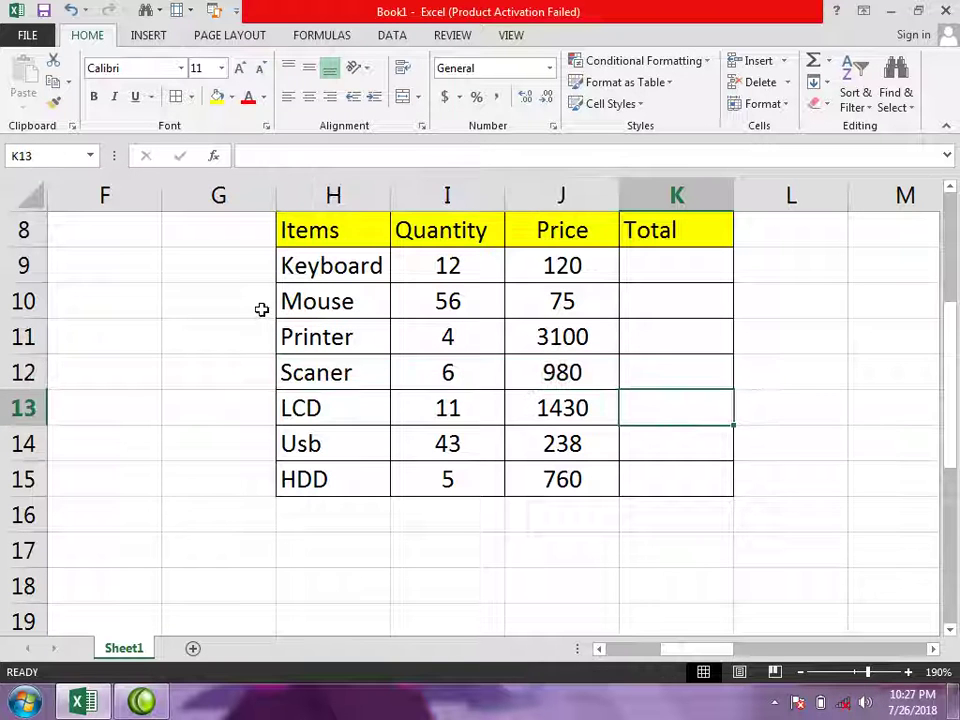
pyautogui.moveTo(321, 233)
pyautogui.mouseDown()
pyautogui.moveTo(531, 416)
pyautogui.moveTo(555, 469)
pyautogui.moveTo(568, 461)
pyautogui.mouseUp()
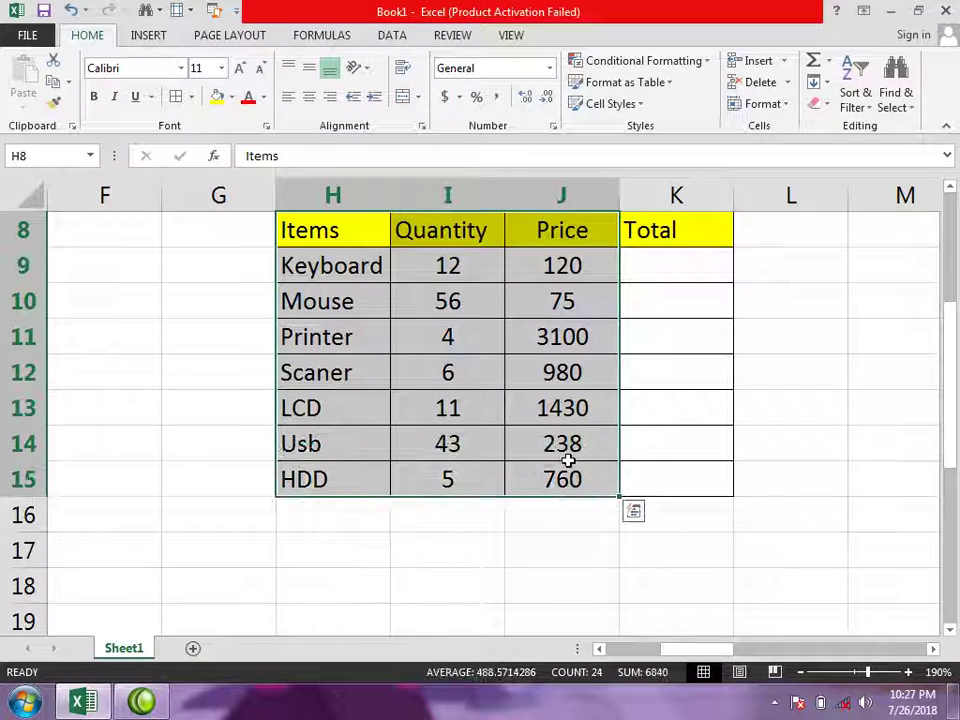
pyautogui.click(674, 256)
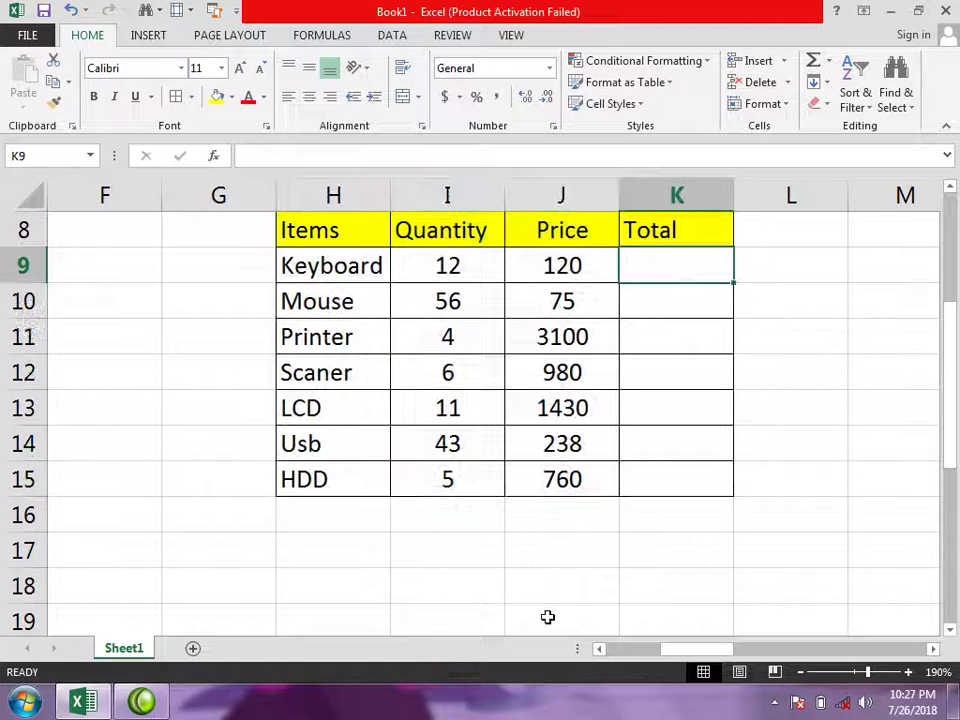
# Label J18 'Totam Am:/' and widen column J to fit it.
pyautogui.click(552, 572)
pyautogui.write('Totam Am:/')
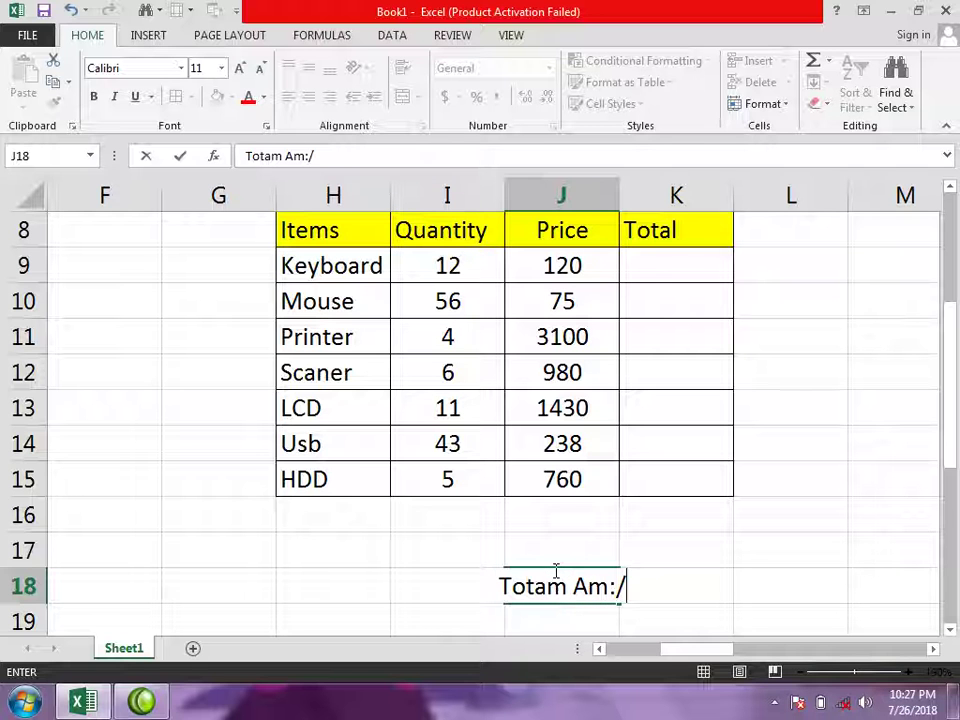
pyautogui.click(568, 522)
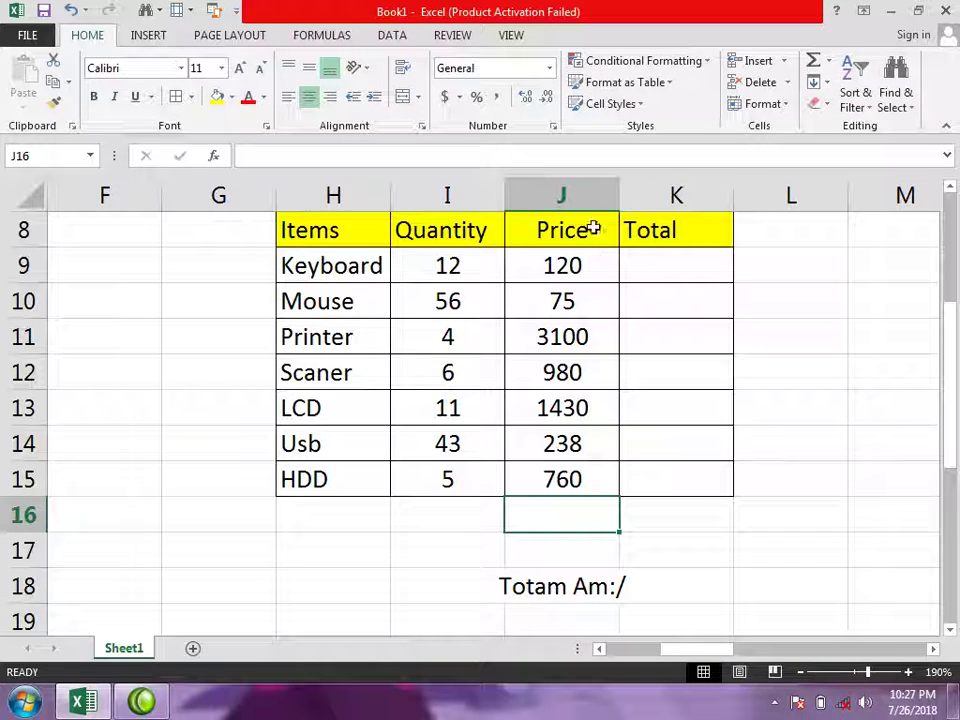
pyautogui.moveTo(618, 186); pyautogui.dragTo(648, 186)
# Enter =PRODUCT(I9:J9) in K9 so Keyboard's total shows 1440.
pyautogui.click(696, 270)
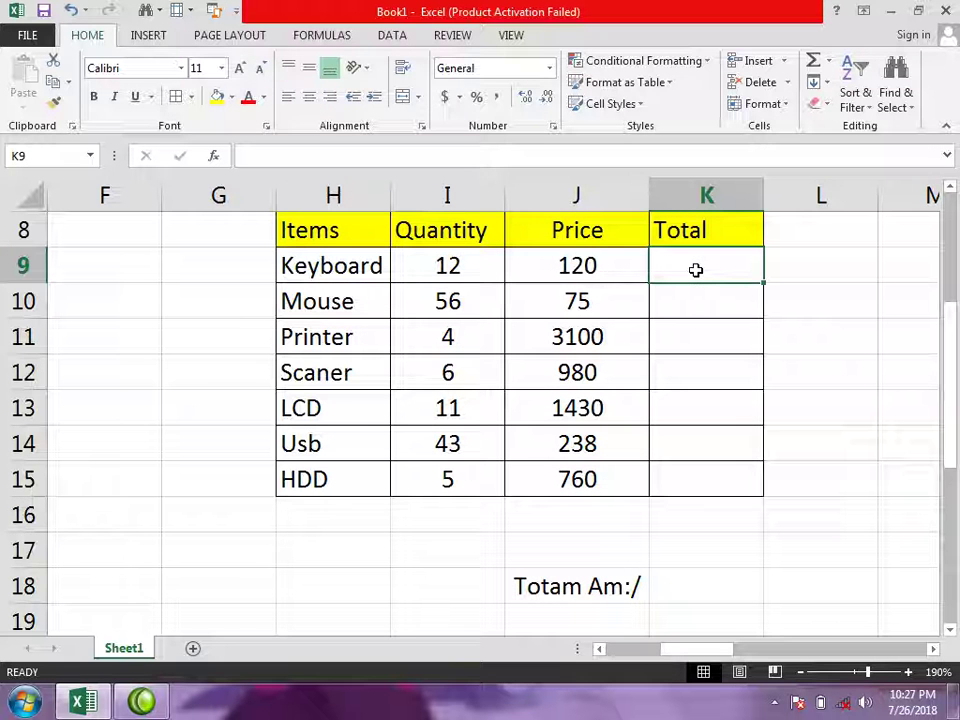
pyautogui.write('=')
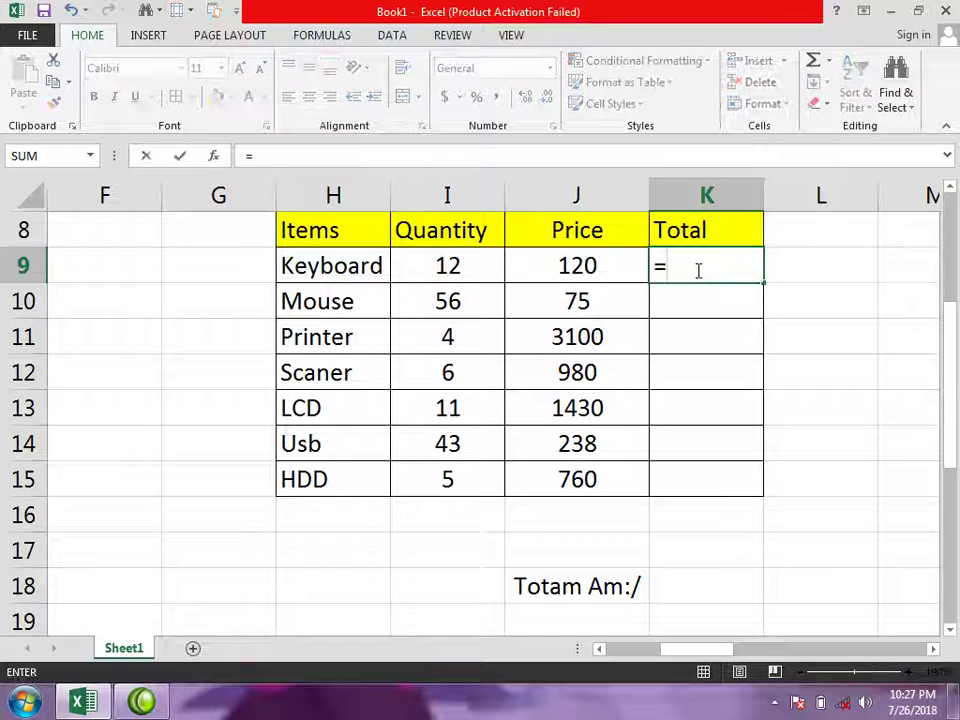
pyautogui.write('product')
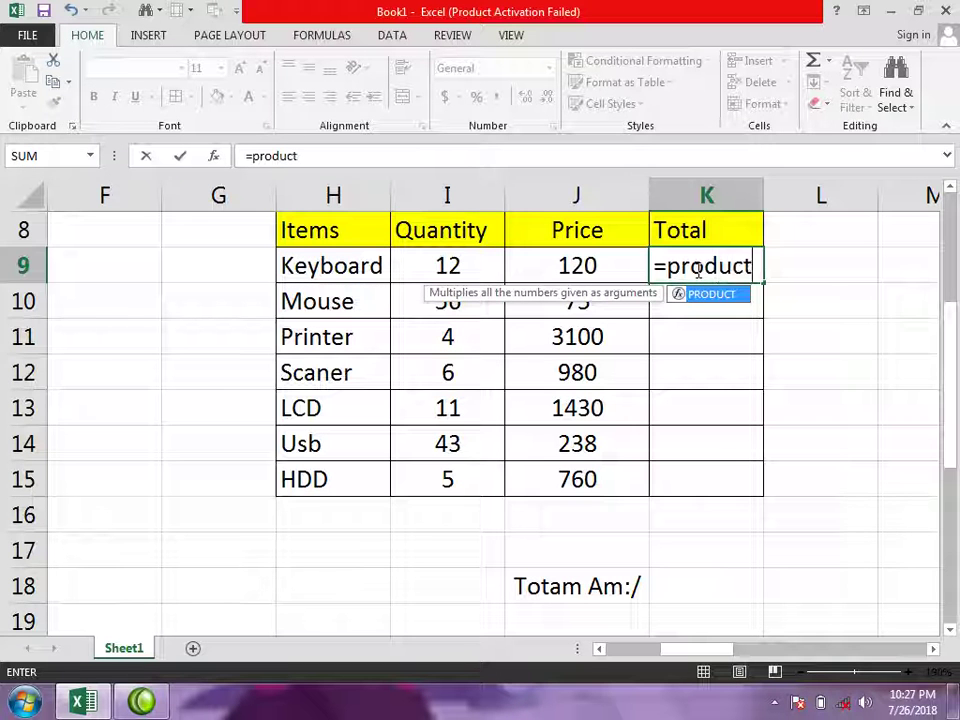
pyautogui.write('(')
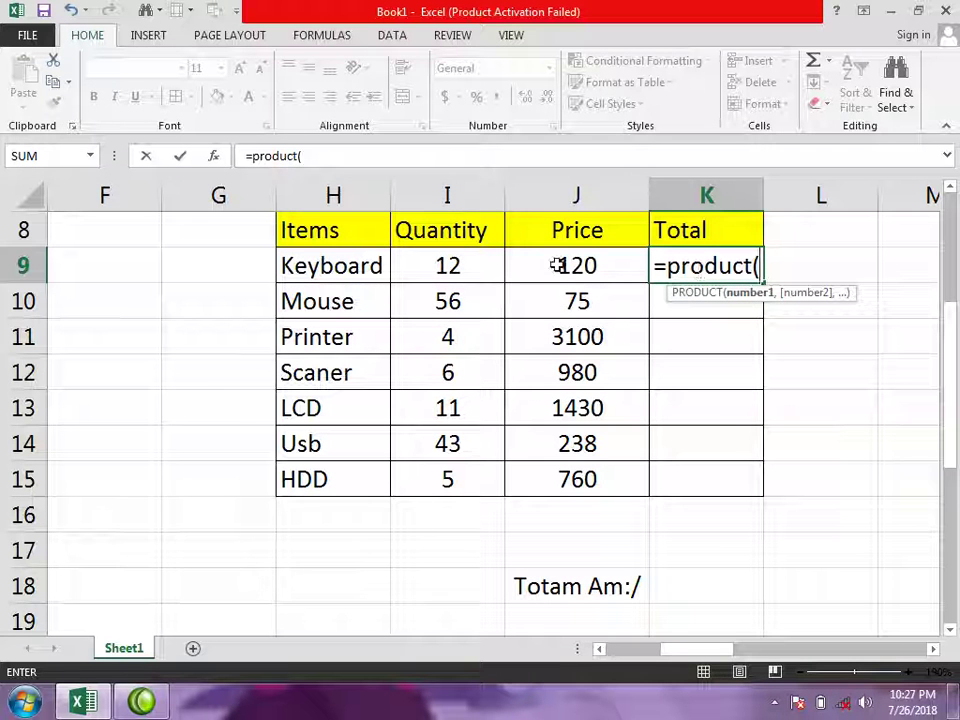
pyautogui.moveTo(440, 270); pyautogui.dragTo(641, 270)
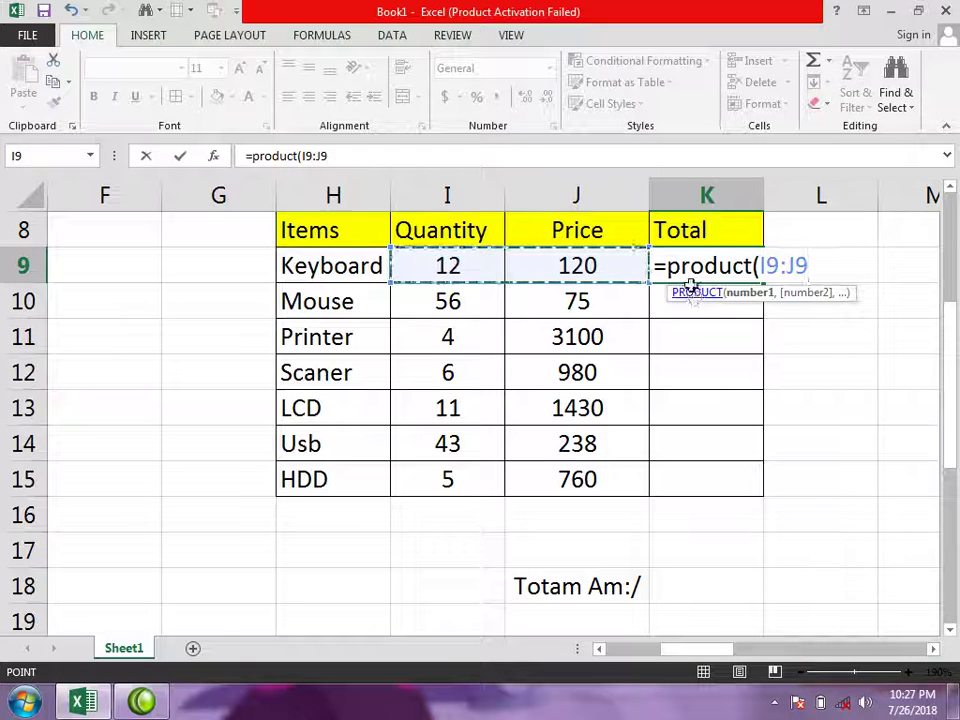
pyautogui.press('Return')
pyautogui.moveTo(364, 265); pyautogui.dragTo(472, 265)
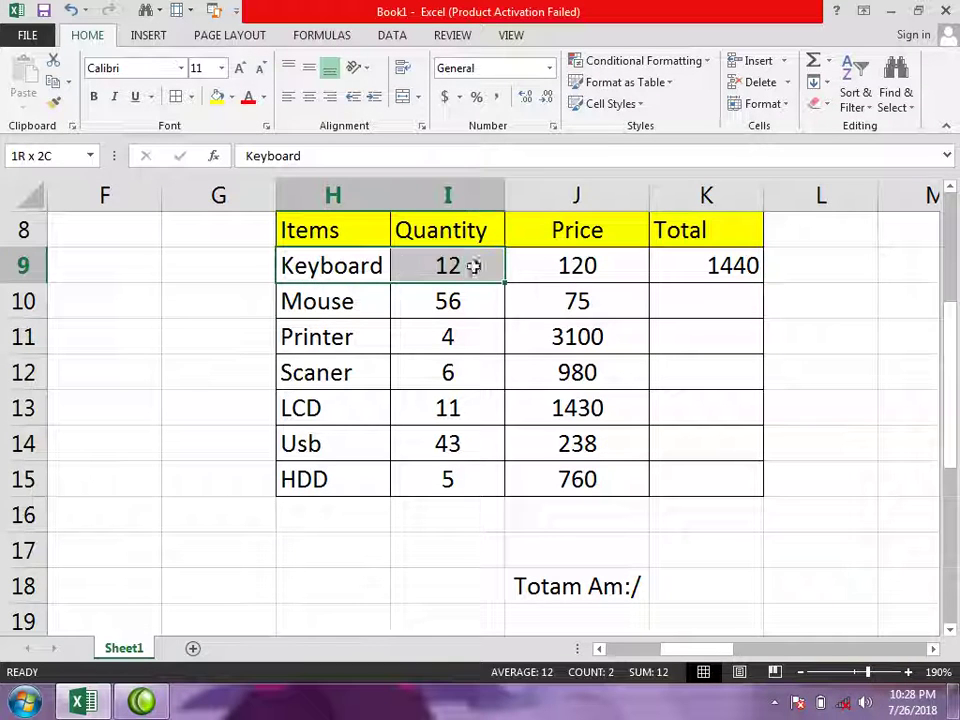
pyautogui.moveTo(585, 265); pyautogui.dragTo(724, 265)
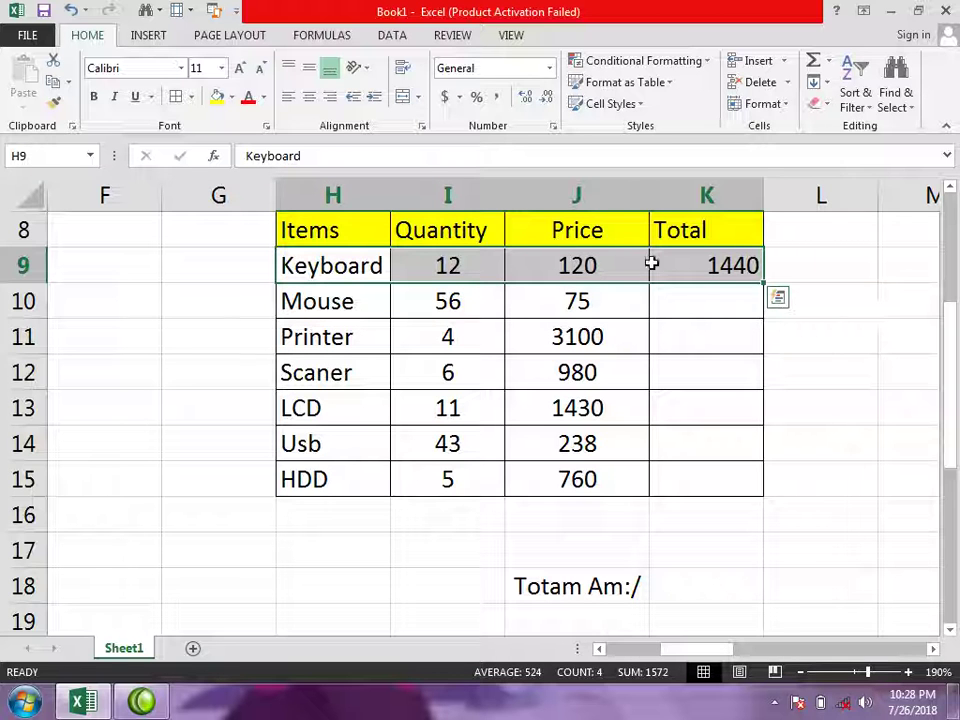
pyautogui.click(717, 271)
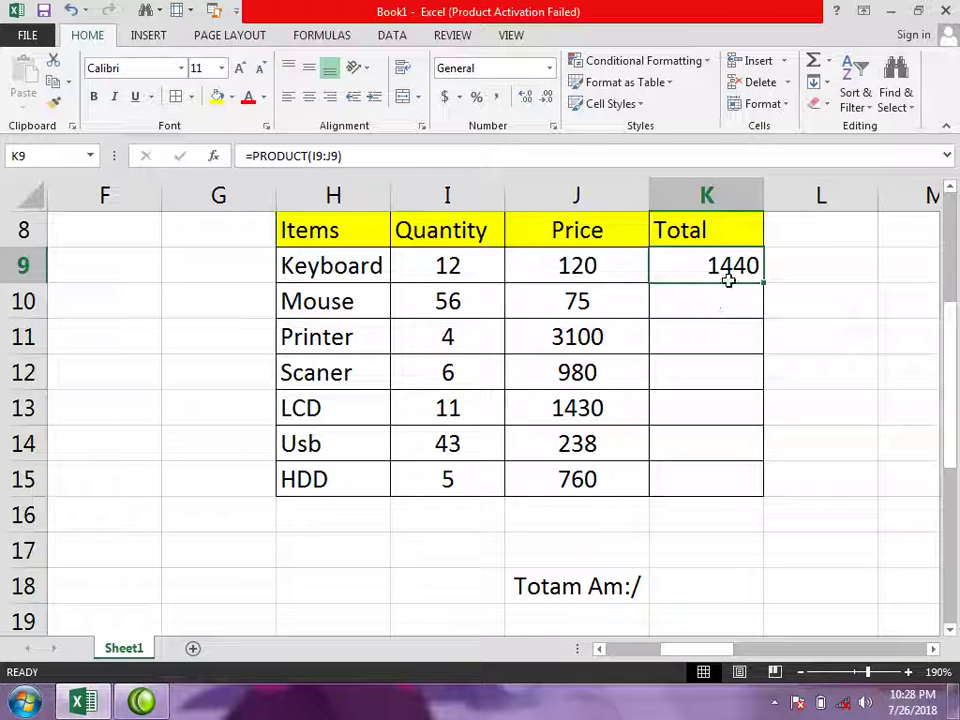
# Try copying K9's formula down with the fill handle, undoing each attempt.
pyautogui.moveTo(733, 258); pyautogui.dragTo(721, 479)
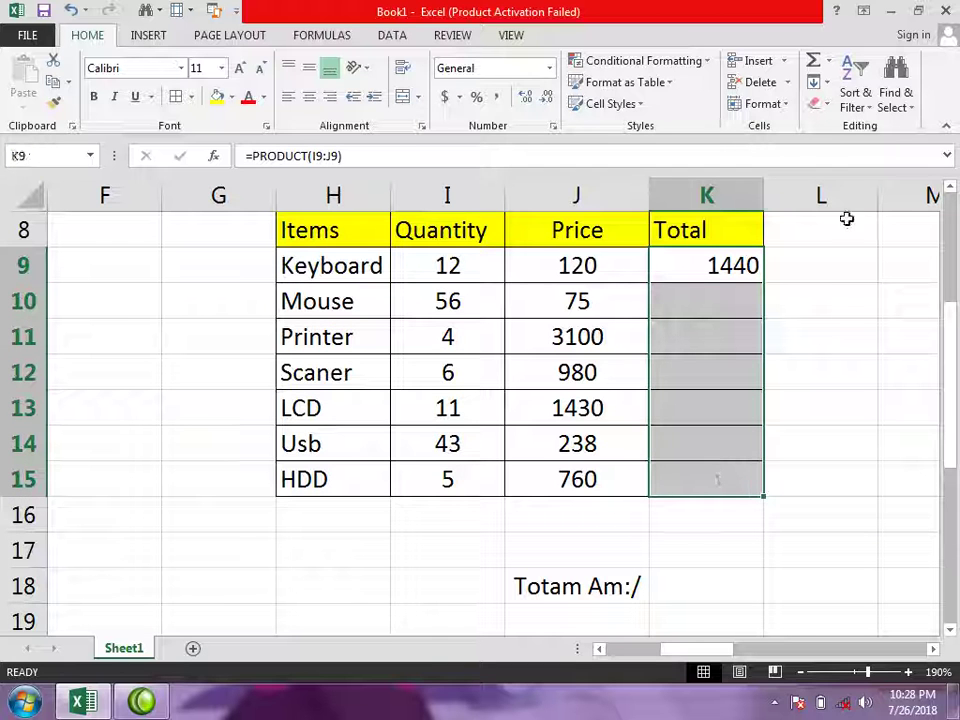
pyautogui.click(744, 263)
pyautogui.moveTo(763, 283); pyautogui.dragTo(752, 497)
pyautogui.hotkey('ctrl', 'z')
pyautogui.click(843, 290)
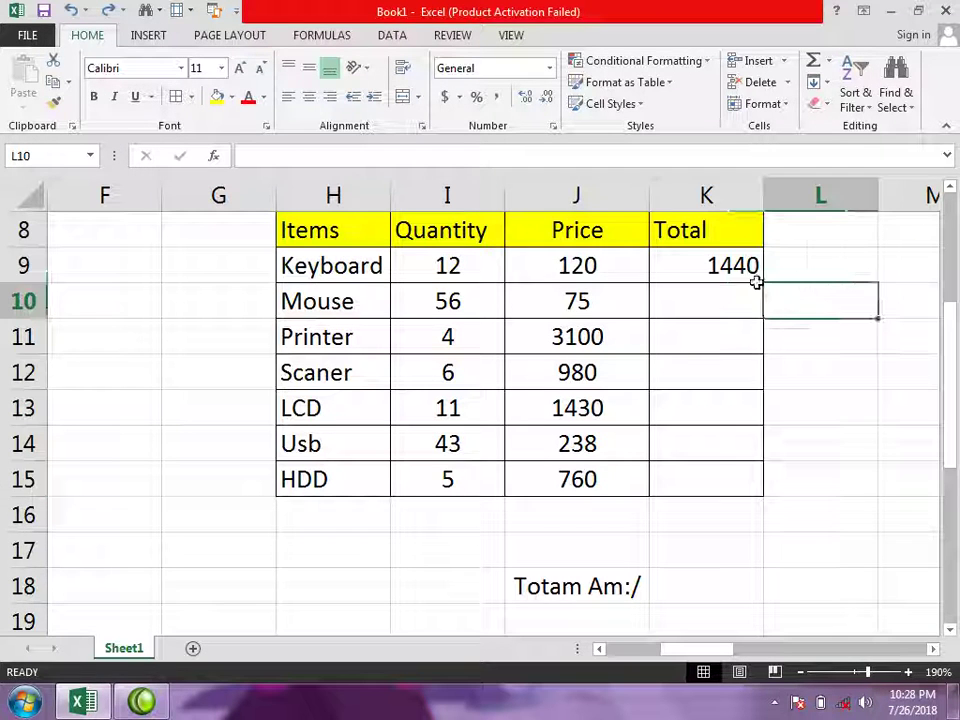
pyautogui.click(750, 260)
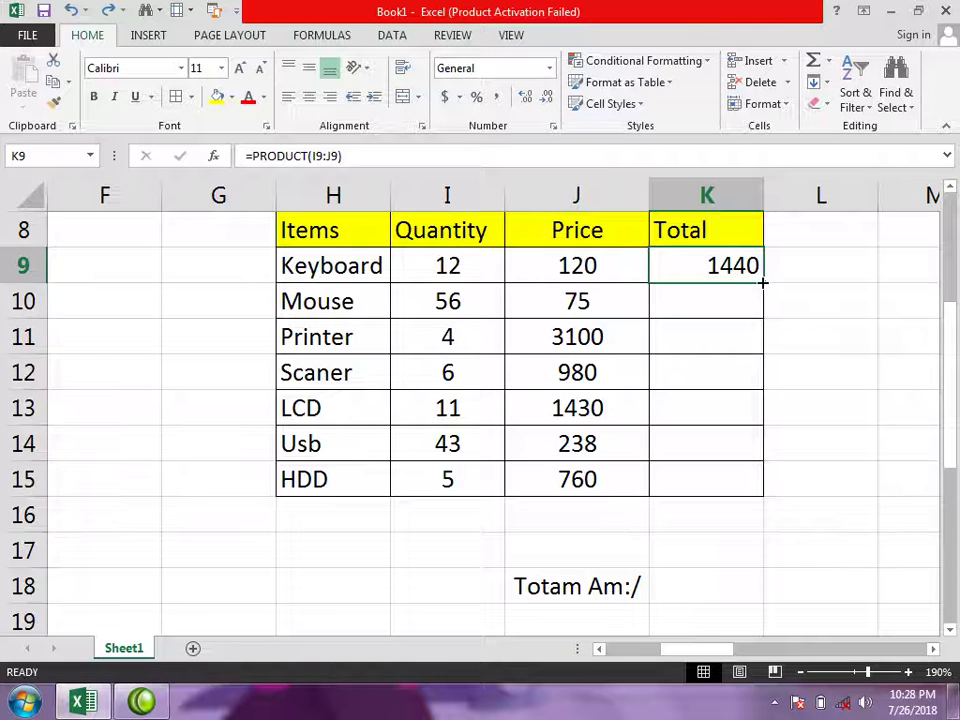
pyautogui.doubleClick(761, 282)
pyautogui.hotkey('ctrl', 'z')
pyautogui.click(810, 317)
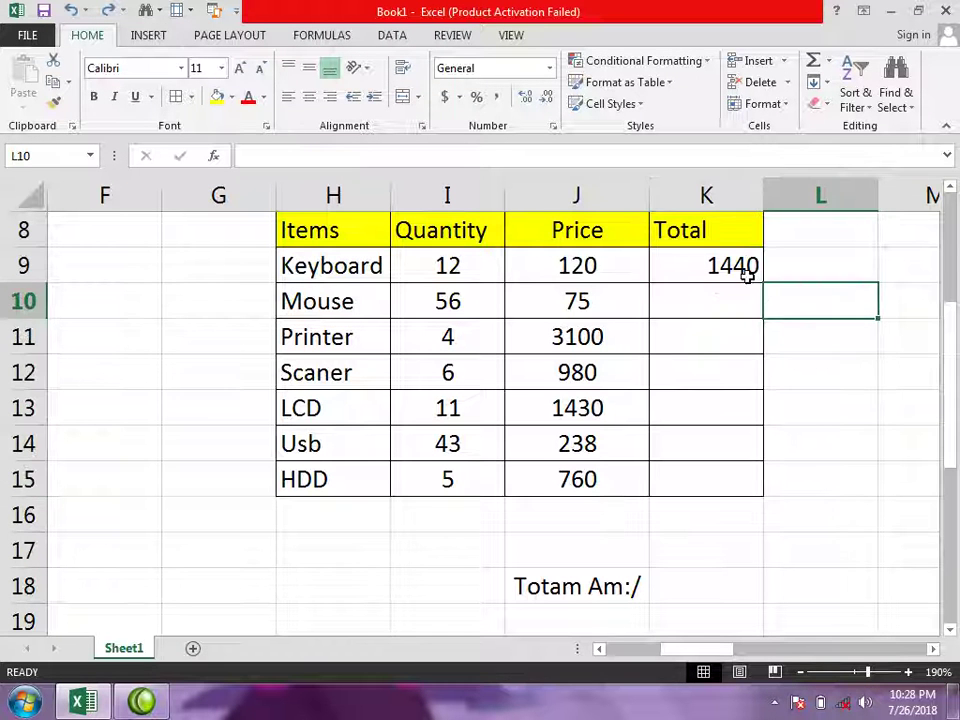
# Fill K9's PRODUCT formula down K9:K15 with Ctrl+D, giving totals 1440 through 3800.
pyautogui.moveTo(746, 272); pyautogui.dragTo(724, 431)
pyautogui.click(724, 469)
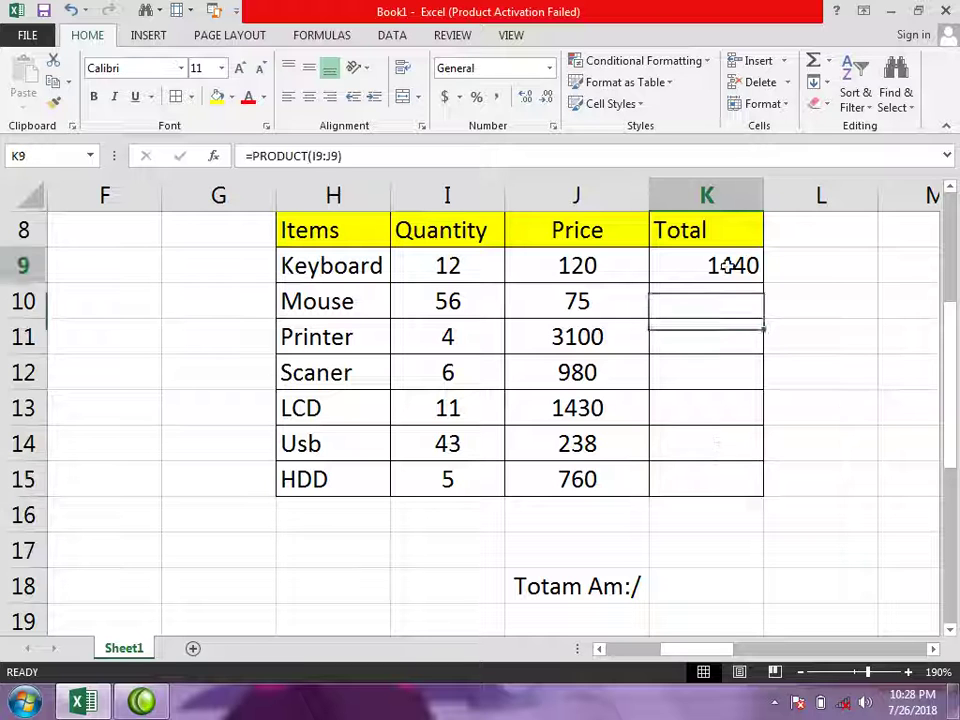
pyautogui.moveTo(728, 264); pyautogui.dragTo(724, 474)
pyautogui.hotkey('ctrl', 'd')
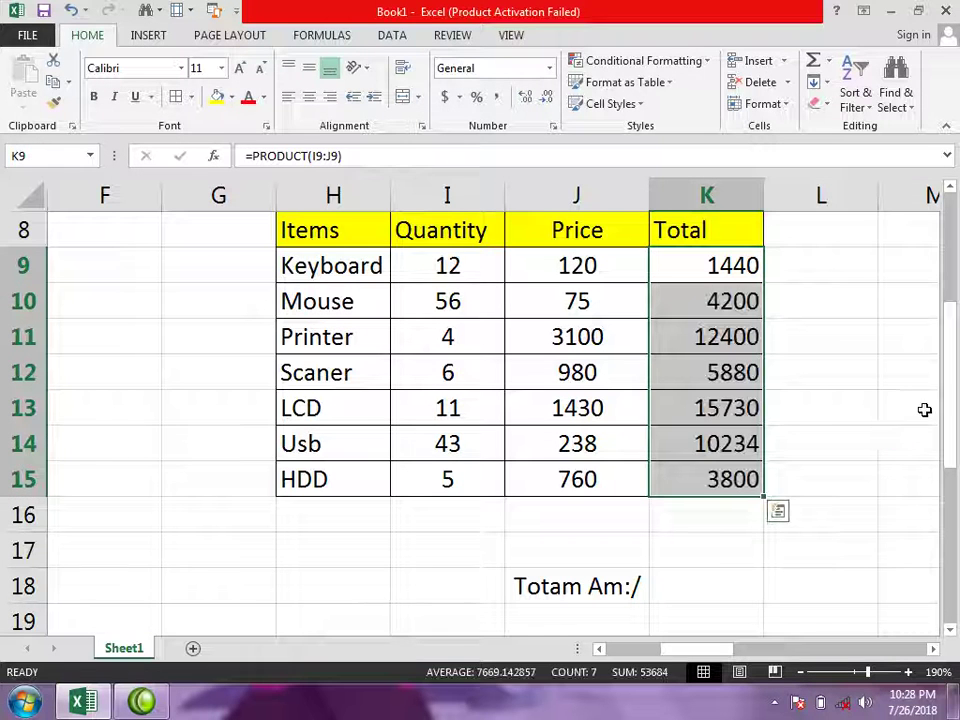
pyautogui.click(910, 407)
pyautogui.moveTo(307, 252); pyautogui.dragTo(690, 289)
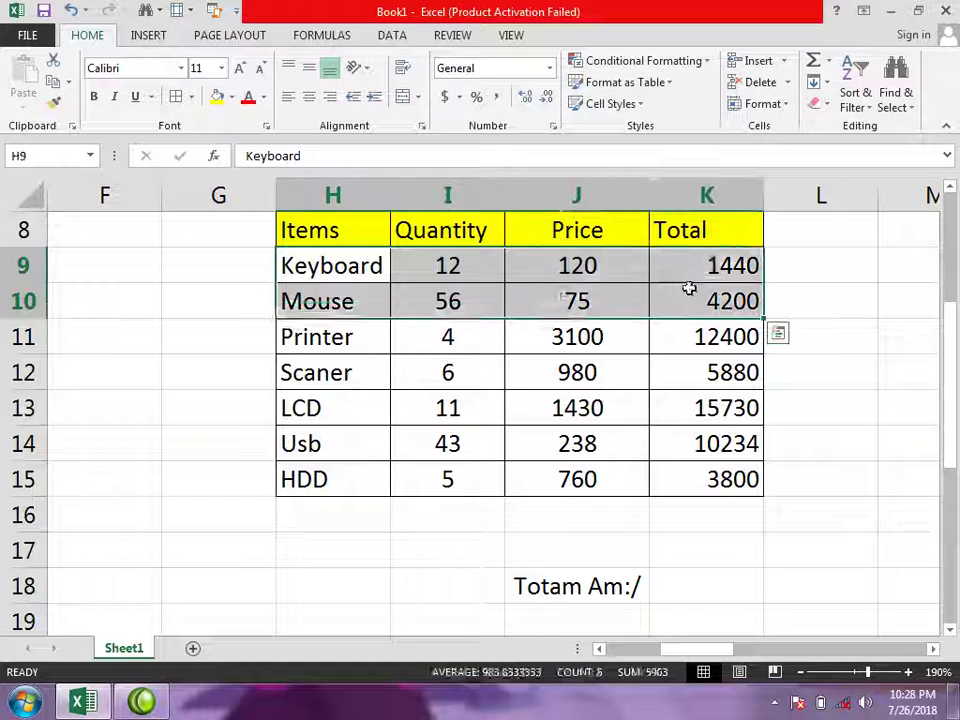
pyautogui.click(728, 290)
# Enter =SUM(K9:K15) in K18, showing the grand total 53684.
pyautogui.click(712, 572)
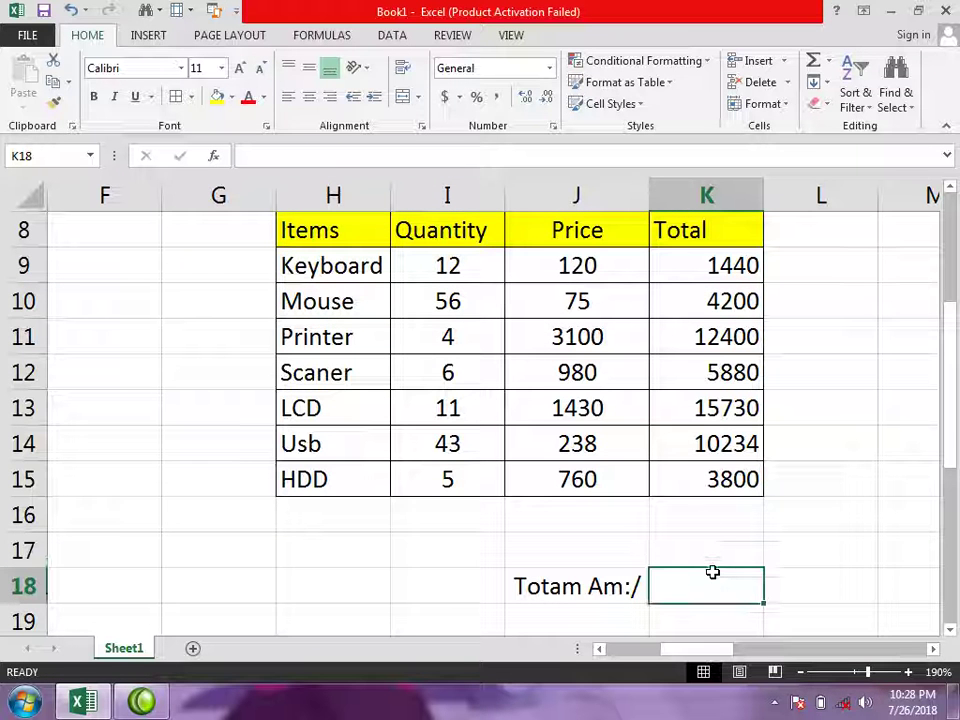
pyautogui.write('=su')
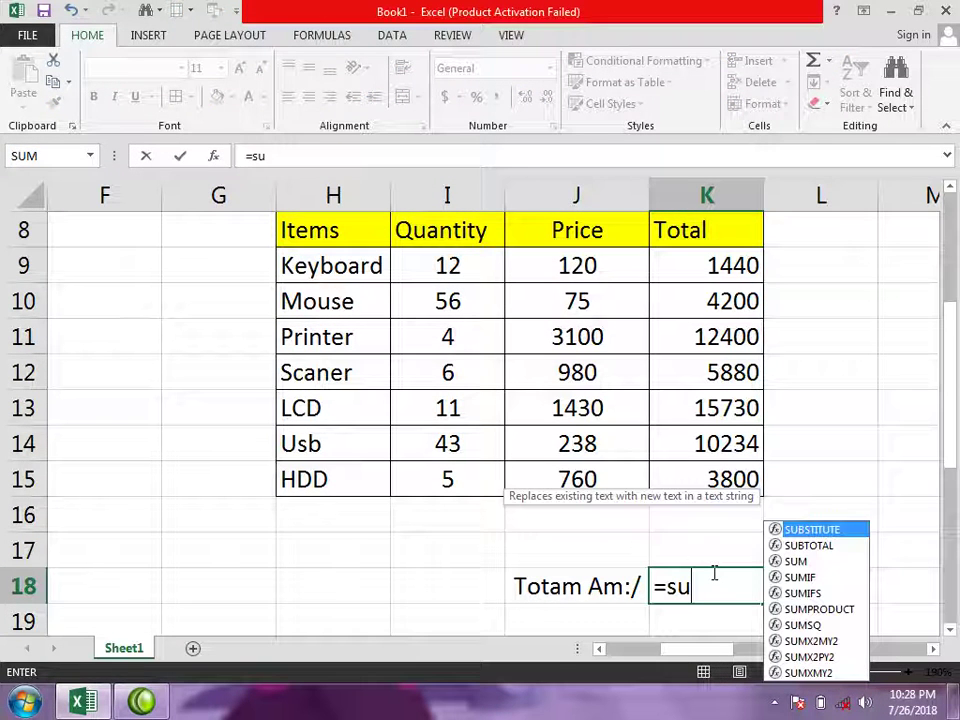
pyautogui.write('m(')
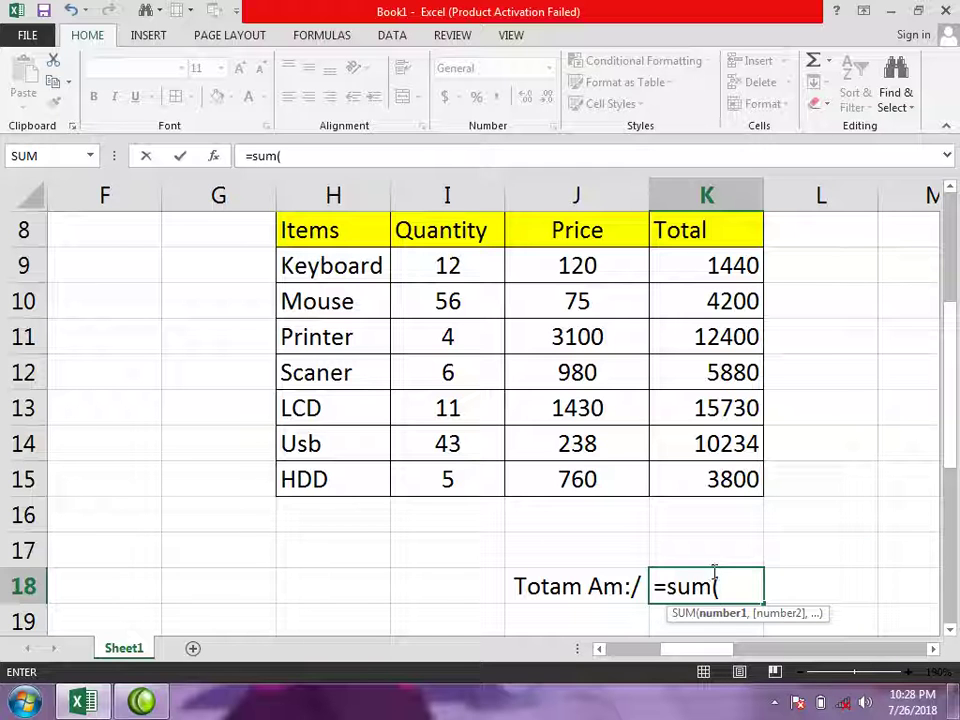
pyautogui.click(681, 231)
pyautogui.moveTo(686, 253); pyautogui.dragTo(697, 461)
pyautogui.press('Return')
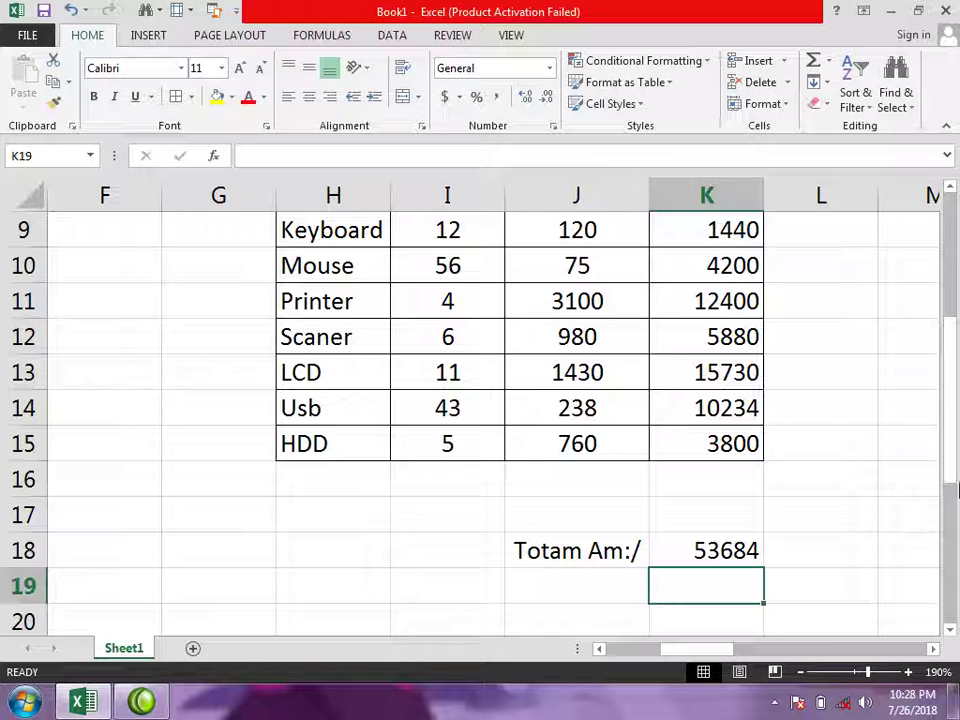
pyautogui.moveTo(955, 490); pyautogui.dragTo(955, 452)
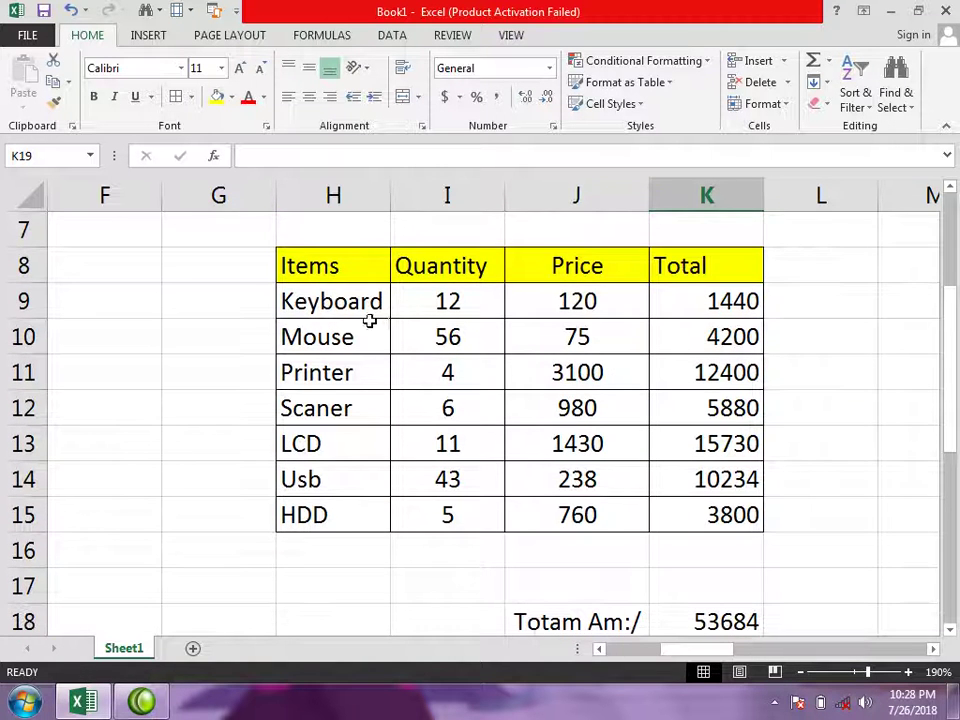
pyautogui.moveTo(360, 302); pyautogui.dragTo(510, 309)
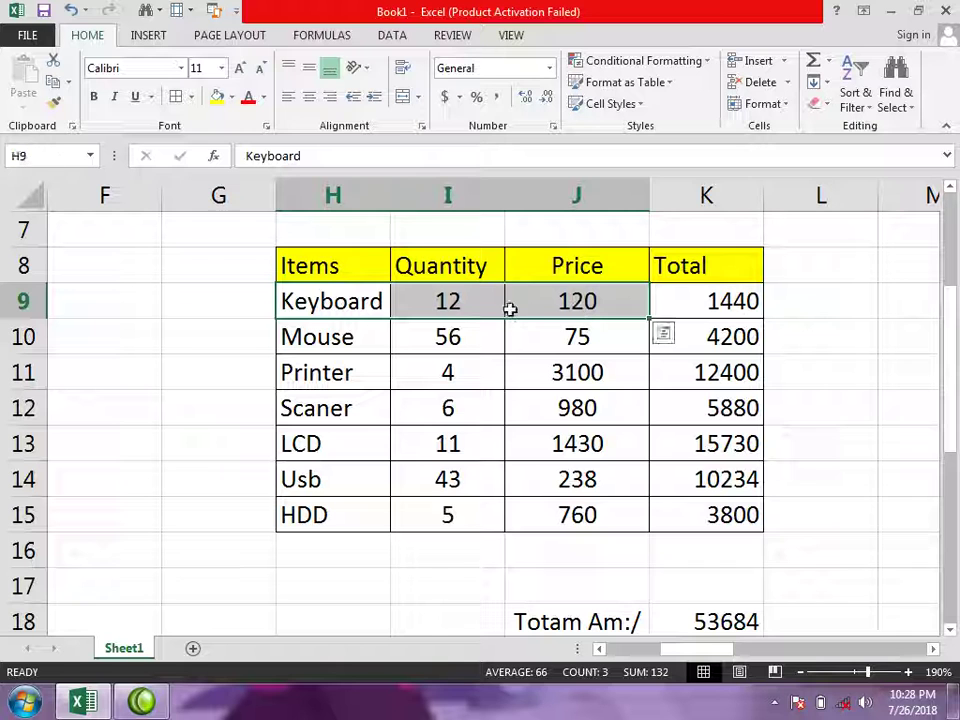
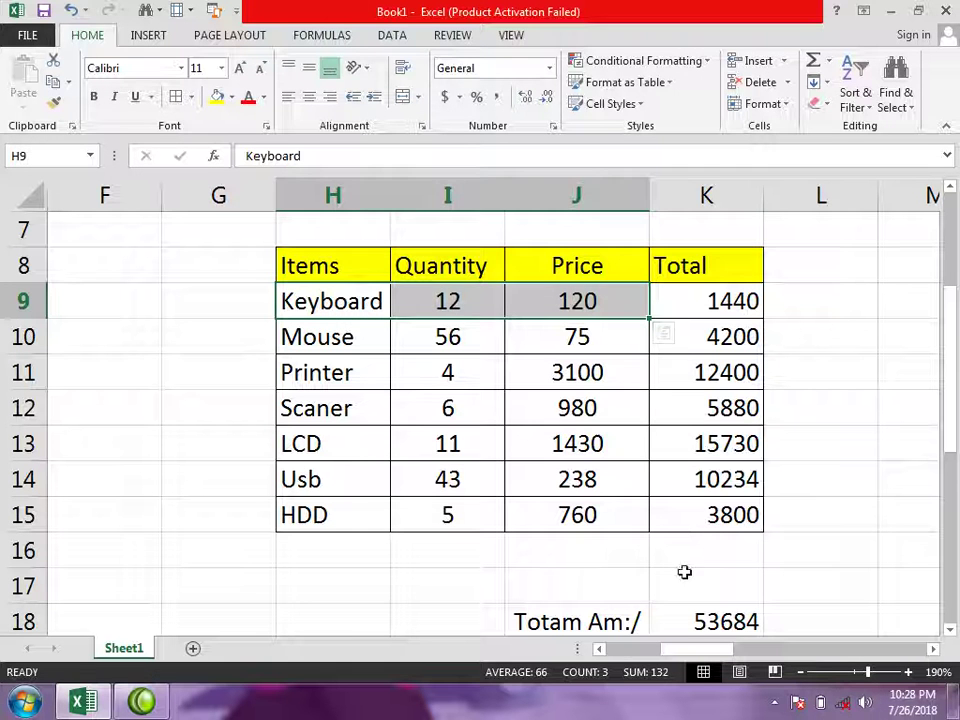
# Clear K9:K15 and enter =PRODUCT(I9:J9) in K9 for the Keyboard row.
pyautogui.click(688, 622)
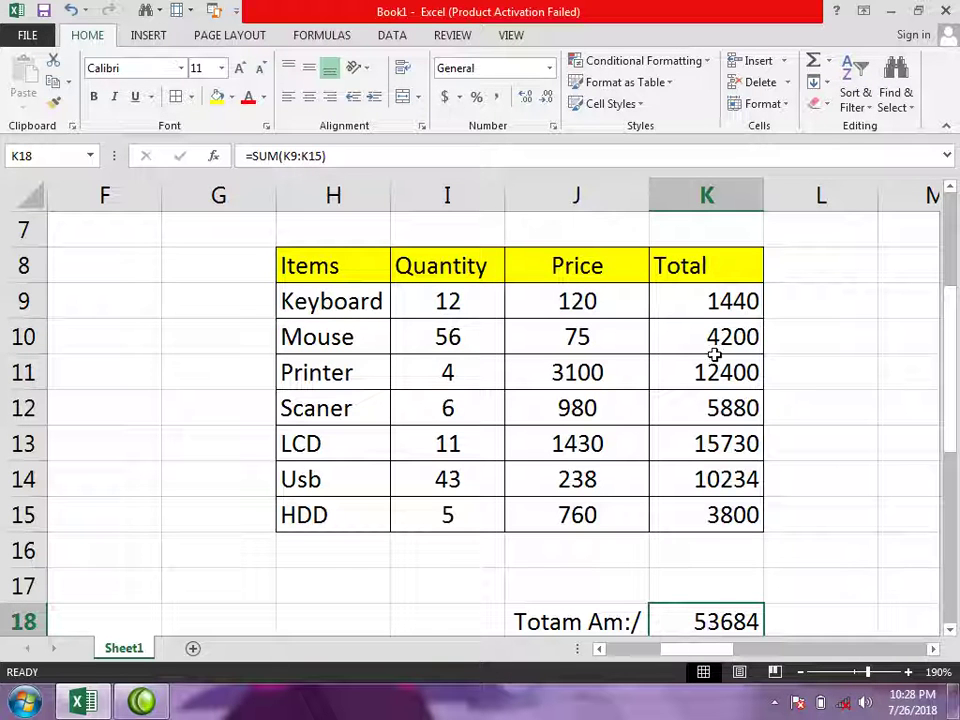
pyautogui.moveTo(700, 305); pyautogui.dragTo(697, 500)
pyautogui.press('Delete')
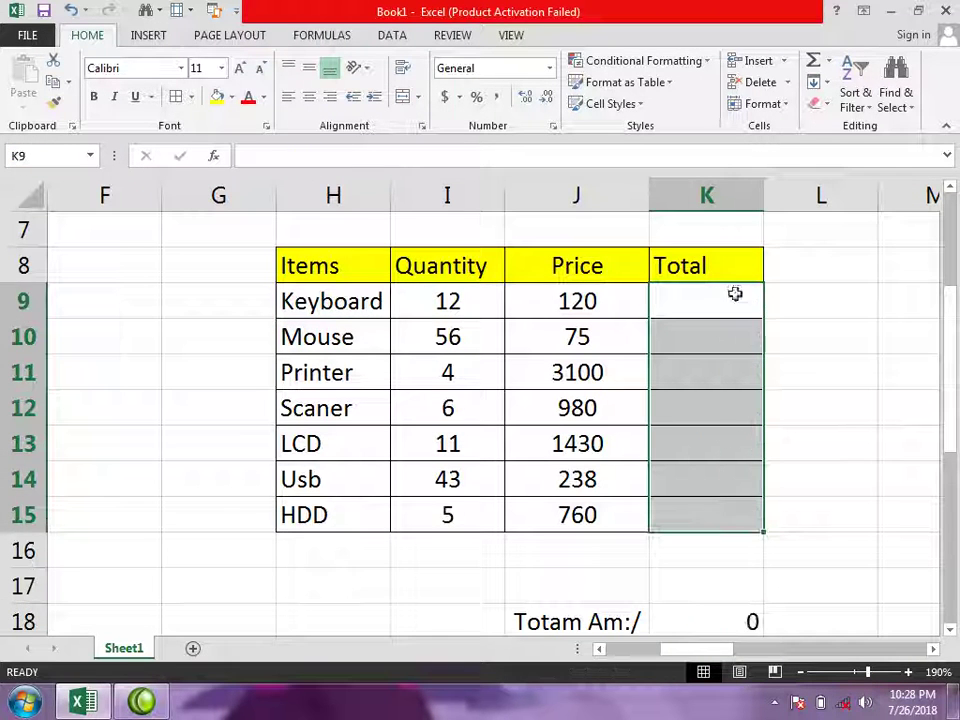
pyautogui.click(734, 313)
pyautogui.write('=')
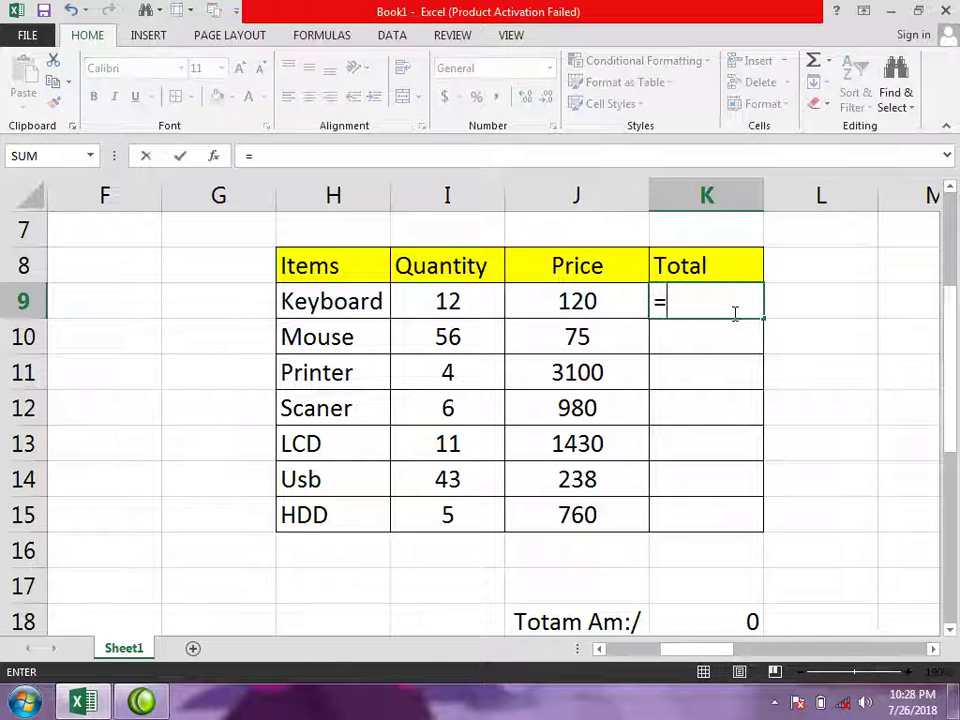
pyautogui.write('produc')
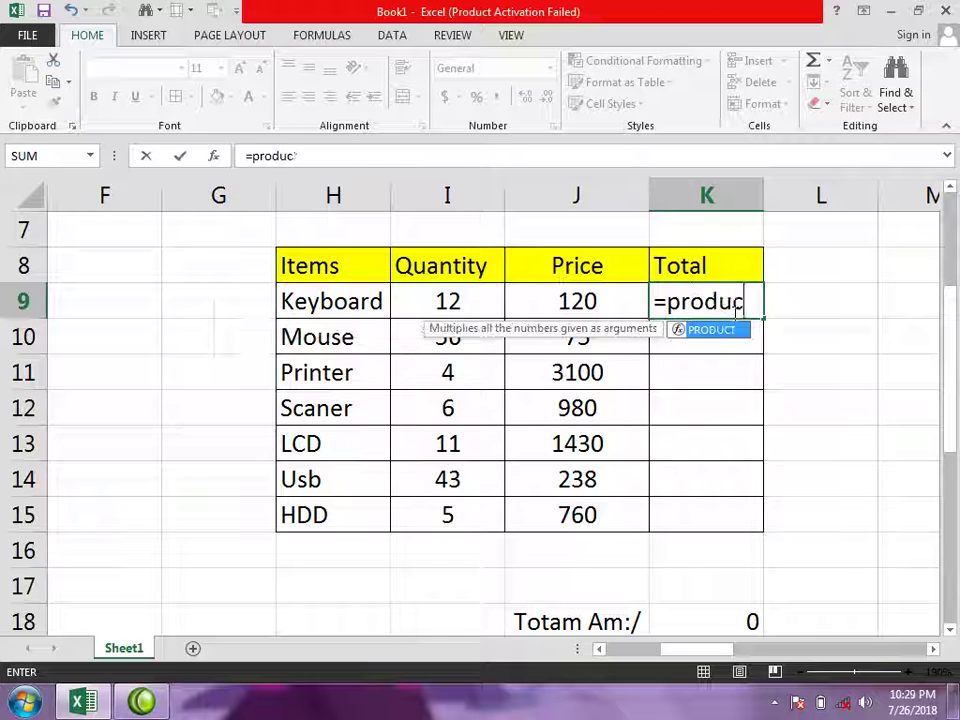
pyautogui.write('t(')
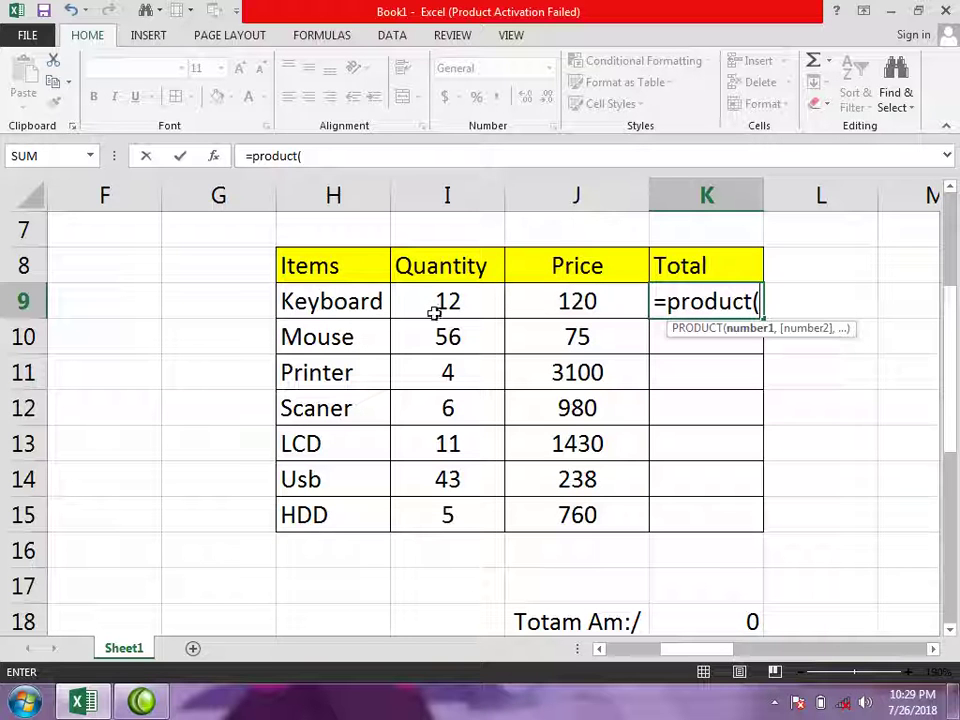
pyautogui.moveTo(433, 313); pyautogui.dragTo(538, 305)
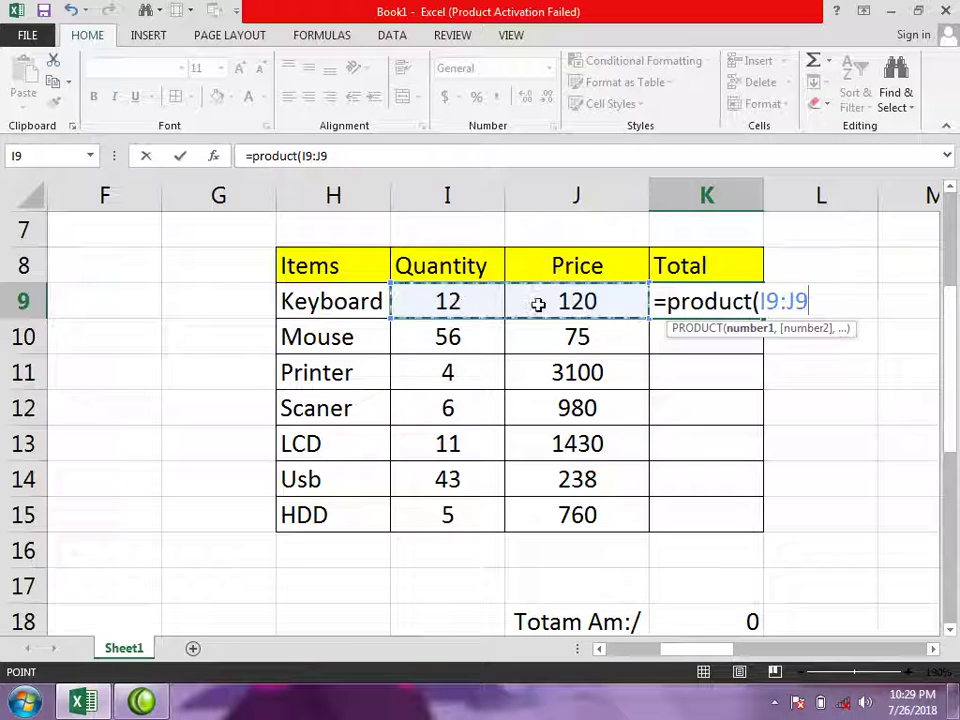
pyautogui.press('Return')
# Fill the PRODUCT formula down K9:K15, bringing the grand total to 53684.
pyautogui.moveTo(757, 315); pyautogui.dragTo(745, 519)
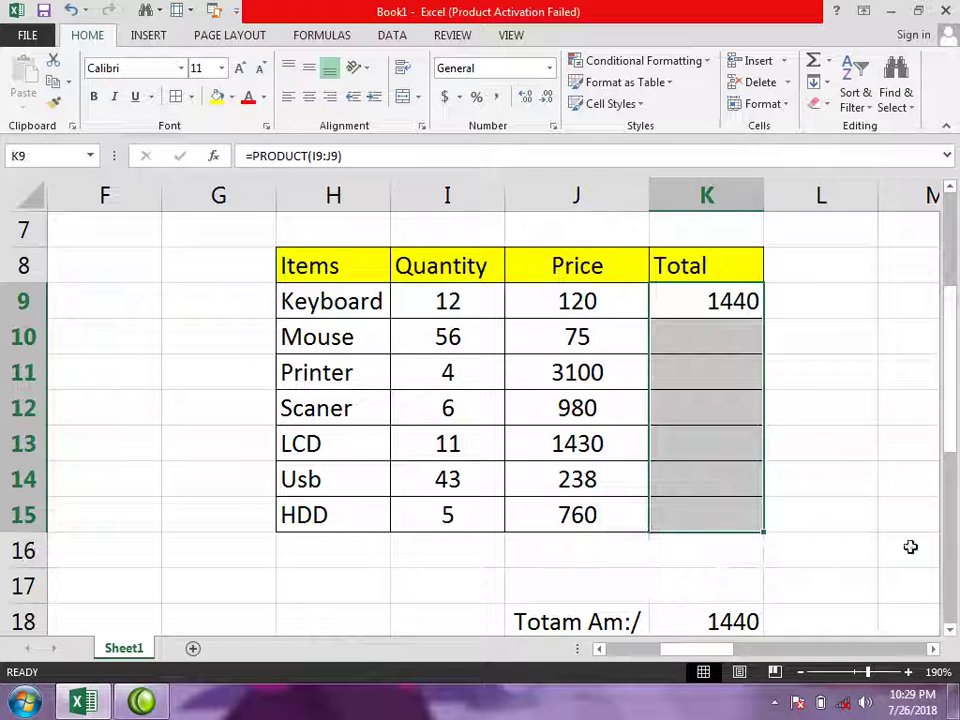
pyautogui.hotkey('ctrl', 'd')
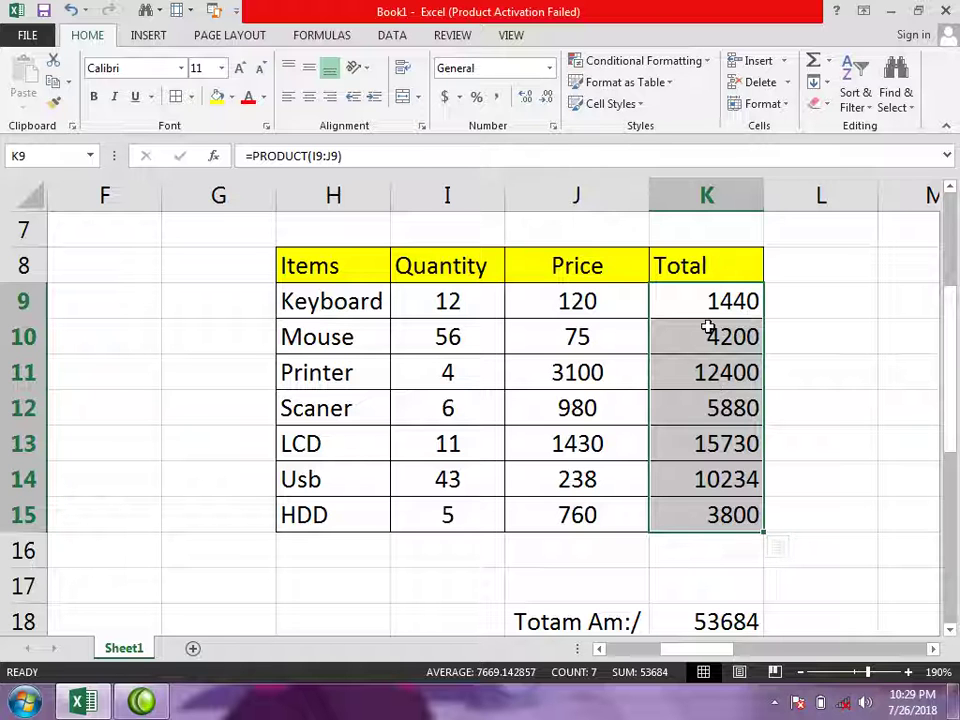
pyautogui.moveTo(951, 407); pyautogui.dragTo(951, 420)
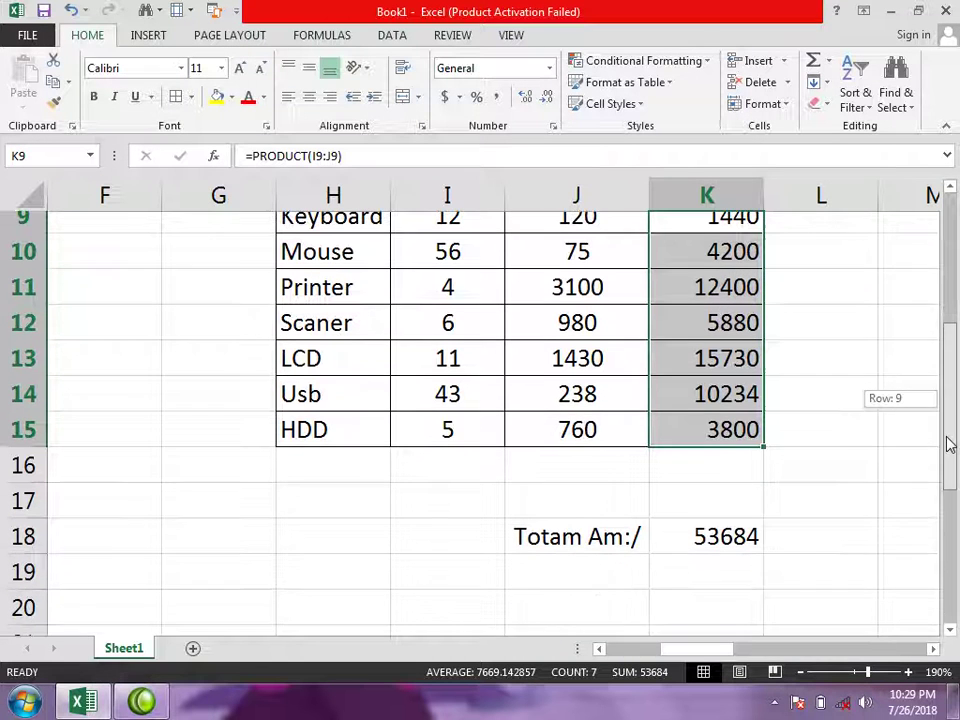
# Apply the blue Accent5 cell style to the Totam Am:/ row J18:K18.
pyautogui.click(615, 557)
pyautogui.moveTo(615, 557); pyautogui.dragTo(675, 557)
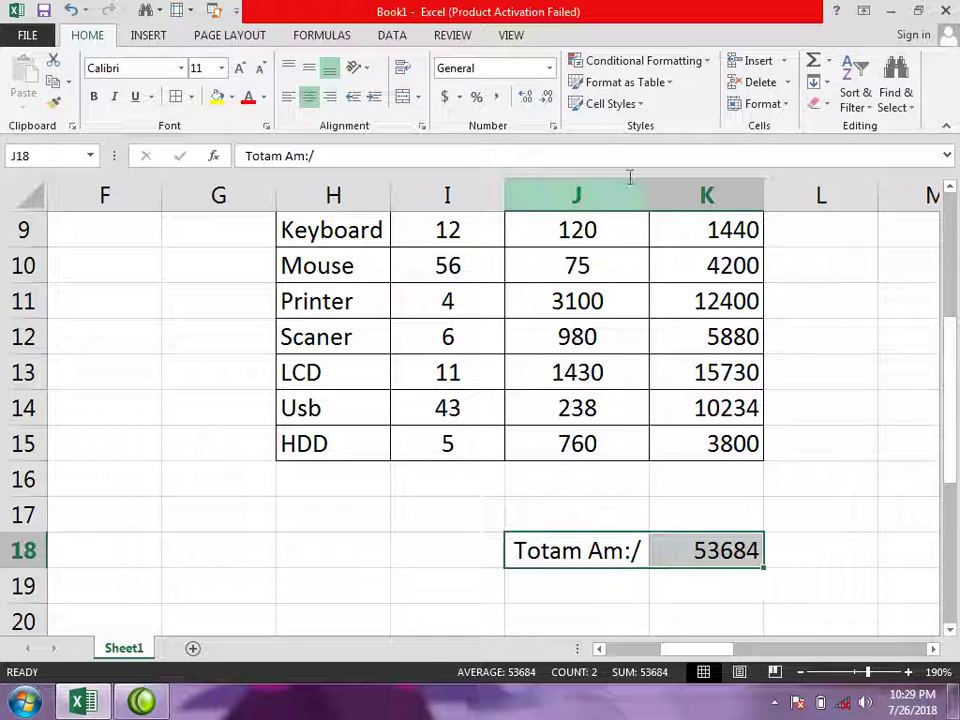
pyautogui.click(640, 104)
pyautogui.click(786, 398)
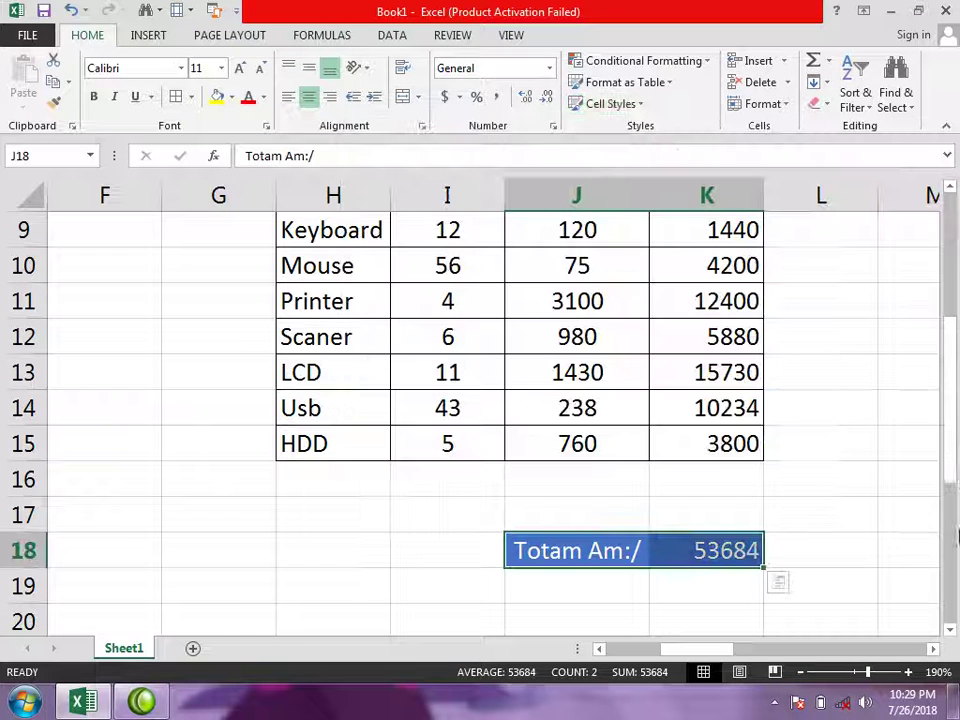
pyautogui.moveTo(957, 380)
pyautogui.mouseDown()
pyautogui.moveTo(957, 342)
pyautogui.moveTo(957, 425)
pyautogui.mouseUp()
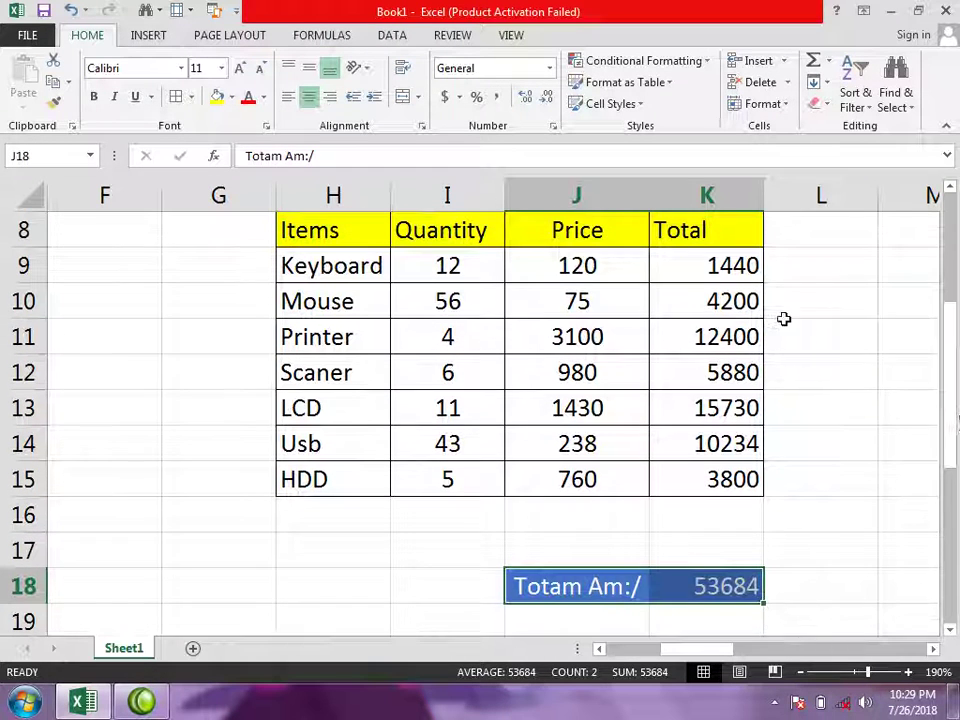
pyautogui.click(746, 298)
# Clear K9:K15 and try a =SUM(I9:J9) formula in K9 against quantity 12 and price 120.
pyautogui.moveTo(740, 265); pyautogui.dragTo(738, 485)
pyautogui.press('Delete')
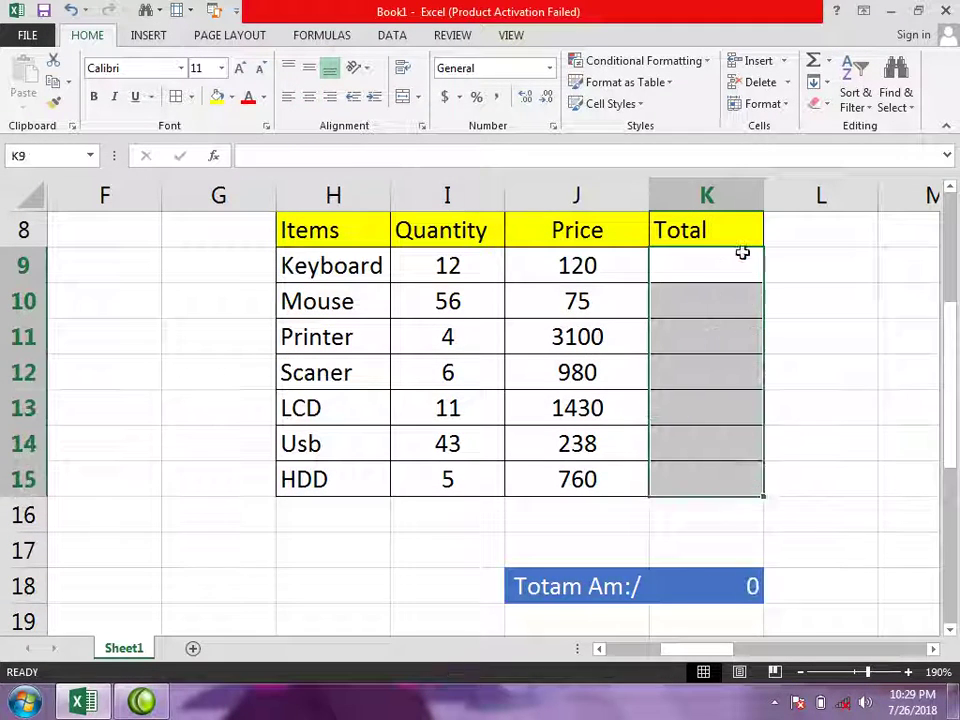
pyautogui.click(739, 268)
pyautogui.write('=')
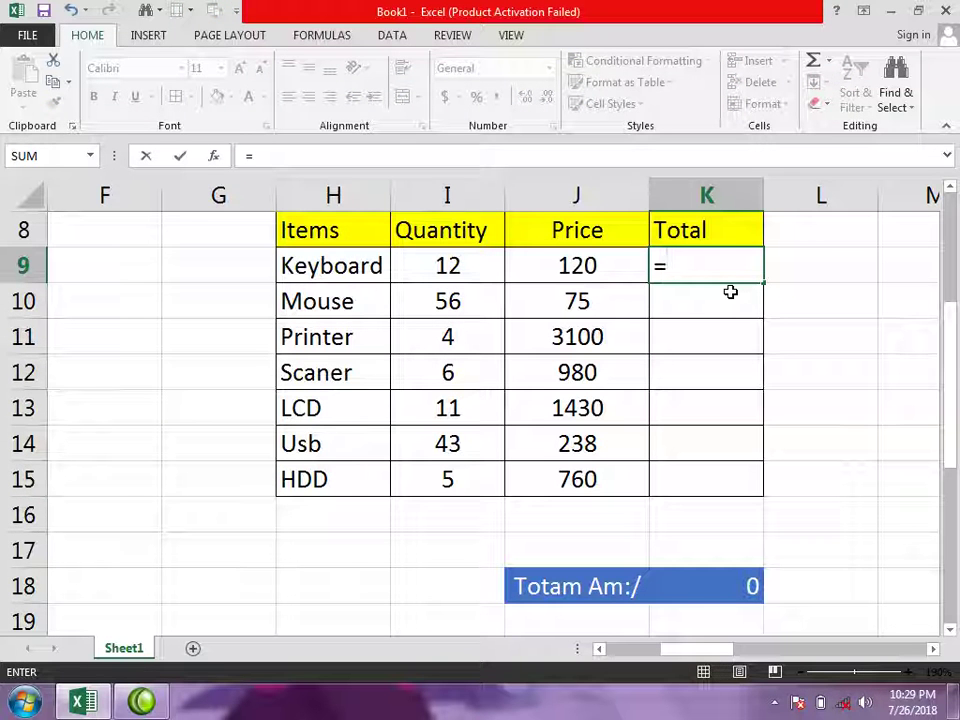
pyautogui.press('Escape')
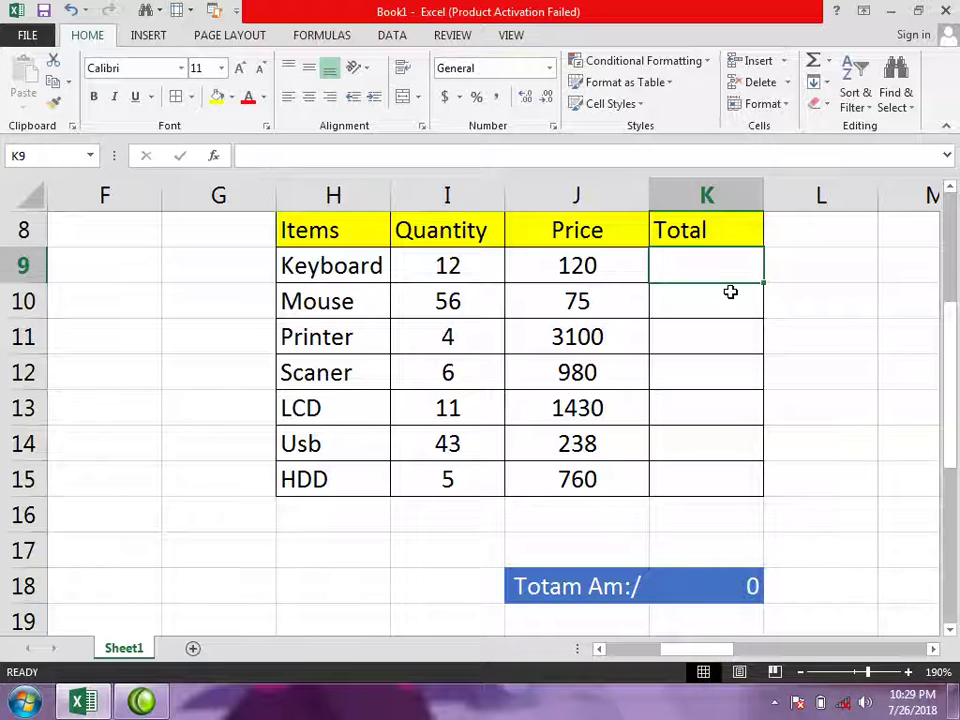
pyautogui.write('=syn')
pyautogui.press('BackSpace')
pyautogui.press('BackSpace')
pyautogui.write('u')
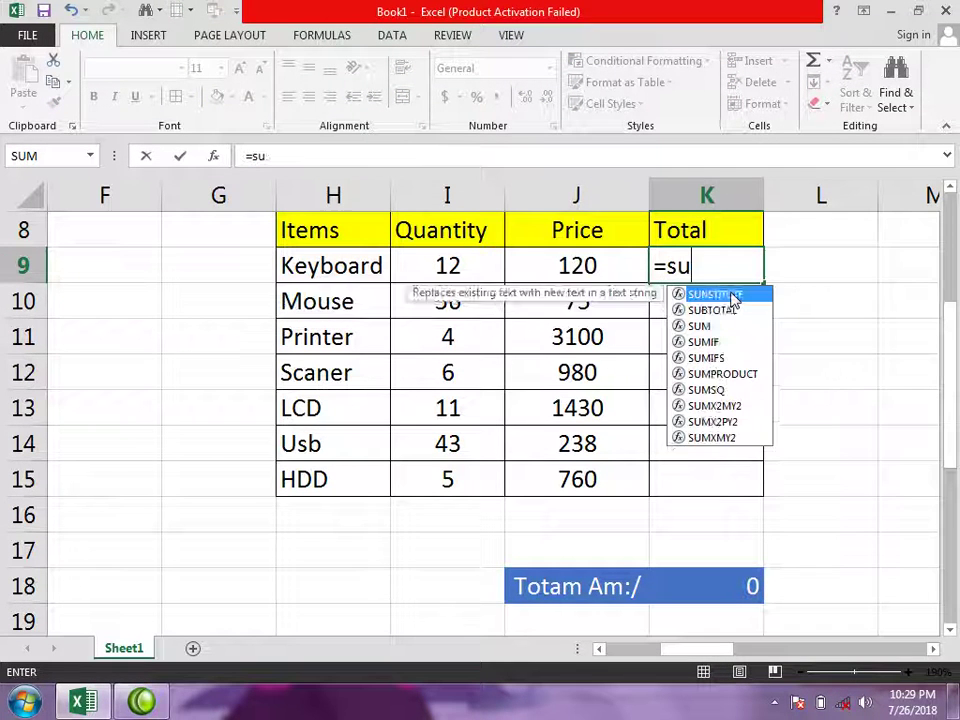
pyautogui.write('m(')
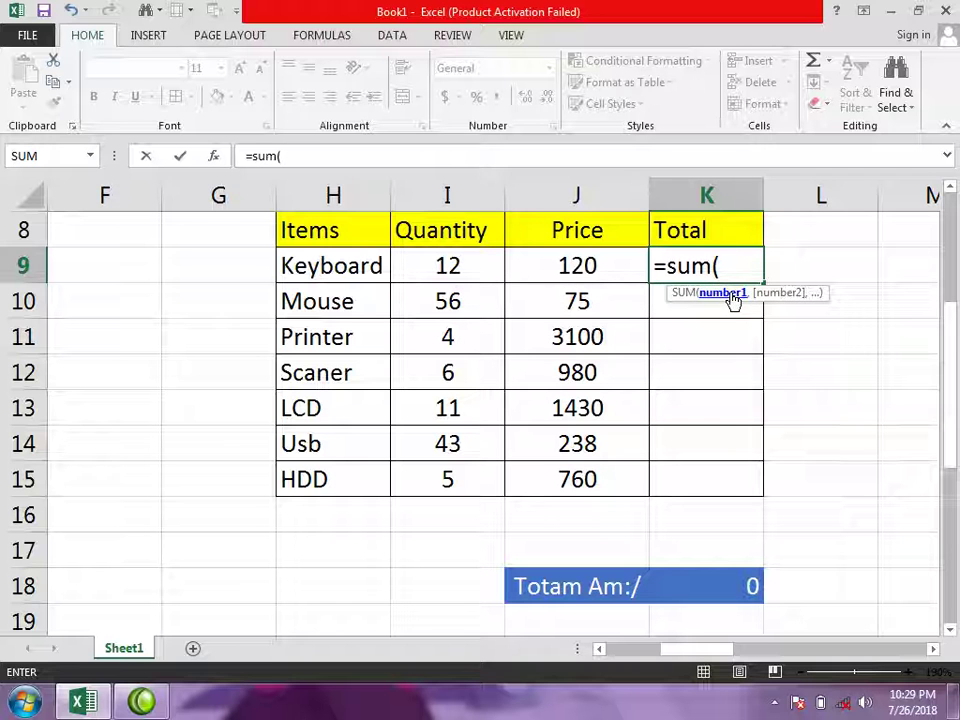
pyautogui.moveTo(448, 264); pyautogui.dragTo(529, 262)
pyautogui.press('Return')
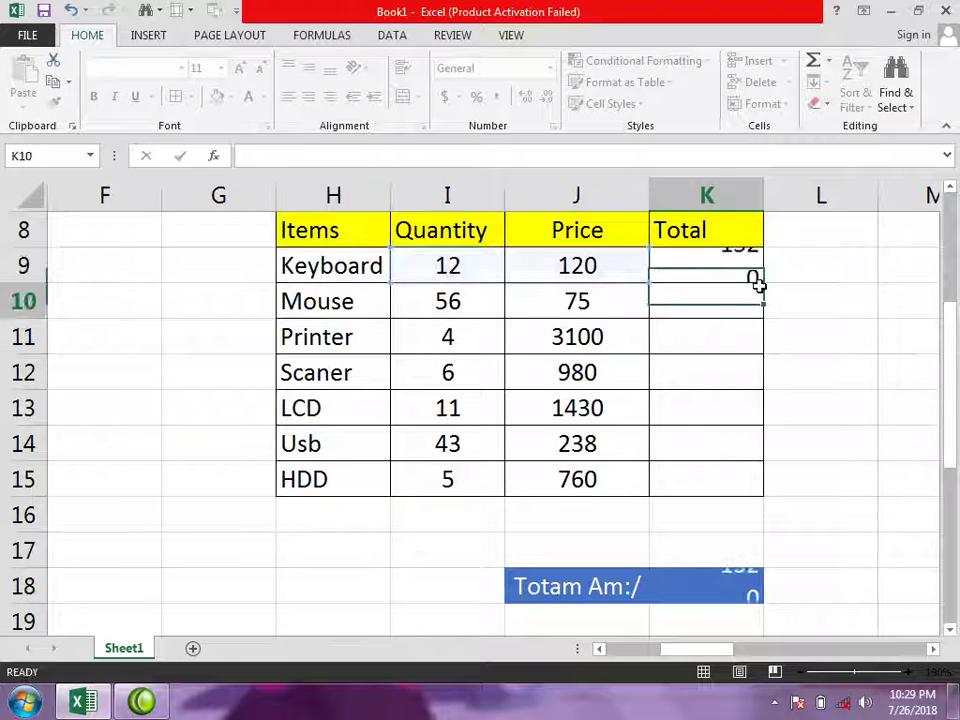
pyautogui.click(542, 261)
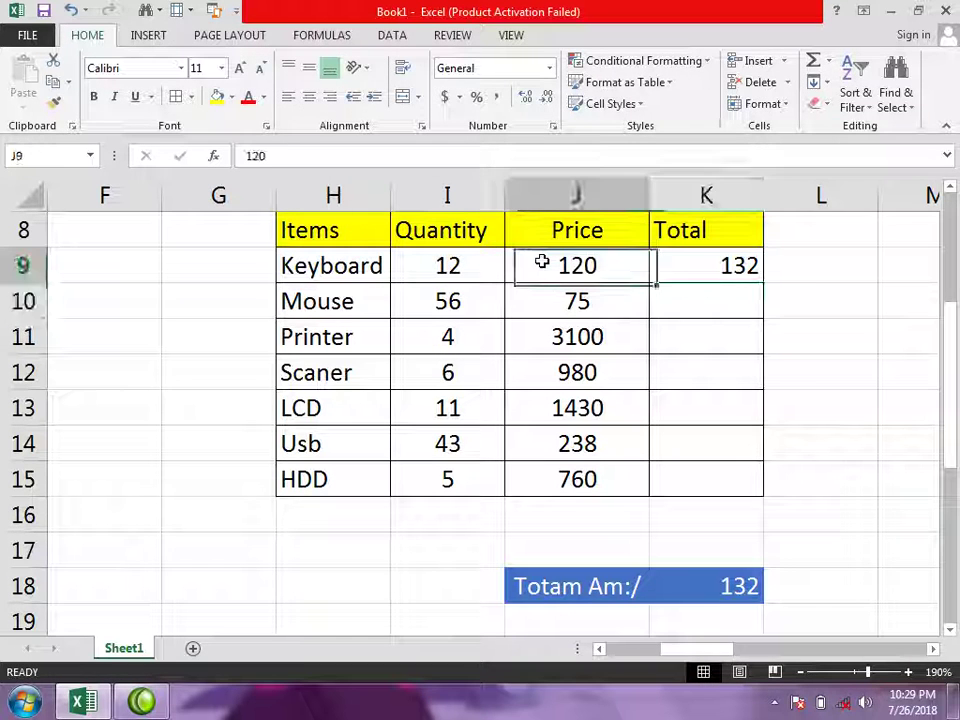
pyautogui.click(450, 267)
# Replace K9's SUM with =PRODUCT(I9:J9).
pyautogui.click(716, 252)
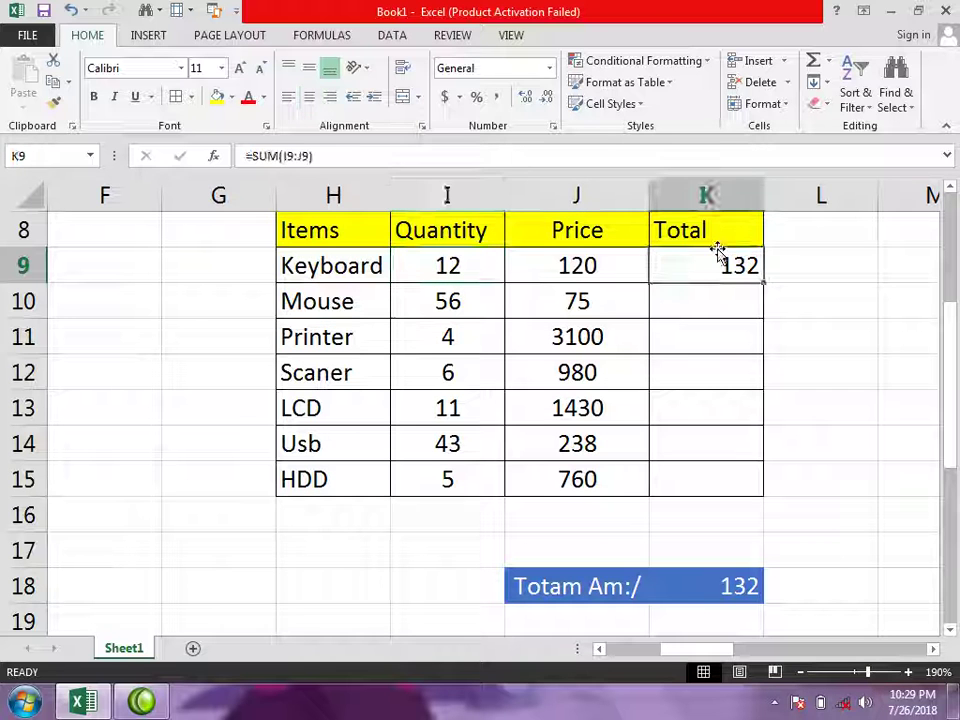
pyautogui.press('Delete')
pyautogui.write('=')
pyautogui.press('BackSpace')
pyautogui.write('r')
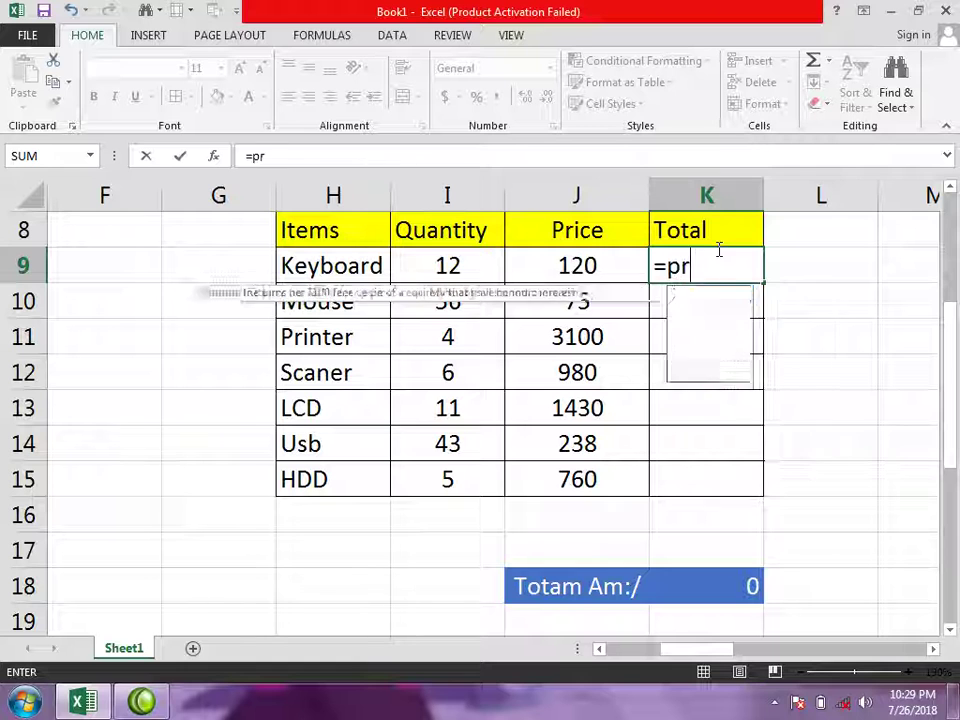
pyautogui.write('oduct(')
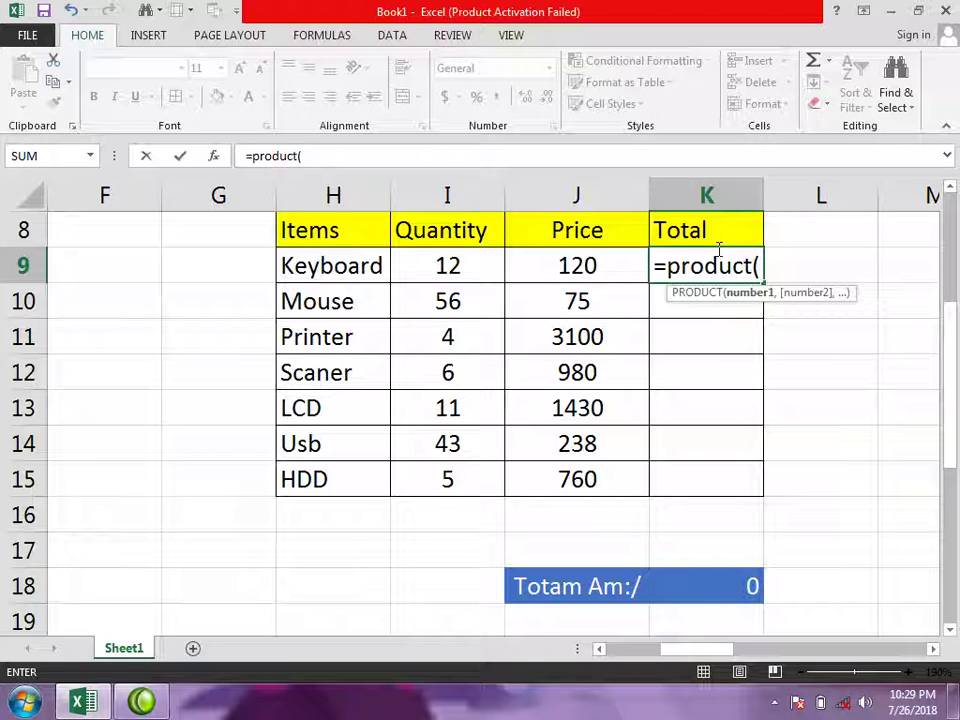
pyautogui.moveTo(424, 265); pyautogui.dragTo(579, 253)
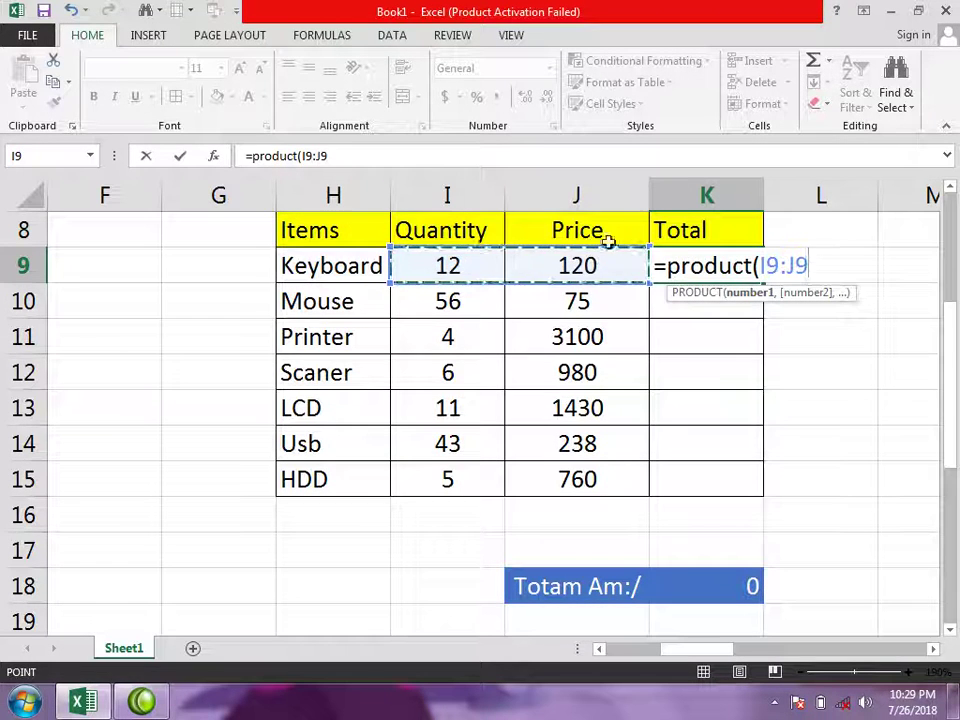
pyautogui.hotkey('ctrl', 'Return')
pyautogui.press('Return')
# Compare the Keyboard row's quantity 12 and price 120 against its total.
pyautogui.moveTo(380, 265); pyautogui.dragTo(624, 270)
pyautogui.click(623, 302)
pyautogui.click(444, 263)
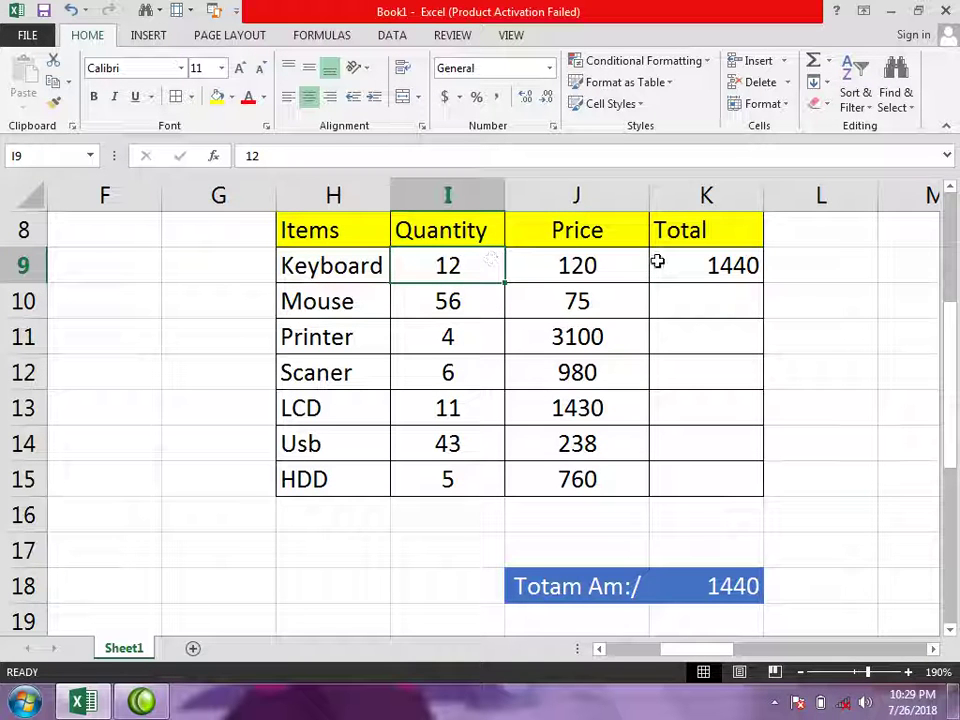
pyautogui.click(591, 263)
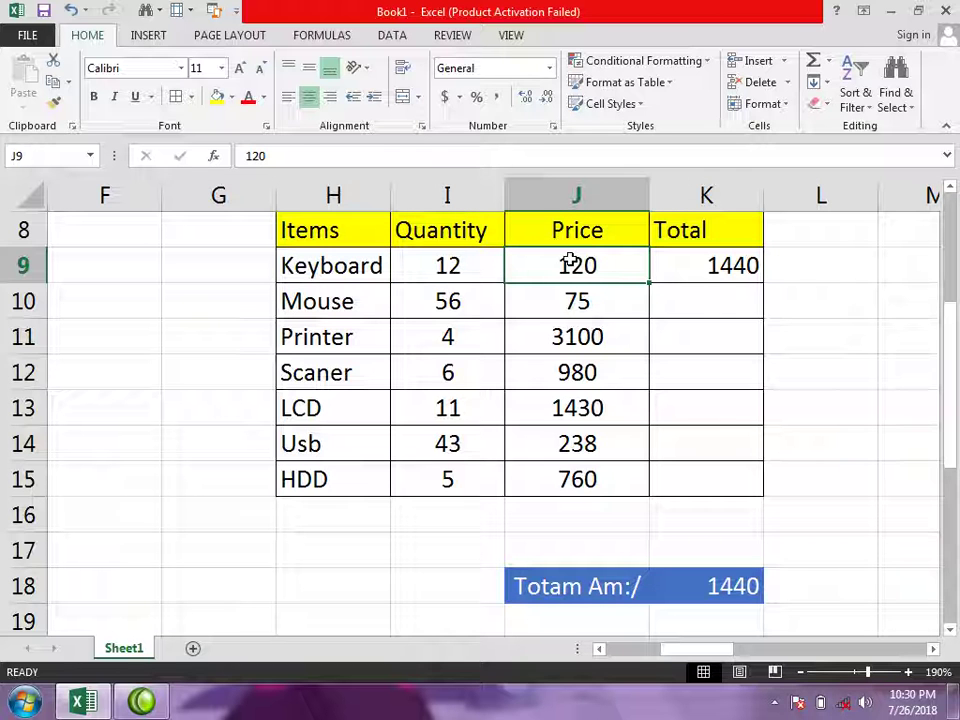
pyautogui.click(414, 262)
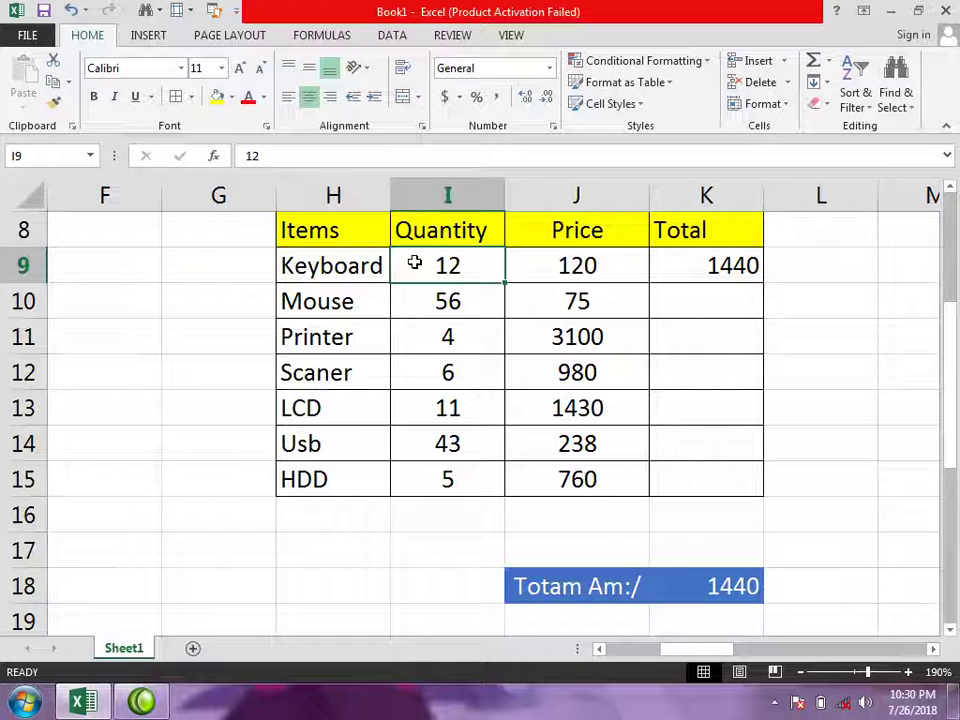
pyautogui.moveTo(389, 266); pyautogui.dragTo(710, 252)
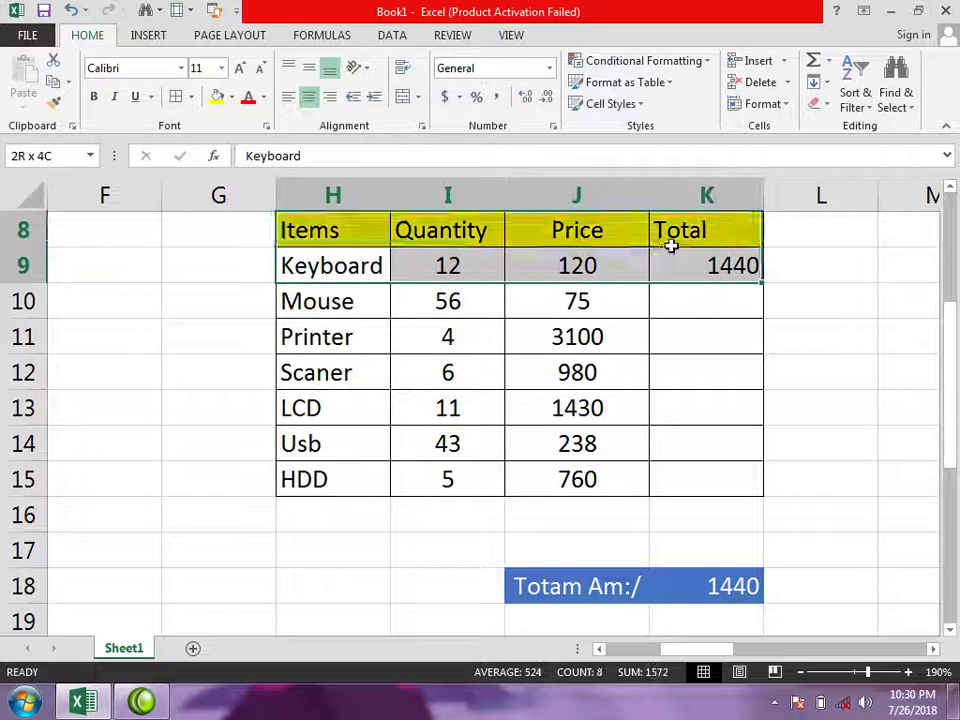
# Clear the Total cells K9:K15 so Totam Am:/ reads 0.
pyautogui.click(741, 312)
pyautogui.click(746, 266)
pyautogui.moveTo(762, 283); pyautogui.dragTo(741, 480)
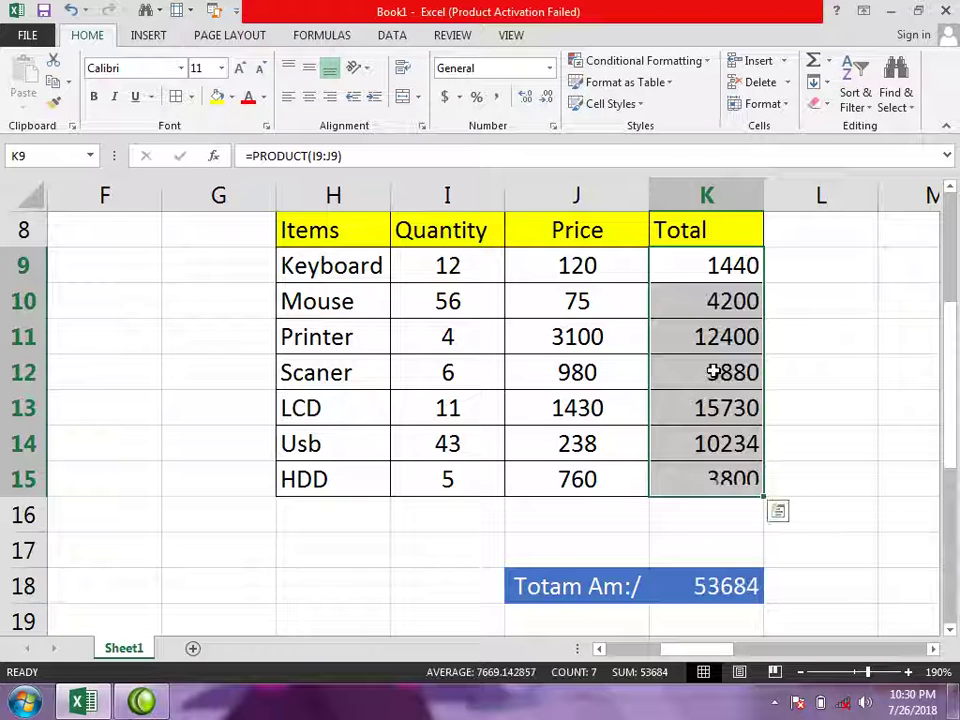
pyautogui.press('Delete')
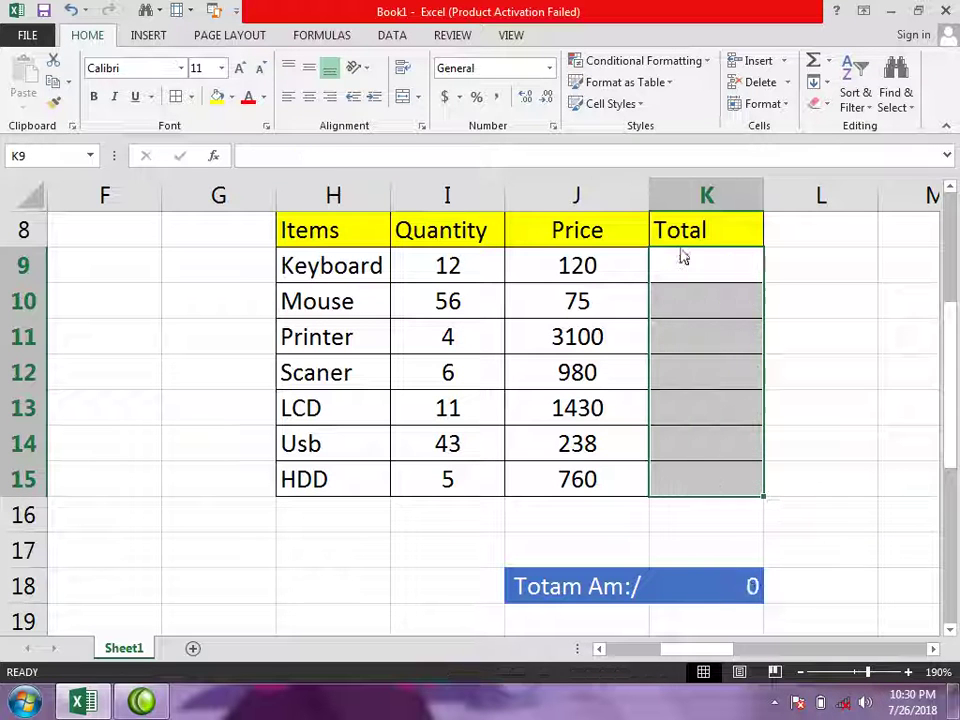
# Enter =I9*J9 in K9 to multiply the Keyboard quantity by its price.
pyautogui.click(677, 267)
pyautogui.write('=')
pyautogui.click(481, 256)
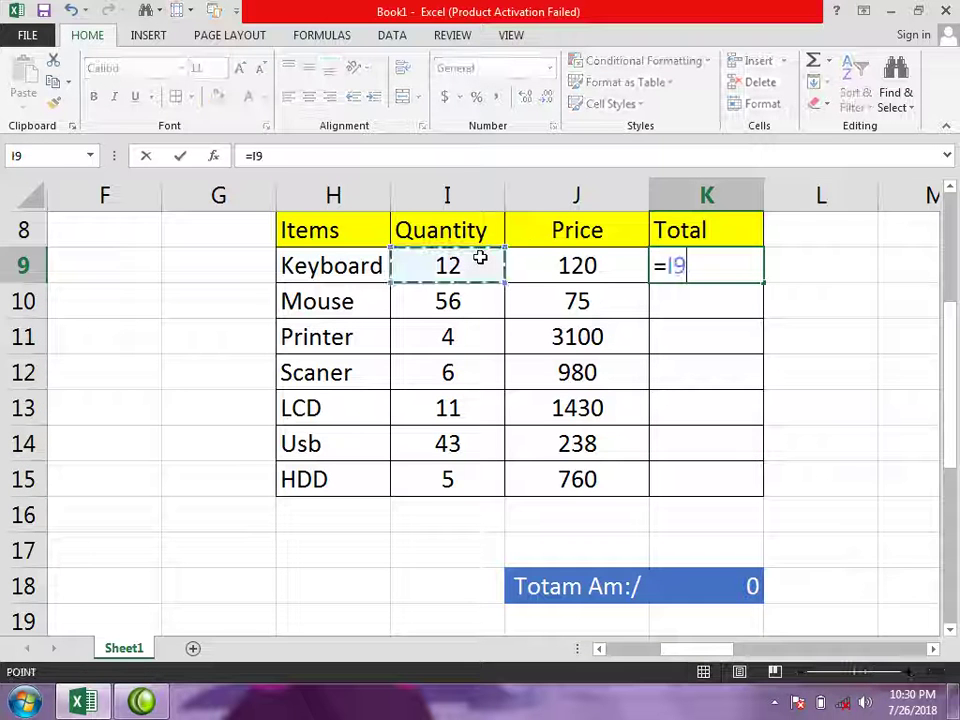
pyautogui.write('*')
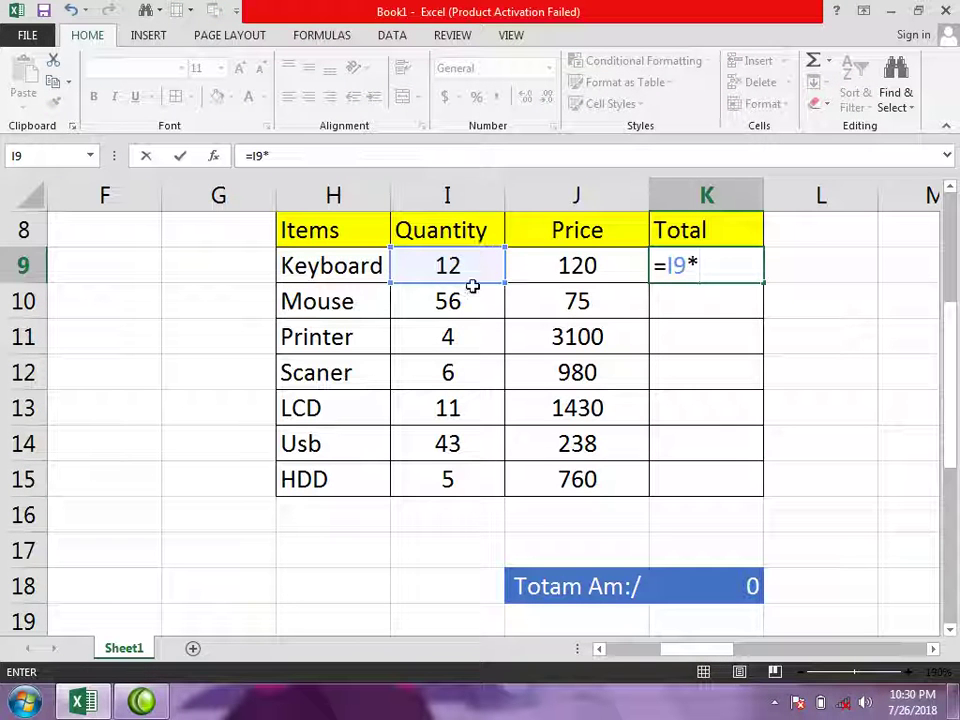
pyautogui.click(567, 265)
pyautogui.press('Return')
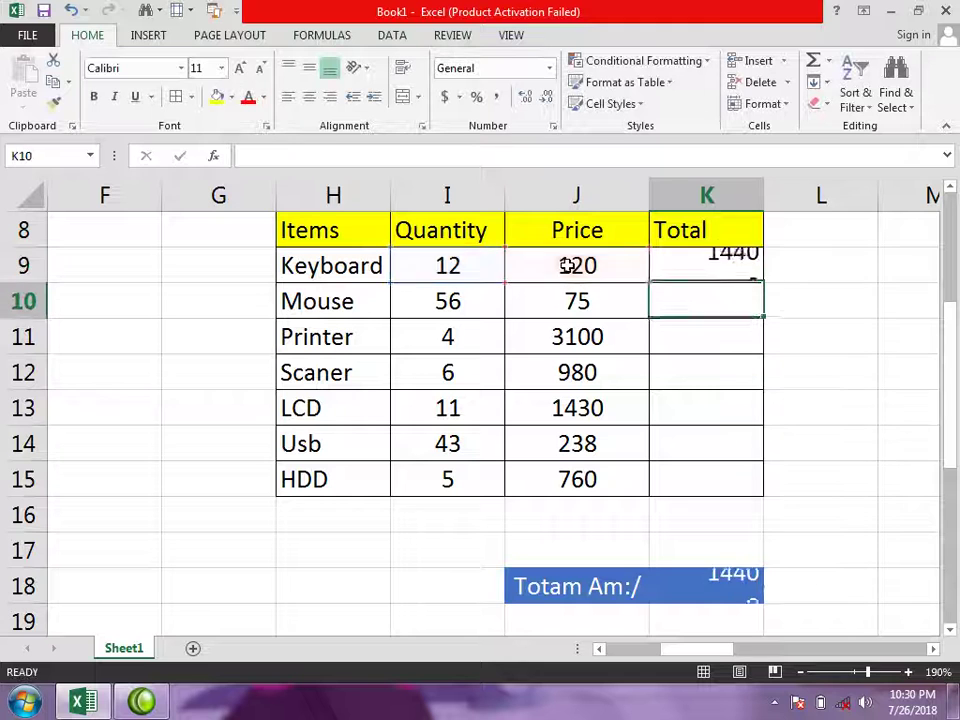
# Fill the formula down K9:K15 so Totam Am:/ returns to 53684.
pyautogui.click(727, 267)
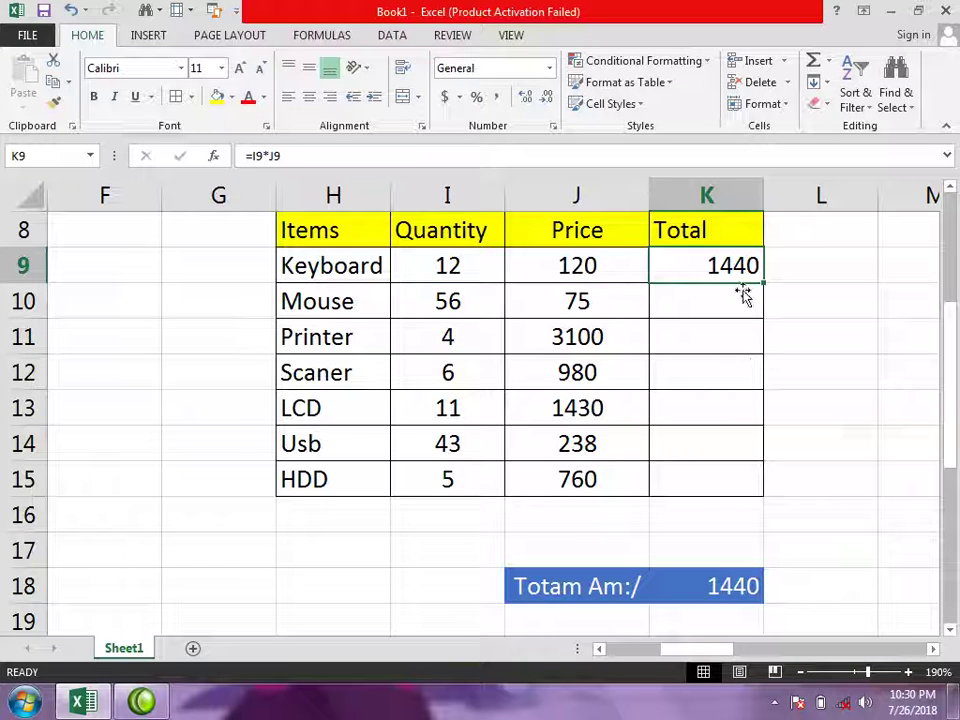
pyautogui.moveTo(738, 290); pyautogui.dragTo(731, 476)
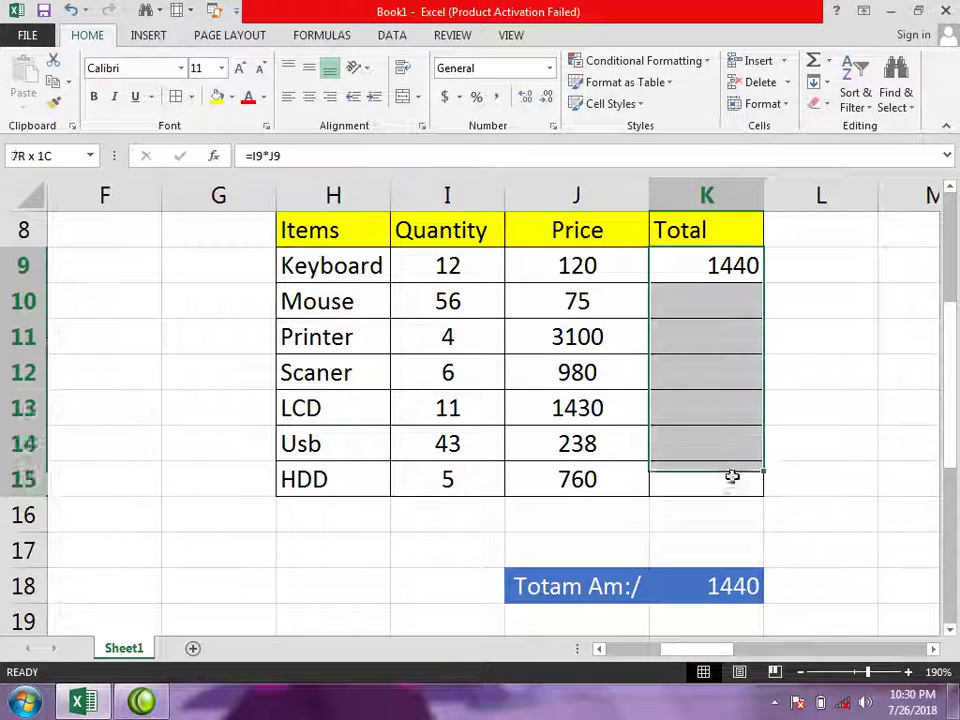
pyautogui.hotkey('ctrl', 'd')
pyautogui.click(797, 406)
pyautogui.moveTo(729, 276)
pyautogui.mouseDown()
pyautogui.moveTo(698, 377)
pyautogui.moveTo(700, 478)
pyautogui.mouseUp()
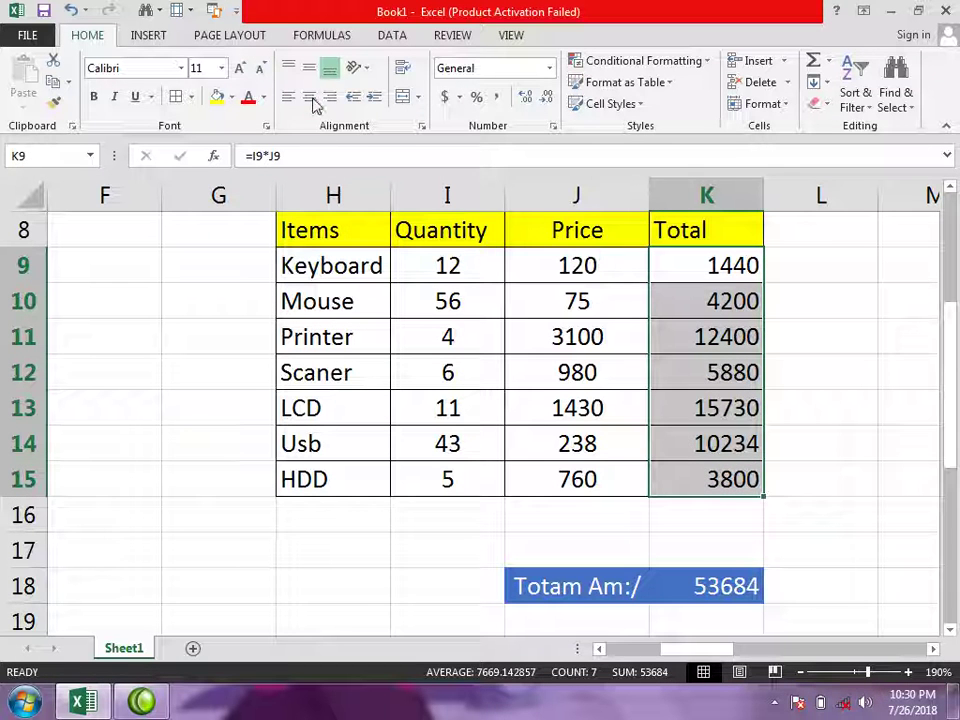
pyautogui.click(807, 376)
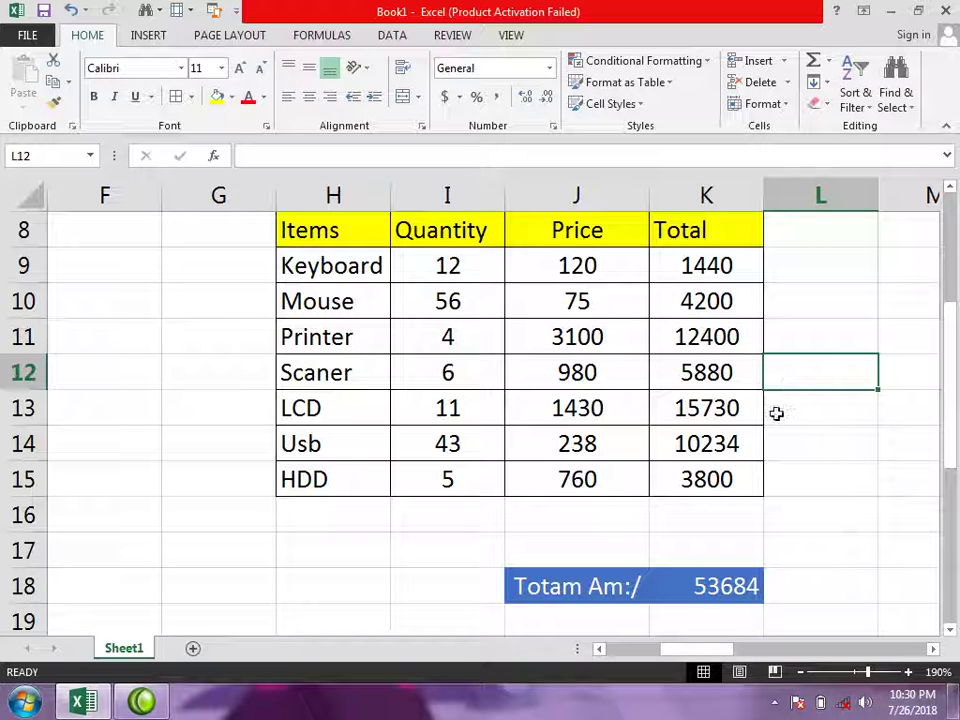
pyautogui.moveTo(700, 266); pyautogui.dragTo(710, 490)
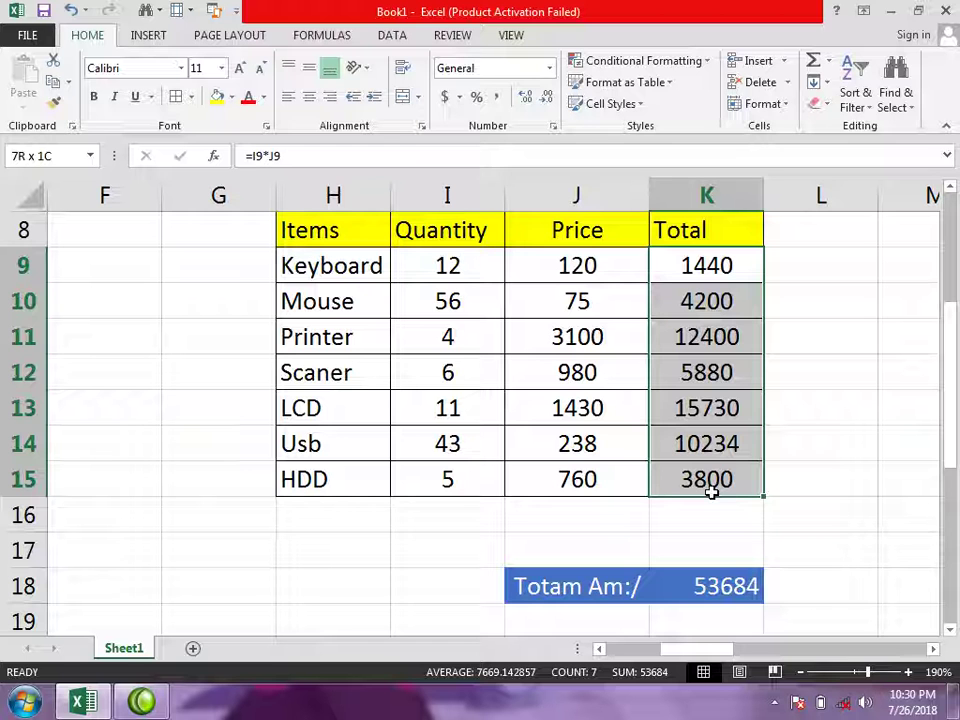
pyautogui.click(514, 349)
pyautogui.click(305, 228)
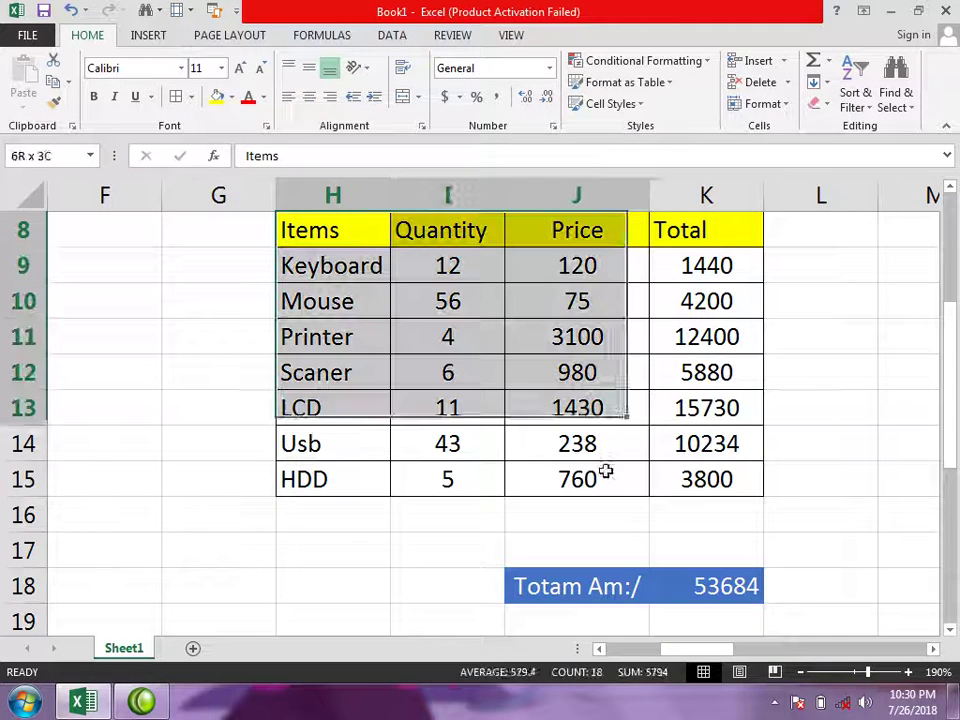
pyautogui.moveTo(303, 231); pyautogui.dragTo(698, 514)
pyautogui.click(500, 38)
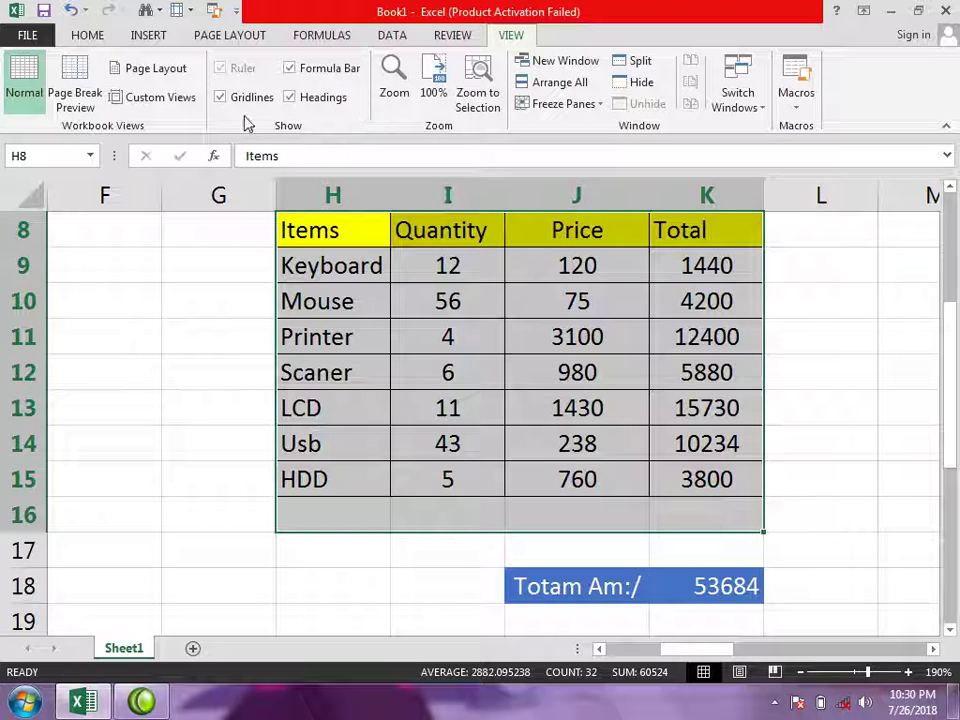
pyautogui.click(220, 407)
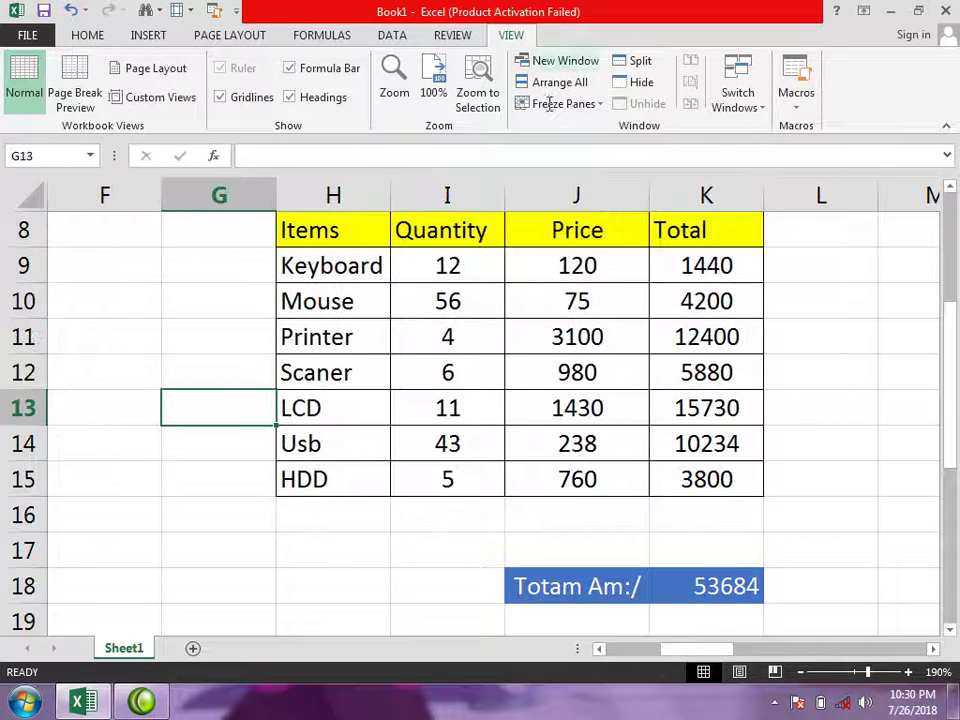
pyautogui.click(152, 35)
pyautogui.click(88, 38)
pyautogui.click(706, 301)
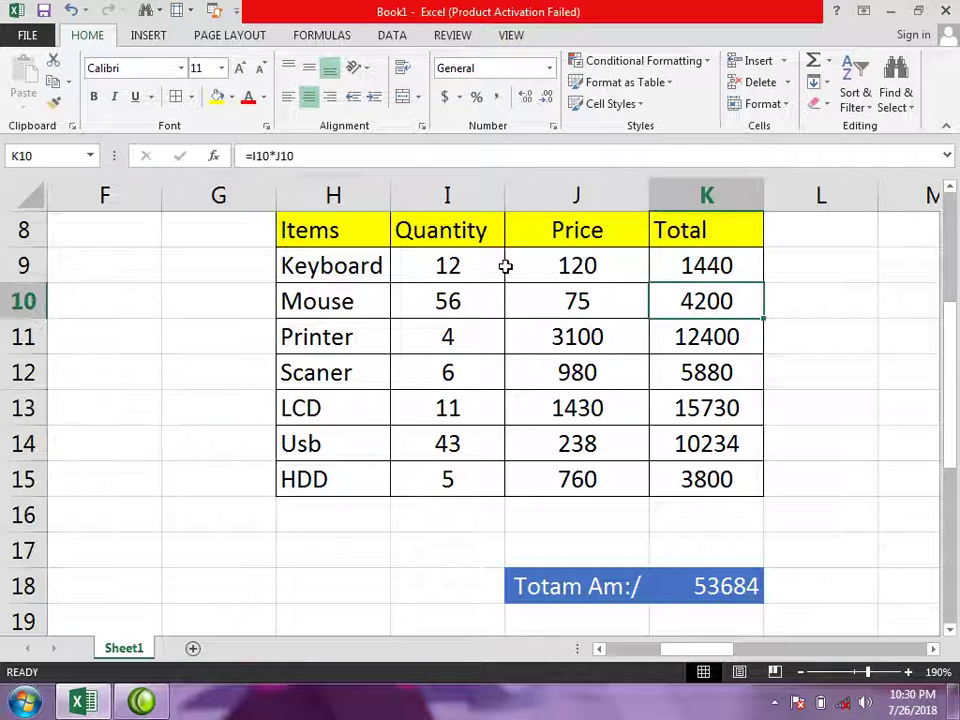
pyautogui.click(740, 592)
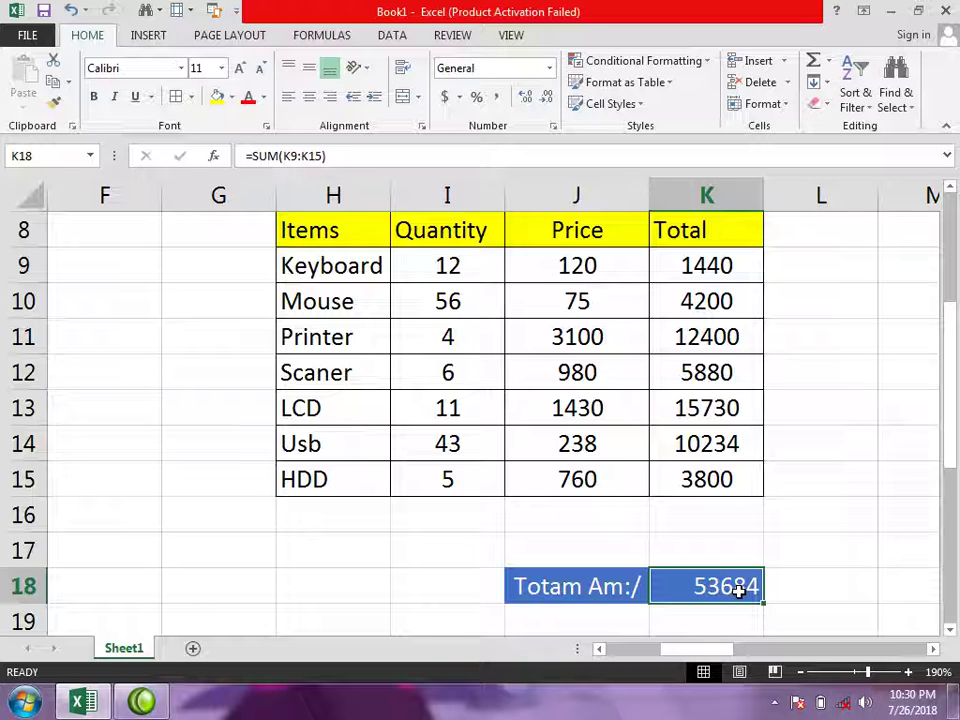
pyautogui.click(917, 650)
pyautogui.moveTo(748, 647); pyautogui.dragTo(692, 650)
pyautogui.click(400, 586)
pyautogui.click(385, 585)
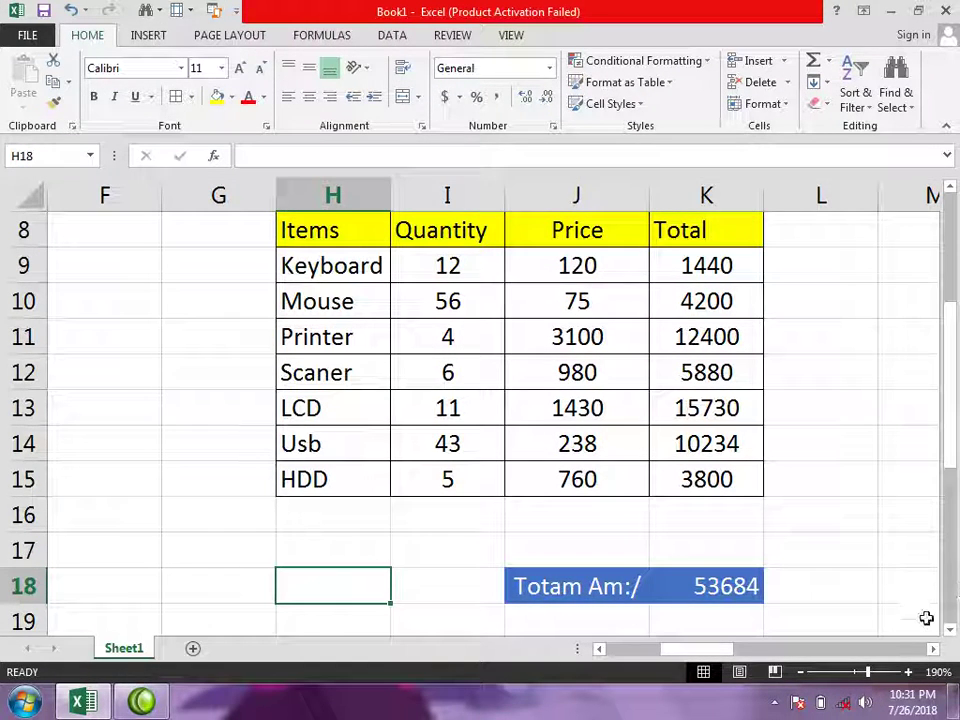
# Type Min in J19 and Max in J20 under Totam Am:/.
pyautogui.scroll(-1, 700, 580)
pyautogui.scroll(-1, 640, 570)
pyautogui.click(573, 543)
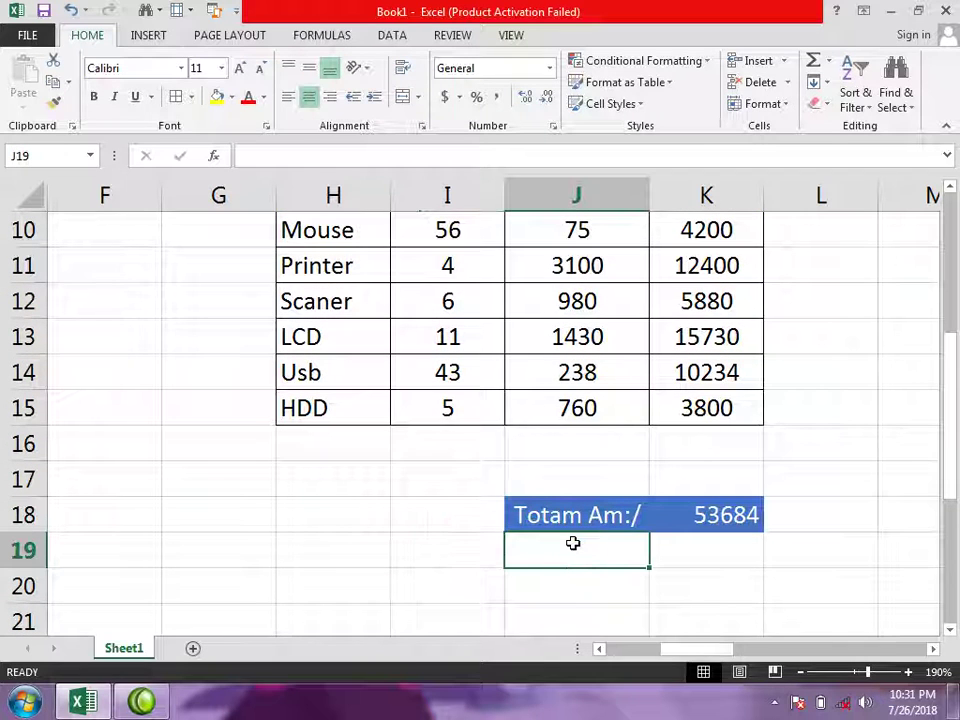
pyautogui.write('Min]')
pyautogui.press('BackSpace')
pyautogui.press('Return')
pyautogui.write('Max')
# Give J19:K20 the dark blue Accent5 style and remove all borders from J18:K20.
pyautogui.click(591, 528)
pyautogui.moveTo(559, 551); pyautogui.dragTo(713, 585)
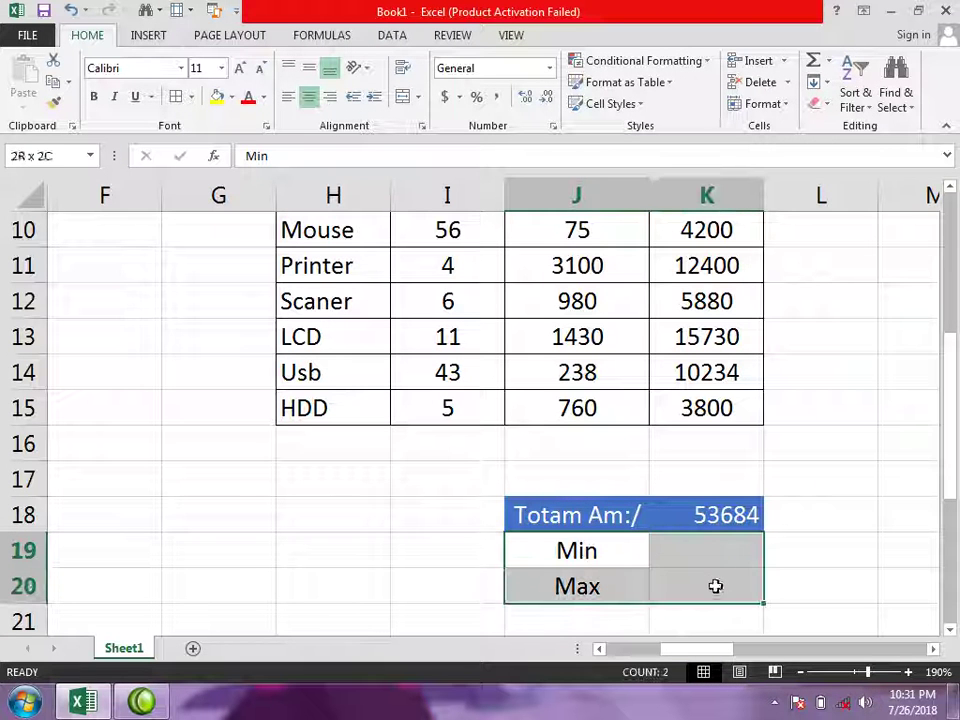
pyautogui.click(615, 104)
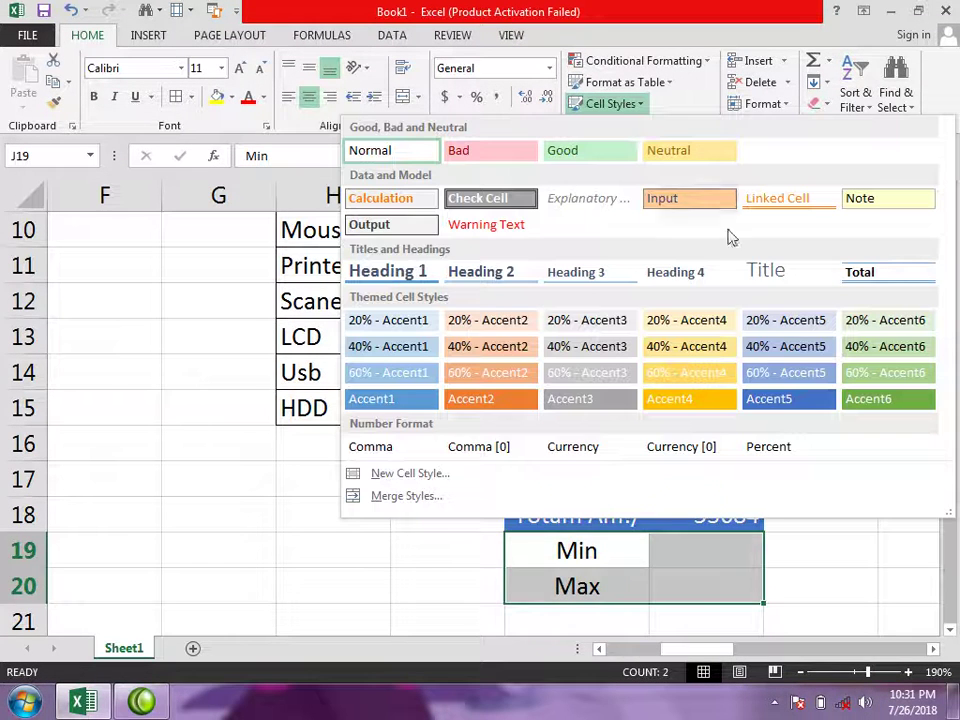
pyautogui.click(806, 394)
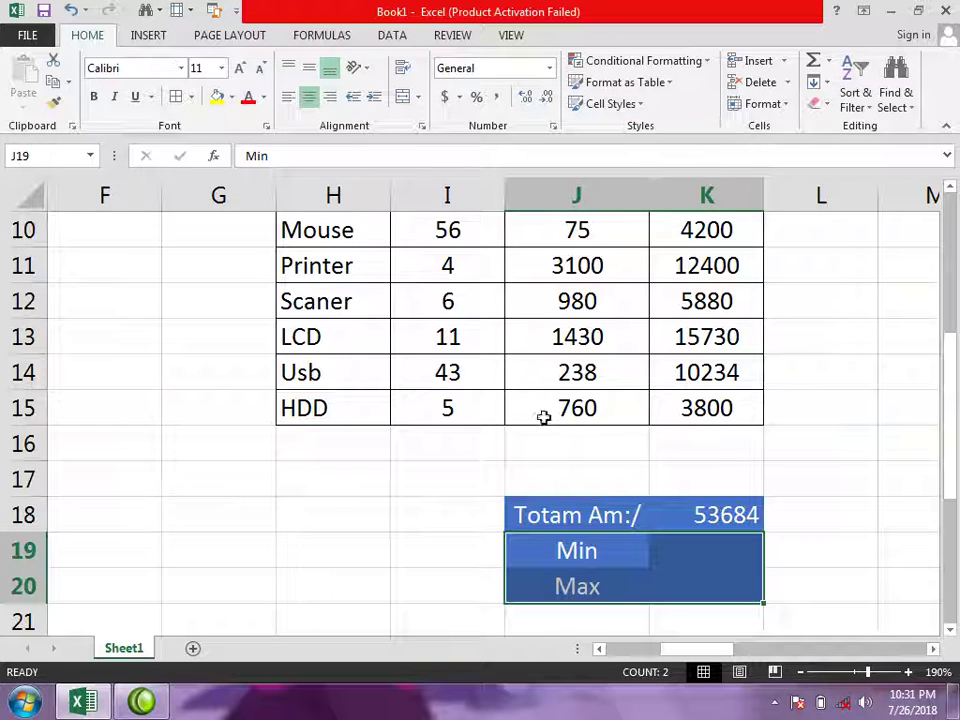
pyautogui.moveTo(583, 517); pyautogui.dragTo(680, 594)
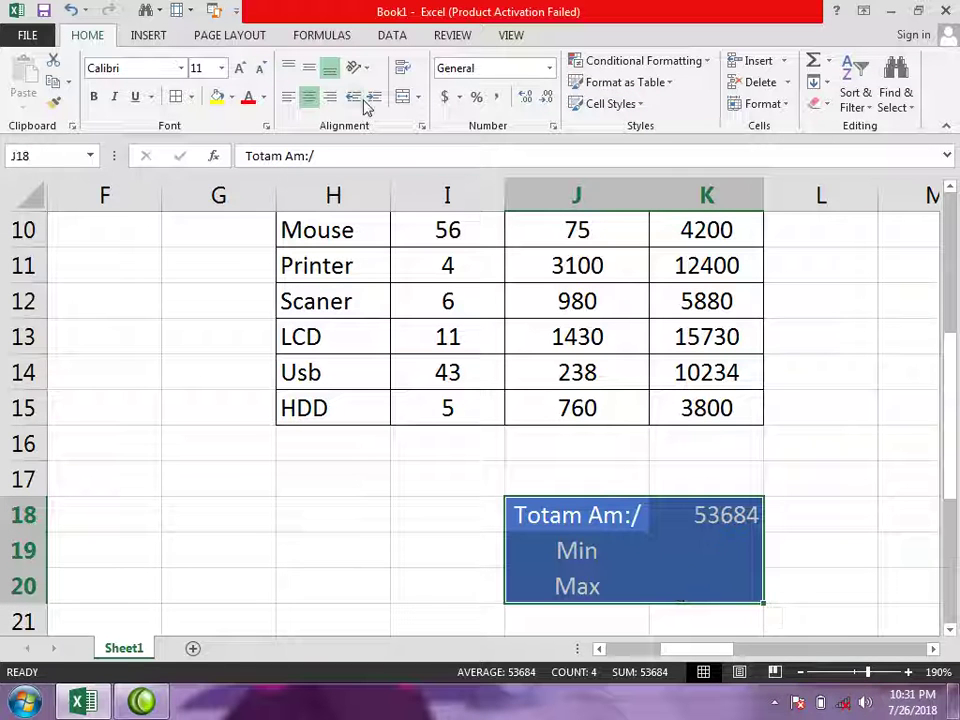
pyautogui.click(193, 98)
pyautogui.click(234, 240)
pyautogui.click(597, 414)
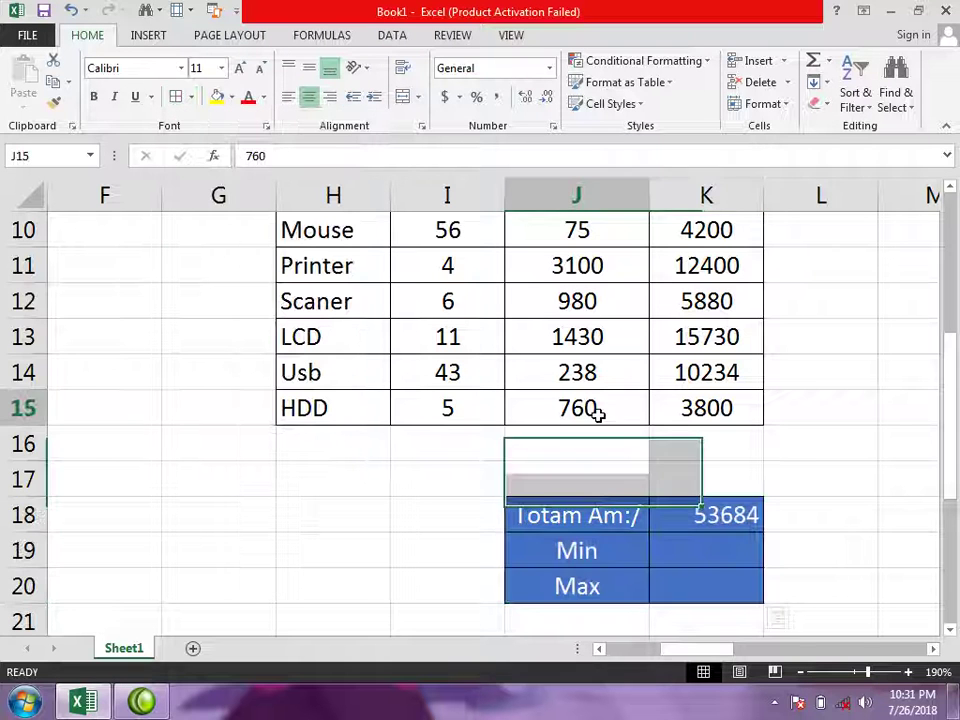
# Enter =MIN(K9:K15) in K19, showing the smallest total 1440.
pyautogui.click(718, 563)
pyautogui.write('=')
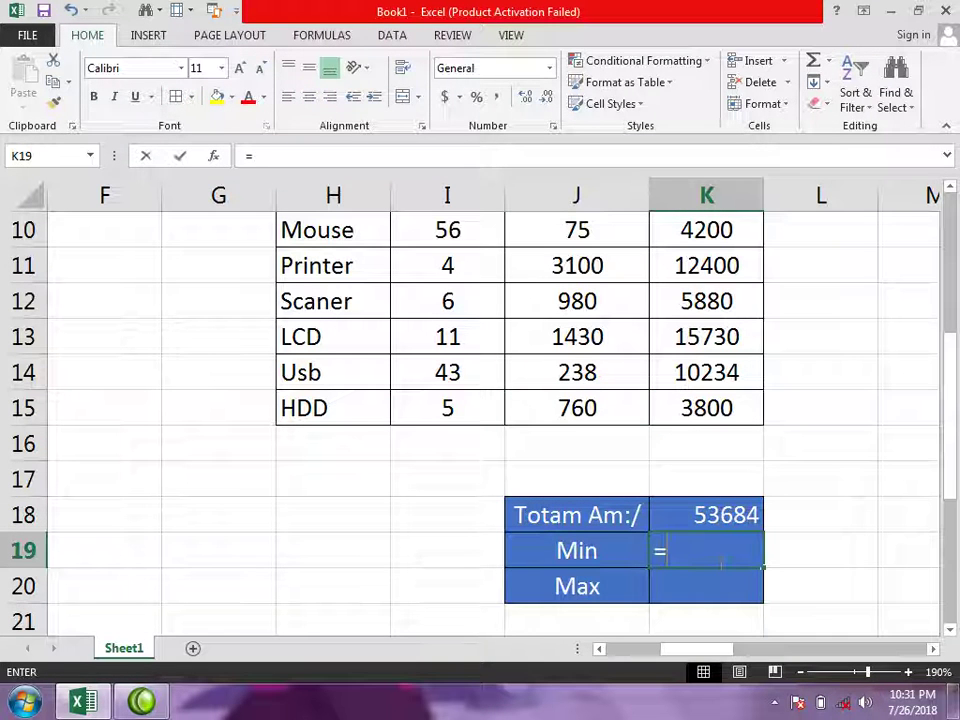
pyautogui.write('min')
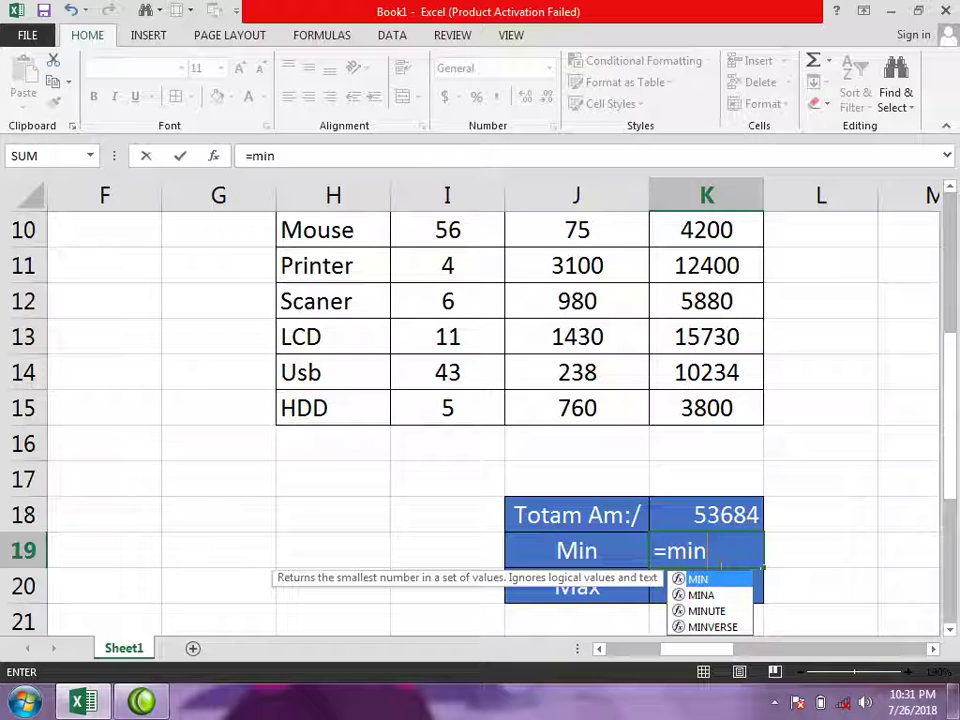
pyautogui.write('(')
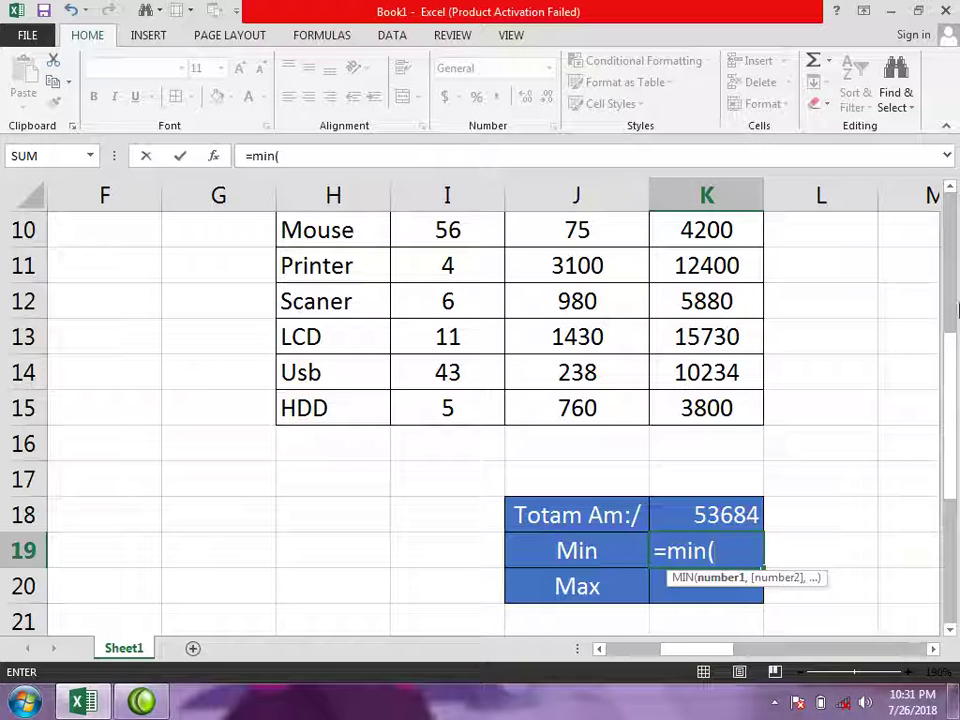
pyautogui.moveTo(955, 318); pyautogui.dragTo(945, 293)
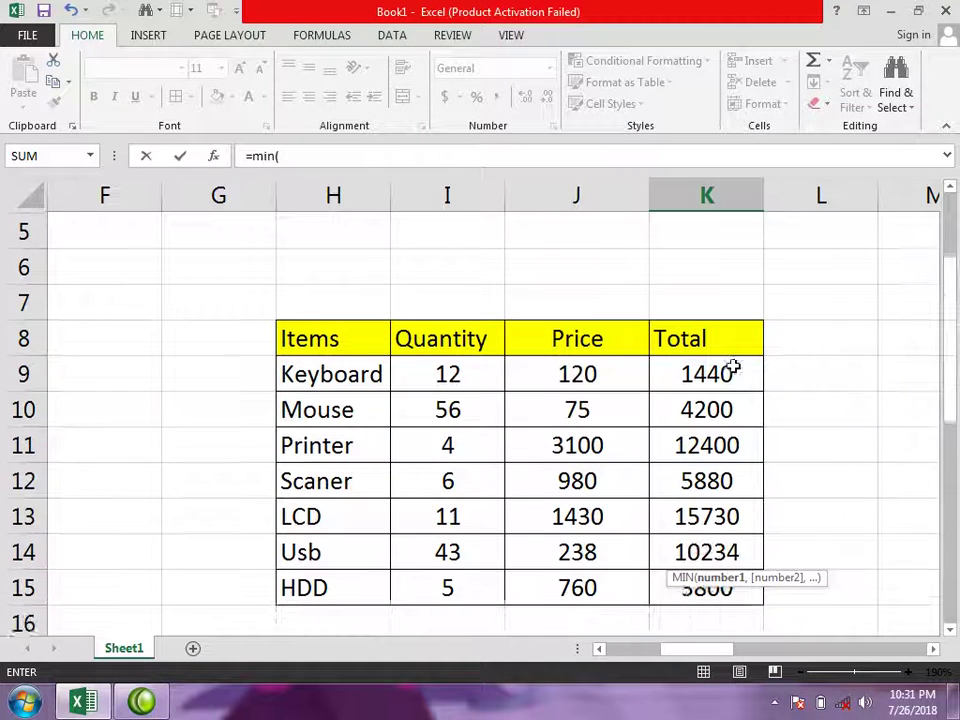
pyautogui.moveTo(712, 376); pyautogui.dragTo(721, 577)
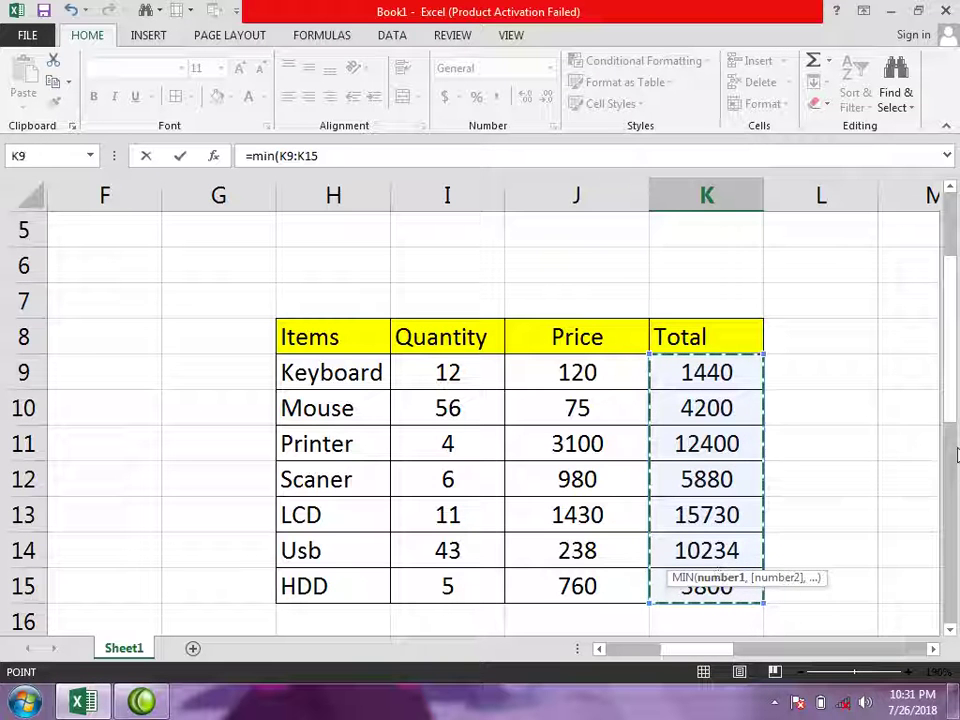
pyautogui.press('Return')
pyautogui.moveTo(952, 338); pyautogui.dragTo(954, 358)
pyautogui.click(647, 516)
pyautogui.moveTo(665, 516); pyautogui.dragTo(720, 518)
pyautogui.moveTo(953, 437); pyautogui.dragTo(934, 298)
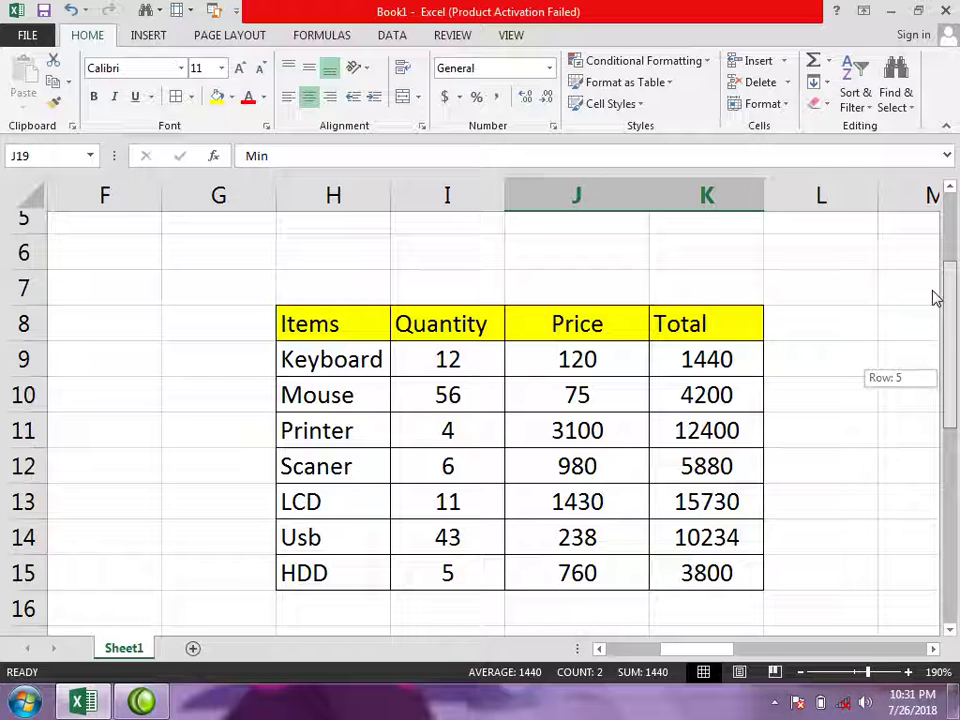
pyautogui.moveTo(934, 298); pyautogui.dragTo(934, 298)
pyautogui.moveTo(707, 372); pyautogui.dragTo(717, 556)
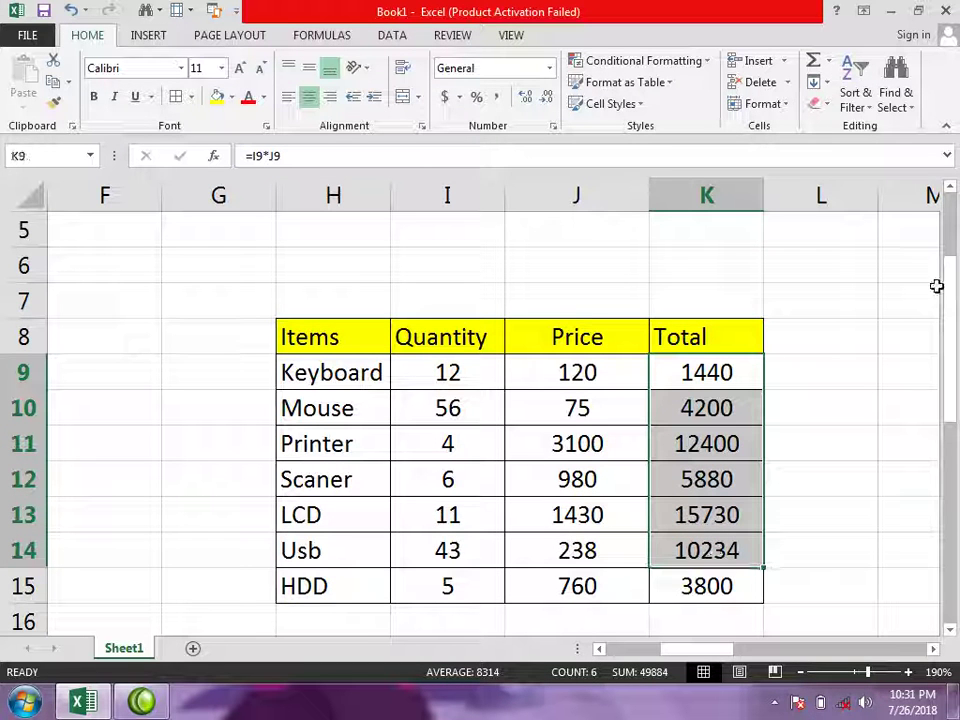
# Enter =MAX(K9:K15) in K20 for the largest item total.
pyautogui.scroll(-3, 790, 480)
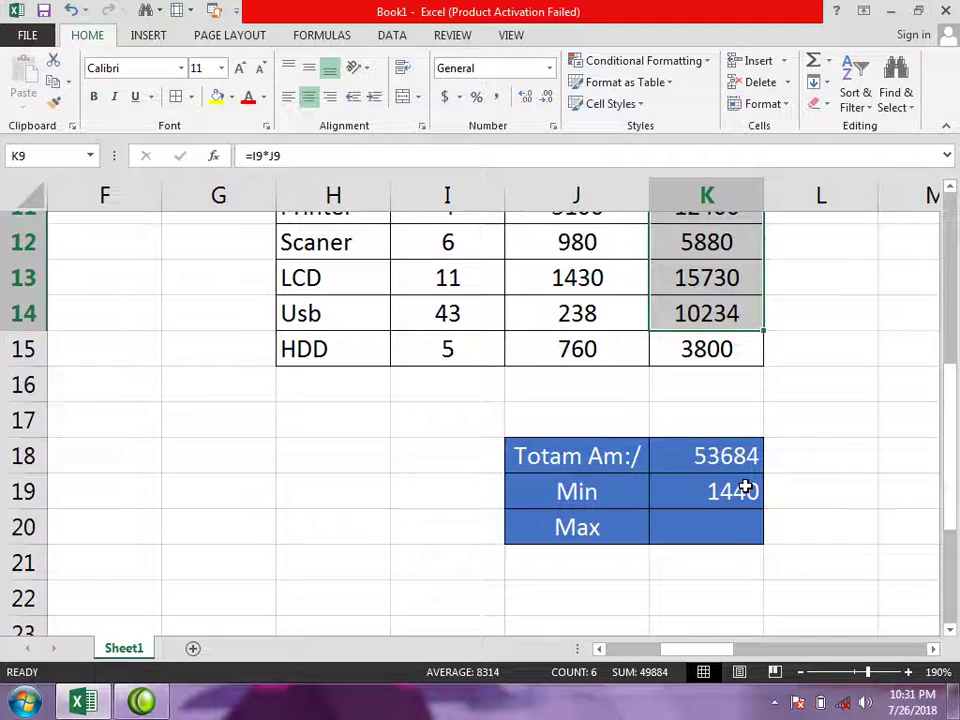
pyautogui.click(727, 527)
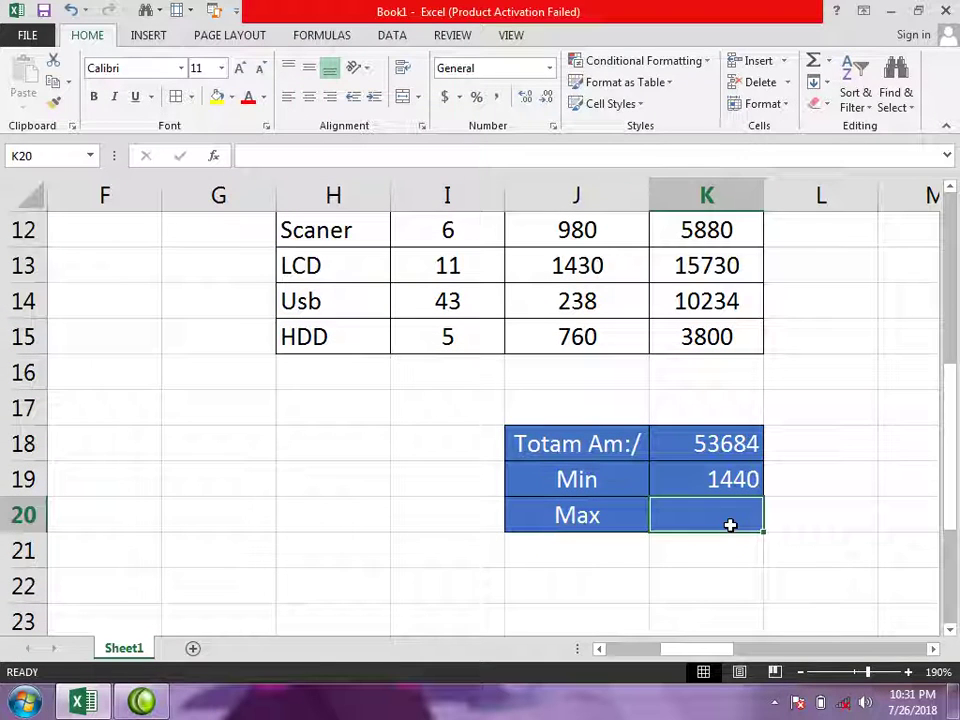
pyautogui.write('=max')
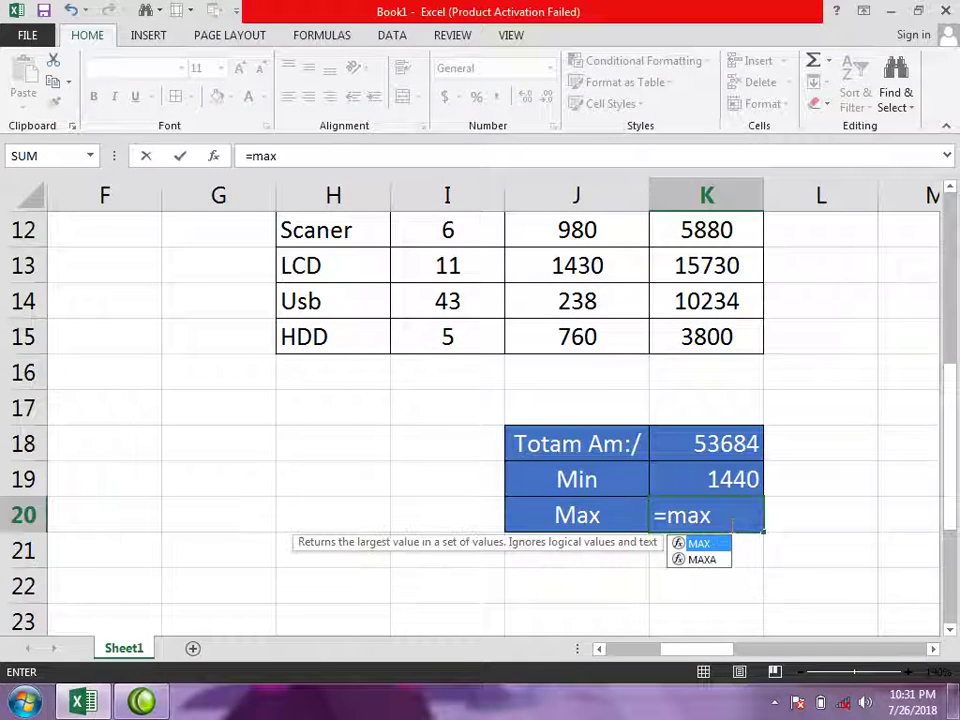
pyautogui.write('(')
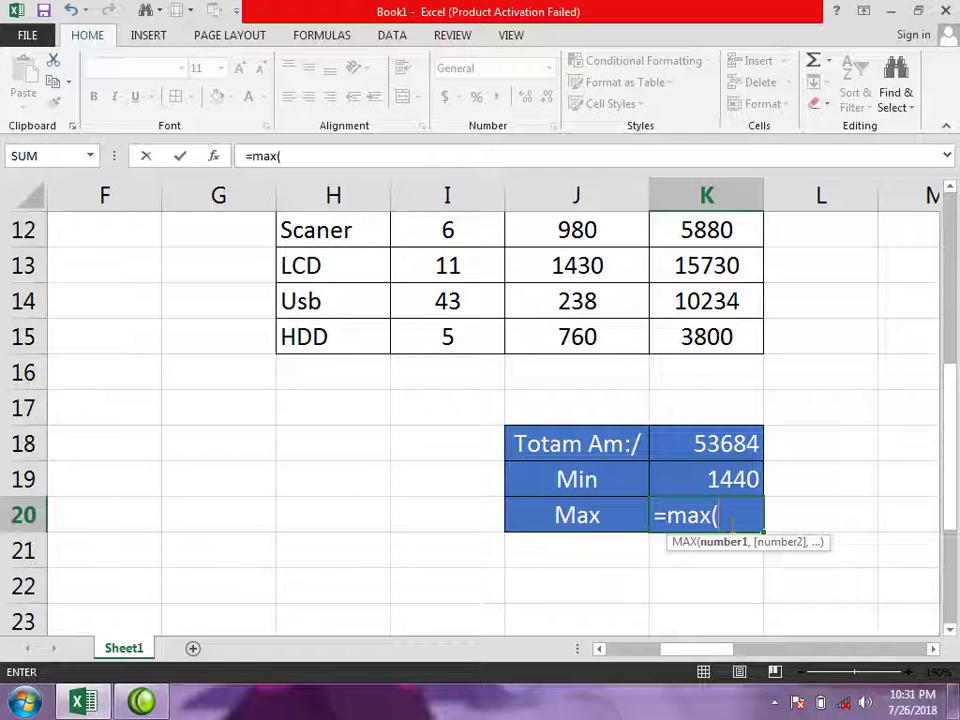
pyautogui.moveTo(949, 420); pyautogui.dragTo(949, 300)
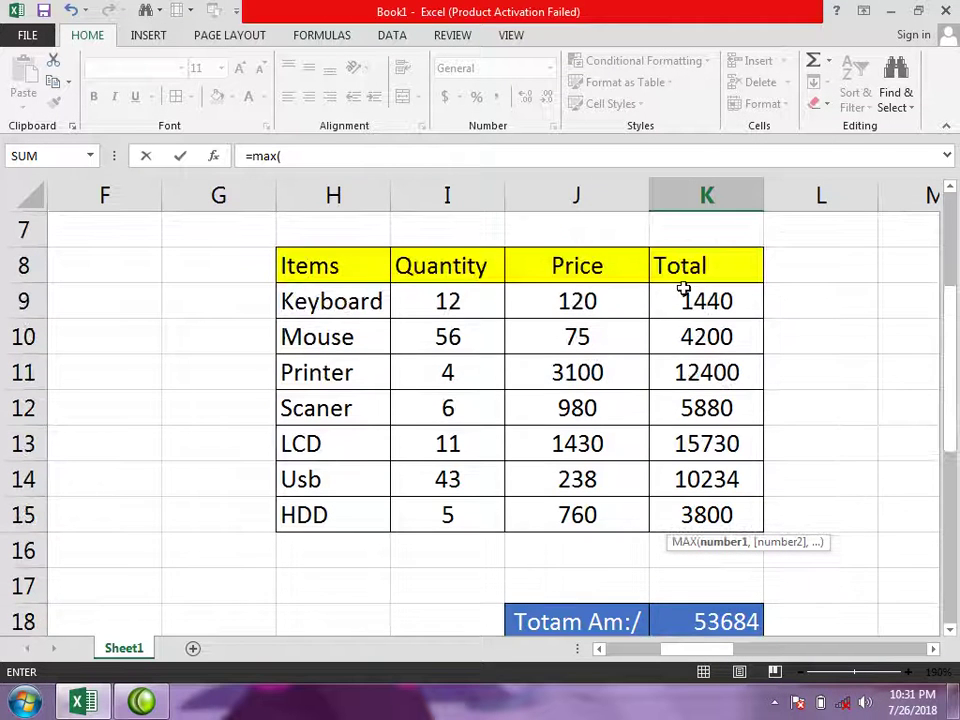
pyautogui.moveTo(682, 300); pyautogui.dragTo(713, 514)
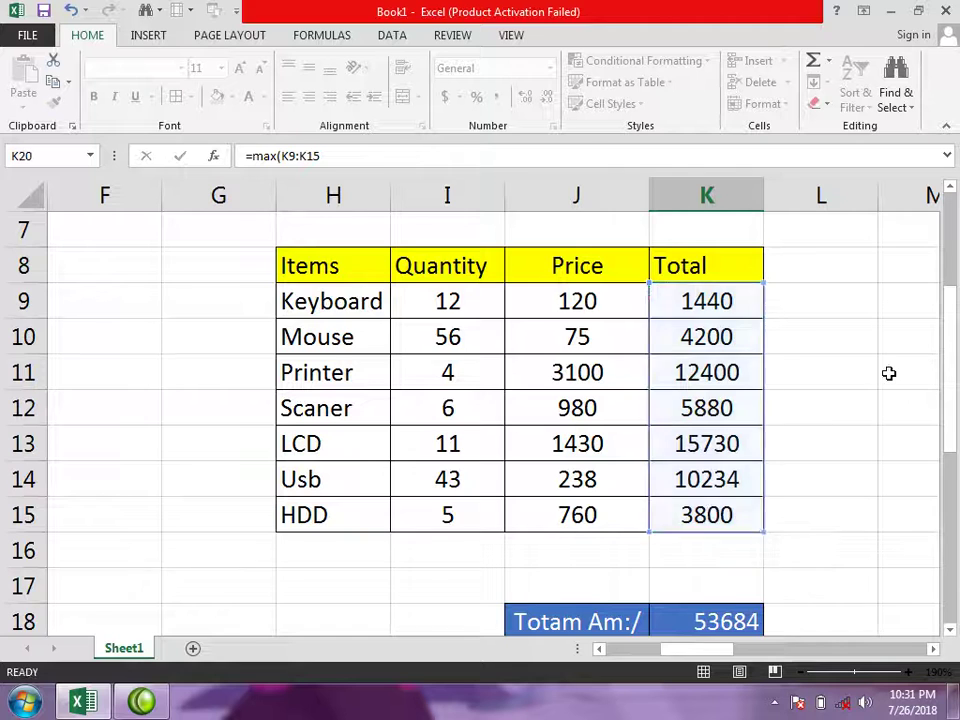
pyautogui.press('Return')
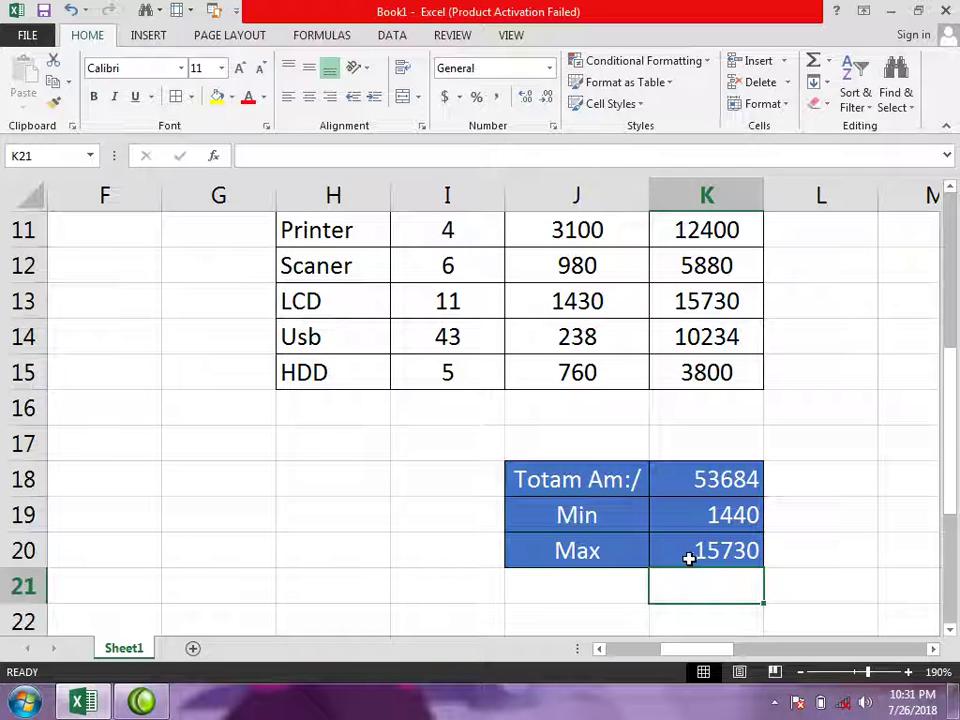
# Compare the LCD row (largest Total) with the Keyboard row (smallest Total).
pyautogui.moveTo(322, 301); pyautogui.dragTo(680, 305)
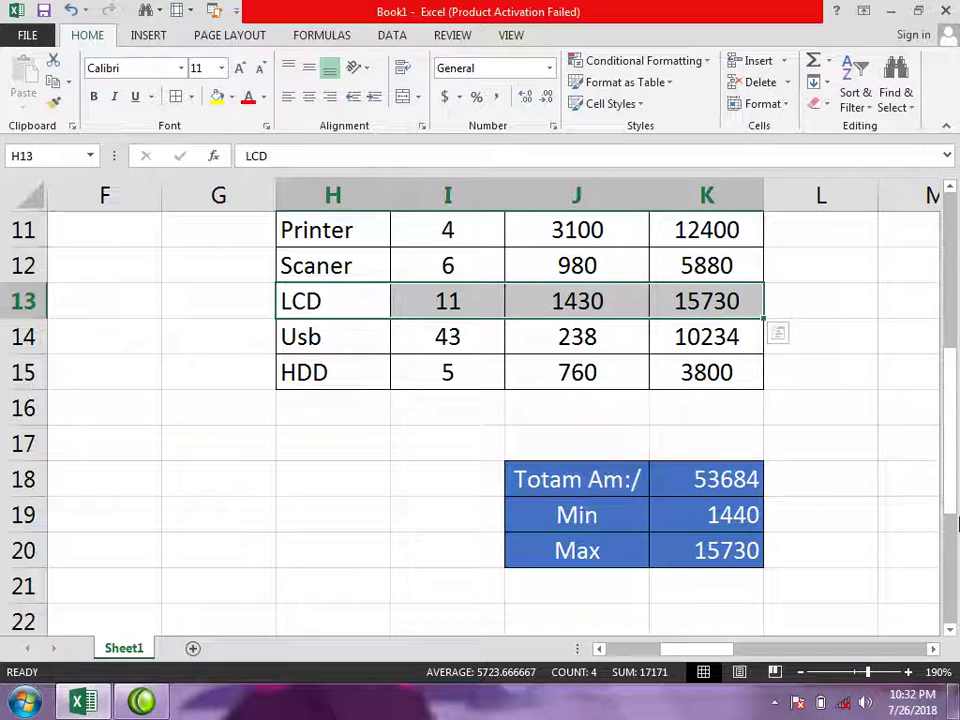
pyautogui.moveTo(949, 420); pyautogui.dragTo(957, 346)
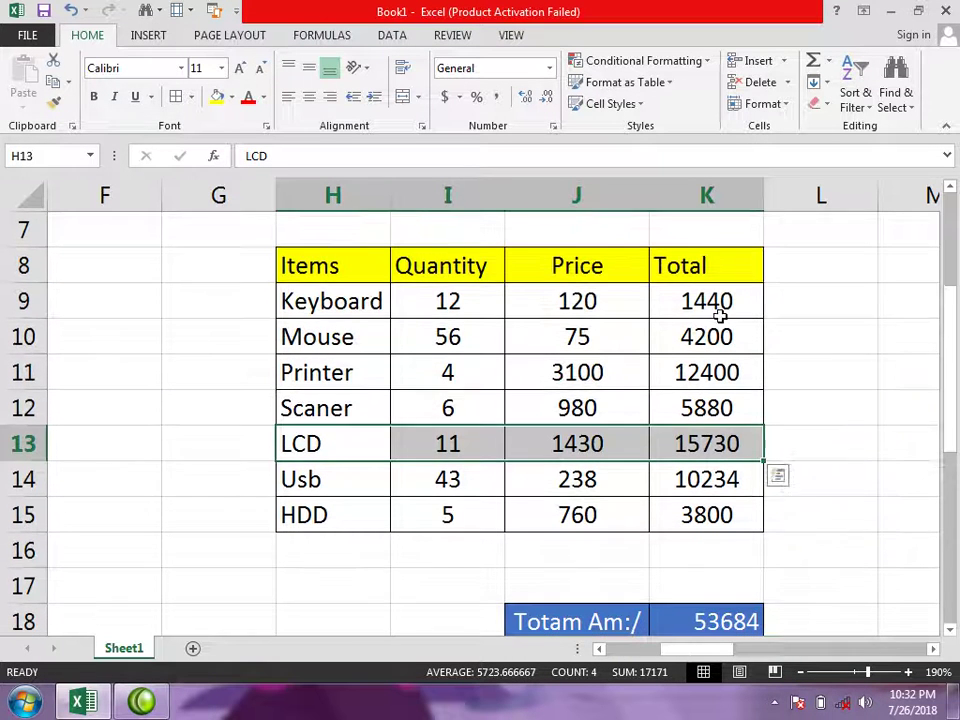
pyautogui.moveTo(359, 299); pyautogui.dragTo(671, 296)
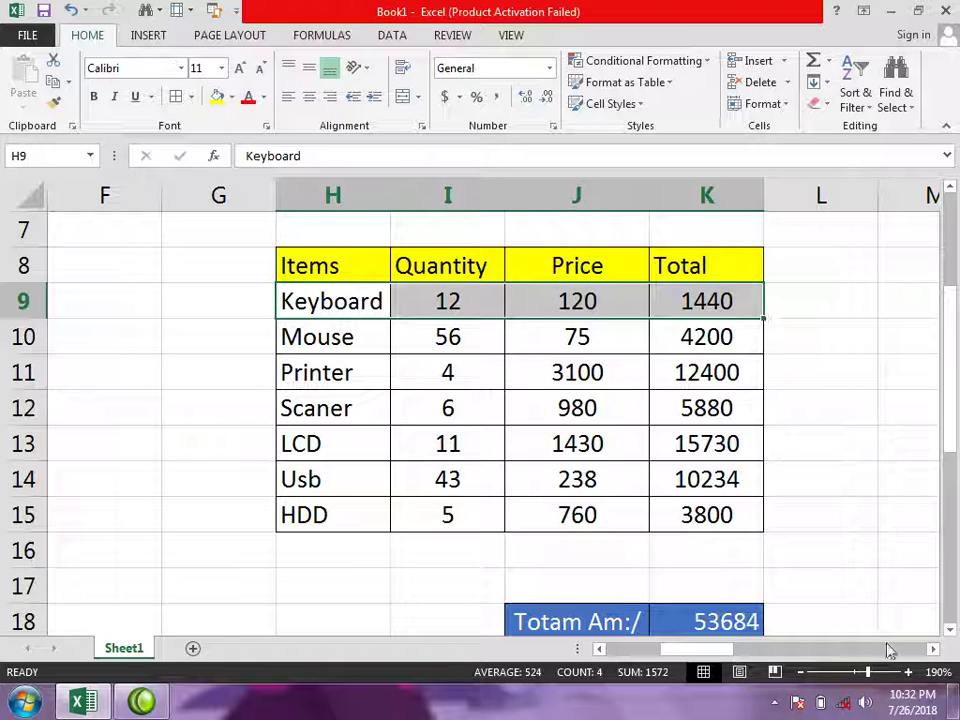
# Scroll right past column AB and select AE7 for the new table.
pyautogui.click(933, 649)
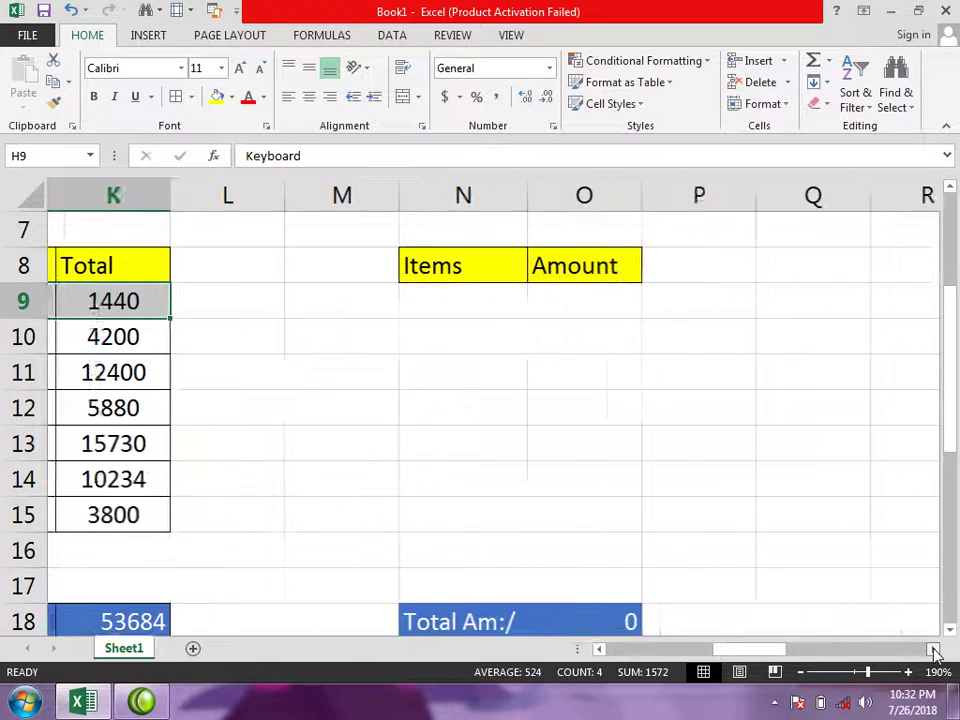
pyautogui.click(933, 649)
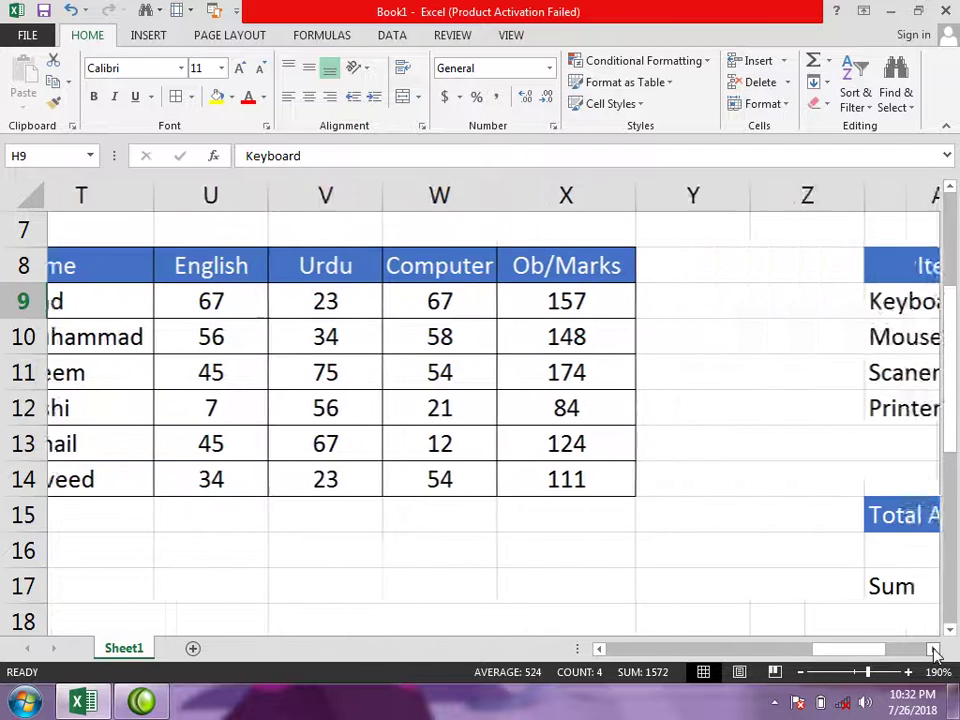
pyautogui.click(933, 649)
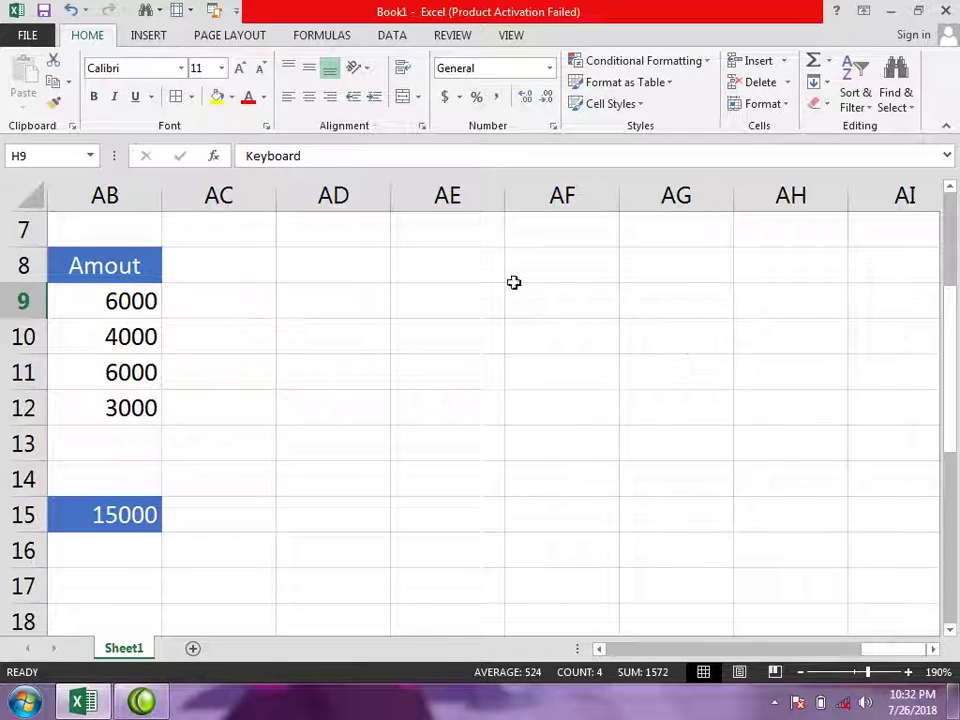
pyautogui.click(453, 230)
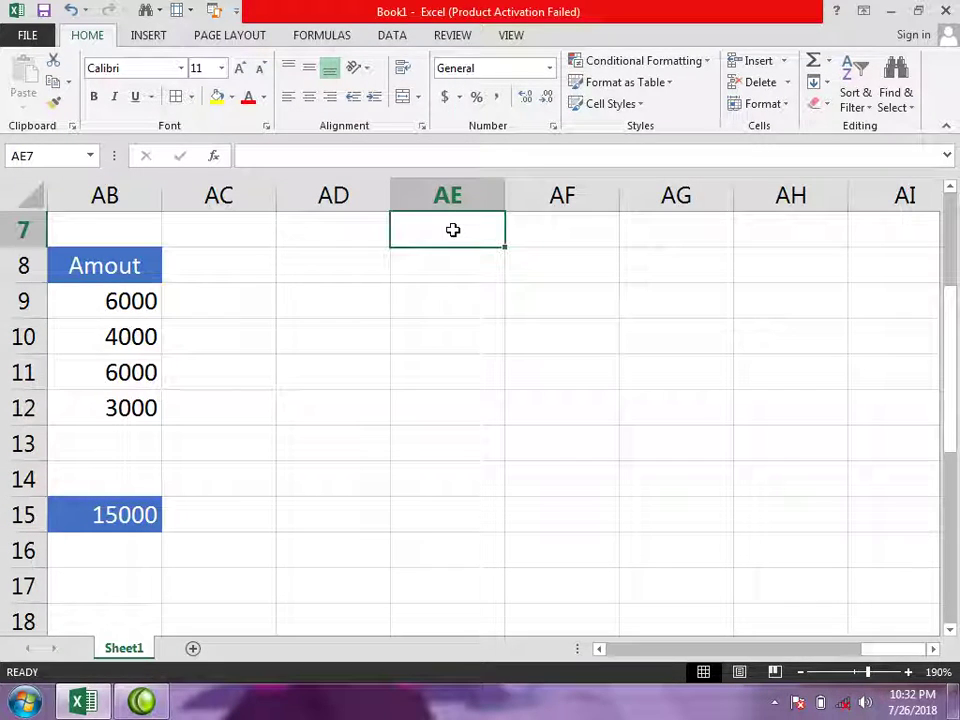
# Type the headers Name in AE7 and Age in AF7.
pyautogui.write('nA')
pyautogui.press('BackSpace')
pyautogui.press('BackSpace')
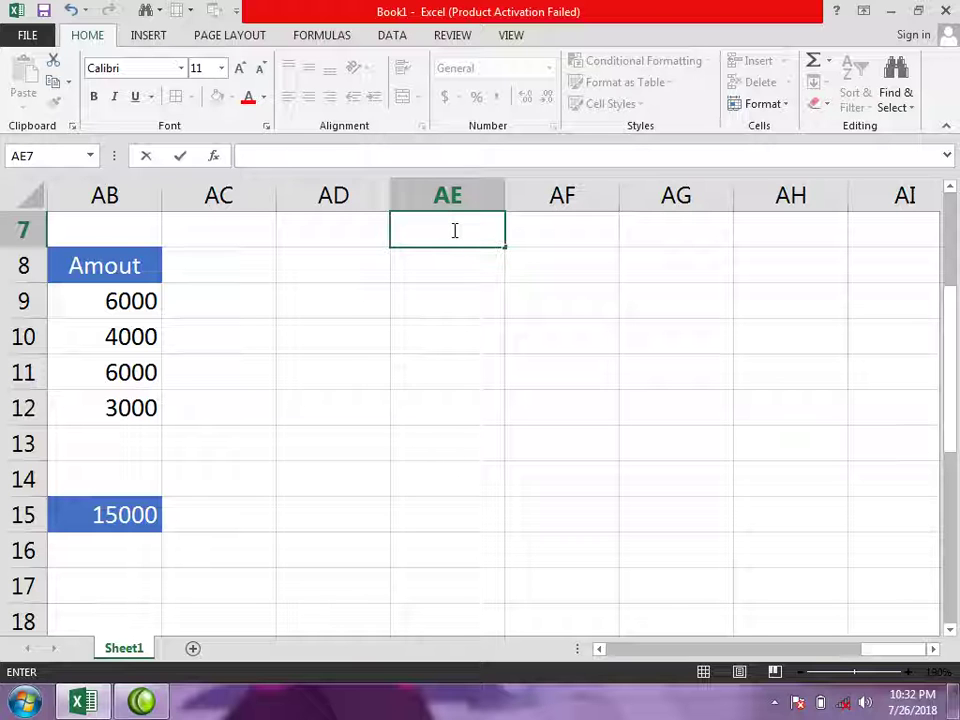
pyautogui.write('Name')
pyautogui.press('Tab')
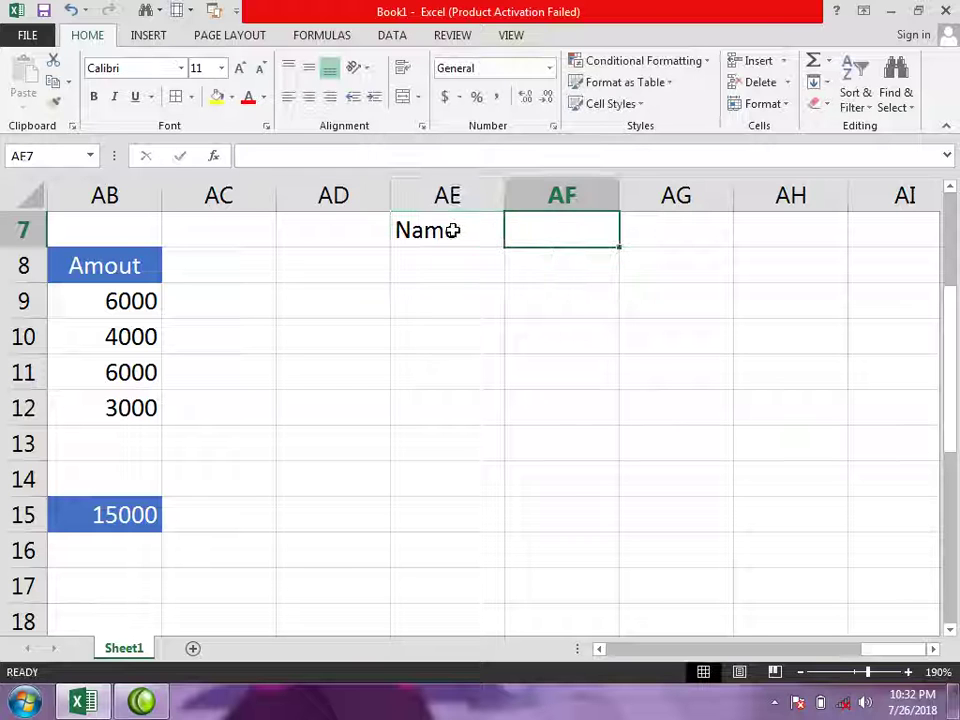
pyautogui.write('Ag')
pyautogui.press('Return')
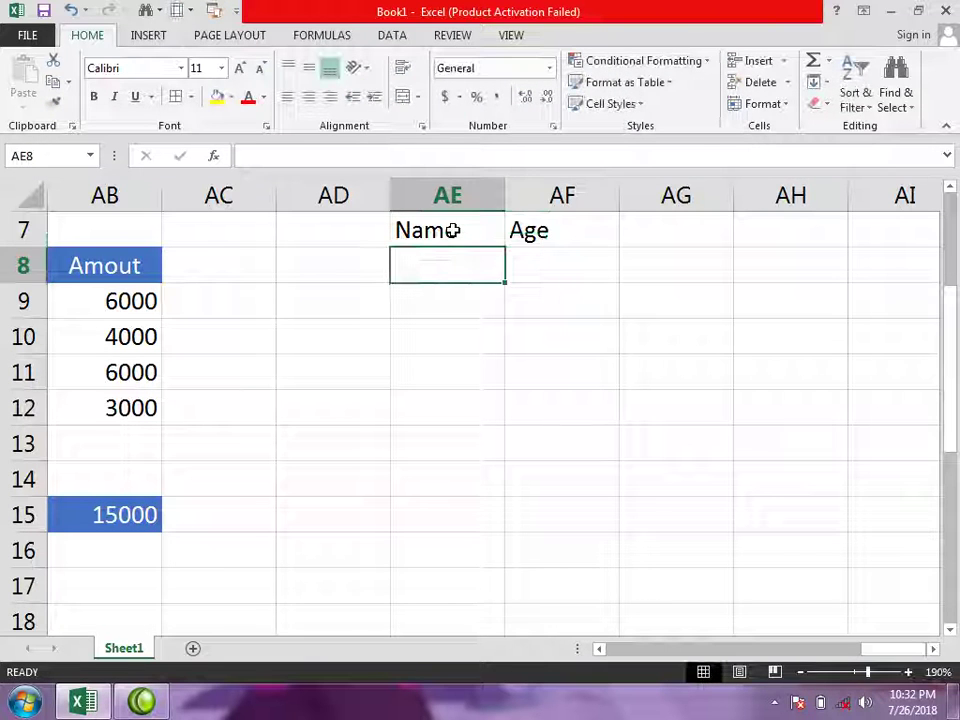
# Add all borders to AE7:AF16 and give the header row the blue Accent5 style.
pyautogui.moveTo(453, 230); pyautogui.dragTo(529, 576)
pyautogui.click(538, 585)
pyautogui.click(427, 227)
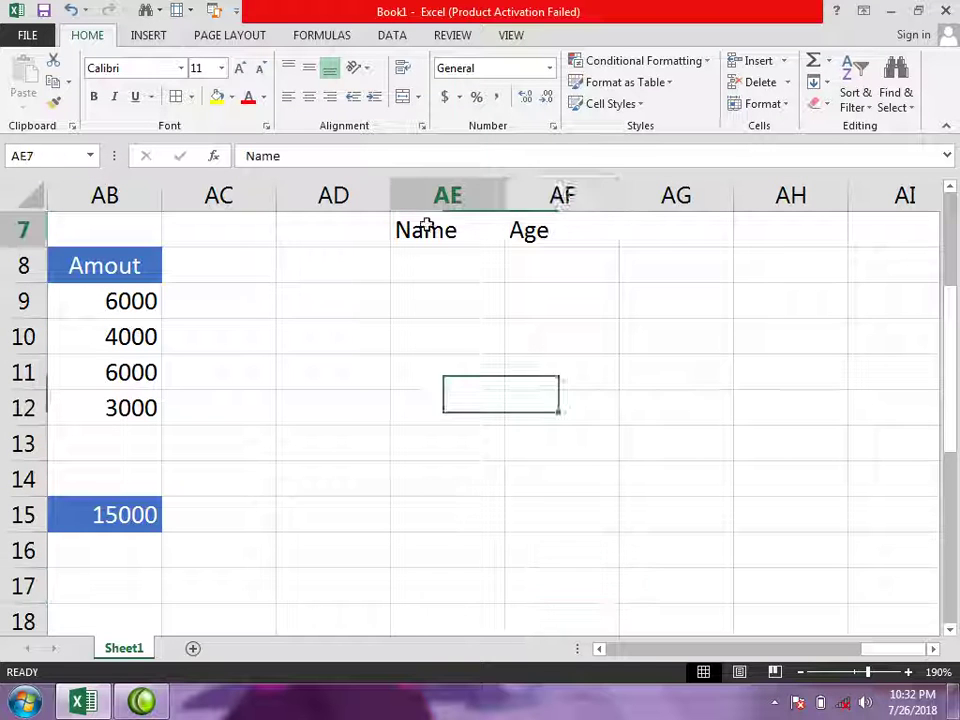
pyautogui.moveTo(427, 227); pyautogui.dragTo(593, 557)
pyautogui.click(183, 108)
pyautogui.moveTo(499, 219); pyautogui.dragTo(551, 214)
pyautogui.click(606, 105)
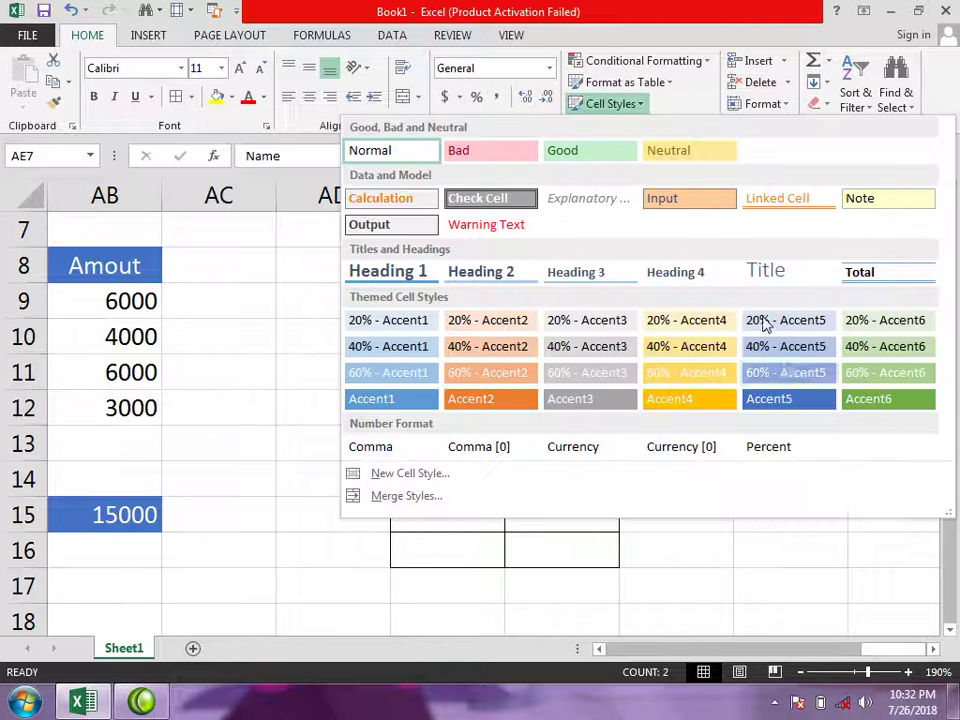
pyautogui.click(800, 398)
pyautogui.click(765, 300)
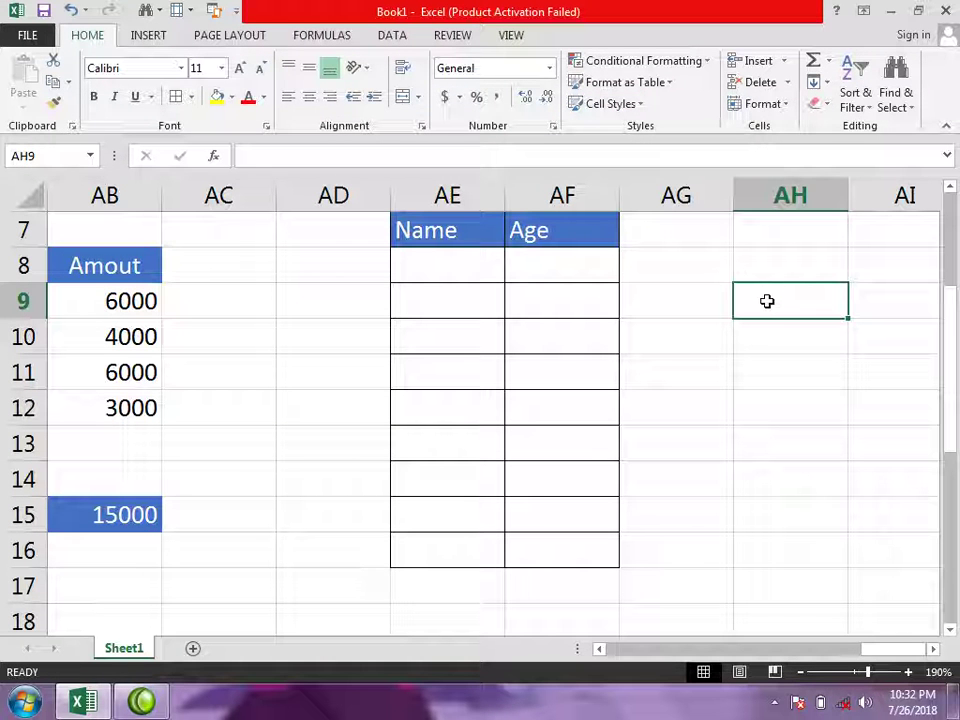
# Type the labels Lower Age and High Age in AH9:AH10.
pyautogui.write('Min')
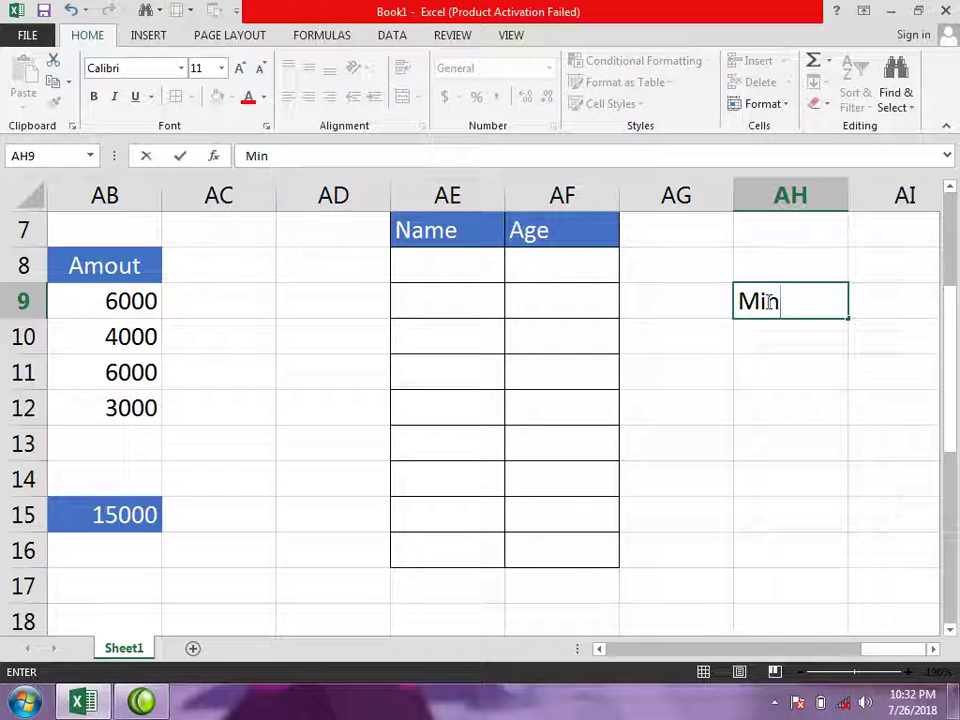
pyautogui.write(' Ag')
pyautogui.press('BackSpace')
pyautogui.press('BackSpace')
pyautogui.press('BackSpace')
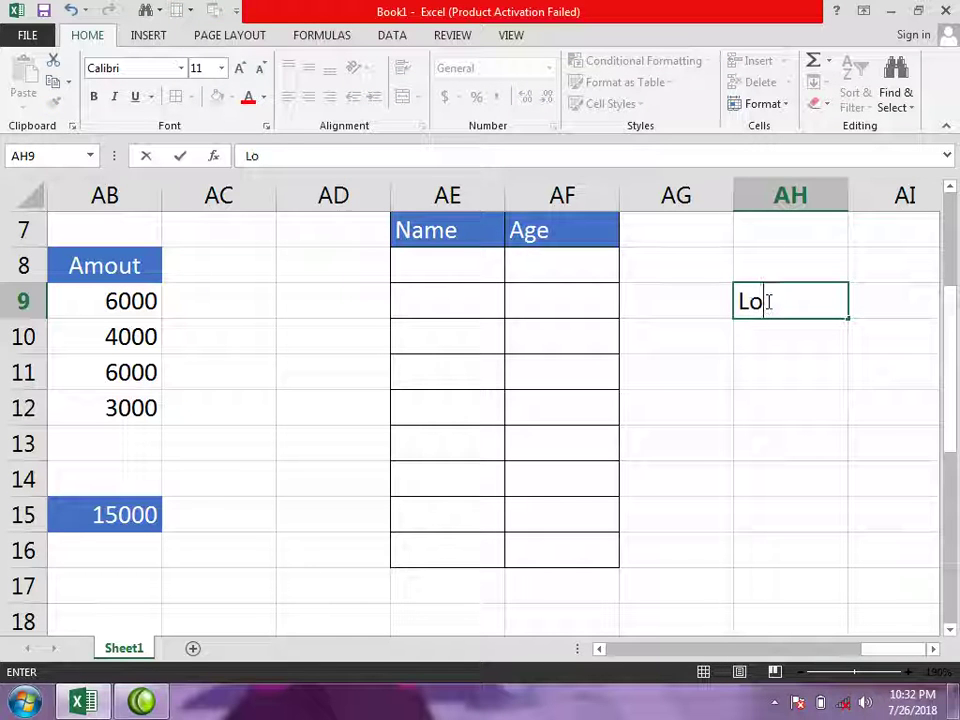
pyautogui.write('wer Age')
pyautogui.press('Return')
pyautogui.write('H')
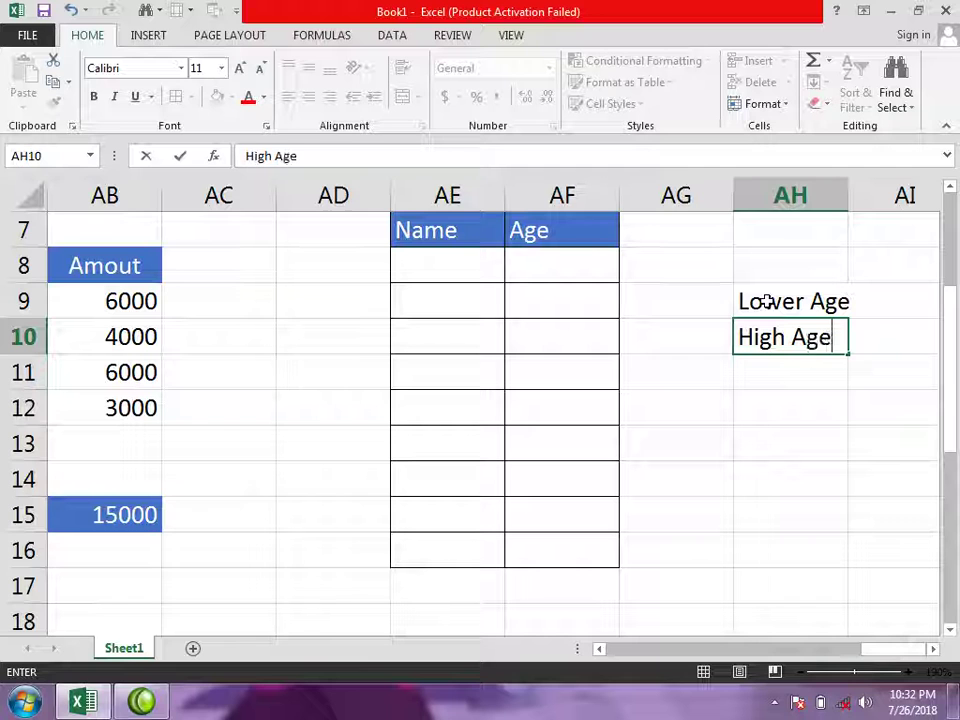
pyautogui.click(868, 216)
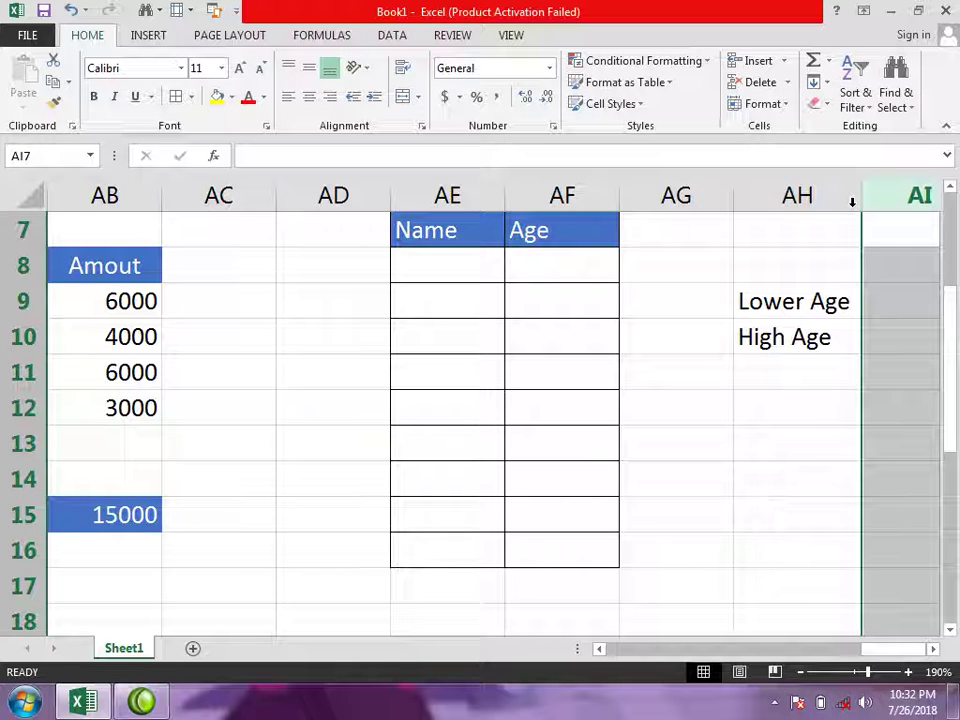
# Add all borders around the age labels and their value cells AI9:AI10.
pyautogui.click(876, 288)
pyautogui.moveTo(876, 288); pyautogui.dragTo(803, 326)
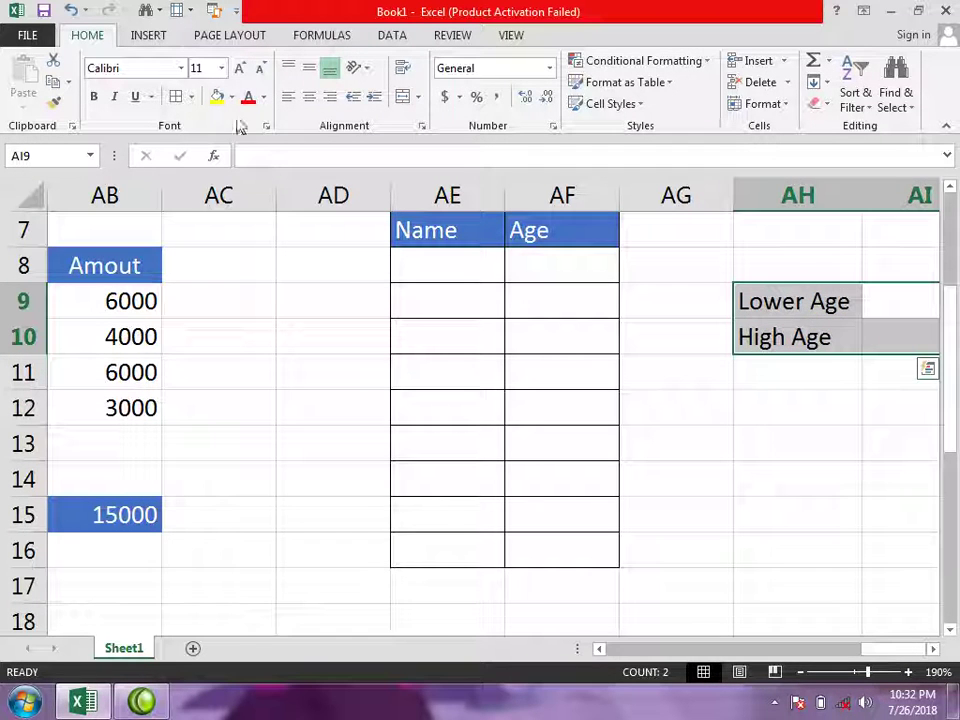
pyautogui.click(178, 100)
pyautogui.hscroll(4, 608, 384)
pyautogui.click(608, 384)
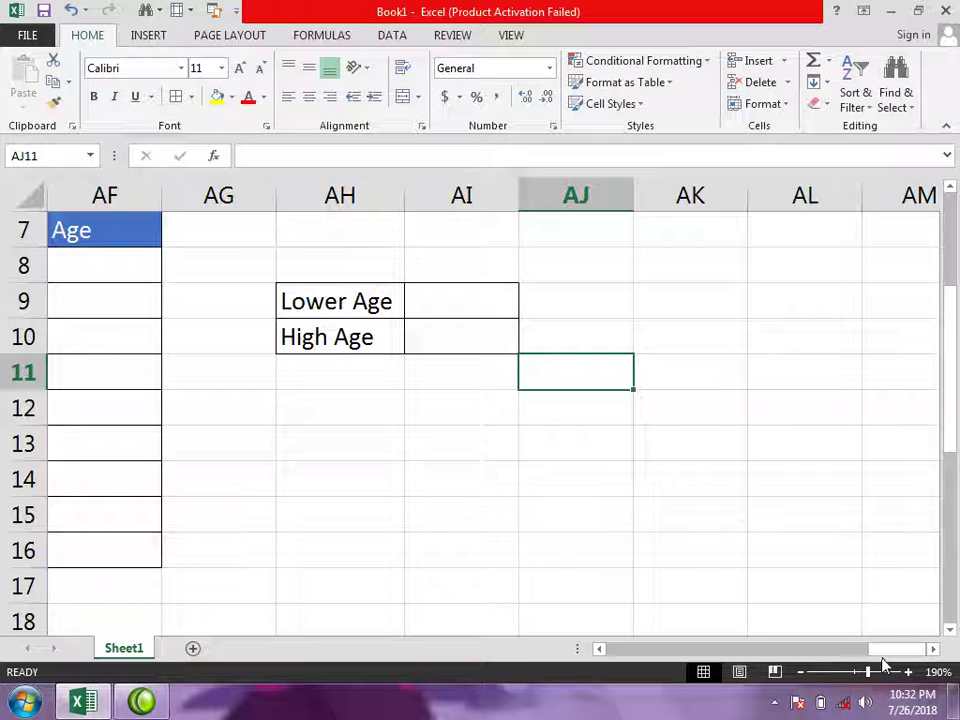
pyautogui.moveTo(866, 665); pyautogui.dragTo(864, 647)
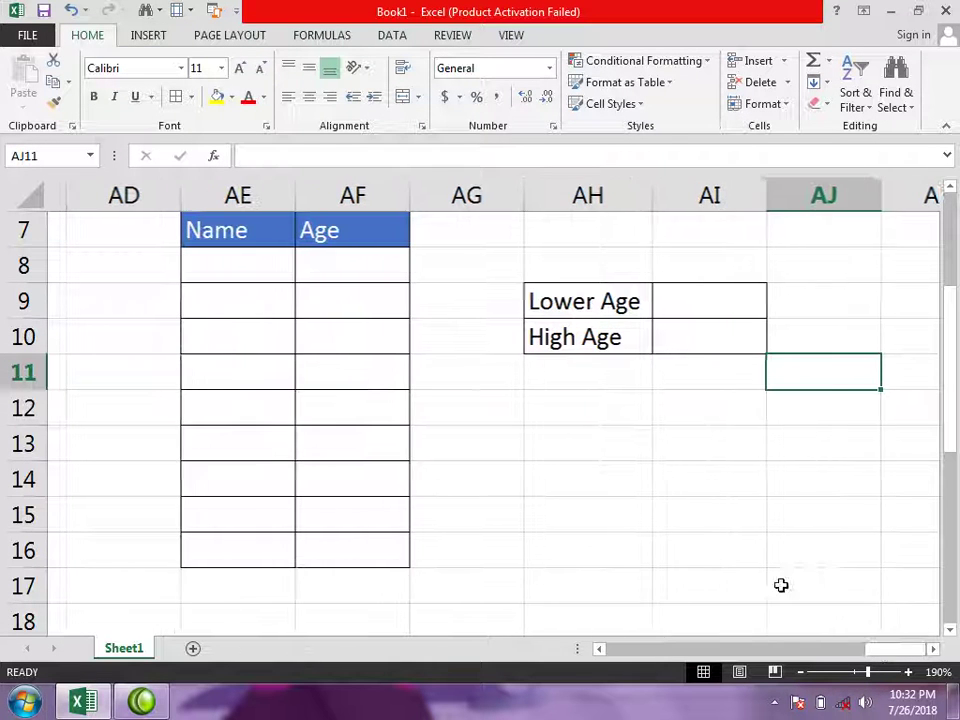
pyautogui.click(700, 550)
# Apply the blue Accent5 style to the Lower Age and High Age labels.
pyautogui.moveTo(594, 308); pyautogui.dragTo(583, 336)
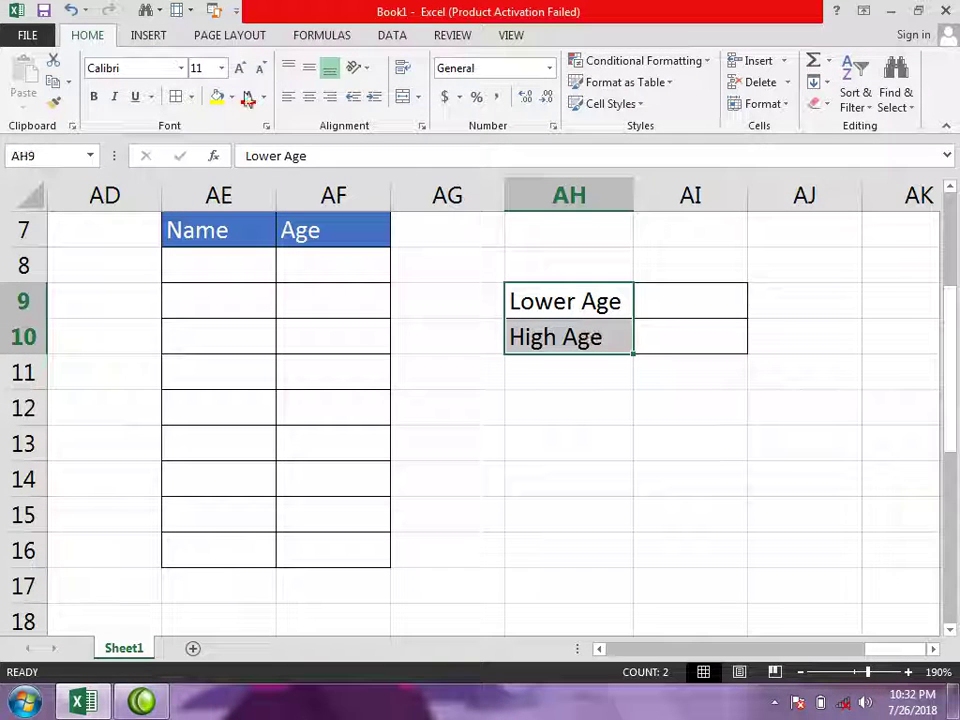
pyautogui.click(636, 102)
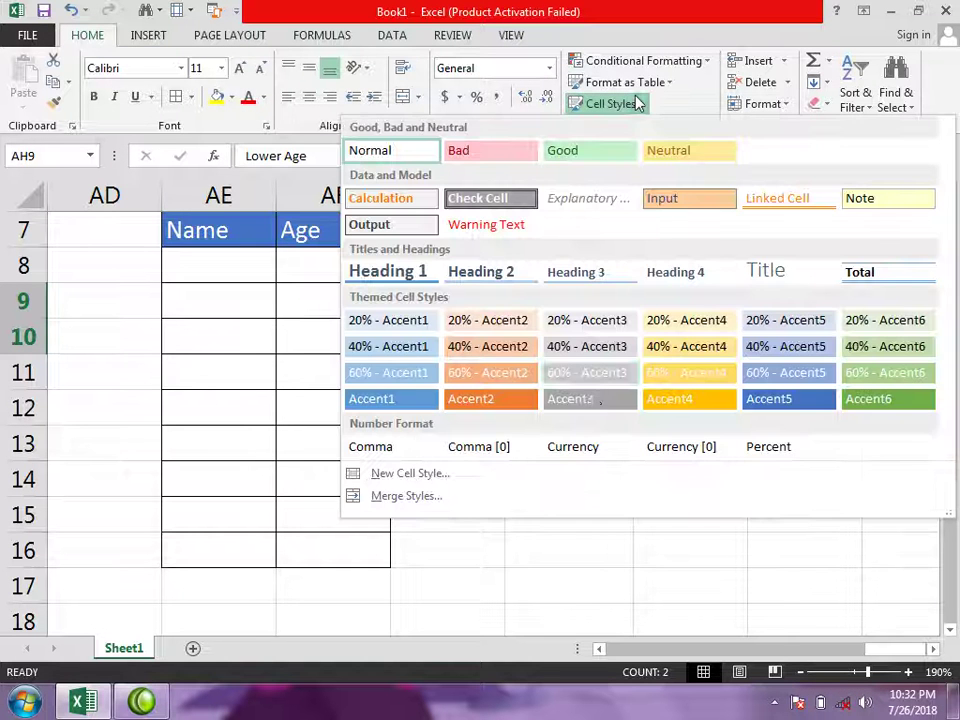
pyautogui.click(768, 398)
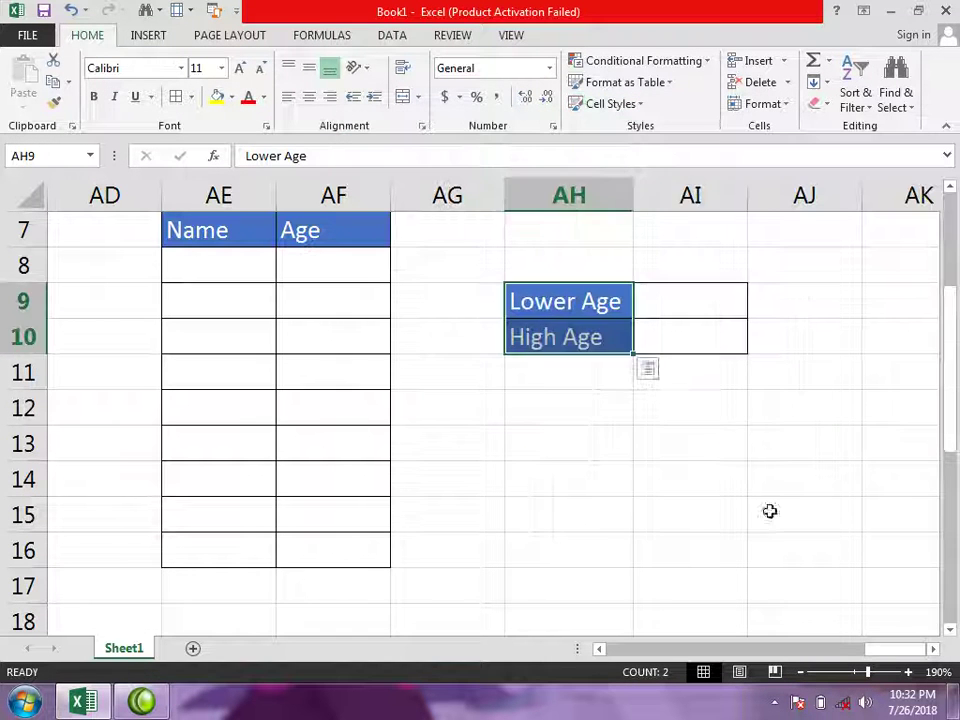
pyautogui.click(690, 549)
pyautogui.click(185, 268)
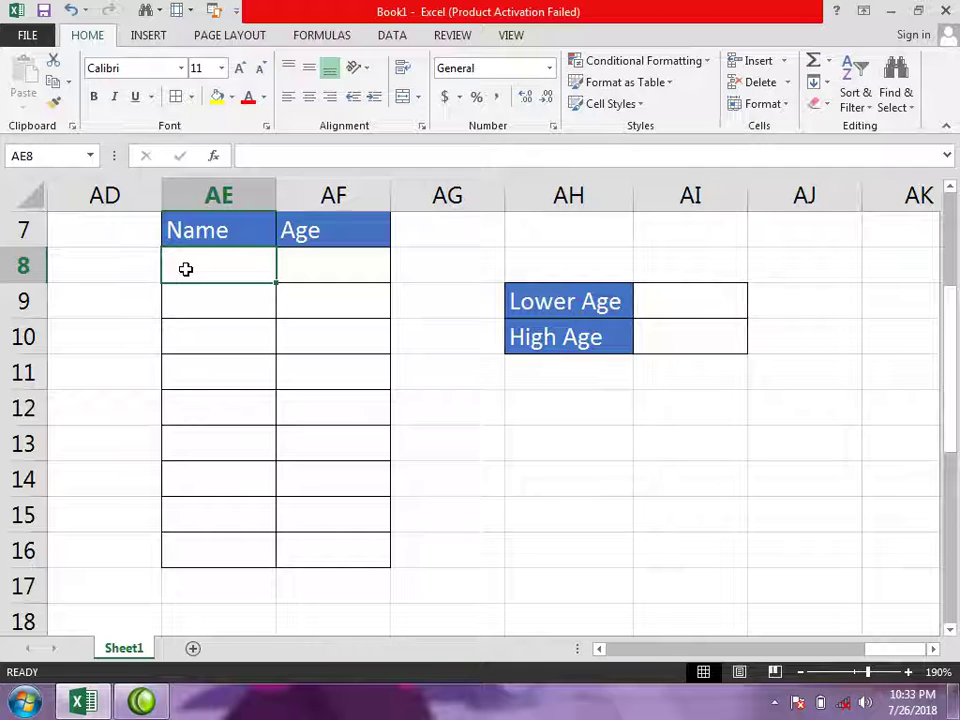
# Enter the nine names down the Name column starting at AE8.
pyautogui.write('h')
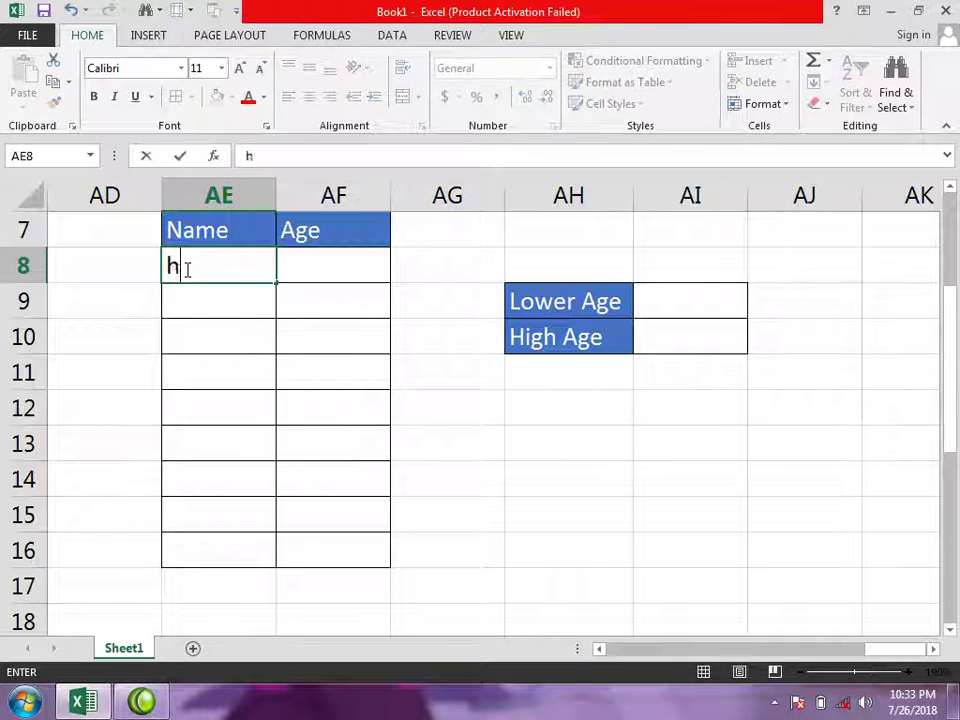
pyautogui.write('khalid')
pyautogui.press('Return')
pyautogui.write('usman')
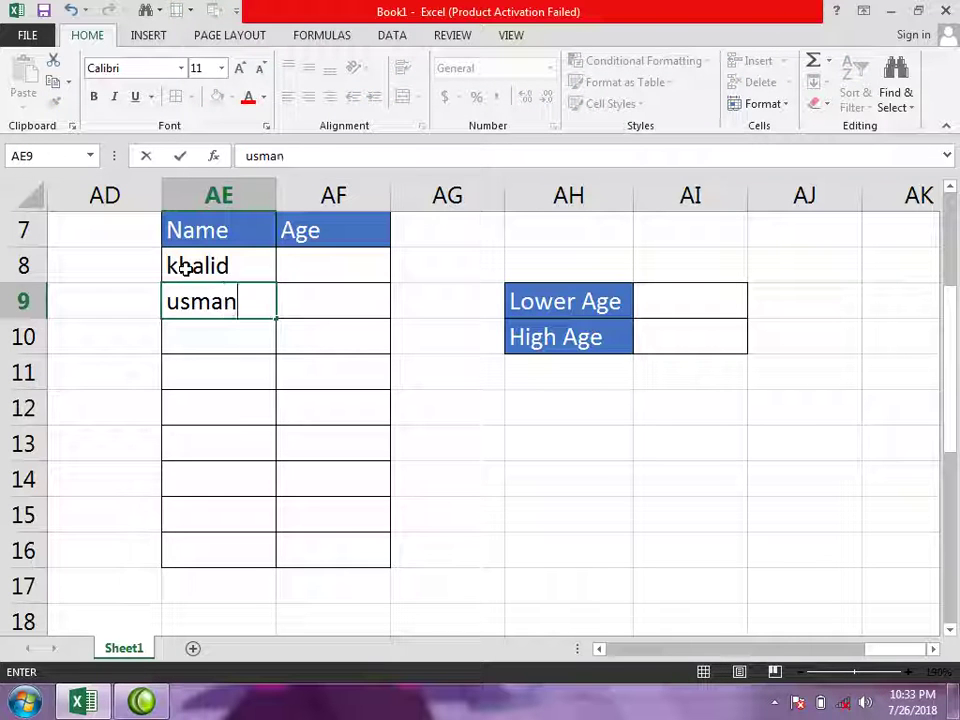
pyautogui.press('Return')
pyautogui.write('navee')
pyautogui.press('Return')
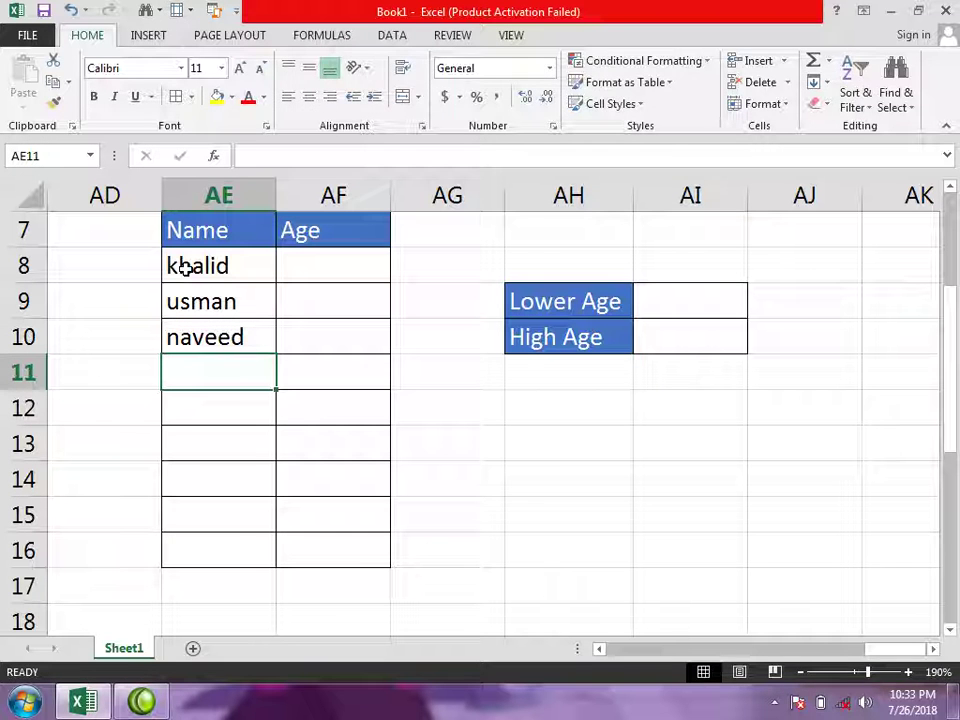
pyautogui.write('shahab')
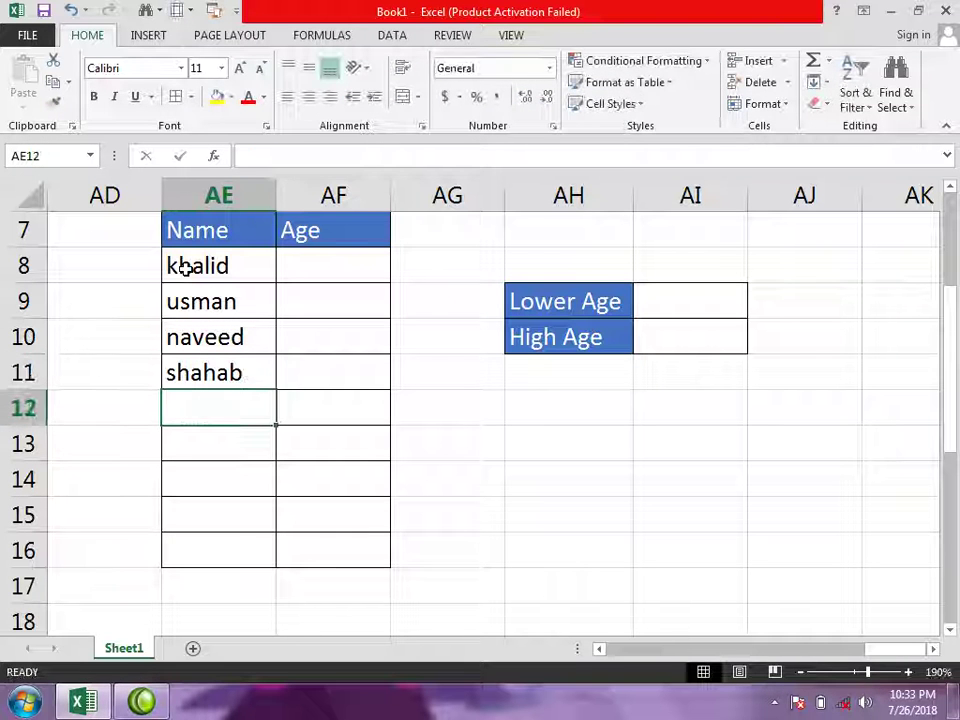
pyautogui.write('sahil')
pyautogui.press('Return')
pyautogui.write('kaleem')
pyautogui.press('Return')
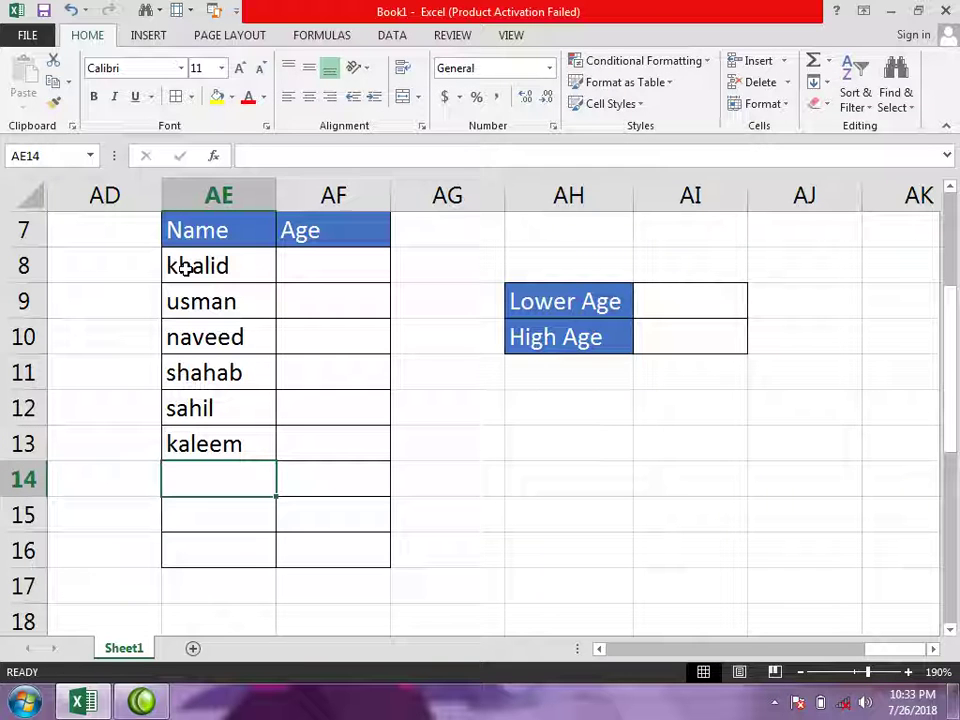
pyautogui.write('imran')
pyautogui.press('Return')
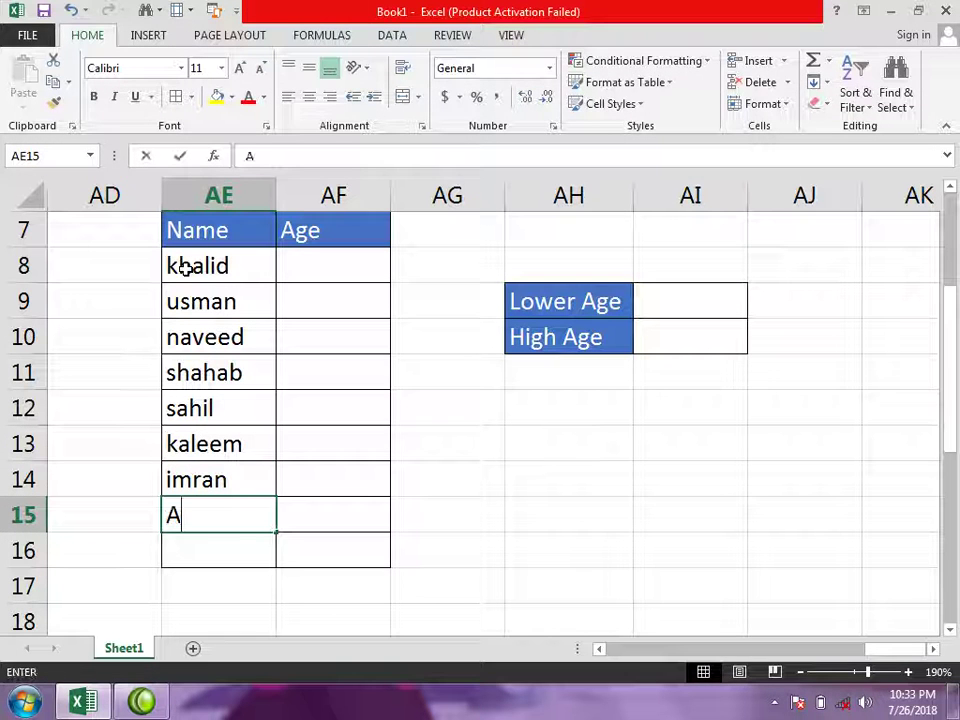
pyautogui.write('bbas')
pyautogui.press('Return')
pyautogui.write('Hamza')
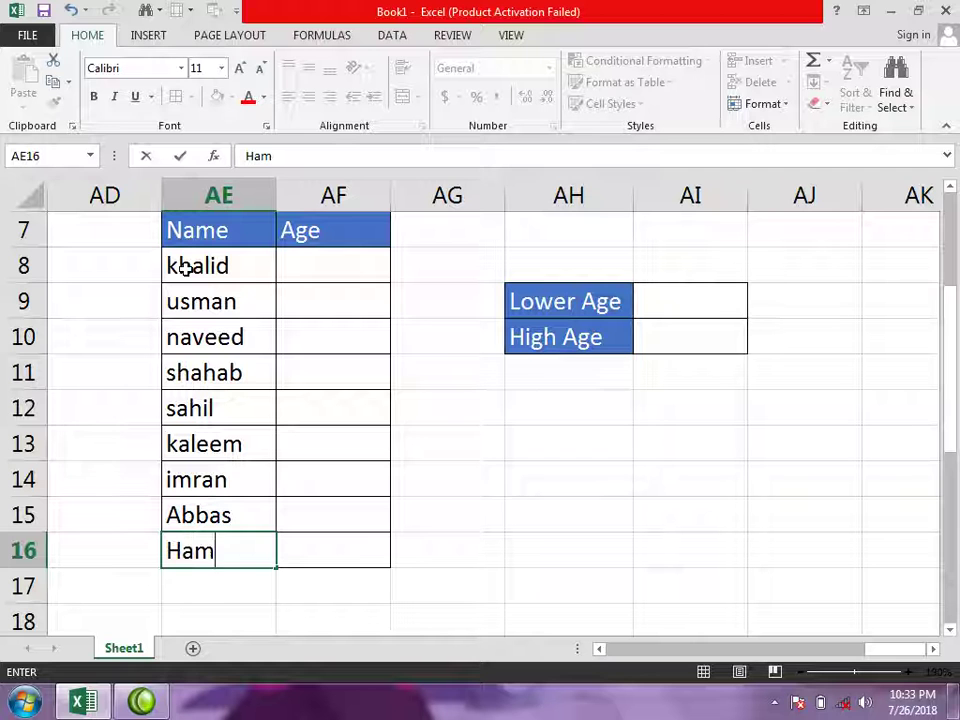
# Enter ages 45, 67, 89, 43, 12 and 54 down the Age column from AF8.
pyautogui.click(345, 270)
pyautogui.write('45')
pyautogui.press('Return')
pyautogui.write('67')
pyautogui.press('Return')
pyautogui.write('89')
pyautogui.press('Return')
pyautogui.write('43')
pyautogui.press('Return')
pyautogui.write('12')
pyautogui.press('Return')
pyautogui.write('`')
pyautogui.press('BackSpace')
pyautogui.write('54')
pyautogui.press('Return')
# Add the remaining ages 22, 34 and 28, correcting AF15 to 34.
pyautogui.write('22')
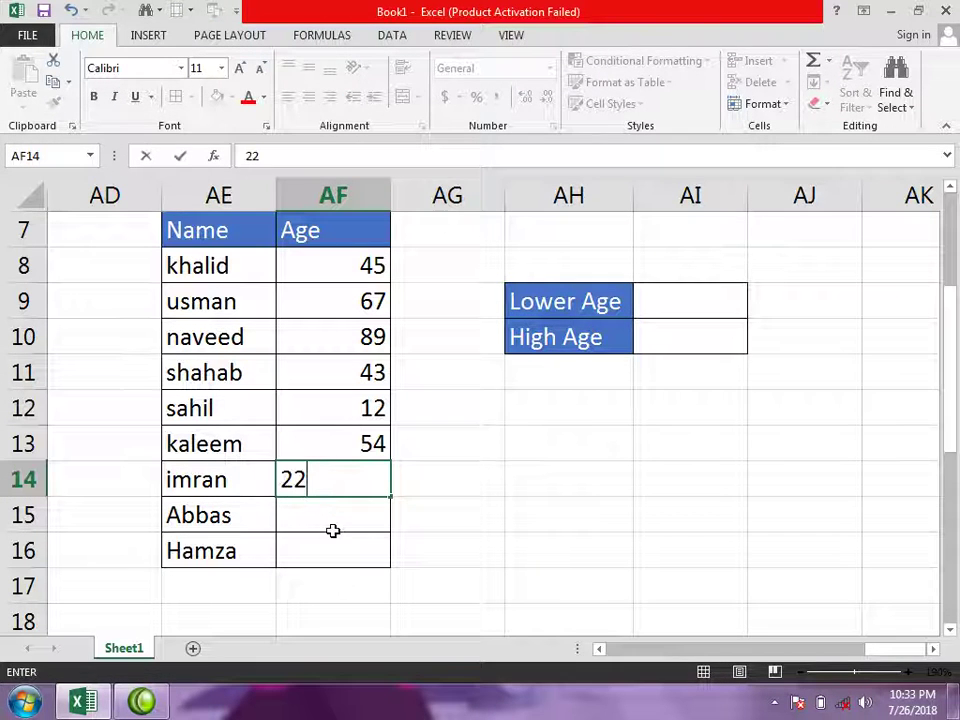
pyautogui.press('Return')
pyautogui.write('12')
pyautogui.press('Return')
pyautogui.click(330, 520)
pyautogui.write('45')
pyautogui.doubleClick(367, 515)
pyautogui.write('34')
pyautogui.press('Return')
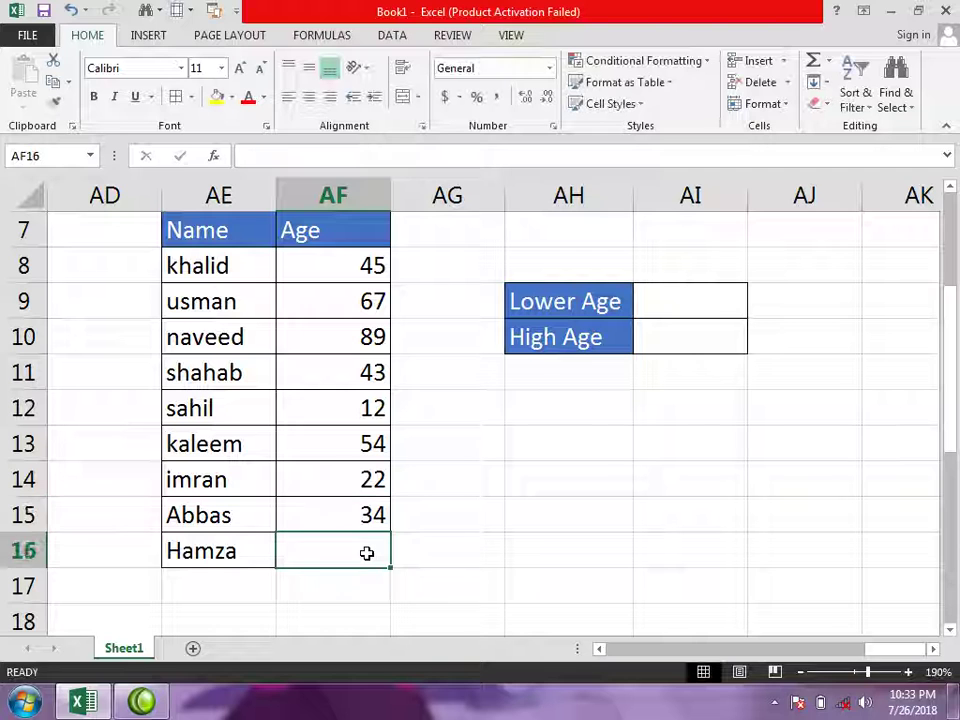
pyautogui.write('2')
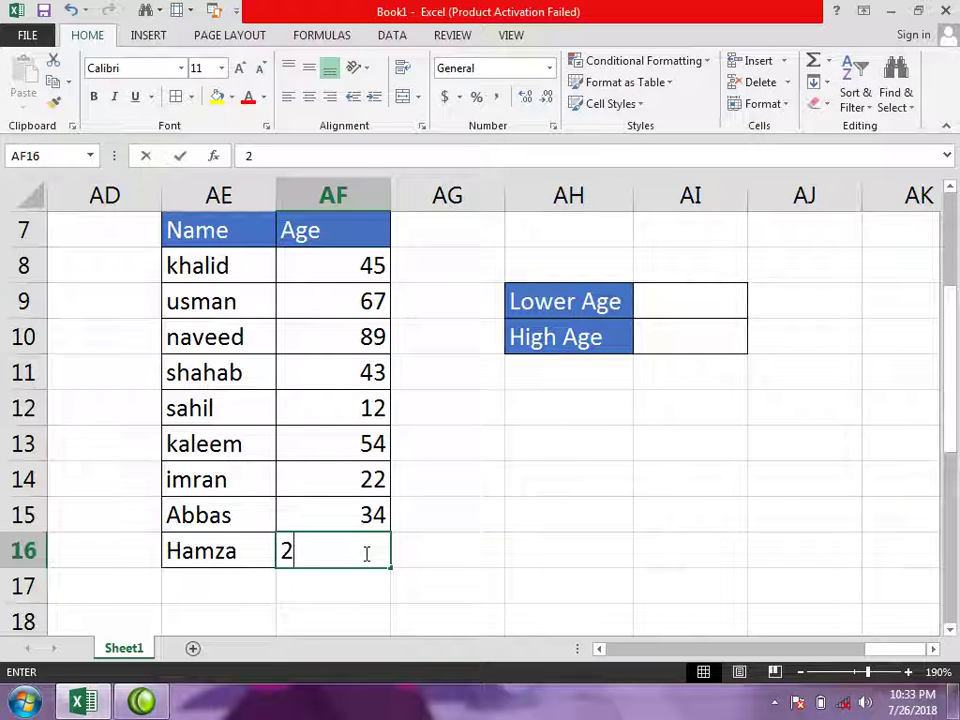
pyautogui.write('8')
pyautogui.click(491, 583)
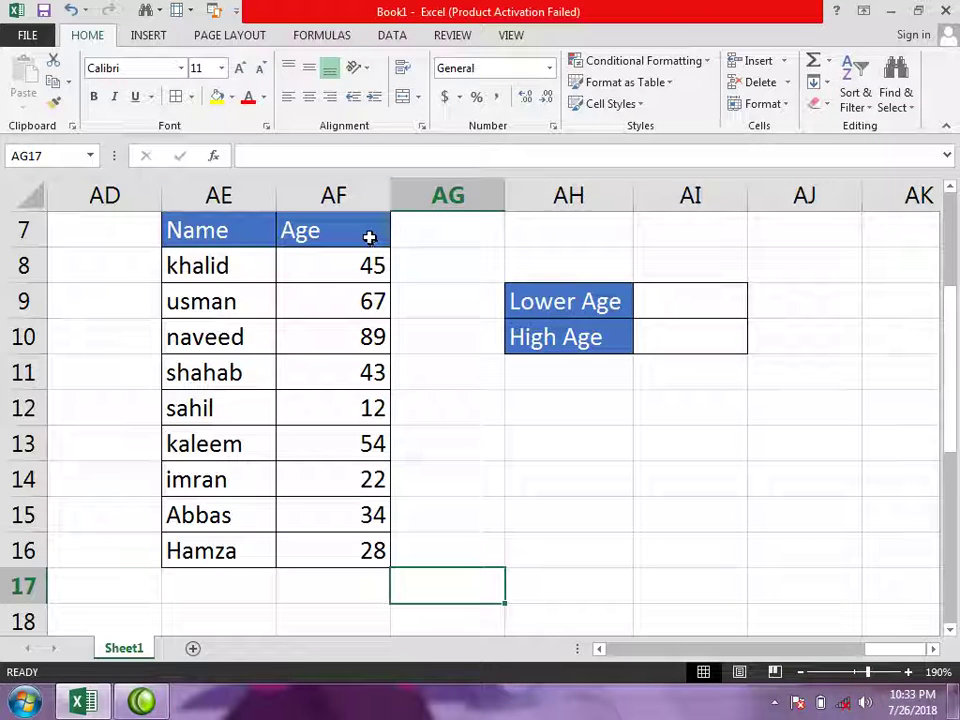
# Centre the Age column and enter =MIN(AF8:AF16) in AI9 to show 12.
pyautogui.moveTo(369, 237); pyautogui.dragTo(360, 620)
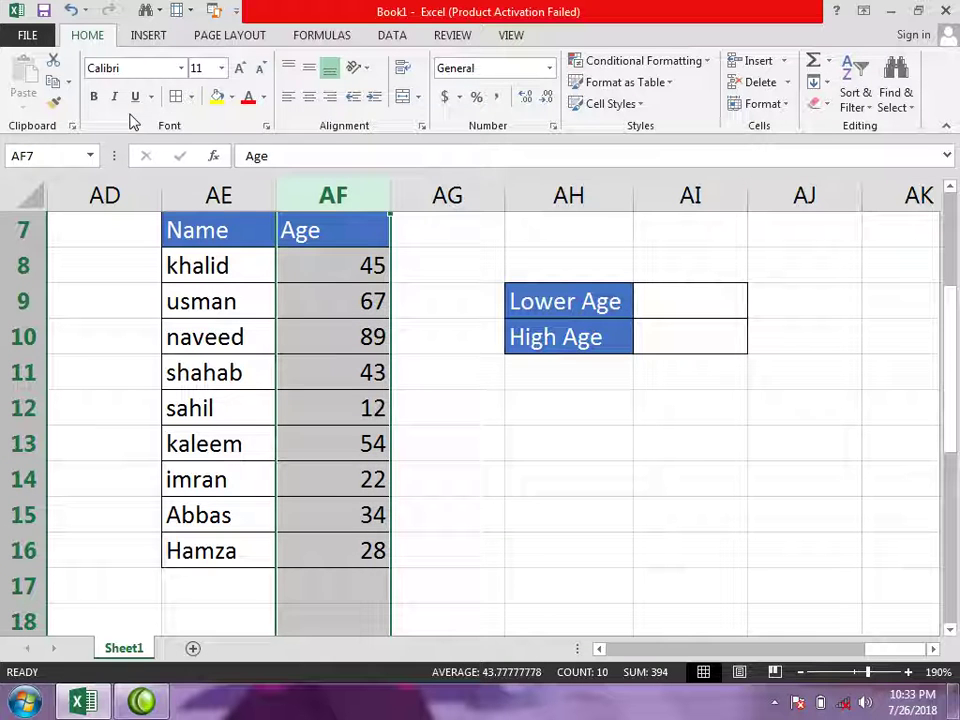
pyautogui.click(309, 97)
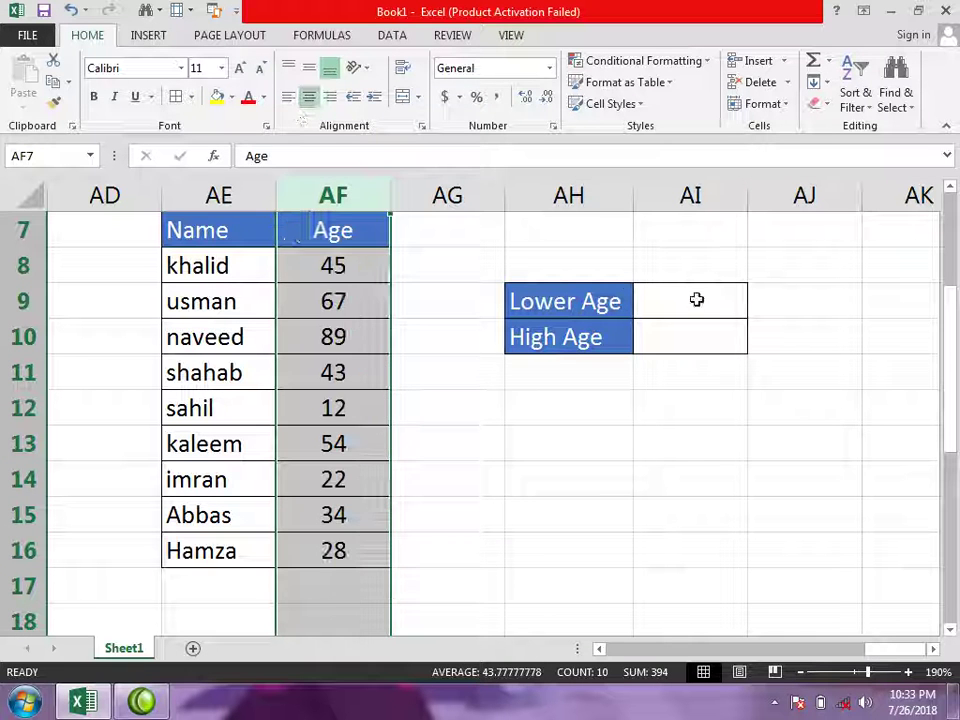
pyautogui.click(701, 304)
pyautogui.write('=')
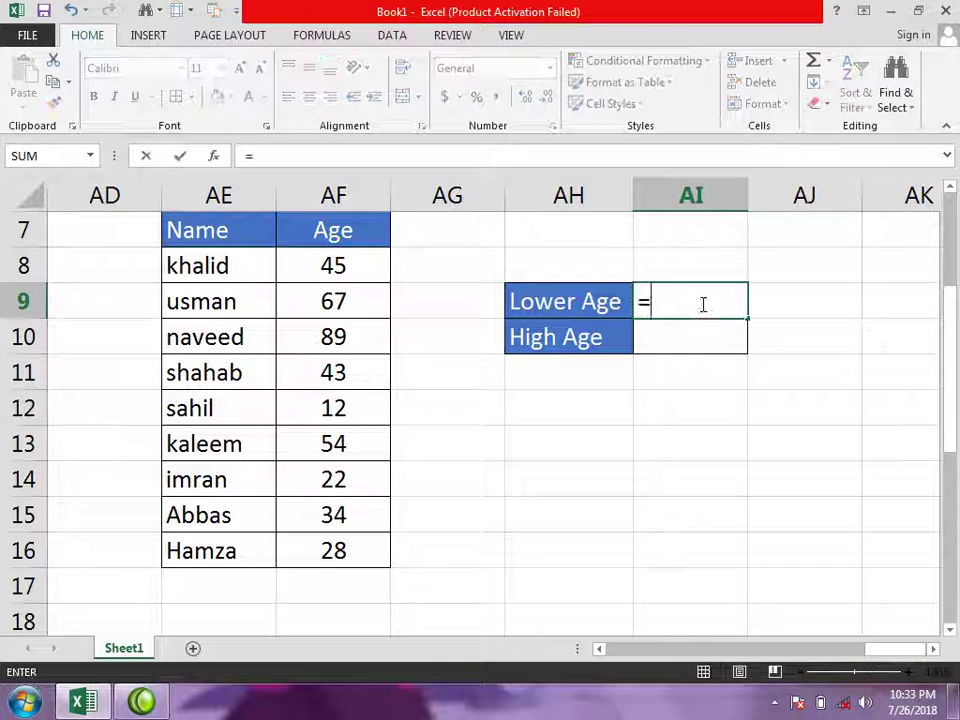
pyautogui.write('min(')
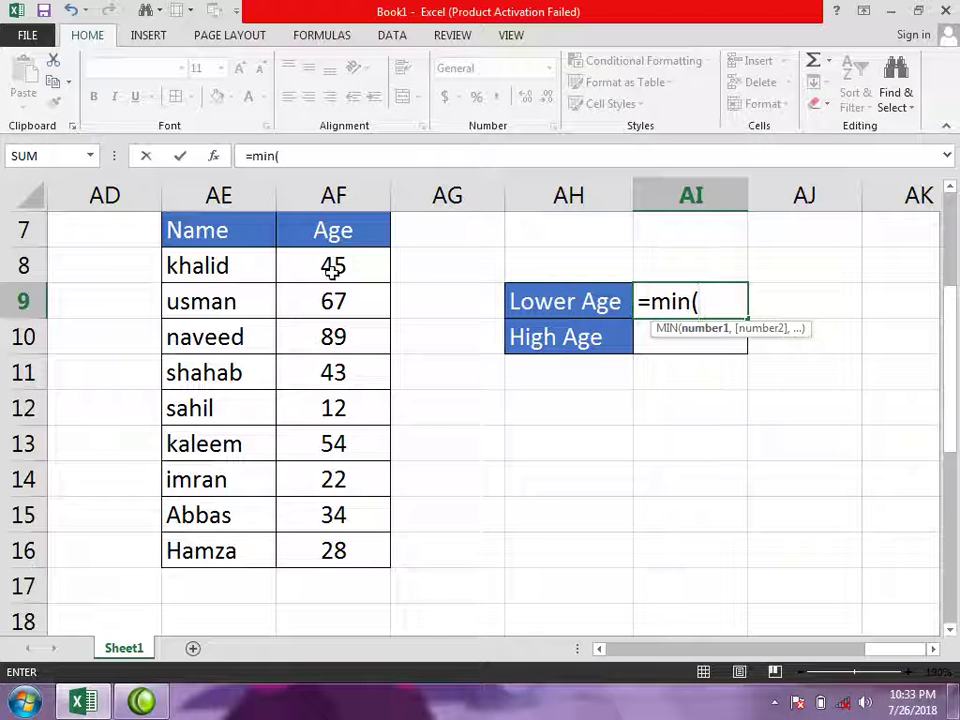
pyautogui.moveTo(333, 272); pyautogui.dragTo(301, 534)
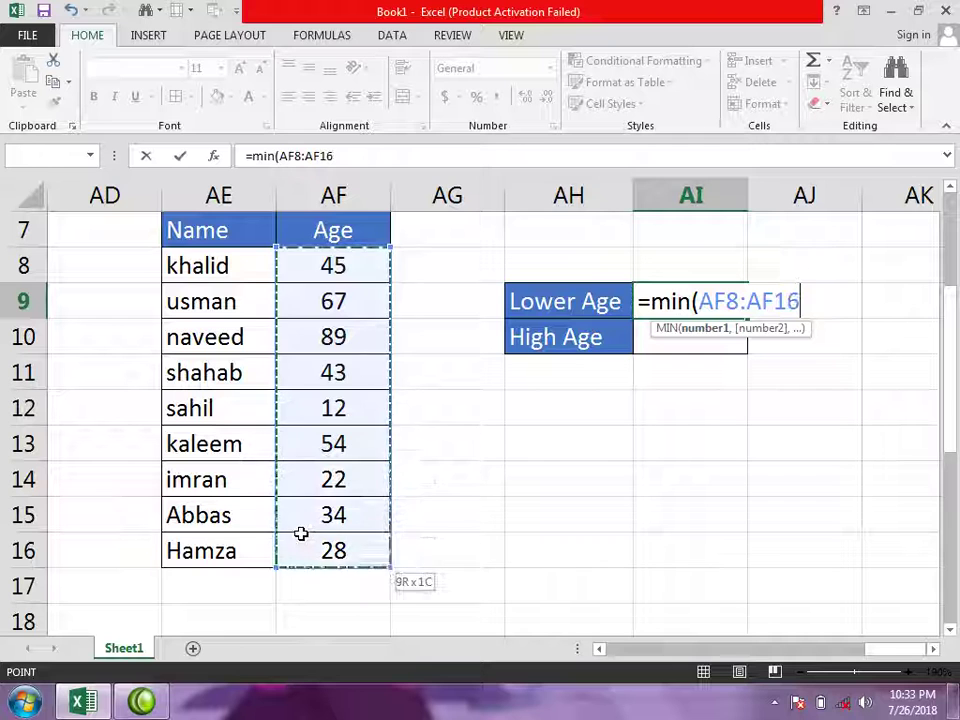
pyautogui.press('Return')
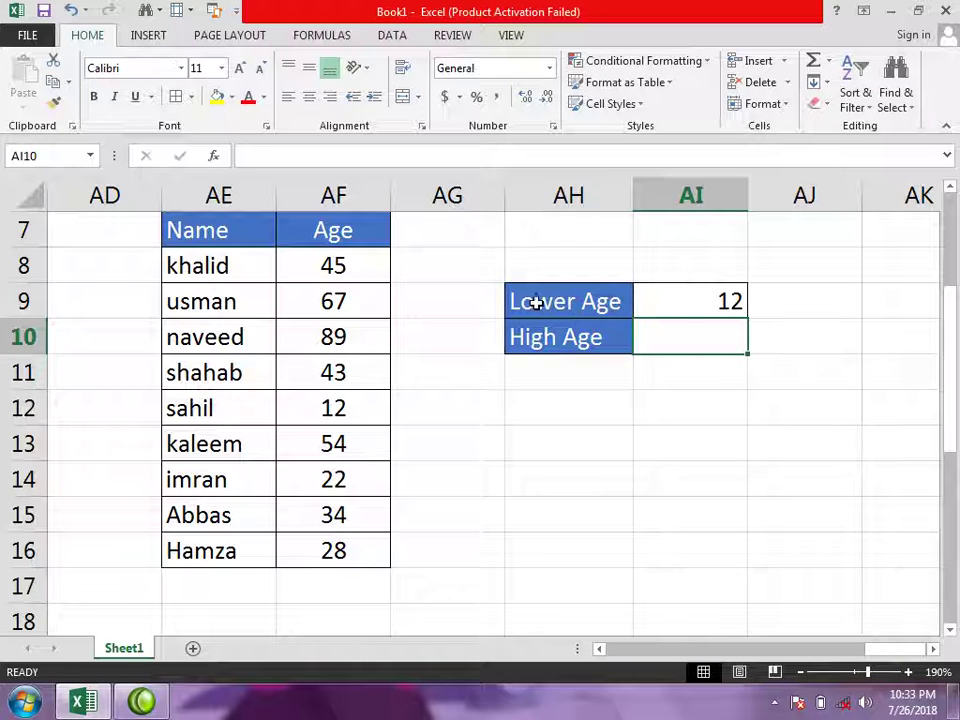
# Enter =MAX(AF8:AF16) in AI10 to show the highest age, 89.
pyautogui.moveTo(536, 302); pyautogui.dragTo(681, 313)
pyautogui.click(716, 345)
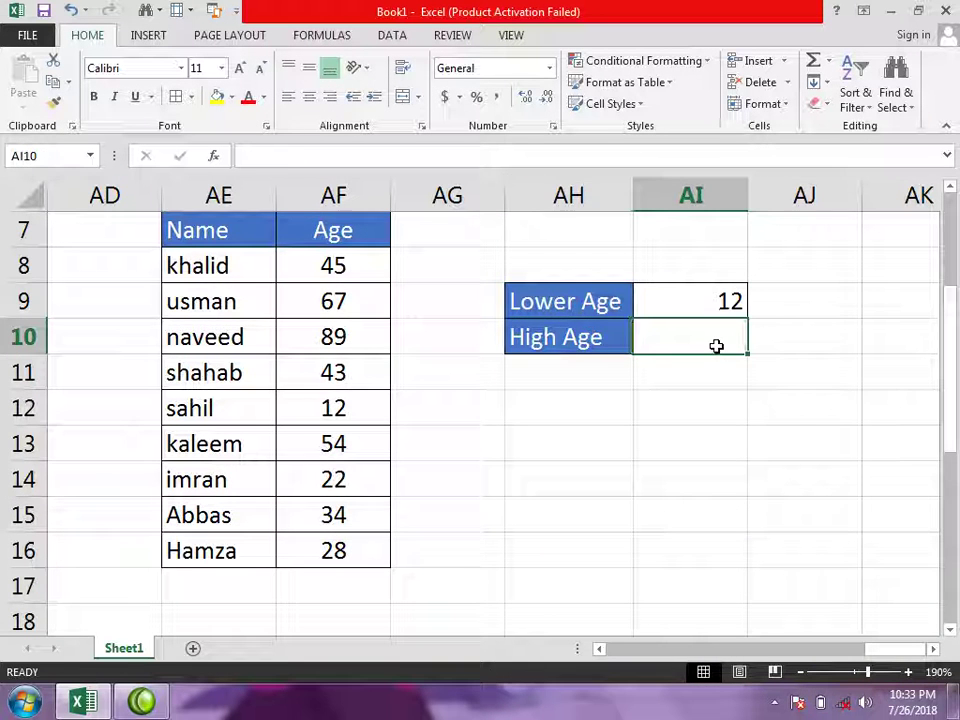
pyautogui.write('=max')
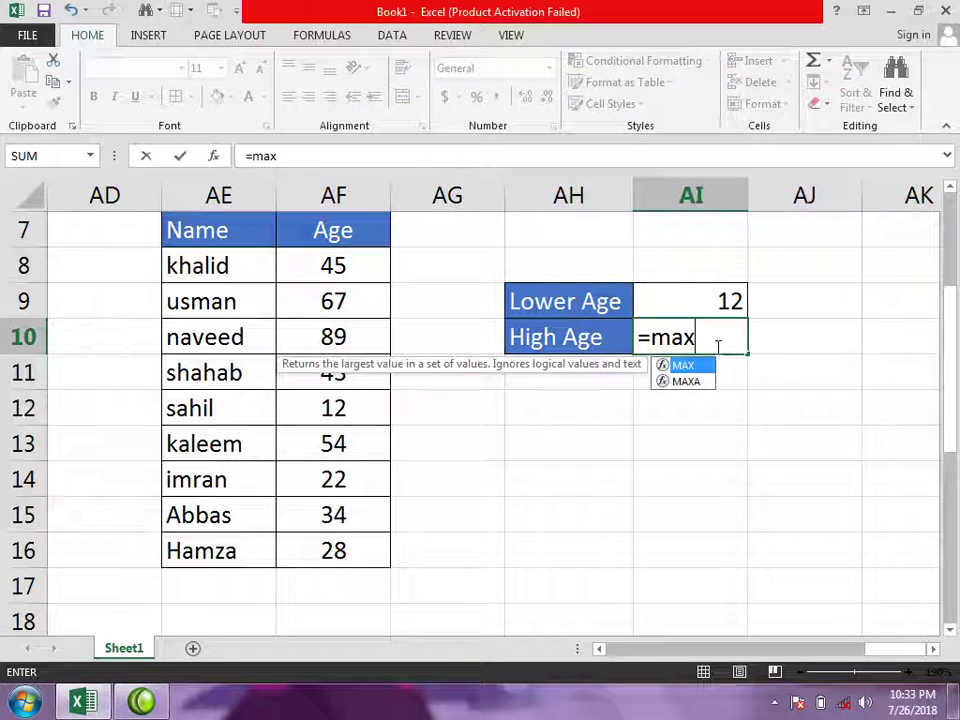
pyautogui.write('(')
pyautogui.moveTo(370, 250); pyautogui.dragTo(375, 546)
pyautogui.press('Return')
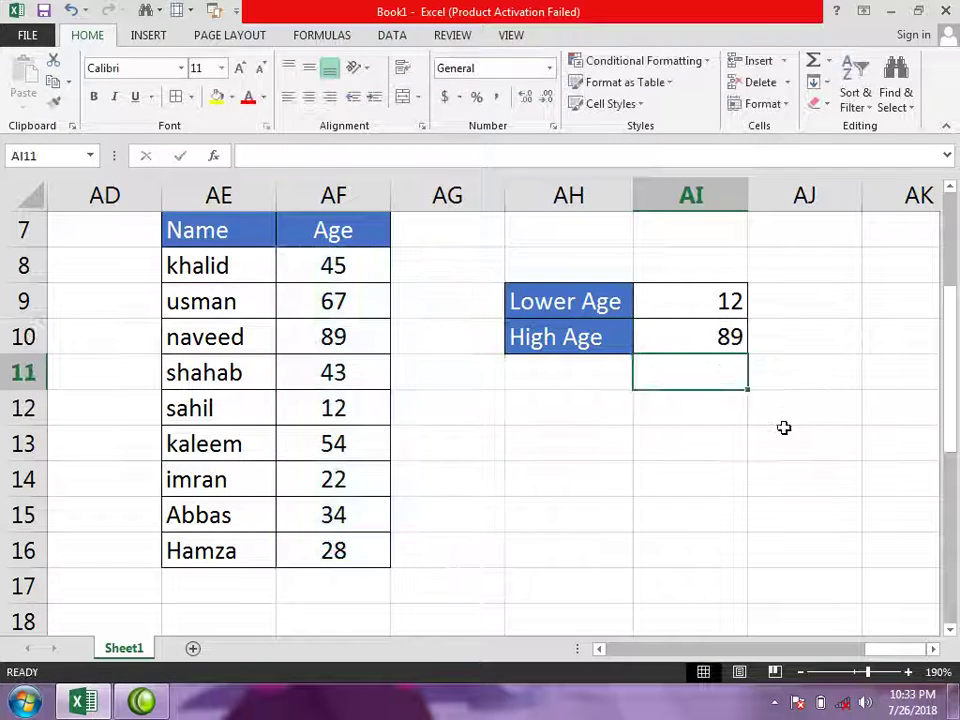
pyautogui.moveTo(333, 344); pyautogui.dragTo(240, 342)
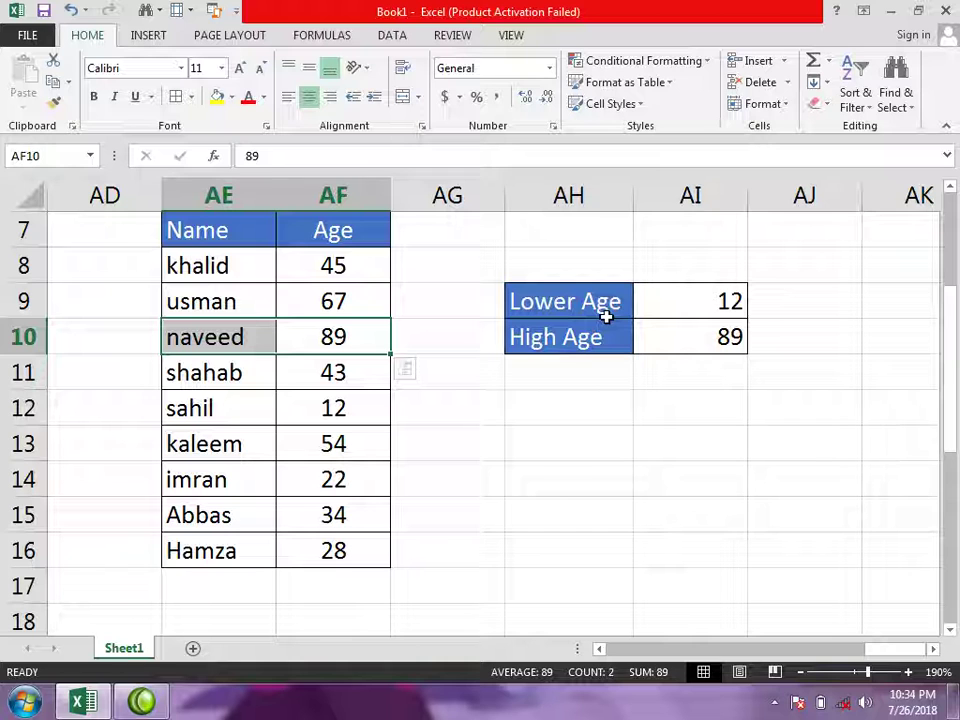
pyautogui.click(673, 291)
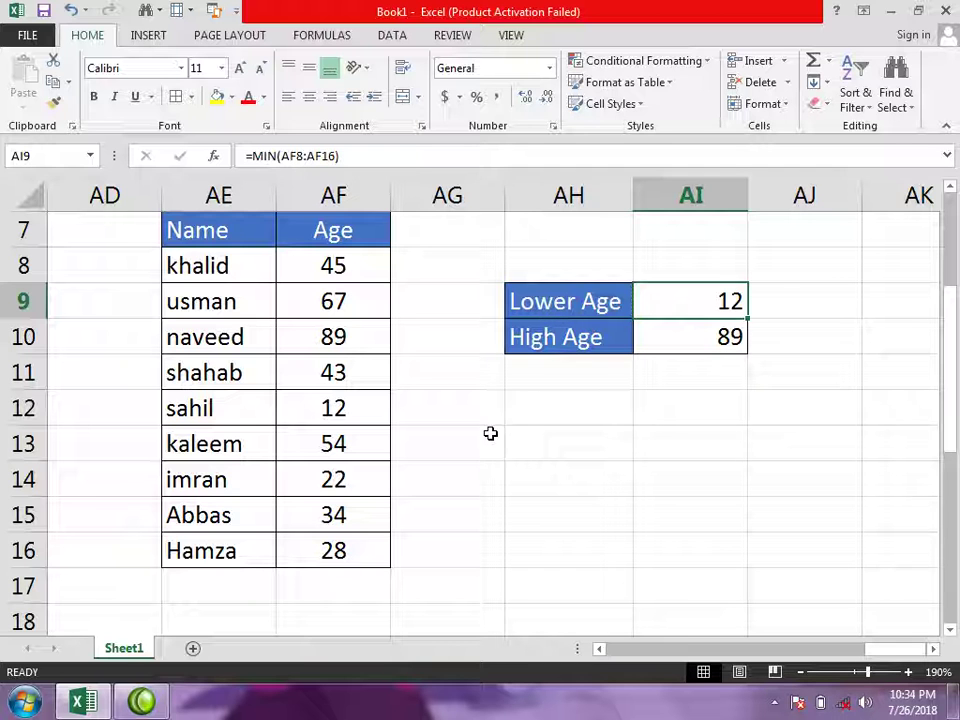
# Type the labels Min, Max, Sum and Product in AH12:AH15.
pyautogui.click(558, 399)
pyautogui.write('Mi')
pyautogui.press('Return')
pyautogui.write('Max')
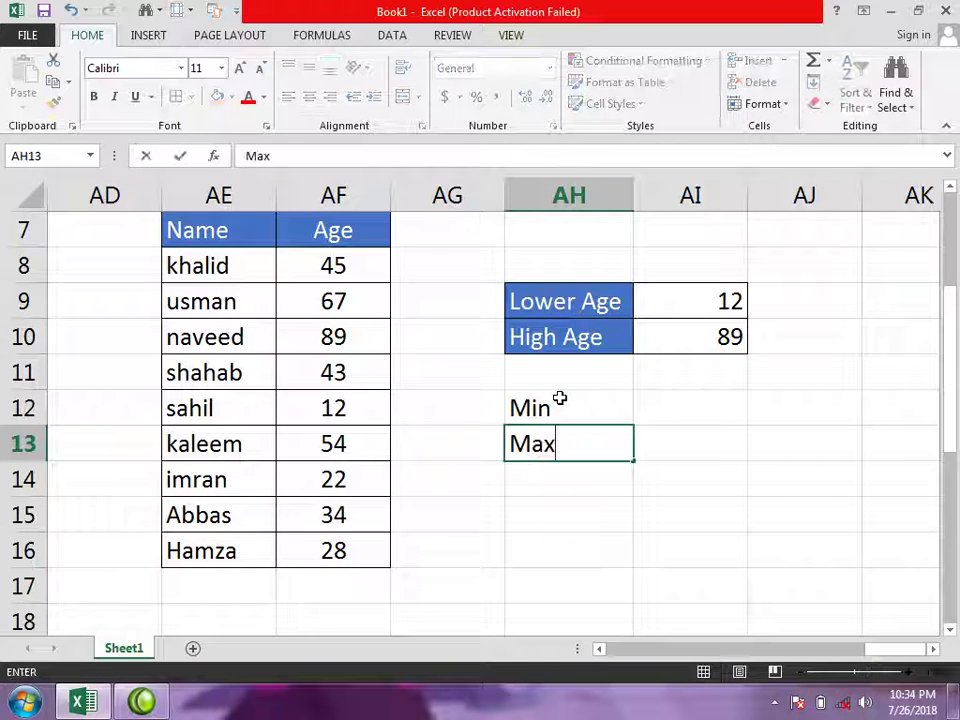
pyautogui.press('Return')
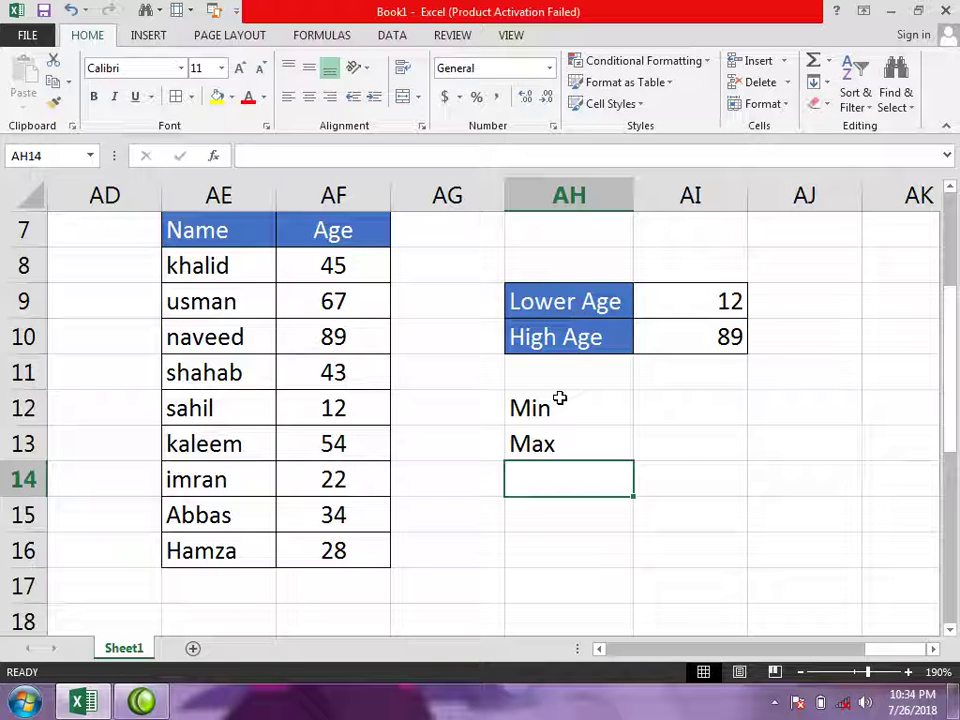
pyautogui.write('Sum')
pyautogui.press('Return')
pyautogui.write('Product')
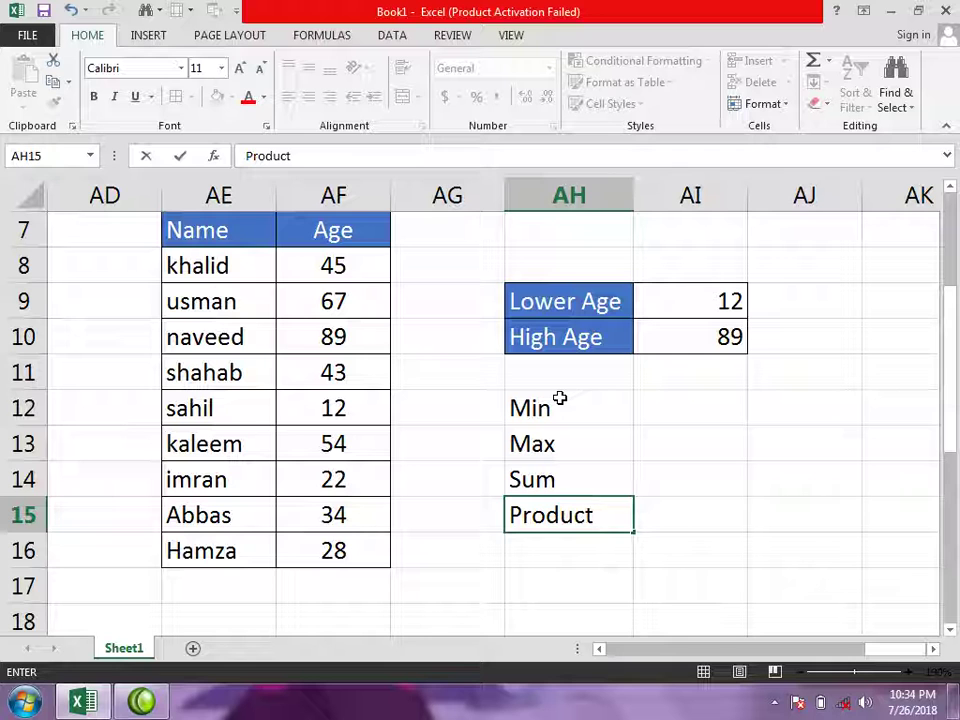
pyautogui.moveTo(559, 398); pyautogui.dragTo(678, 522)
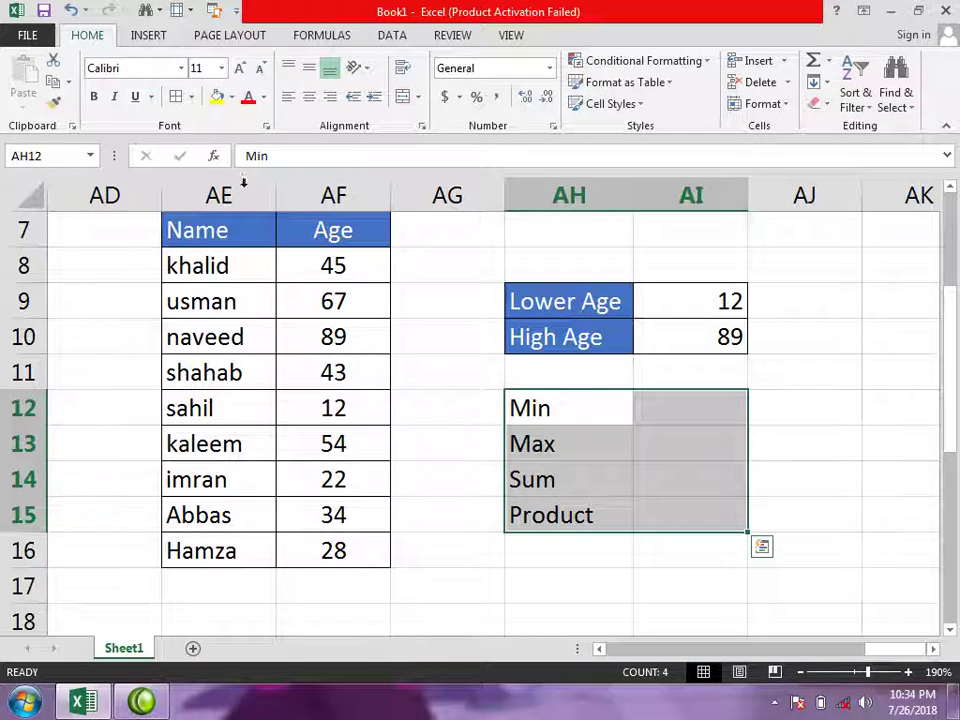
# Enter =MIN(AI9:AI10) and =MAX(AI9:AI10) beside Min and Max, giving 12 and 89.
pyautogui.click(447, 337)
pyautogui.click(696, 418)
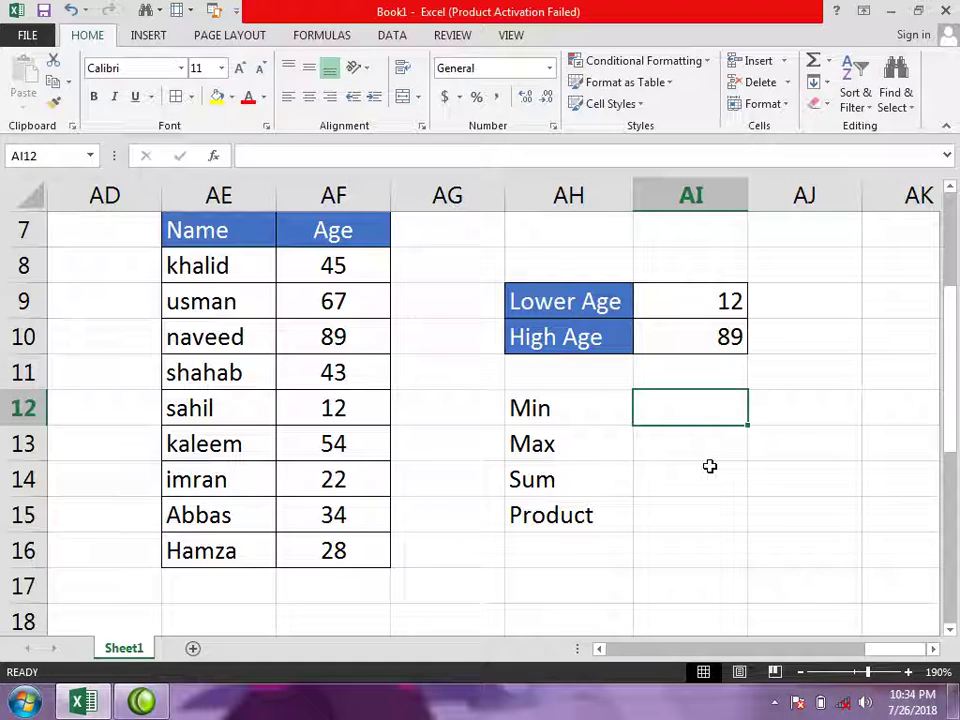
pyautogui.write('=min')
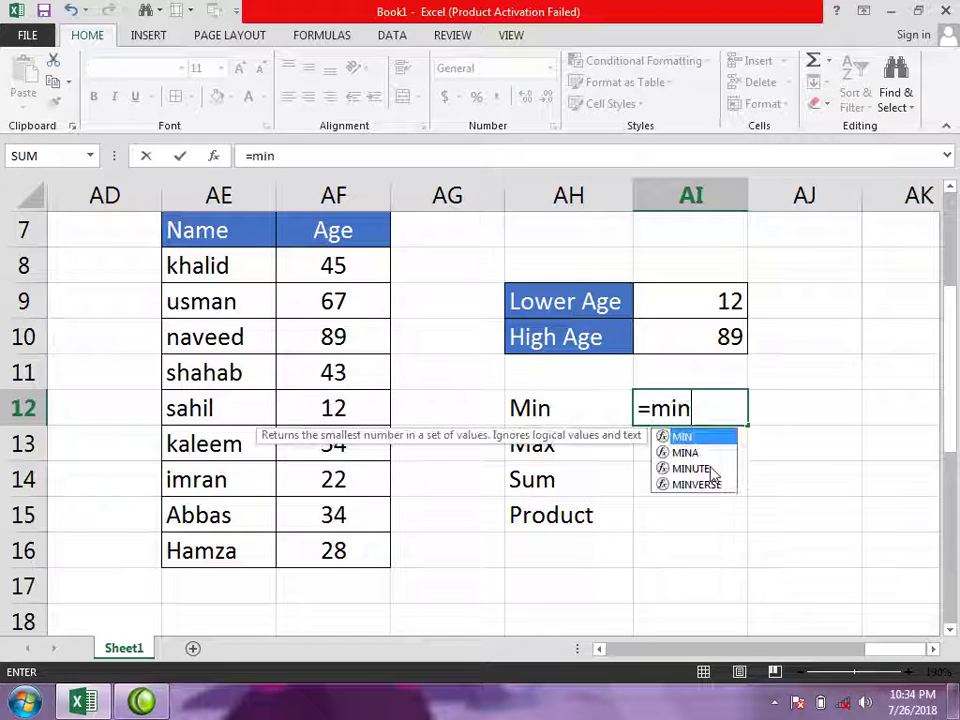
pyautogui.write('()')
pyautogui.press('Return')
pyautogui.press('Return')
pyautogui.press('Left')
pyautogui.moveTo(719, 302); pyautogui.dragTo(729, 336)
pyautogui.press('Return')
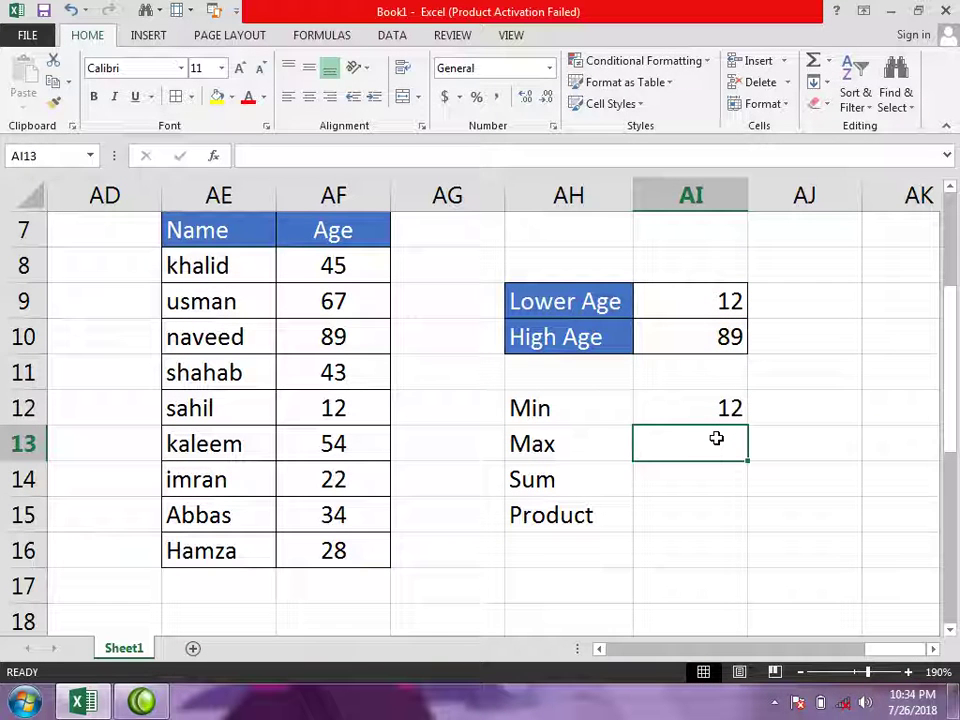
pyautogui.write('=max')
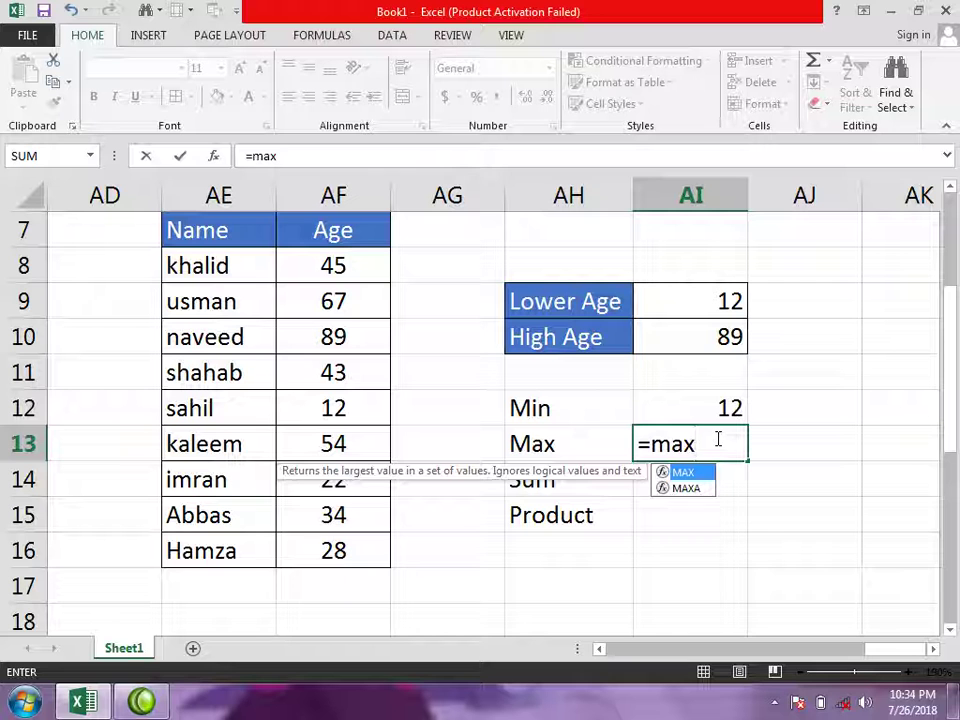
pyautogui.write('(')
pyautogui.moveTo(729, 298); pyautogui.dragTo(729, 336)
pyautogui.press('Return')
# Enter =SUM(AF8:AF15) giving 366 and =PRODUCT(AF9:AF10) giving 5963.
pyautogui.write('=sum')
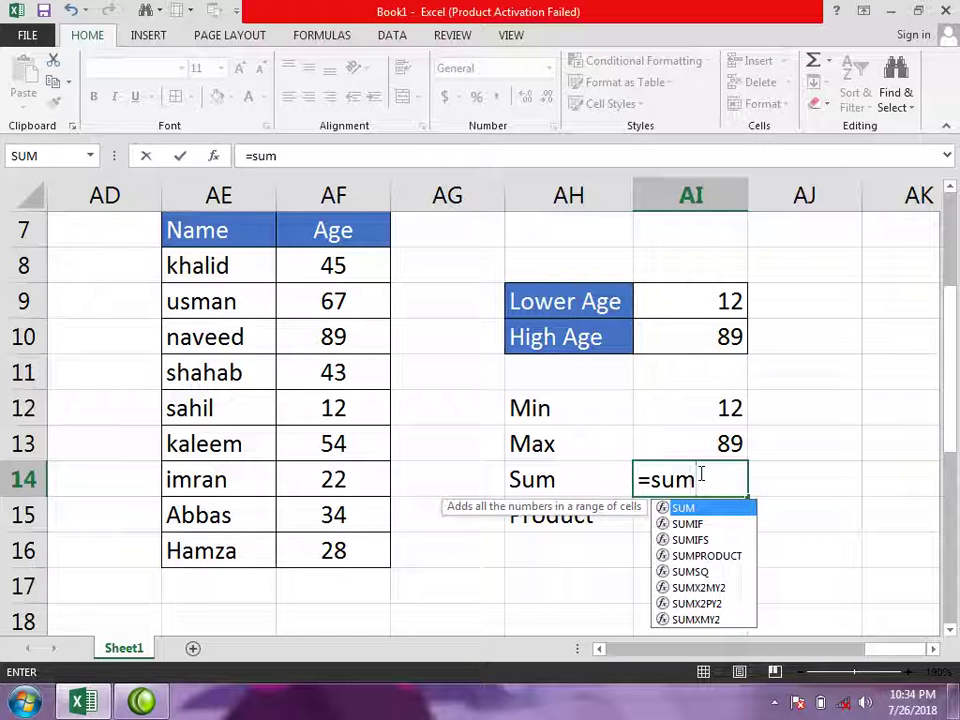
pyautogui.write('(')
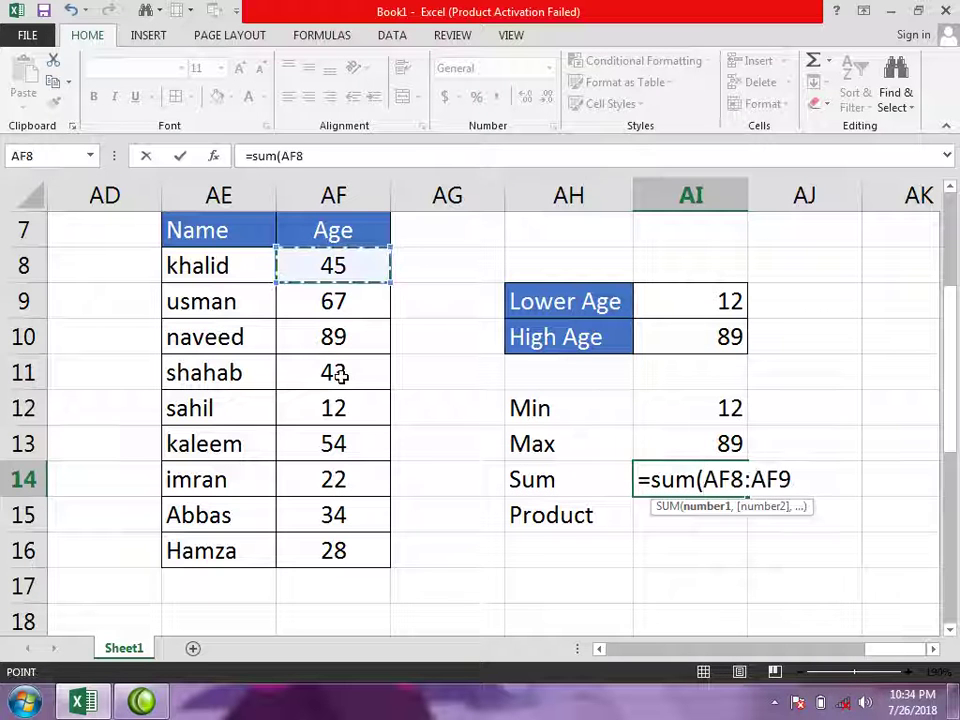
pyautogui.moveTo(358, 278); pyautogui.dragTo(368, 525)
pyautogui.press('Return')
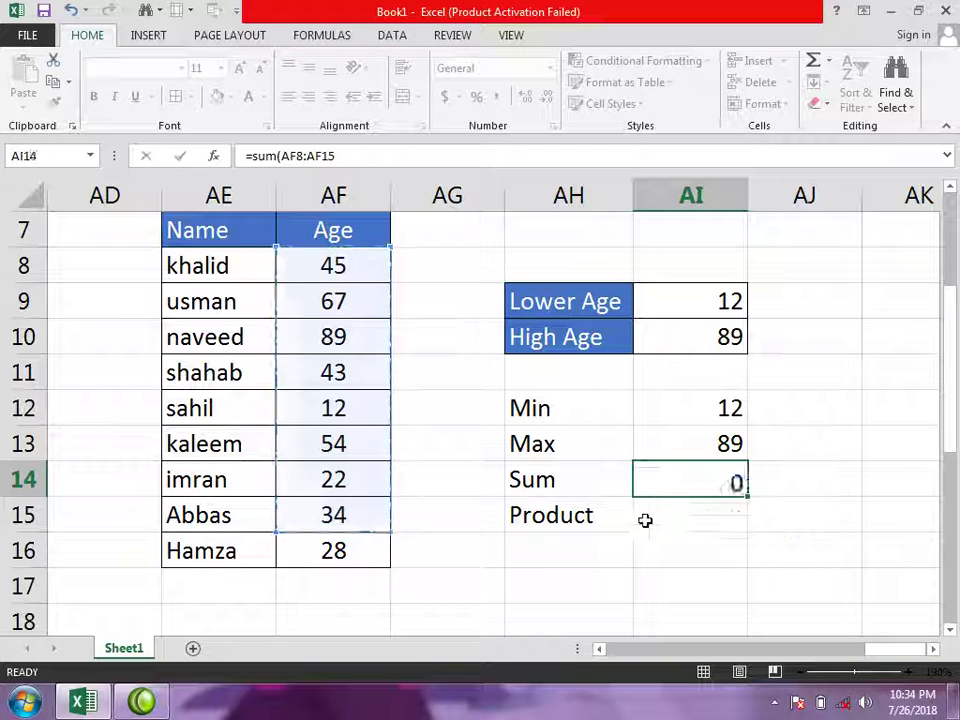
pyautogui.write('=')
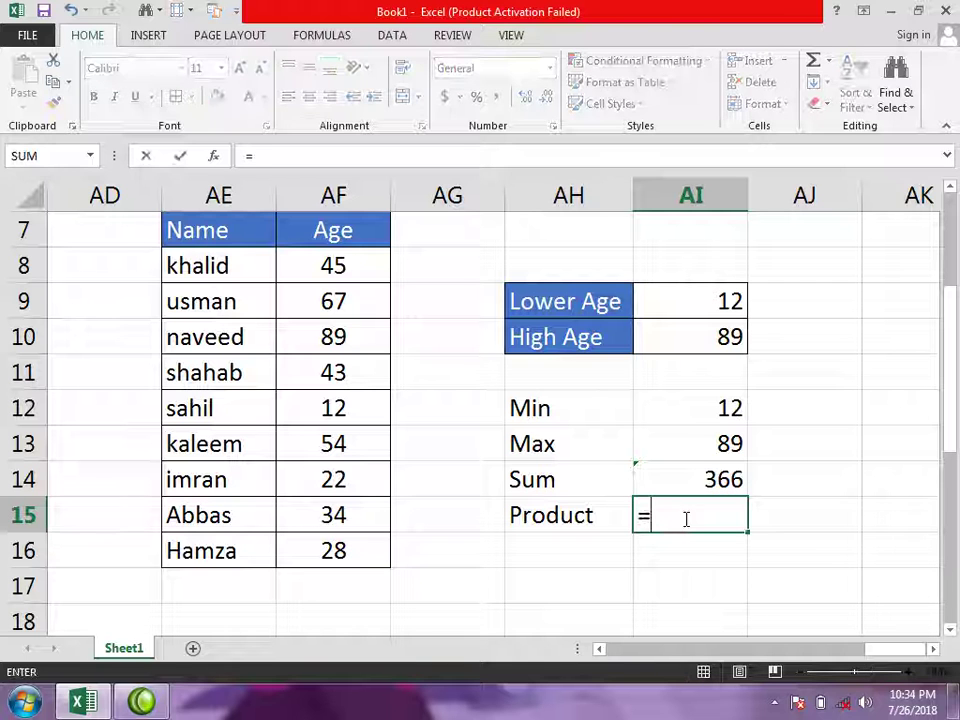
pyautogui.write('product')
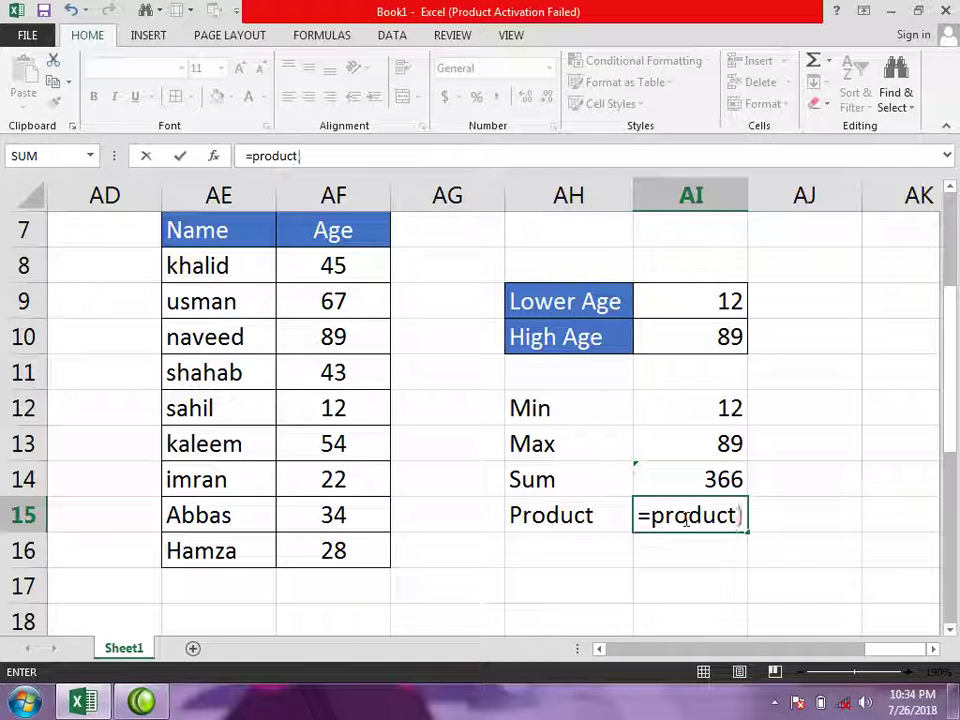
pyautogui.write('(')
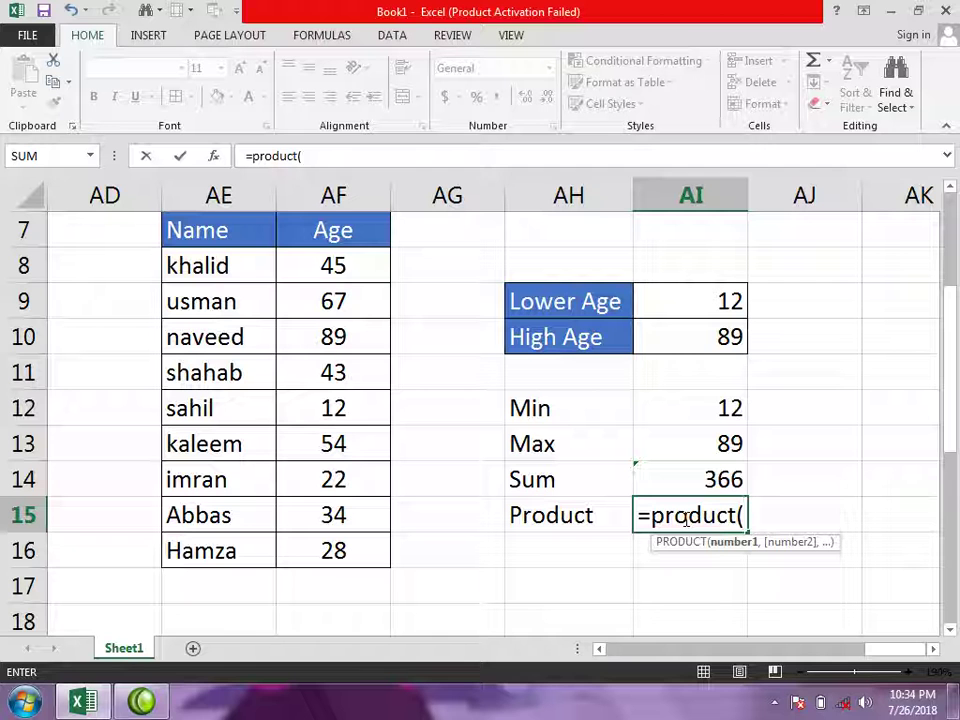
pyautogui.moveTo(345, 302); pyautogui.dragTo(356, 336)
pyautogui.press('Return')
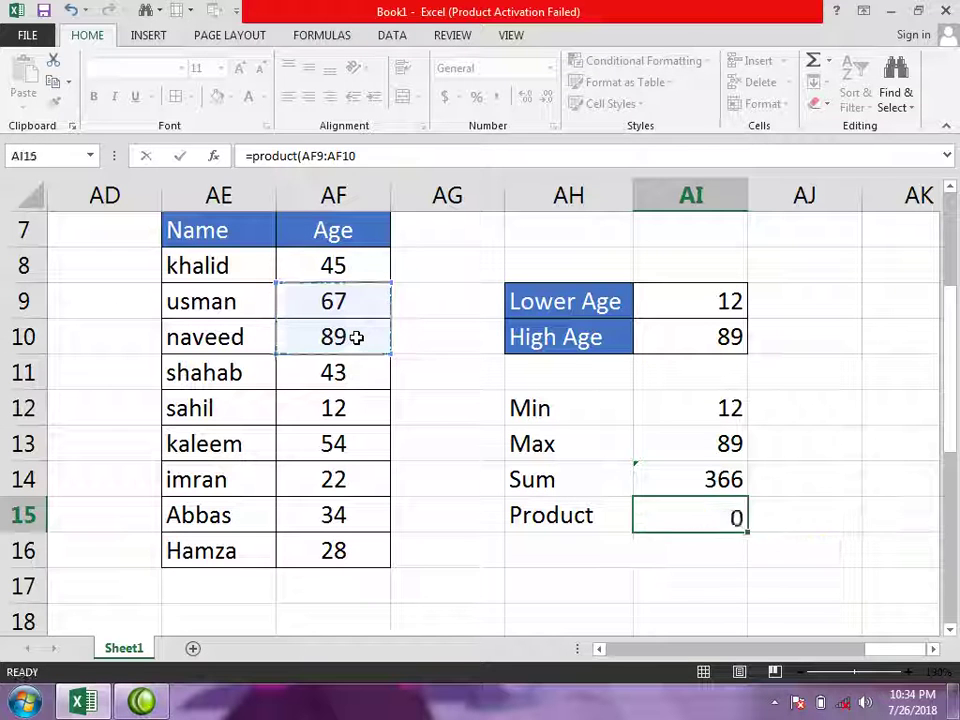
# Review the MIN, MAX, SUM and PRODUCT formulas in AI12:AI15 without changing them.
pyautogui.doubleClick(729, 410)
pyautogui.press('Escape')
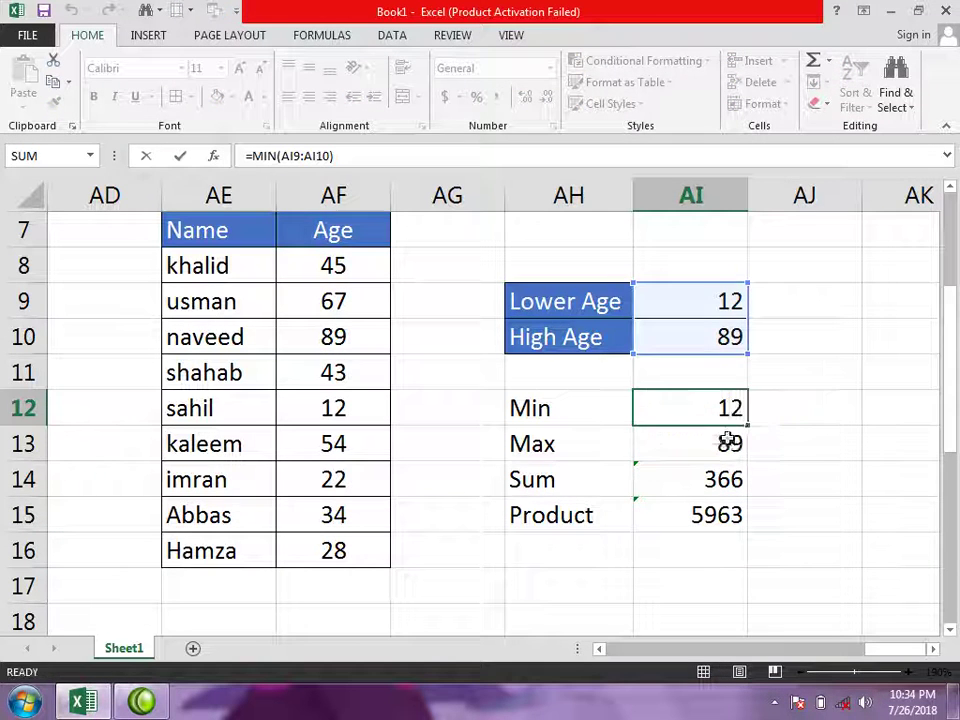
pyautogui.doubleClick(726, 440)
pyautogui.press('Escape')
pyautogui.doubleClick(733, 478)
pyautogui.press('Escape')
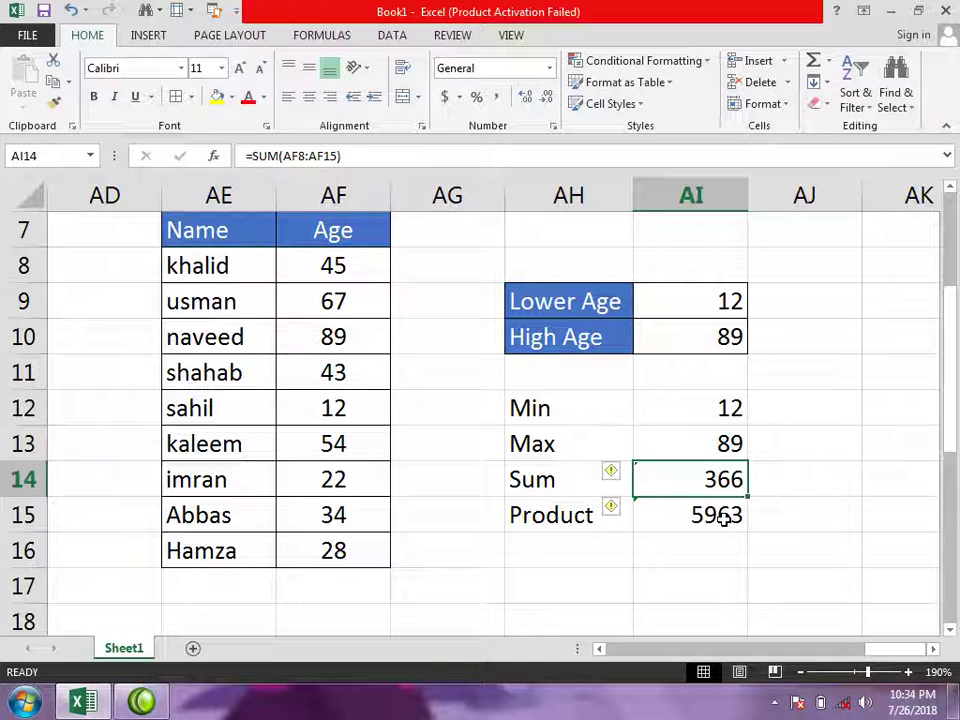
pyautogui.click(722, 514)
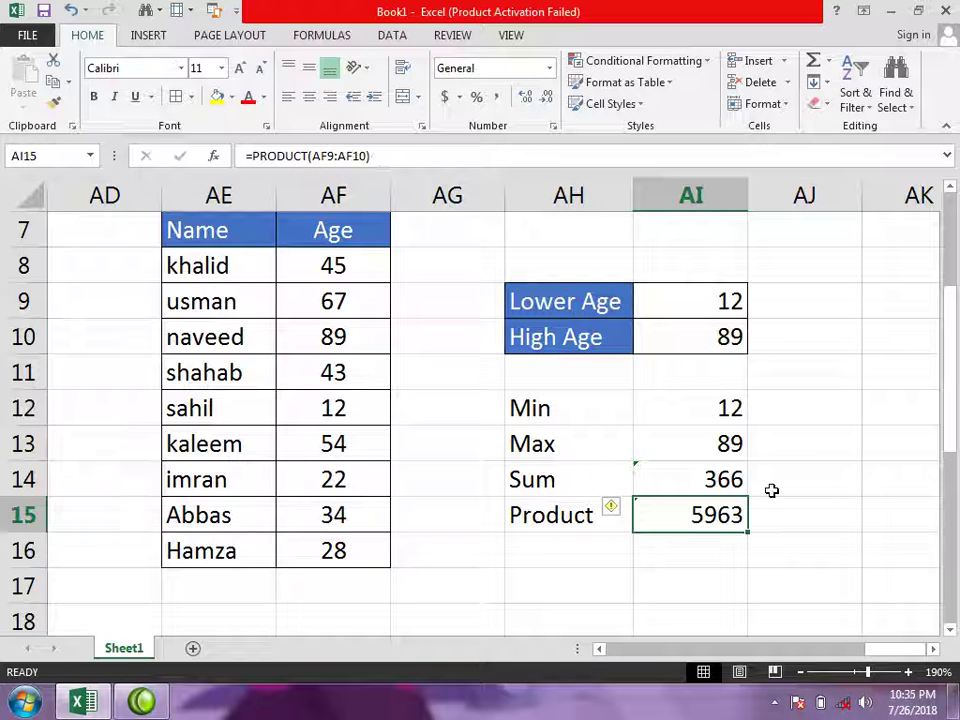
pyautogui.click(805, 407)
# Add the notes * beside Product and + beside Sum.
pyautogui.click(851, 506)
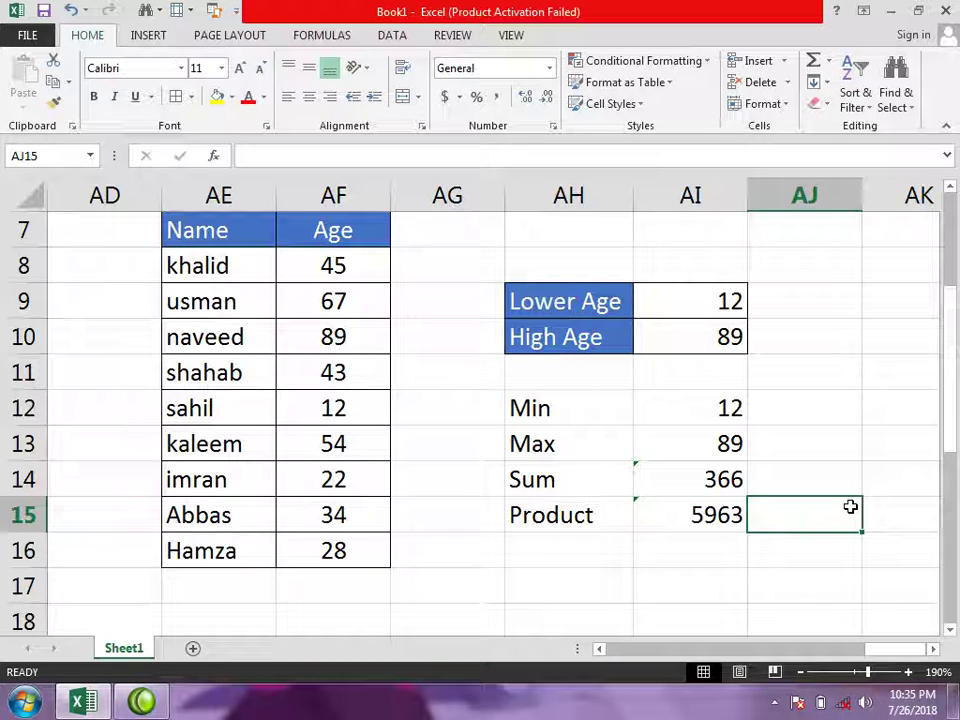
pyautogui.write('*')
pyautogui.click(801, 467)
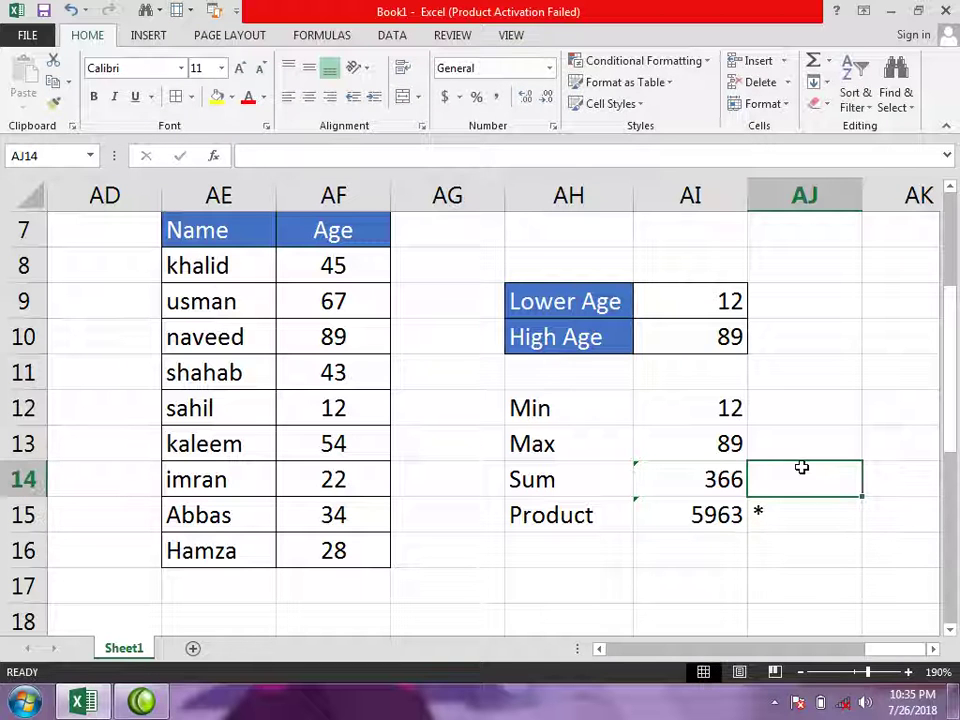
pyautogui.write('+')
pyautogui.click(788, 438)
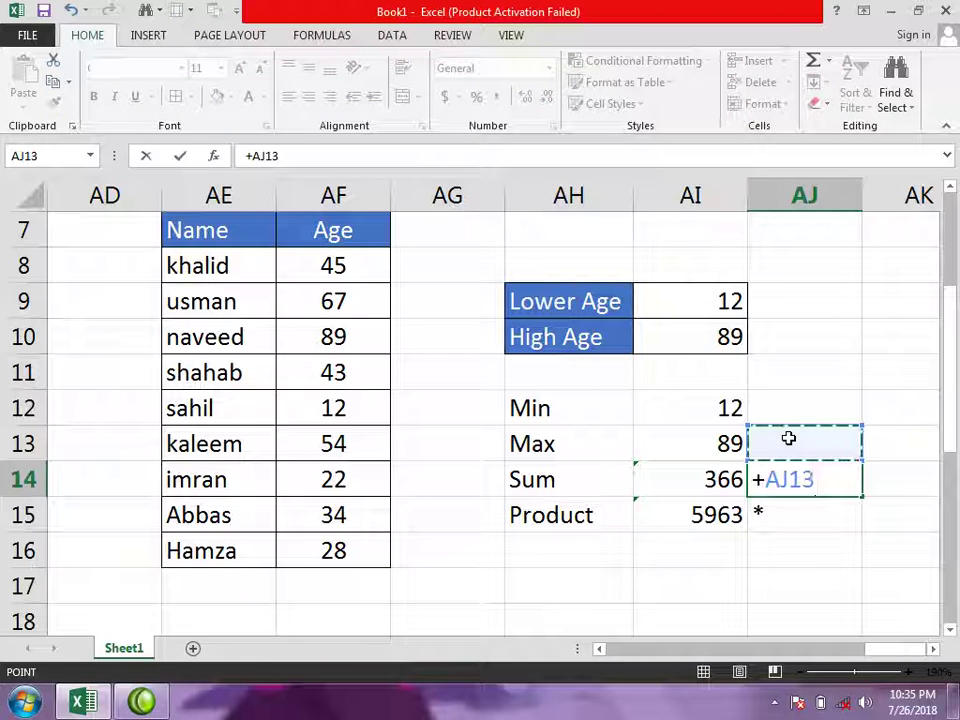
pyautogui.press('Escape')
pyautogui.write('+')
pyautogui.press('Return')
# Add the notes High beside Max and Lower beside Min.
pyautogui.click(780, 441)
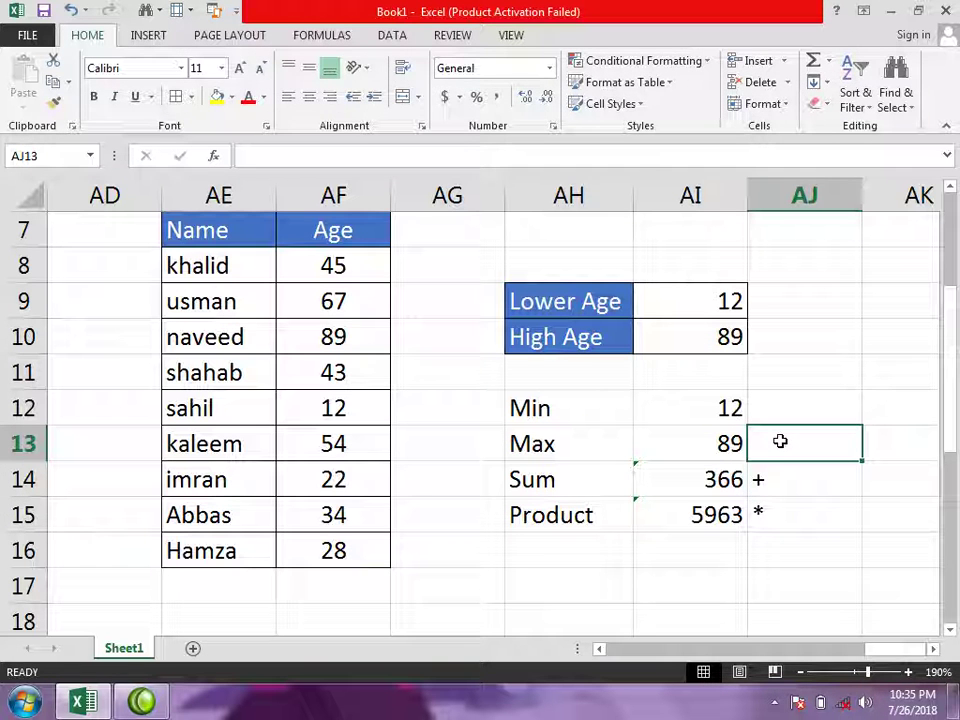
pyautogui.write('Lower')
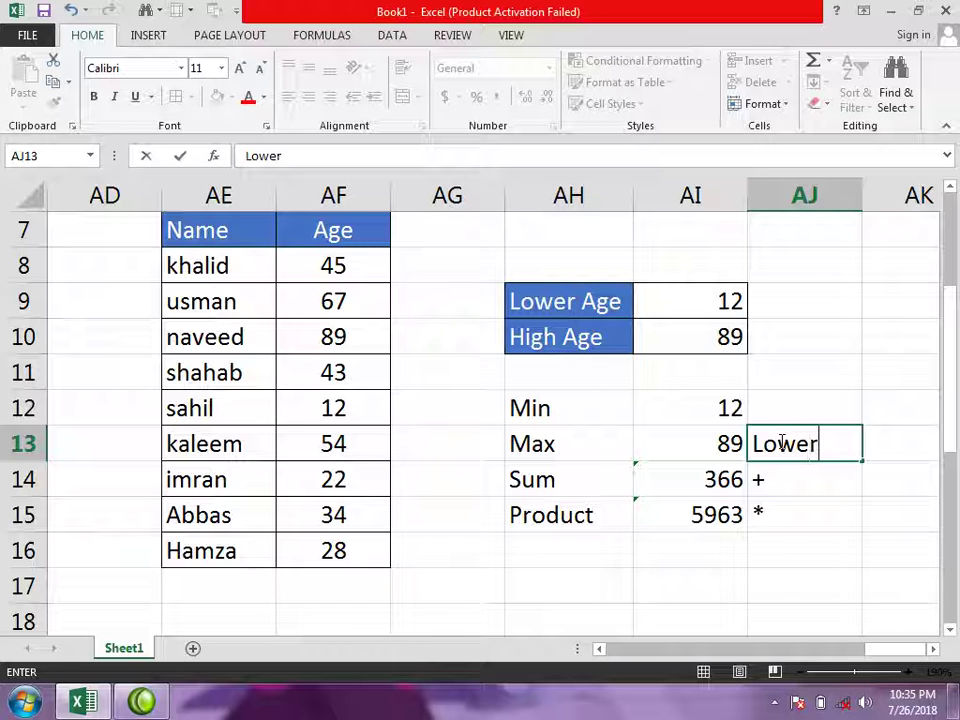
pyautogui.click(800, 377)
pyautogui.click(801, 406)
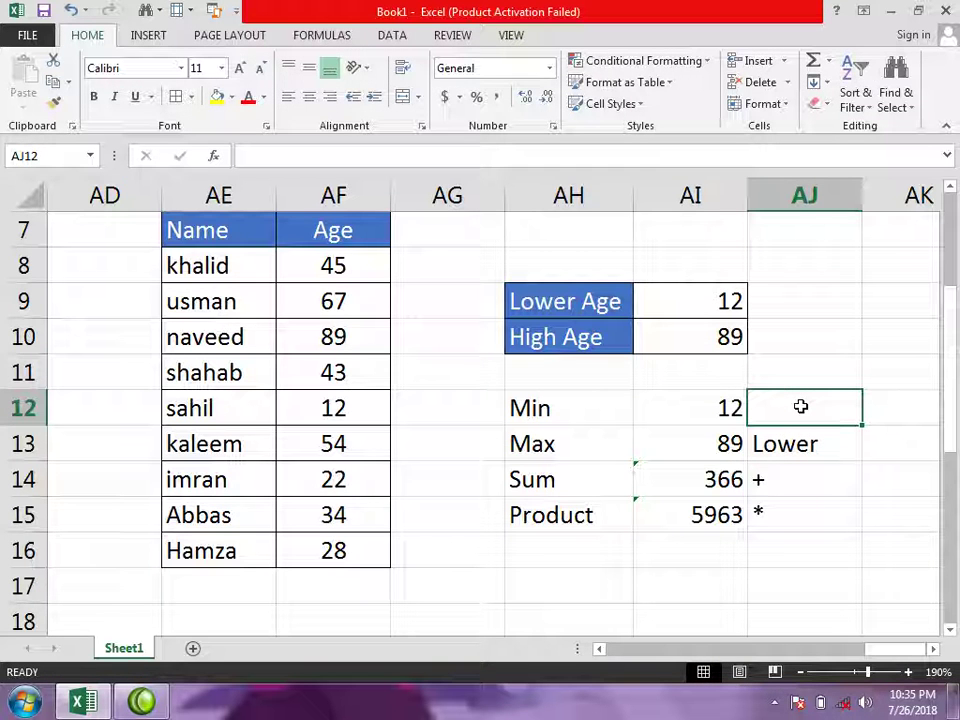
pyautogui.press('Down')
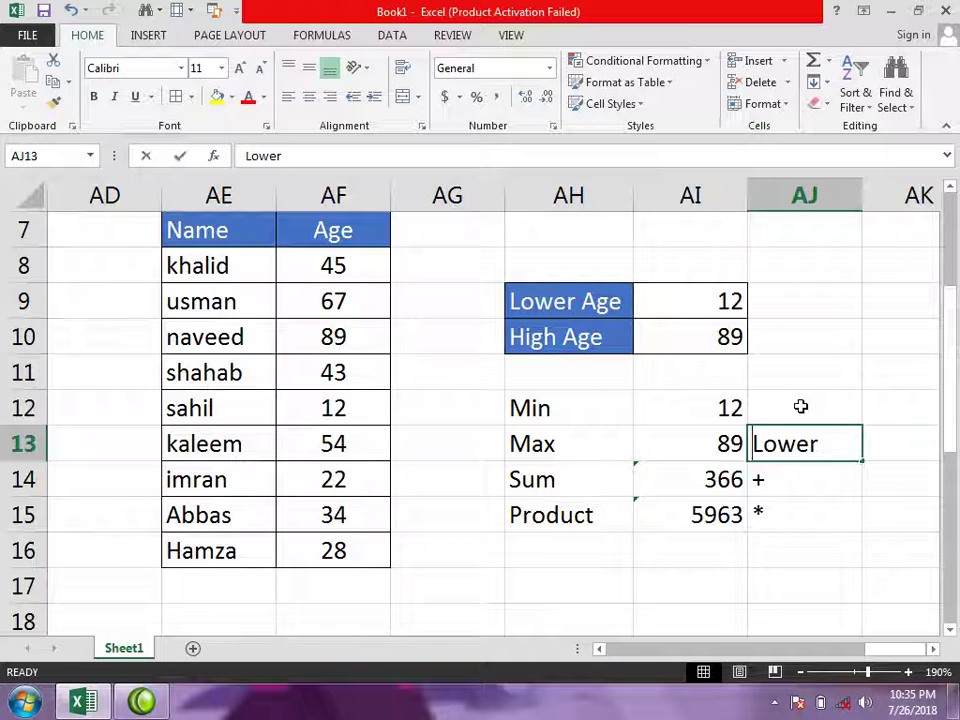
pyautogui.write('High')
pyautogui.click(801, 406)
pyautogui.write('L')
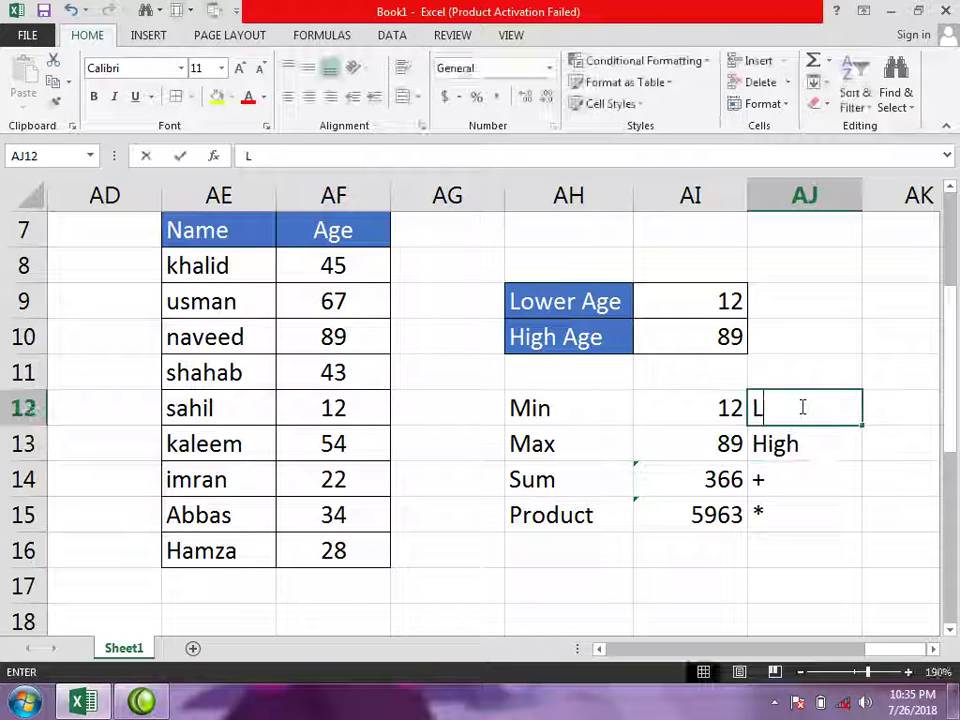
pyautogui.write('ower')
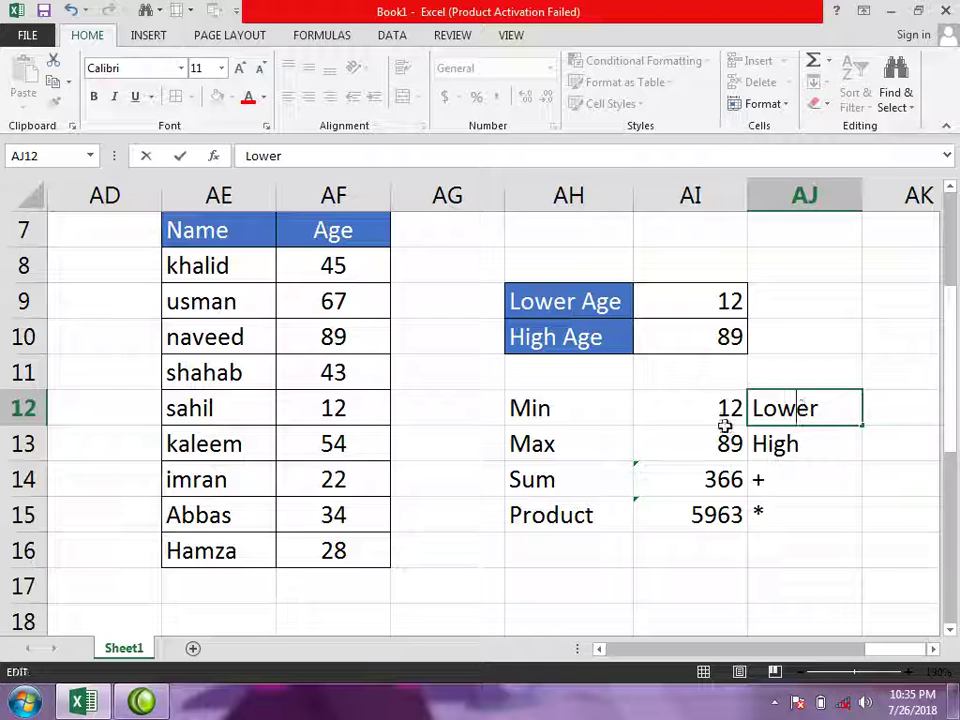
pyautogui.click(724, 428)
# Give the Min-to-Product block all borders and centred text.
pyautogui.moveTo(587, 414)
pyautogui.mouseDown()
pyautogui.moveTo(647, 461)
pyautogui.moveTo(786, 502)
pyautogui.mouseUp()
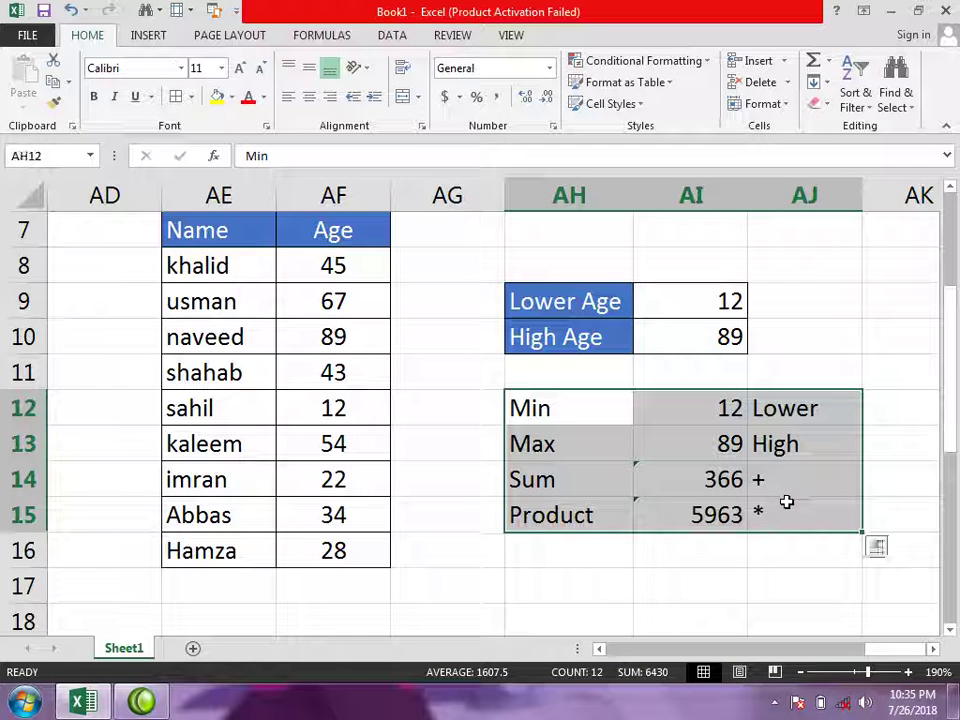
pyautogui.click(175, 96)
pyautogui.click(309, 97)
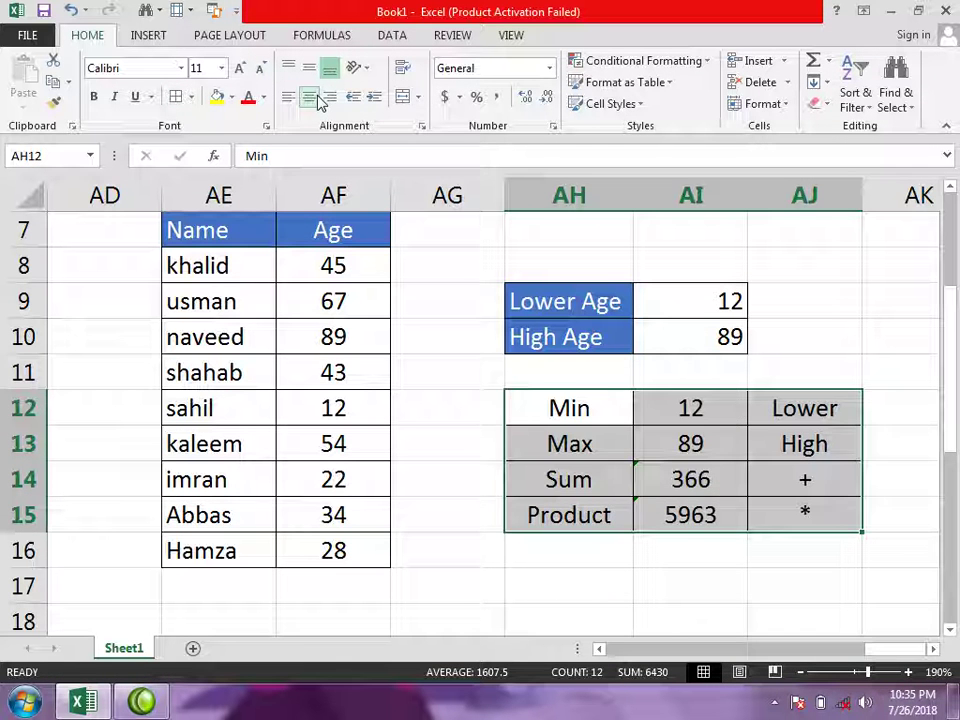